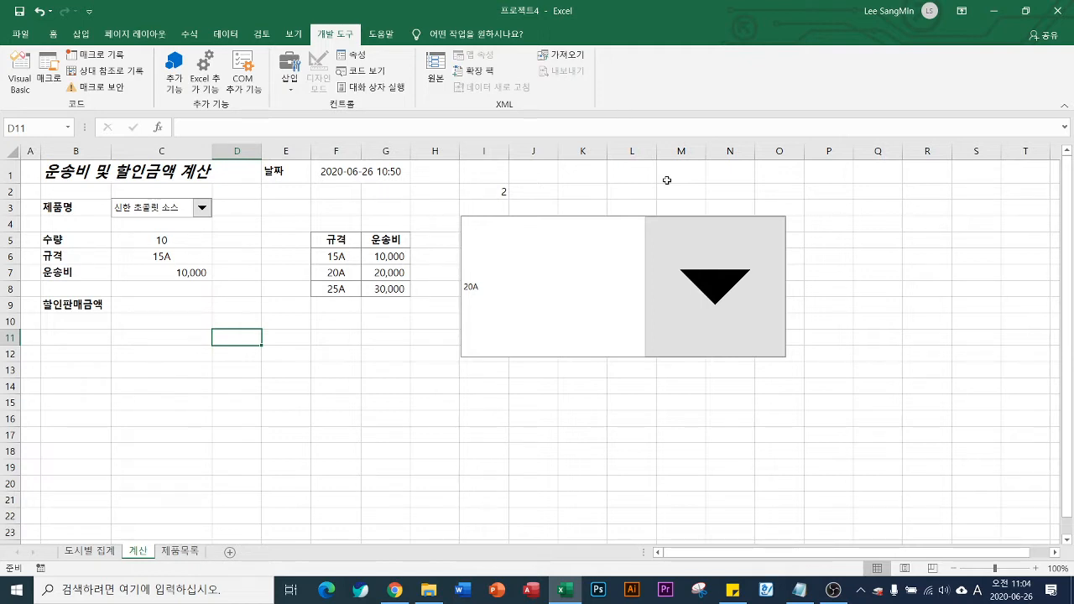
- Close the 프로젝트4 workbook without saving and open the 프로젝트5 workbook from the 실전모의고사1회 folder
{"action": "left_click", "coordinate": [1057, 11]}
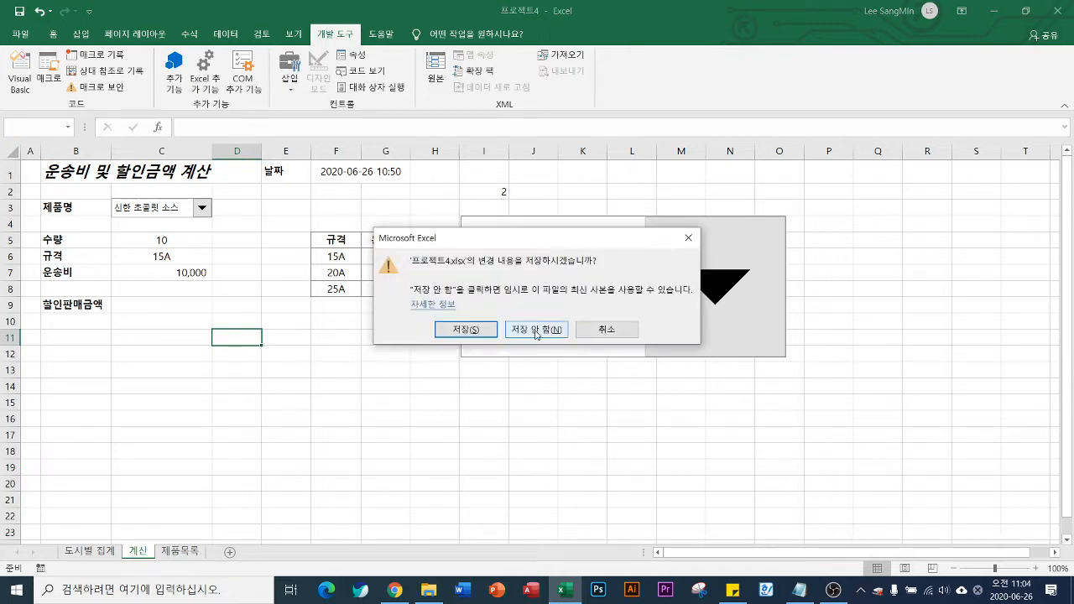
{"action": "left_click", "coordinate": [536, 330]}
{"action": "left_click", "coordinate": [390, 509]}
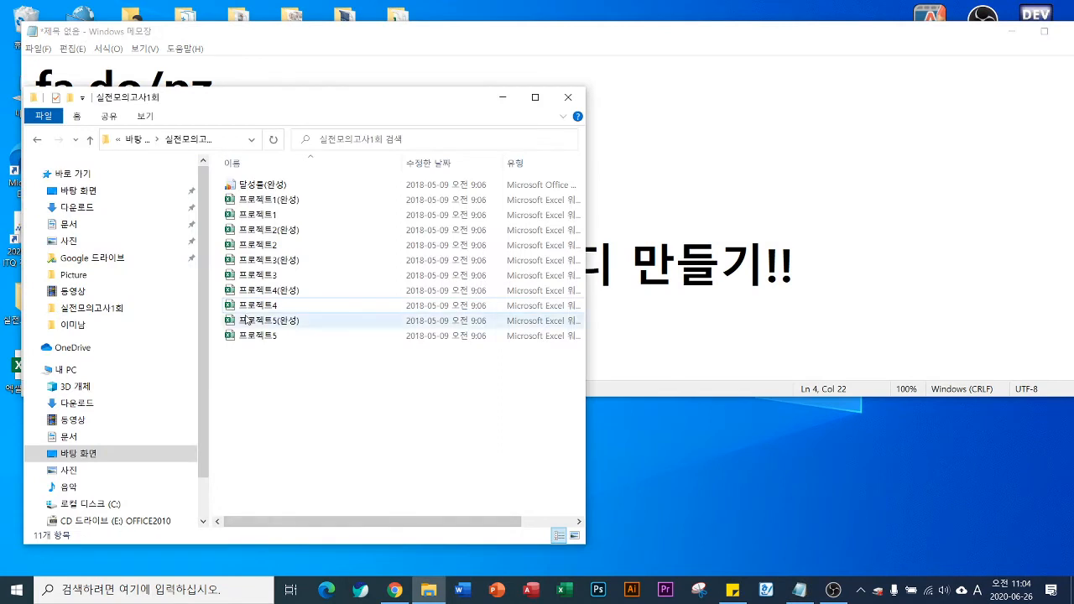
{"action": "double_click", "coordinate": [263, 337]}
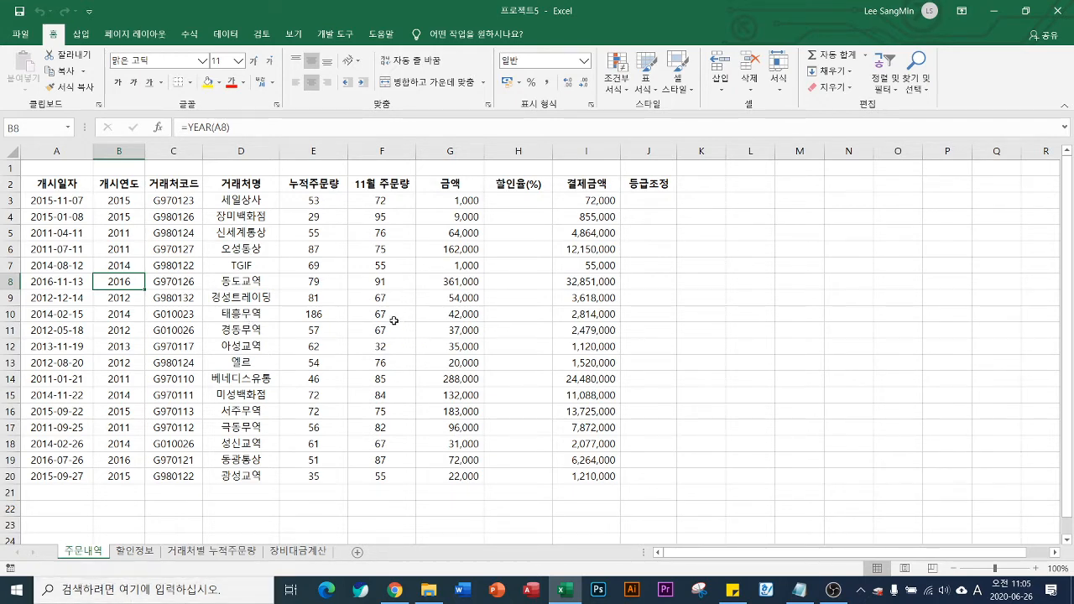
- Highlight the 누적주문량 column (E) and the 할인율(%) column (H) of the 주문내역 sheet with yellow fill
{"action": "left_click", "coordinate": [506, 202]}
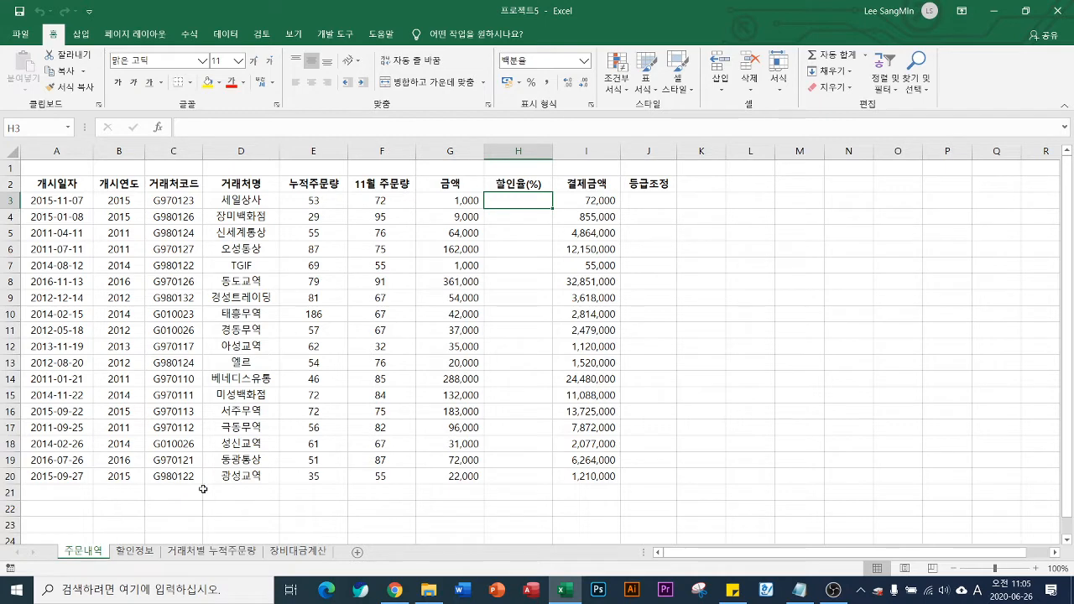
{"action": "left_click", "coordinate": [131, 552]}
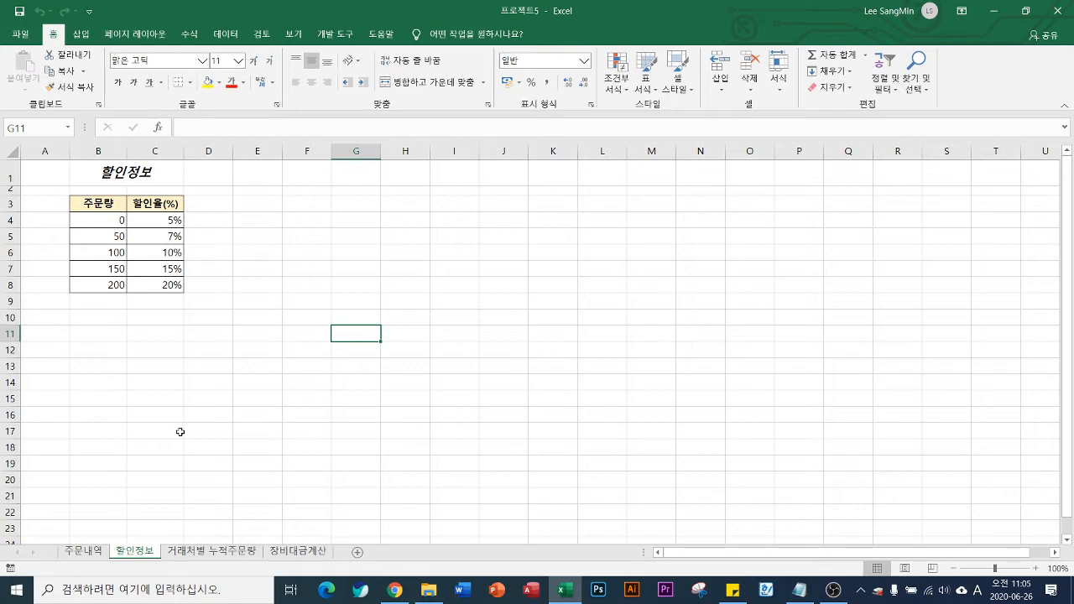
{"action": "left_click", "coordinate": [85, 551]}
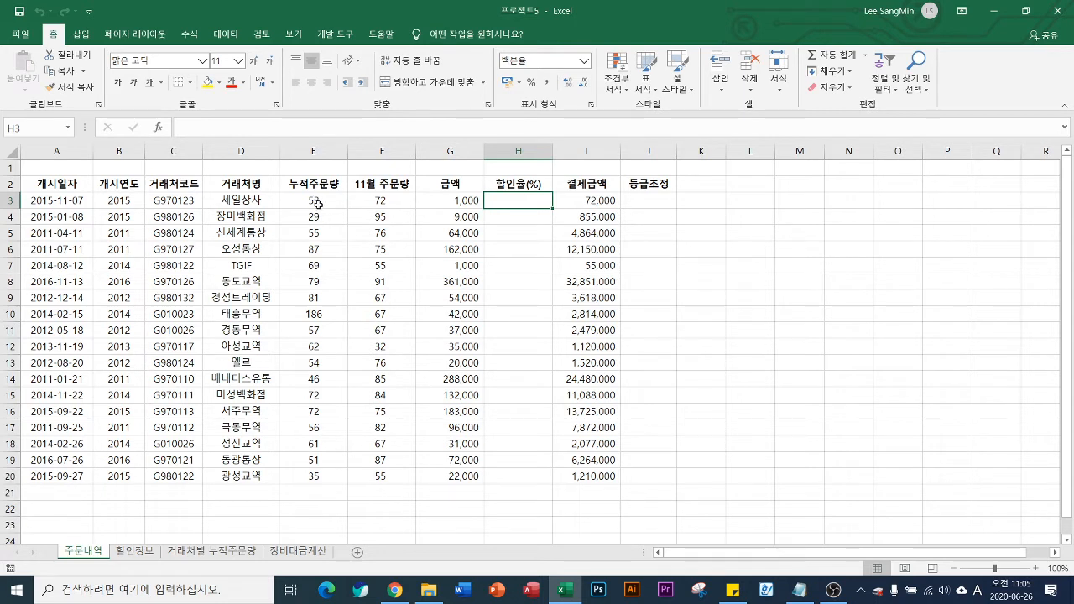
{"action": "left_click", "coordinate": [311, 149]}
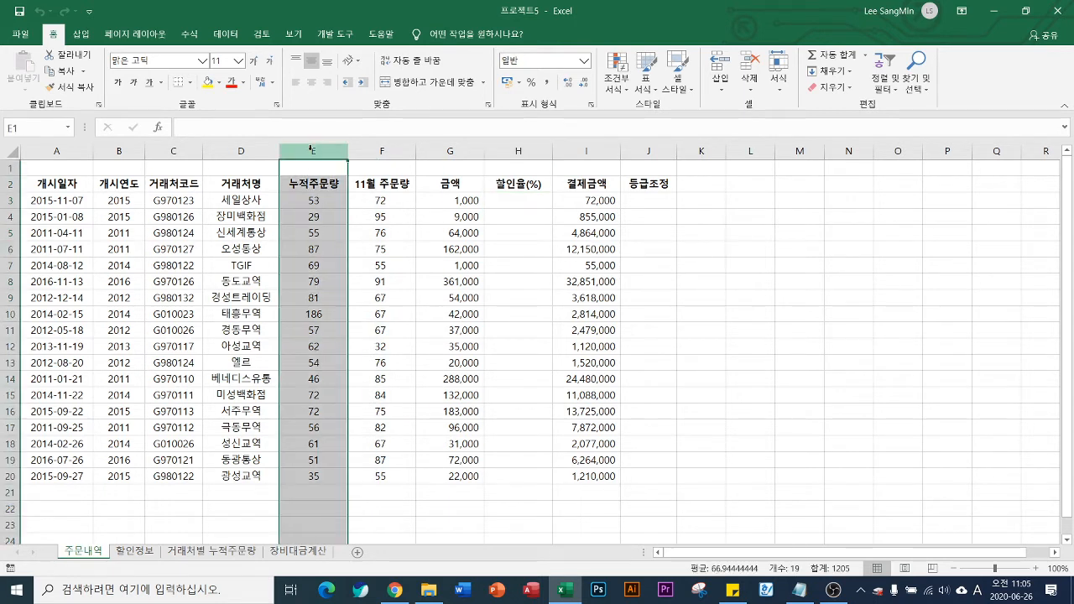
{"action": "left_click", "coordinate": [321, 203]}
{"action": "left_click", "coordinate": [313, 151]}
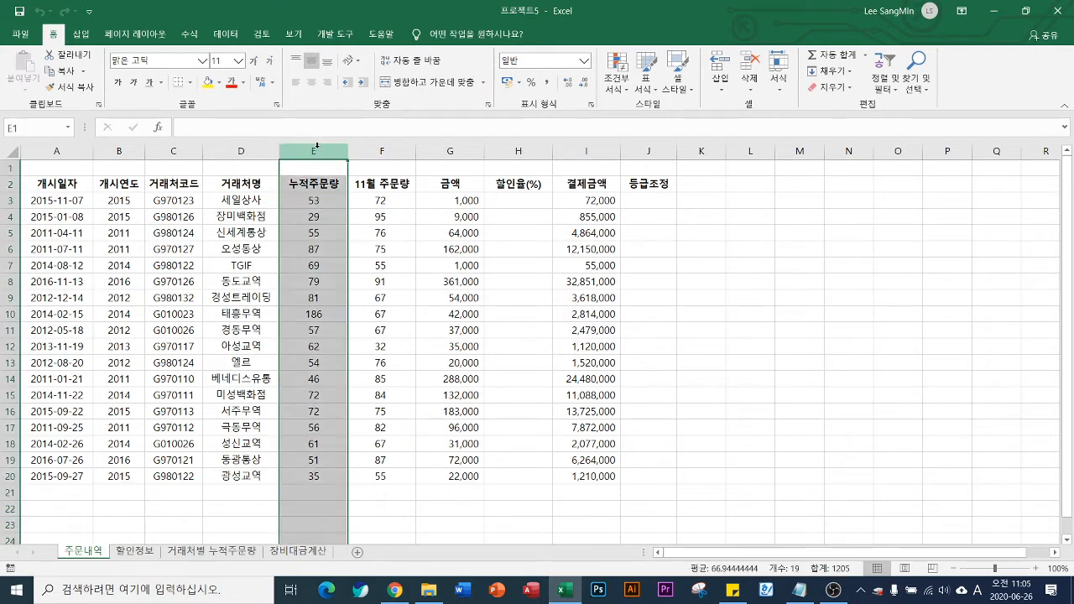
{"action": "left_click", "coordinate": [207, 82]}
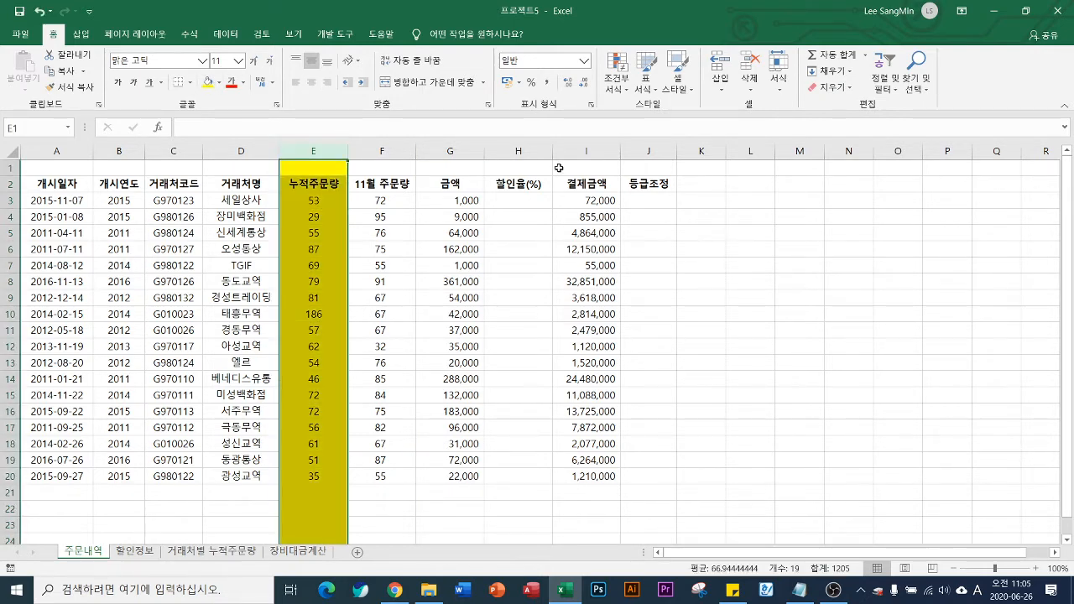
{"action": "left_click", "coordinate": [517, 148]}
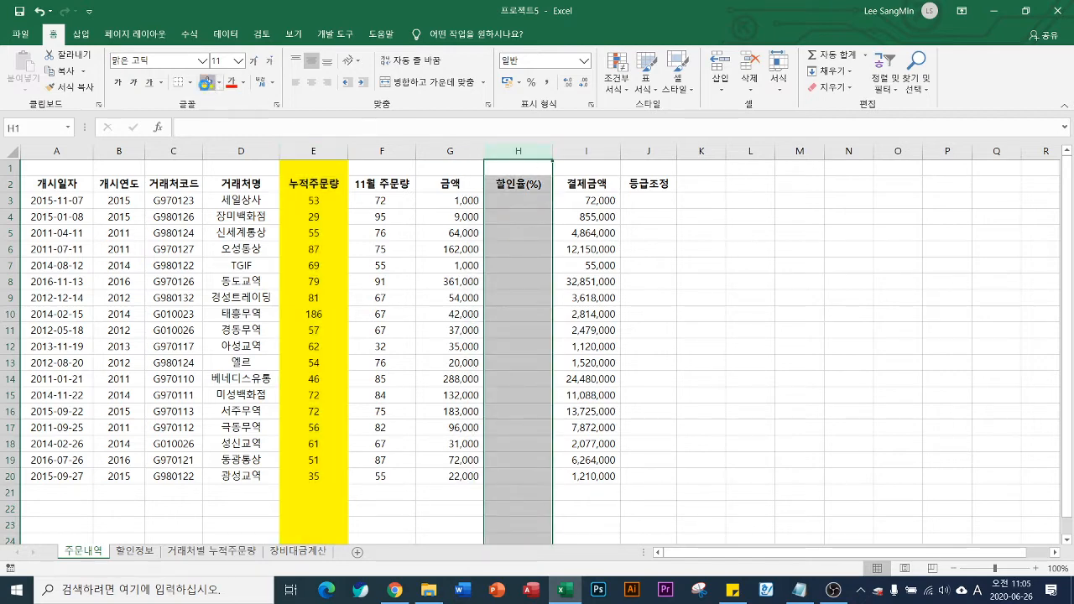
{"action": "left_click", "coordinate": [207, 82]}
- Fill columns B and C of the 할인정보 sheet, which hold the discount table, with yellow
{"action": "left_click", "coordinate": [135, 551]}
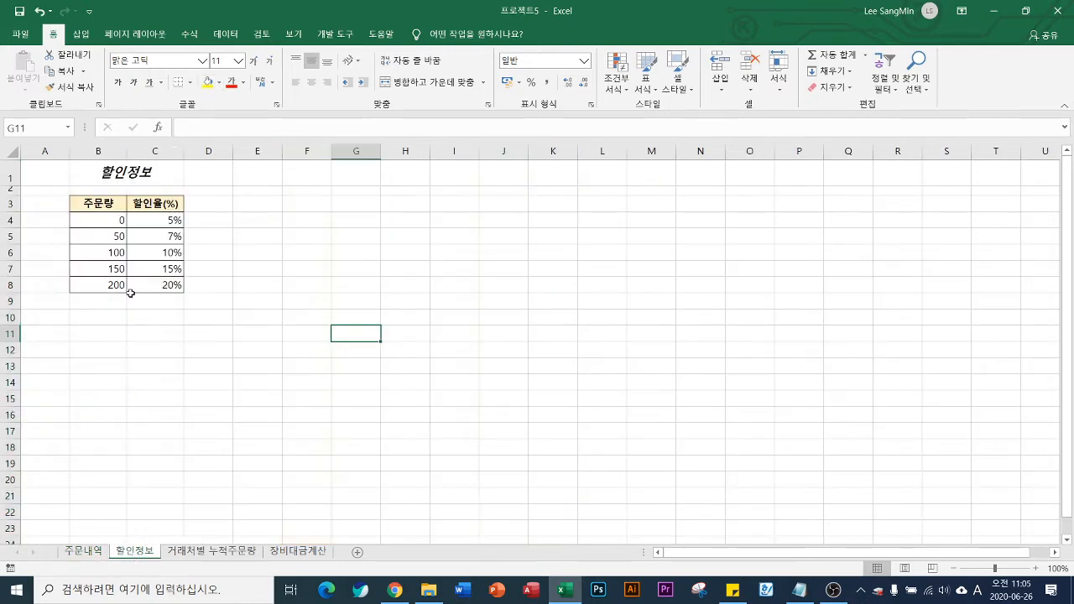
{"action": "left_click_drag", "start_coordinate": [91, 151], "coordinate": [169, 146]}
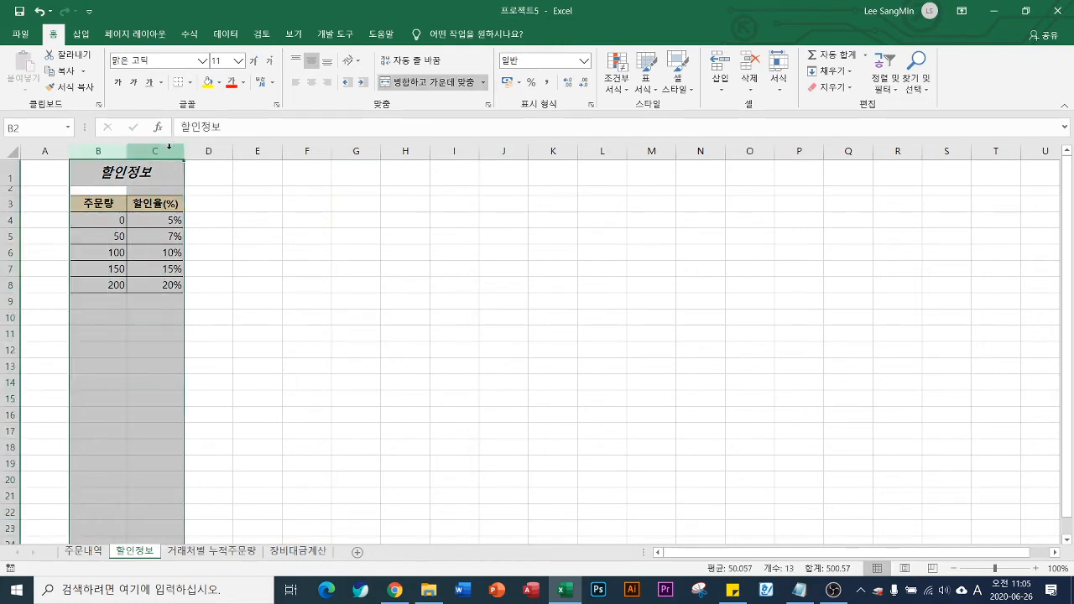
{"action": "left_click", "coordinate": [207, 82]}
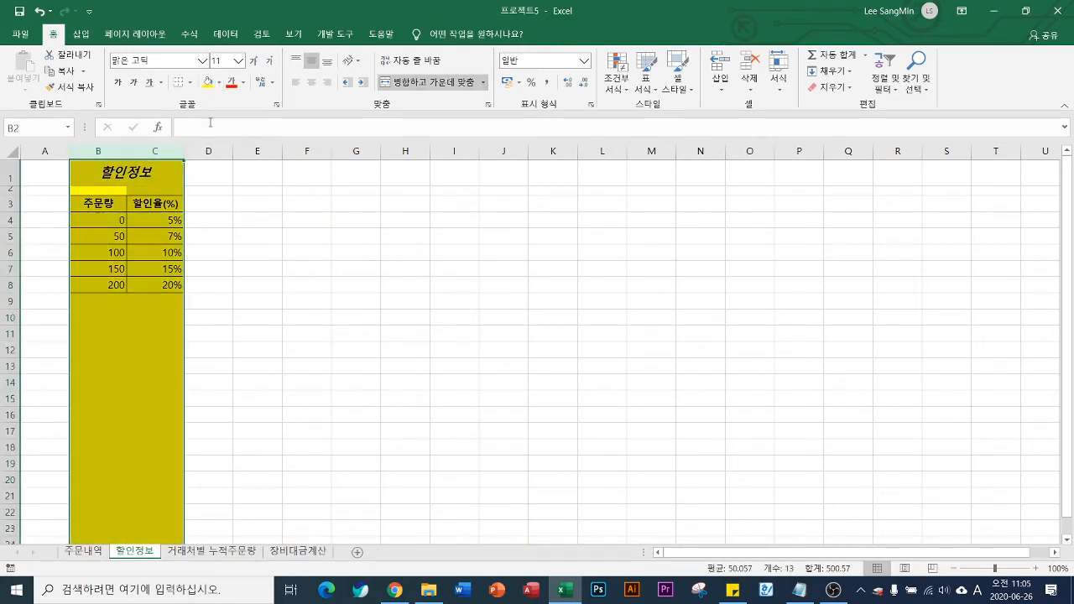
- Compare the first two 누적주문량 values on the 주문내역 sheet with their matching rates in the 할인정보 table
{"action": "left_click", "coordinate": [83, 551]}
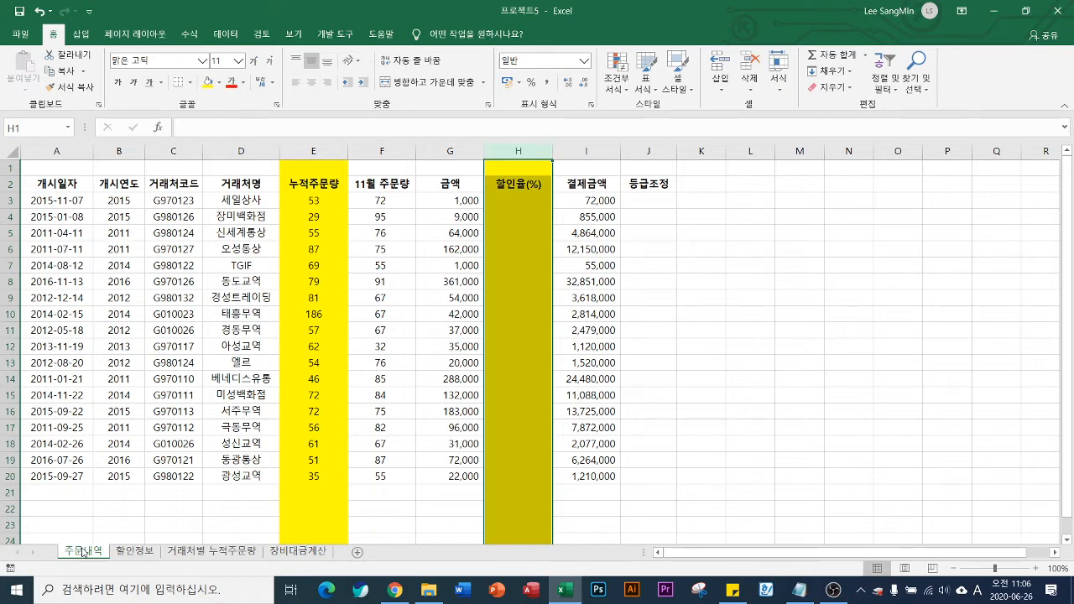
{"action": "left_click", "coordinate": [333, 200]}
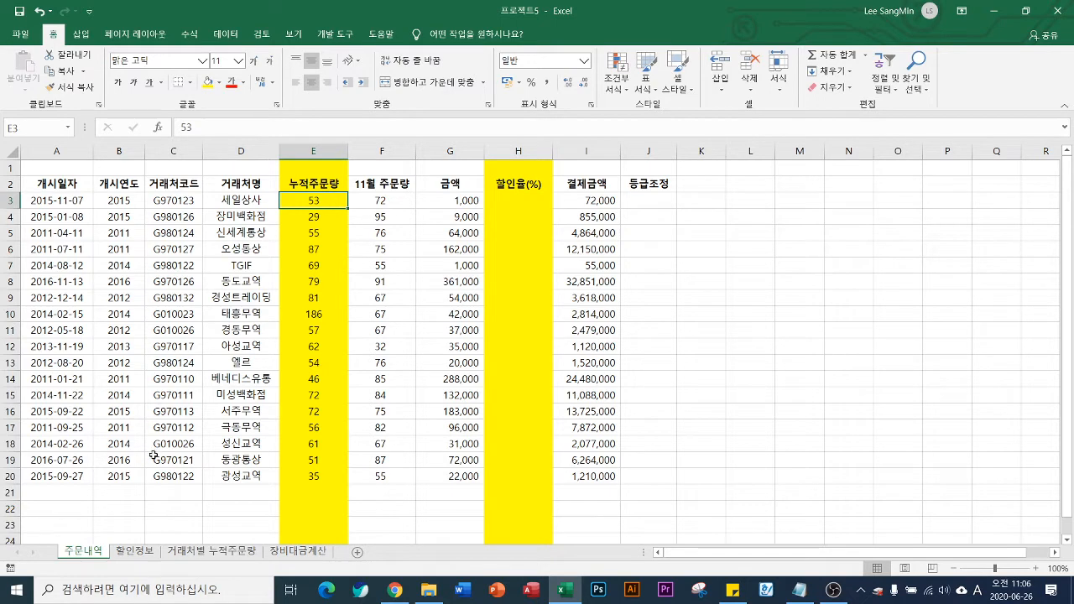
{"action": "left_click", "coordinate": [135, 554]}
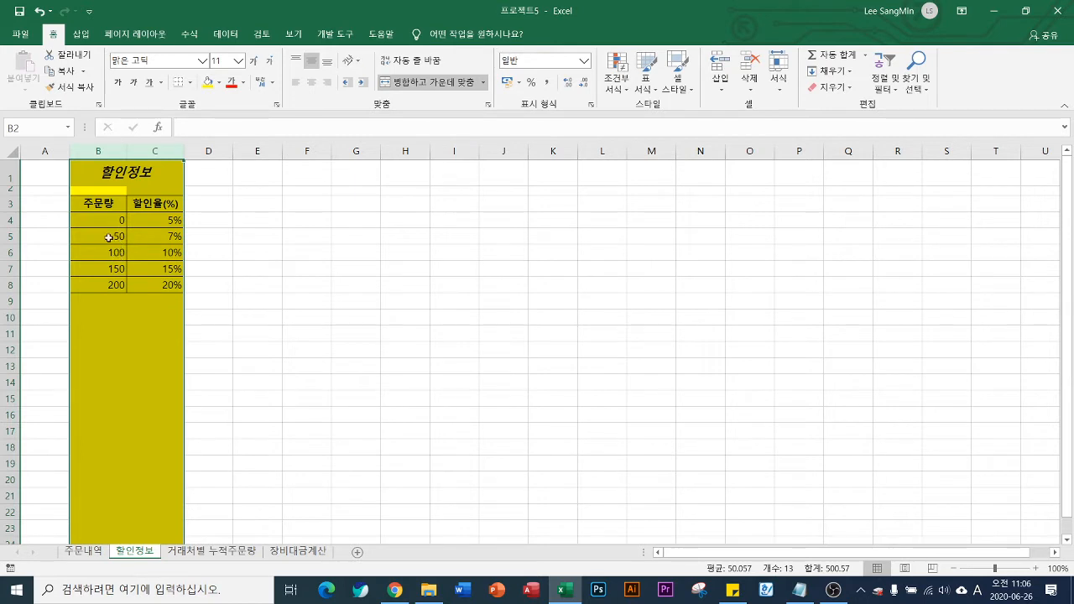
{"action": "left_click", "coordinate": [165, 238]}
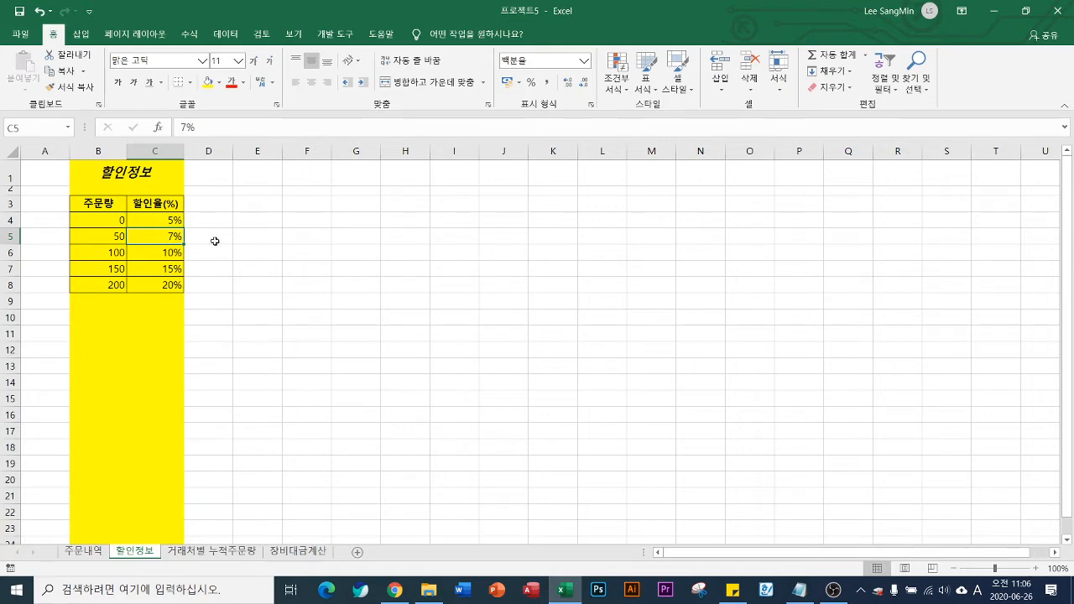
{"action": "left_click", "coordinate": [84, 551]}
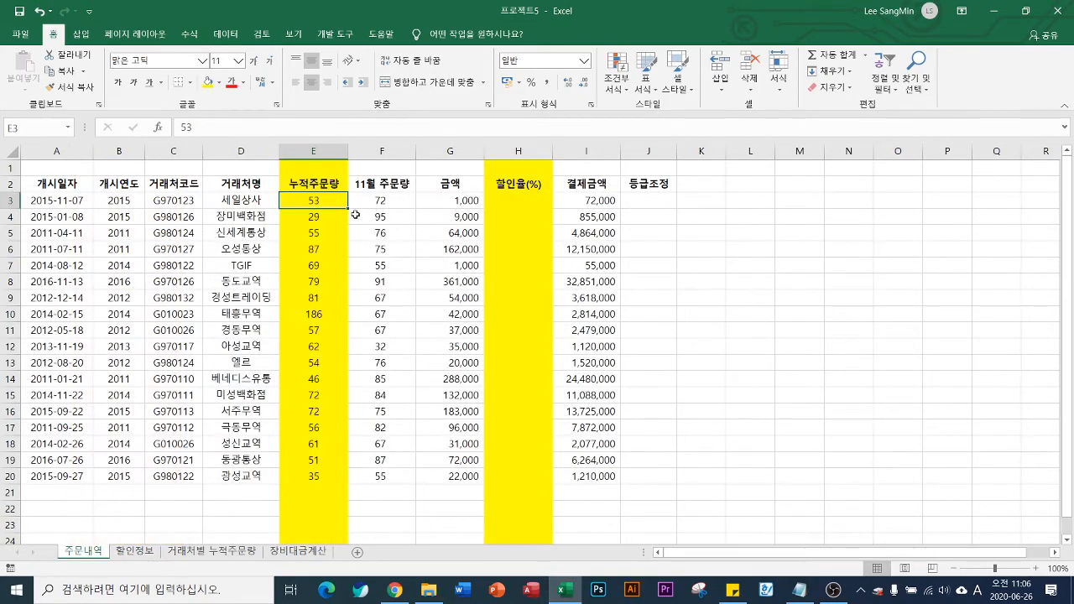
{"action": "left_click", "coordinate": [319, 218]}
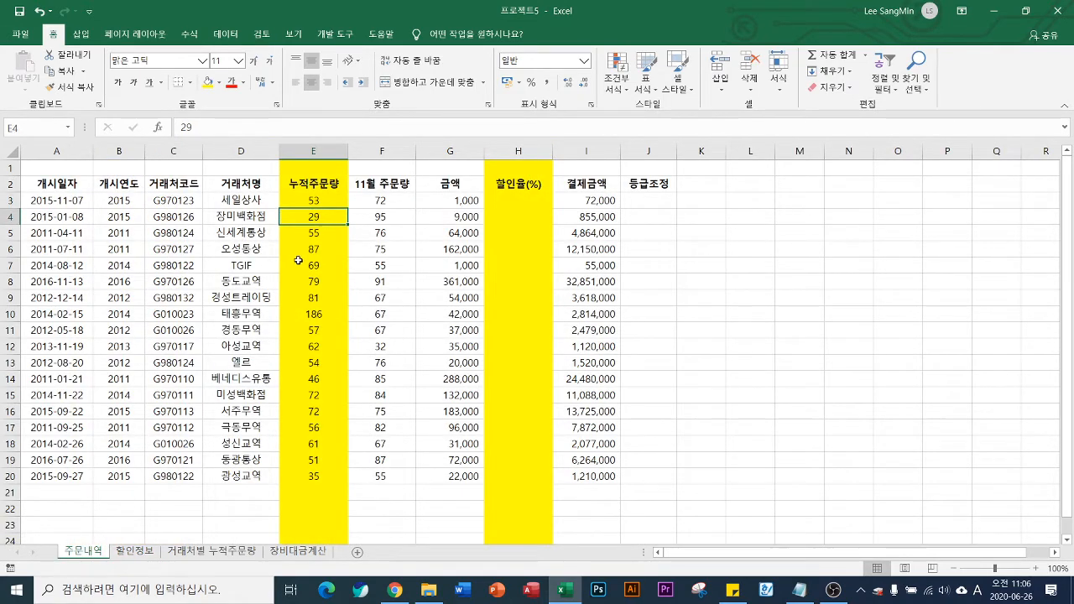
{"action": "left_click", "coordinate": [136, 551]}
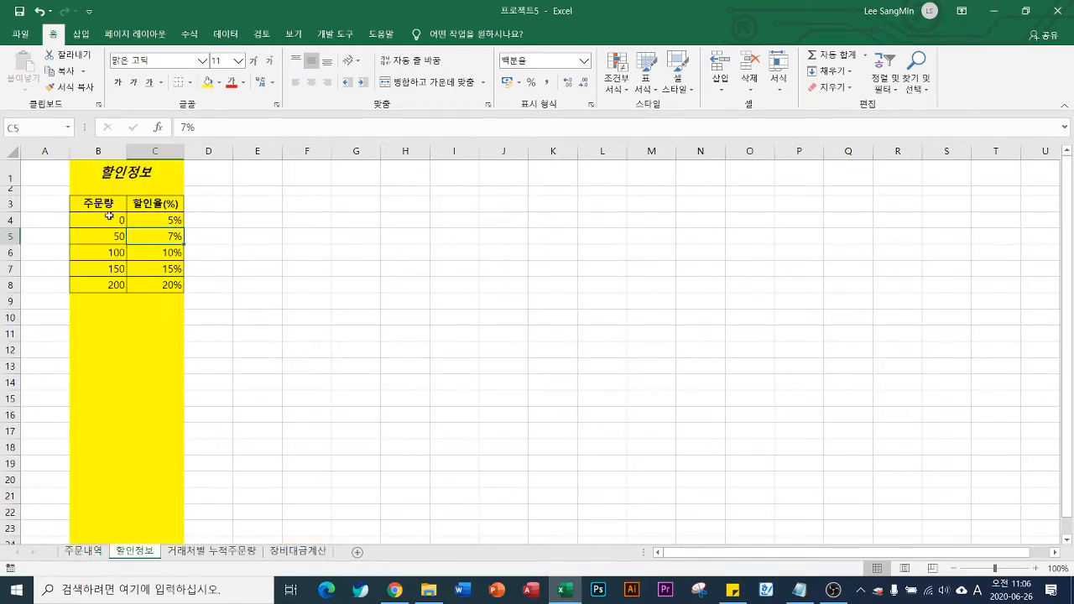
{"action": "left_click", "coordinate": [172, 221]}
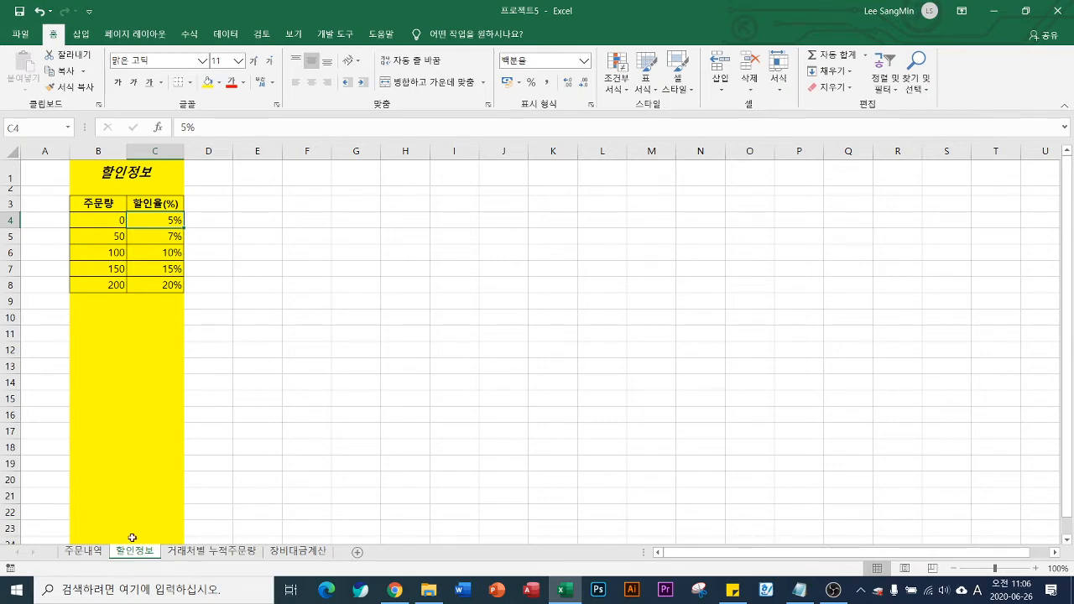
- Copy range E2:H17 from the 주문내역 sheet and paste it at F3 on the 할인정보 sheet
{"action": "left_click", "coordinate": [84, 551]}
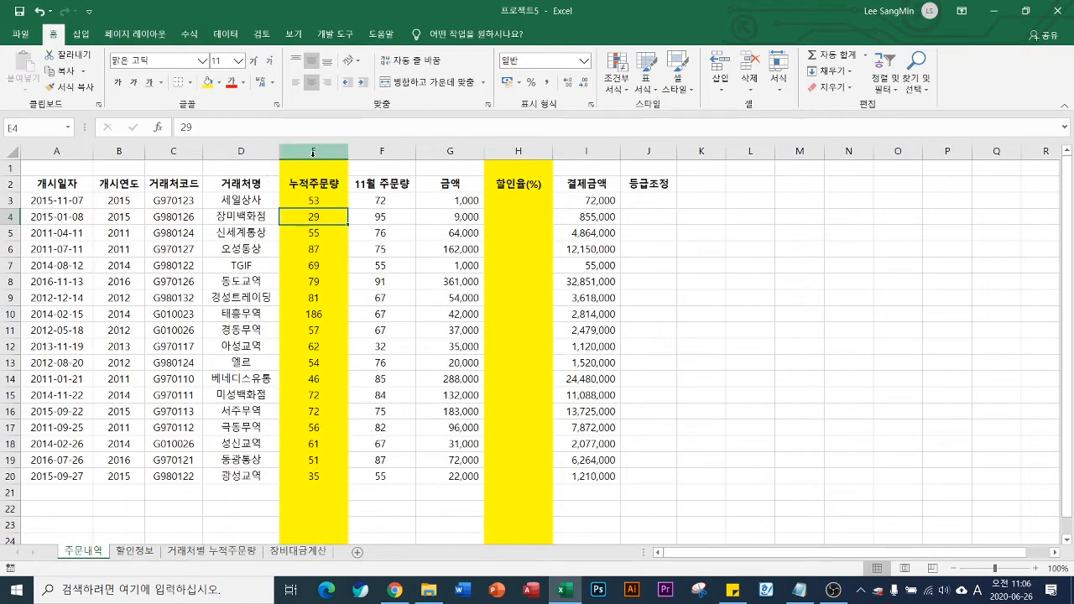
{"action": "left_click_drag", "start_coordinate": [311, 149], "coordinate": [498, 228]}
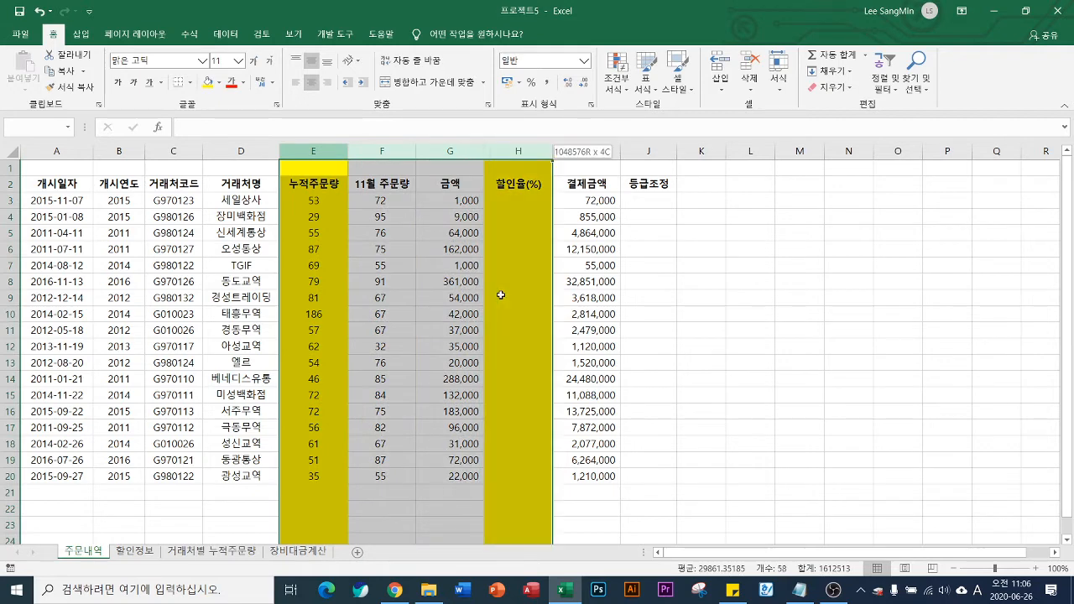
{"action": "left_click", "coordinate": [369, 249]}
{"action": "mouse_move", "coordinate": [310, 185]}
{"action": "left_mouse_down"}
{"action": "mouse_move", "coordinate": [382, 186]}
{"action": "mouse_move", "coordinate": [522, 384]}
{"action": "mouse_move", "coordinate": [520, 426]}
{"action": "left_mouse_up"}
{"action": "key", "text": "ctrl+c"}
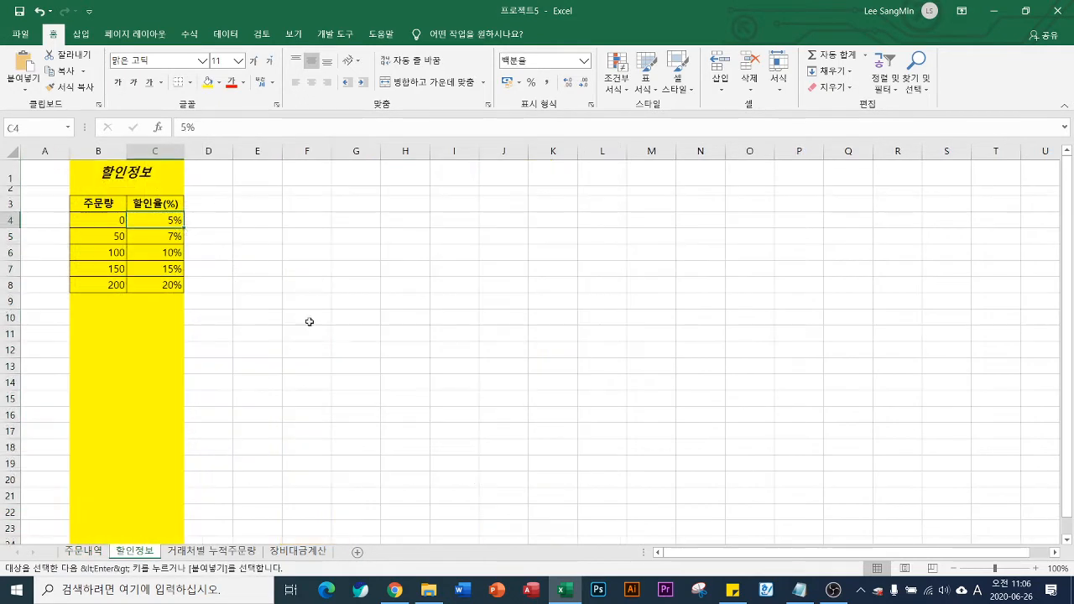
{"action": "key", "text": "ctrl+Page_Down"}
{"action": "left_click", "coordinate": [308, 205]}
{"action": "key", "text": "ctrl+v"}
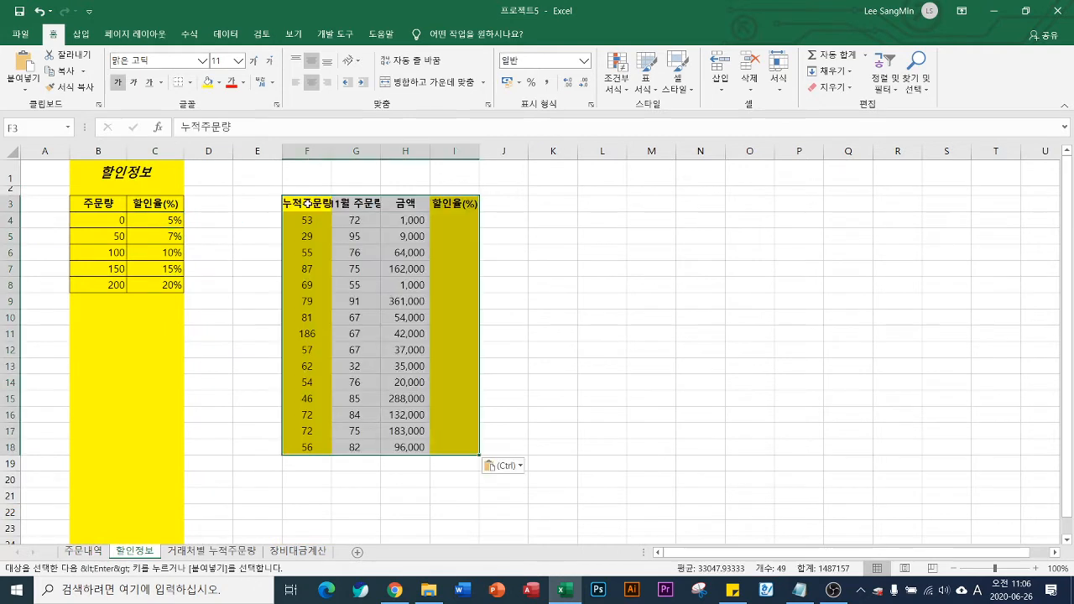
- Examine the empty 할인율(%) cells, the pasted 누적주문량 values and the rates in the discount table
{"action": "left_click", "coordinate": [554, 301]}
{"action": "left_click", "coordinate": [459, 221]}
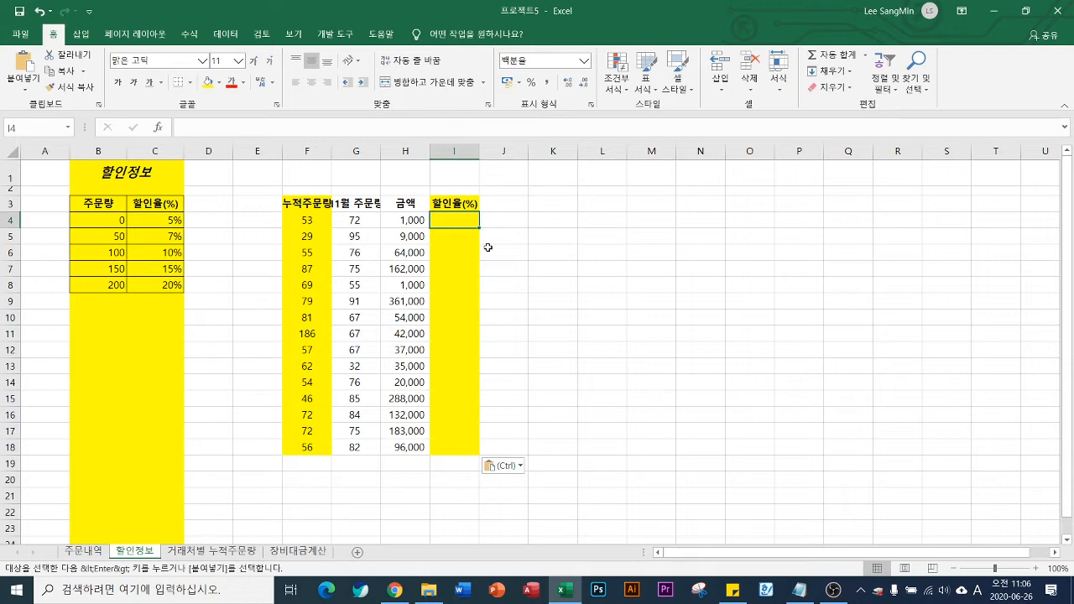
{"action": "left_click", "coordinate": [315, 220]}
{"action": "left_click", "coordinate": [314, 237]}
{"action": "left_click", "coordinate": [313, 254]}
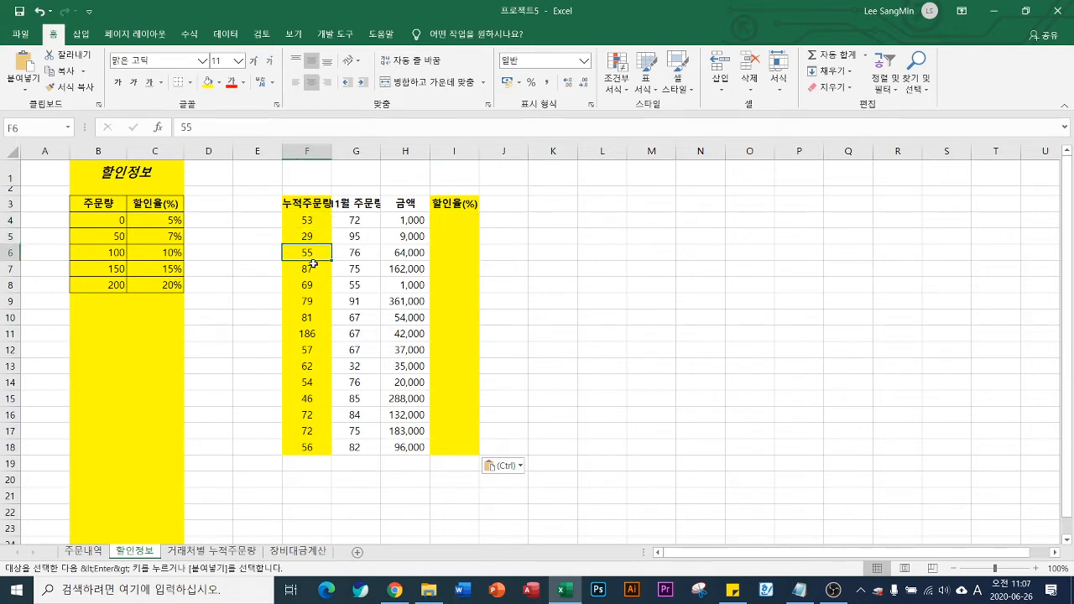
{"action": "left_click", "coordinate": [310, 269]}
{"action": "left_click", "coordinate": [311, 301]}
{"action": "left_click", "coordinate": [318, 318]}
{"action": "left_click", "coordinate": [308, 366]}
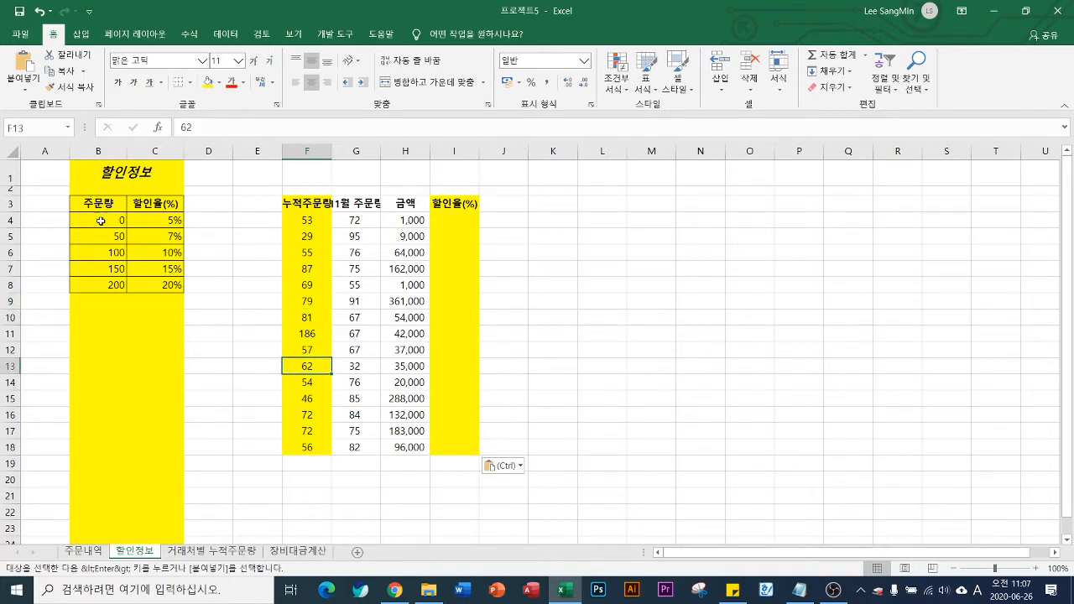
{"action": "left_click_drag", "start_coordinate": [161, 217], "coordinate": [160, 293]}
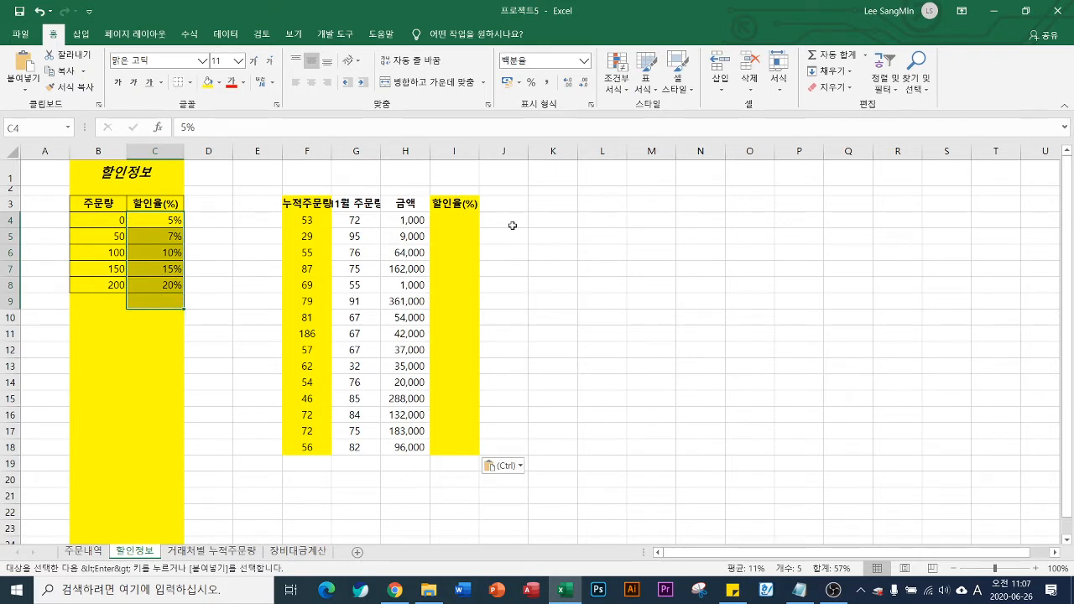
- Enter the order-quantity thresholds 50, 100, 150 and 200 down cells K4 to K7
{"action": "left_click", "coordinate": [549, 220]}
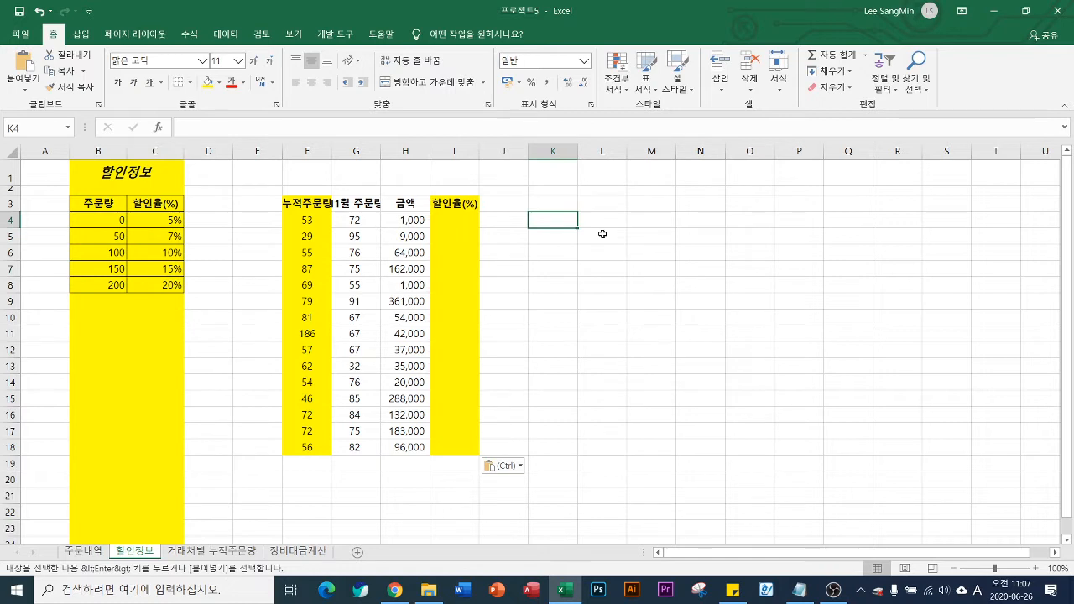
{"action": "type", "text": "50"}
{"action": "key", "text": "Return"}
{"action": "type", "text": "100"}
{"action": "key", "text": "Return"}
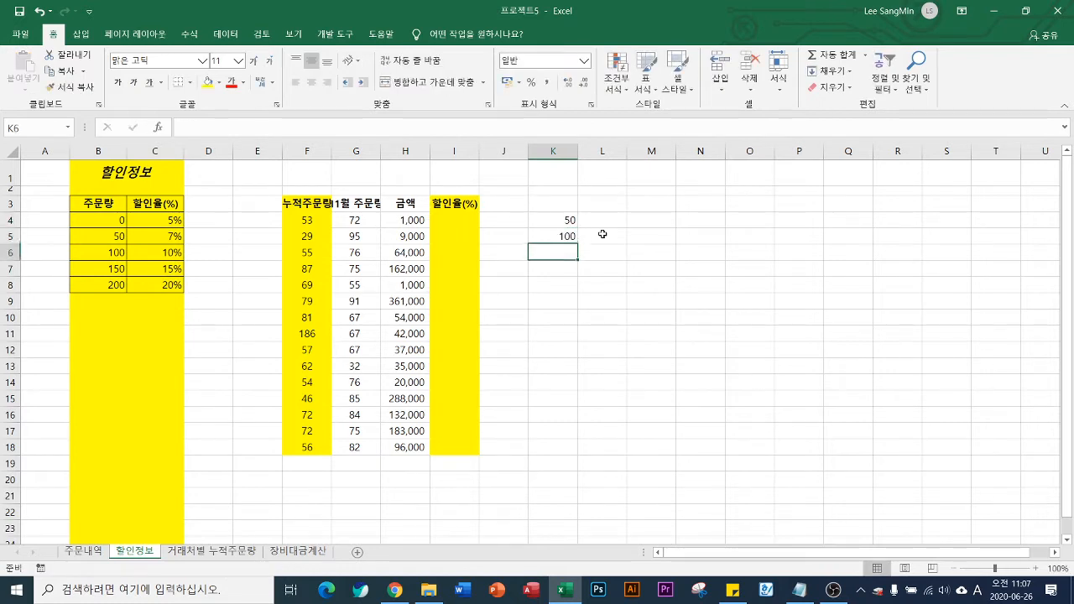
{"action": "type", "text": "150"}
{"action": "key", "text": "Return"}
{"action": "type", "text": "200"}
{"action": "key", "text": "Return"}
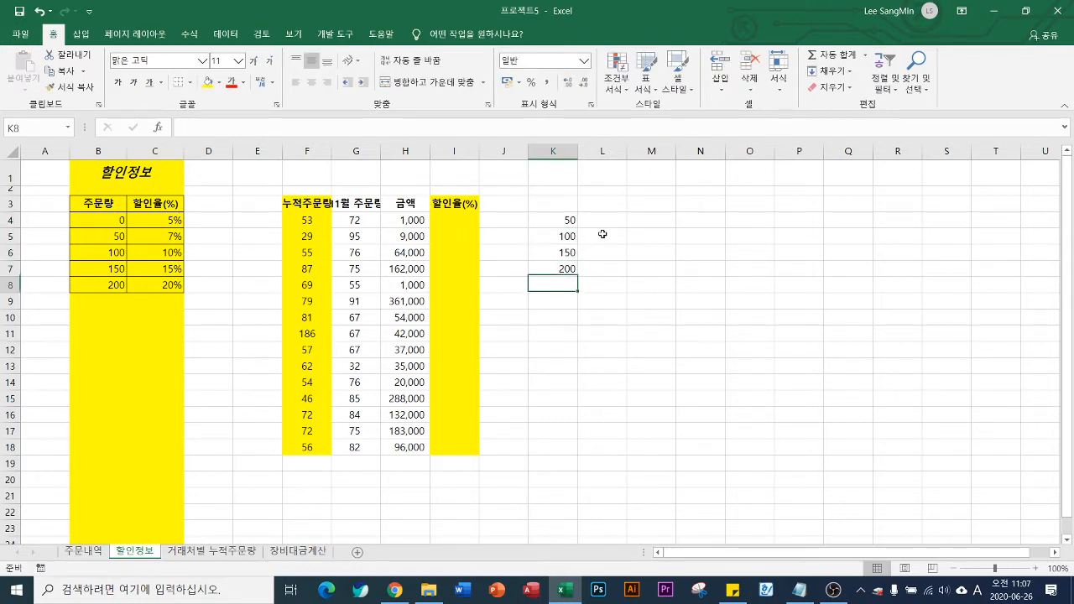
- Copy the 누적주문량 values in F4:F18 and paste them starting at cell M4
{"action": "left_click", "coordinate": [661, 222]}
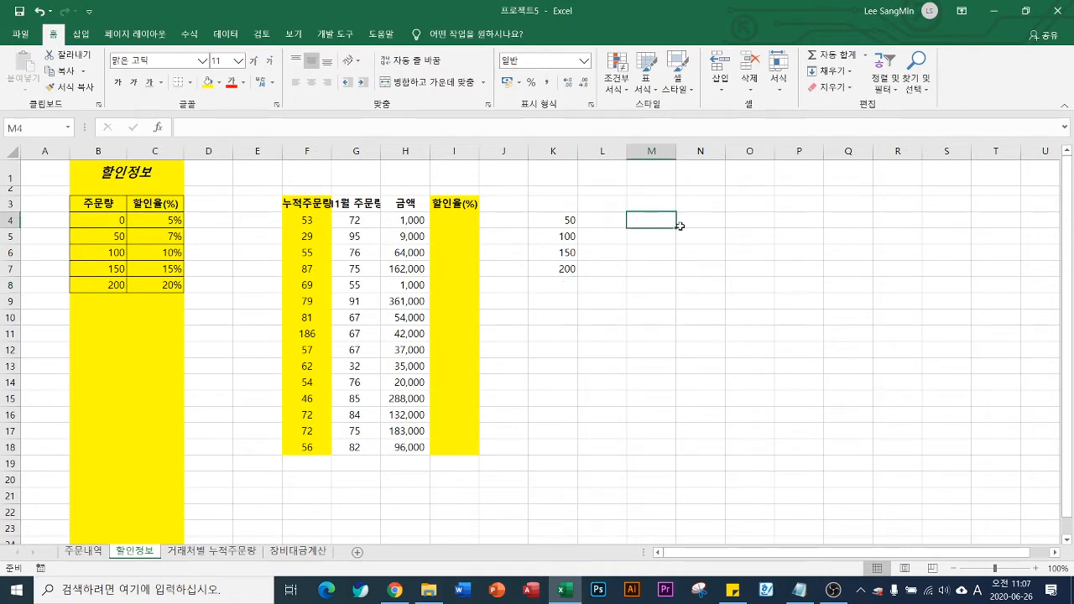
{"action": "left_click_drag", "start_coordinate": [308, 220], "coordinate": [299, 444]}
{"action": "key", "text": "ctrl+c"}
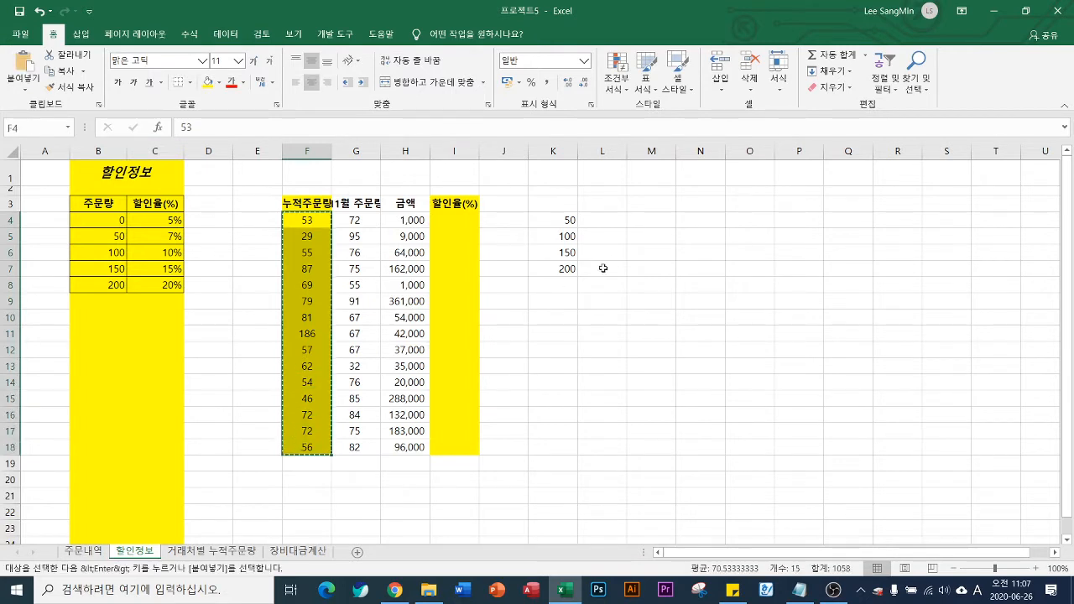
{"action": "left_click", "coordinate": [652, 220]}
{"action": "key", "text": "ctrl+v"}
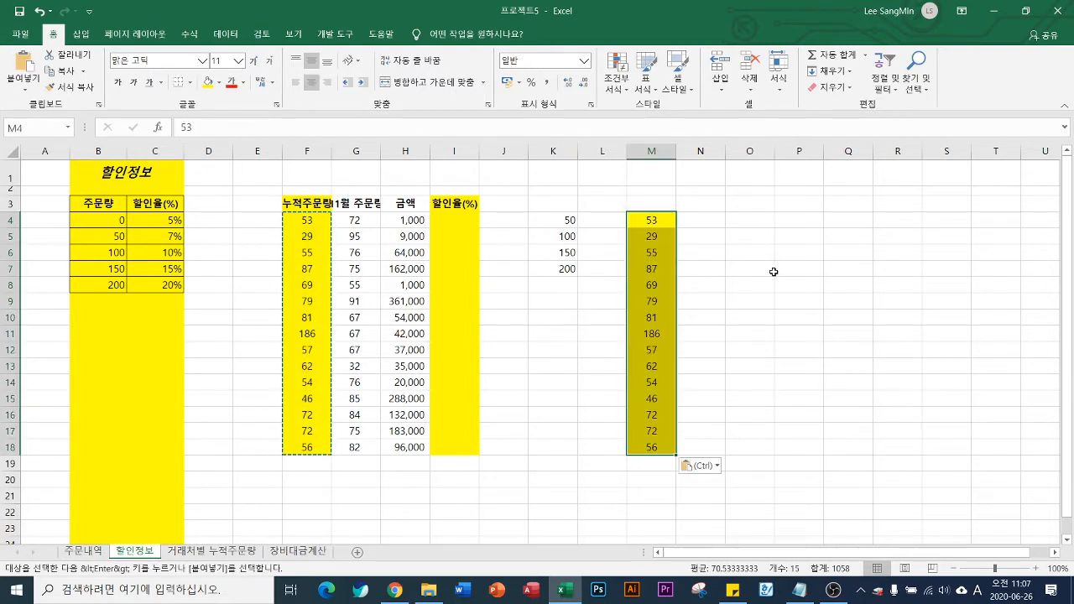
- Delete columns F through I, which hold the pasted order data, from the 할인정보 sheet
{"action": "left_click", "coordinate": [749, 269]}
{"action": "left_click", "coordinate": [591, 218]}
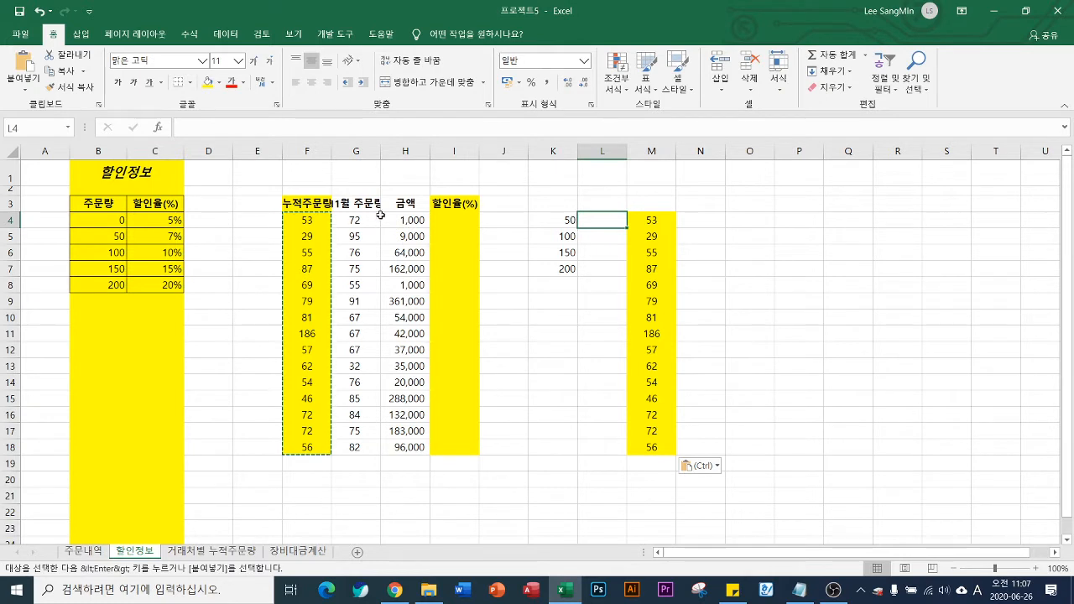
{"action": "left_click_drag", "start_coordinate": [311, 152], "coordinate": [454, 152]}
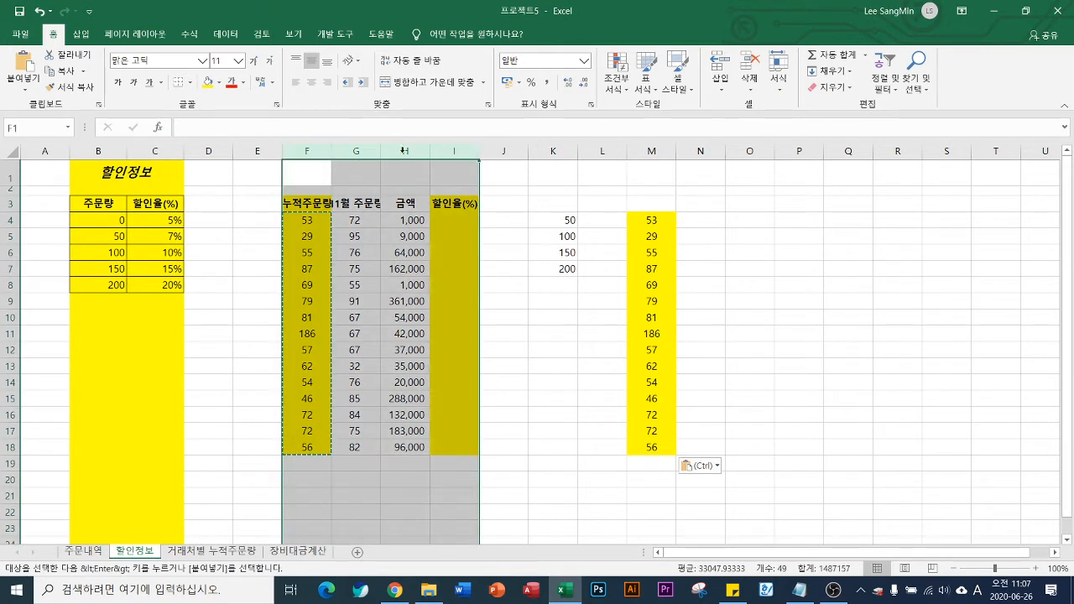
{"action": "right_click", "coordinate": [319, 152]}
{"action": "left_click", "coordinate": [366, 267]}
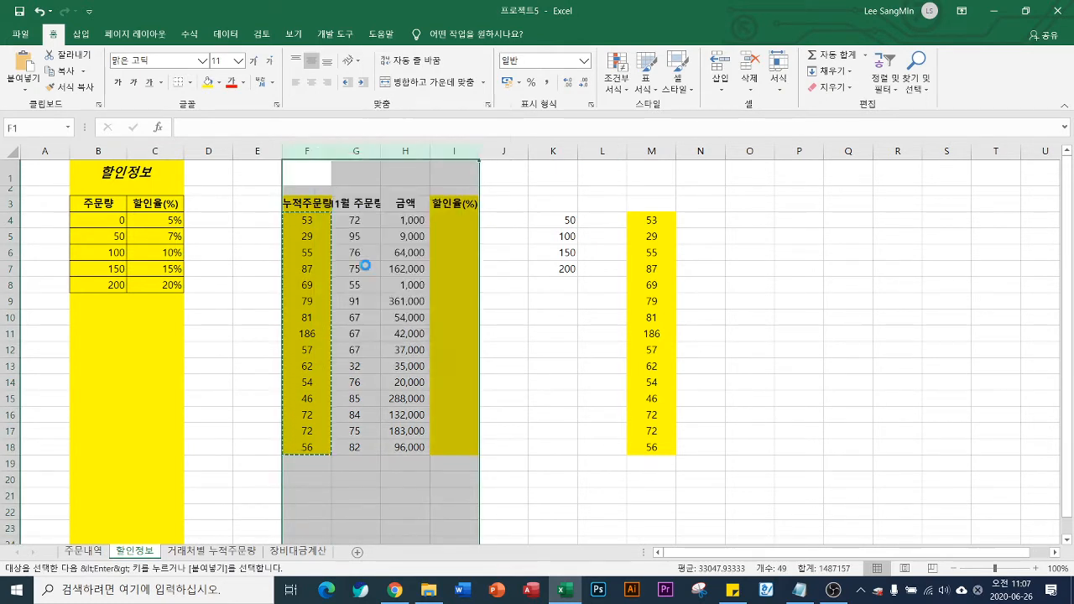
{"action": "left_click", "coordinate": [542, 288]}
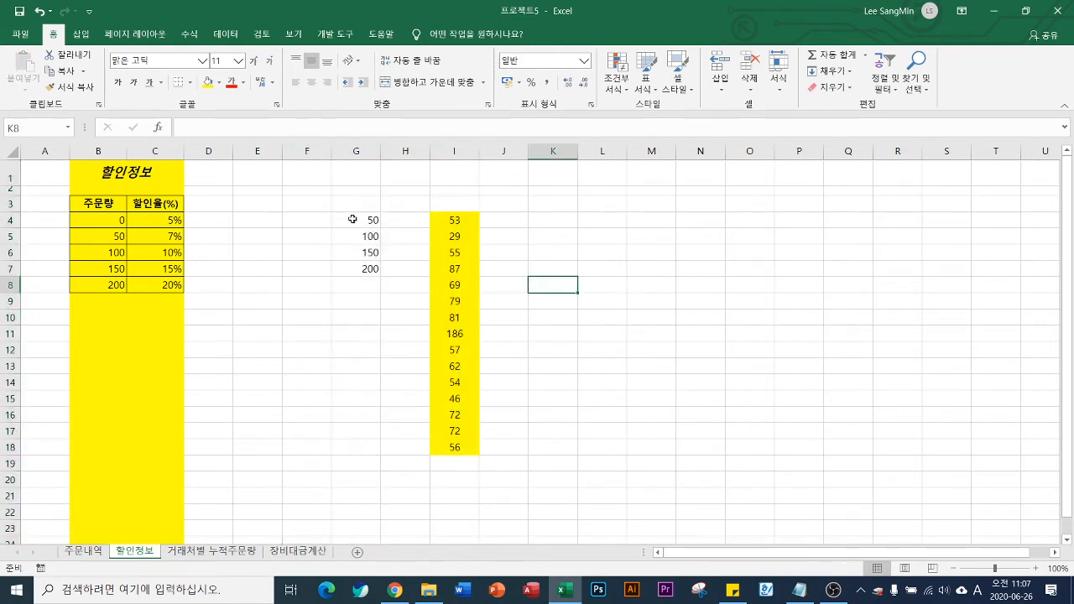
- Move the block G4:I19 with the thresholds and order quantities so that it starts at cell E3
{"action": "left_click_drag", "start_coordinate": [352, 221], "coordinate": [476, 463]}
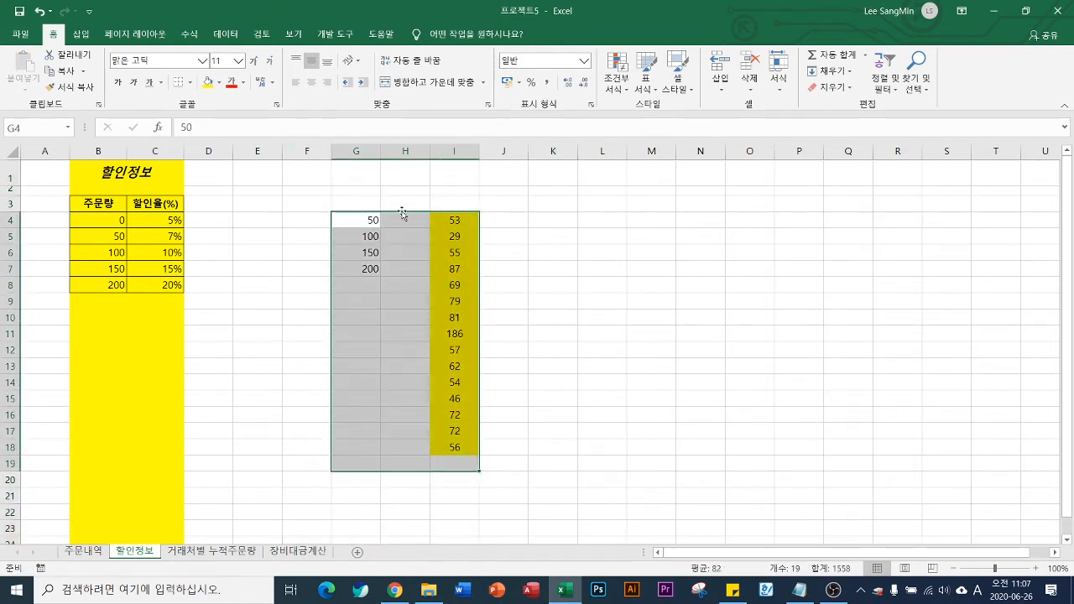
{"action": "left_click_drag", "start_coordinate": [401, 211], "coordinate": [330, 204]}
{"action": "left_click", "coordinate": [503, 251]}
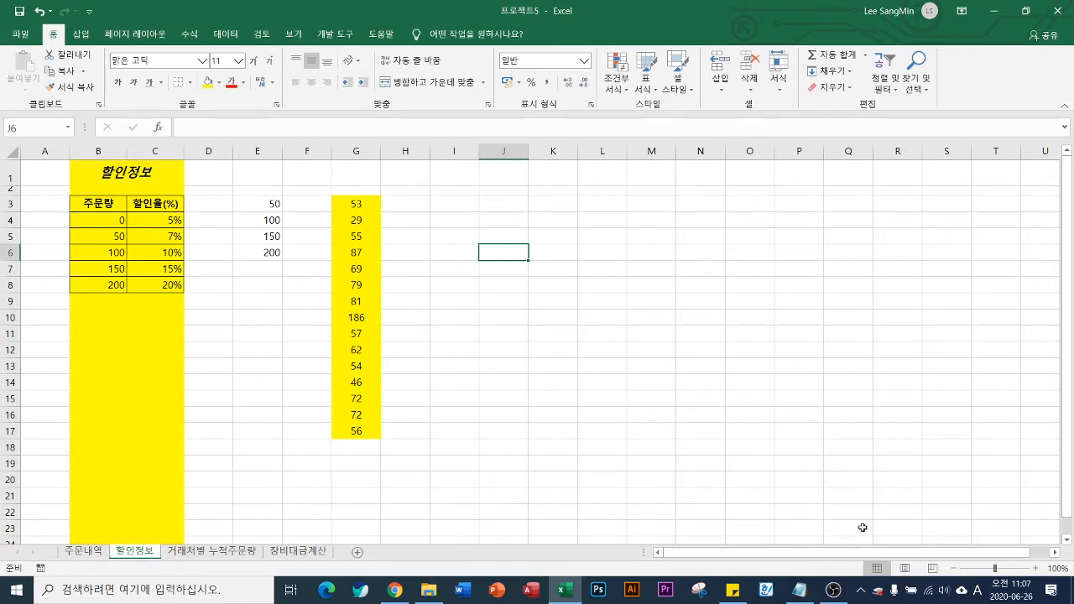
- Enter the header 주문량 in cells E2 and G2 above the thresholds and the order quantities
{"action": "left_click", "coordinate": [1036, 569]}
{"action": "left_click", "coordinate": [1036, 569]}
{"action": "left_click", "coordinate": [1036, 569]}
{"action": "left_click", "coordinate": [1036, 568]}
{"action": "left_click", "coordinate": [1036, 569]}
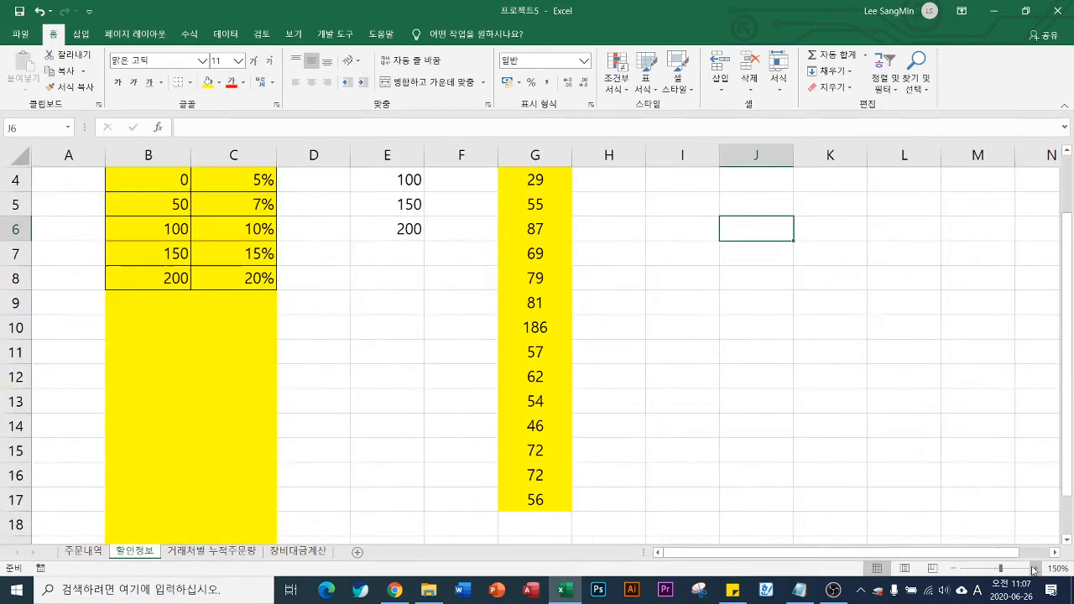
{"action": "scroll", "coordinate": [678, 441], "scroll_direction": "up", "scroll_amount": 1}
{"action": "scroll", "coordinate": [678, 441], "scroll_direction": "up", "scroll_amount": 1}
{"action": "left_click", "coordinate": [453, 236]}
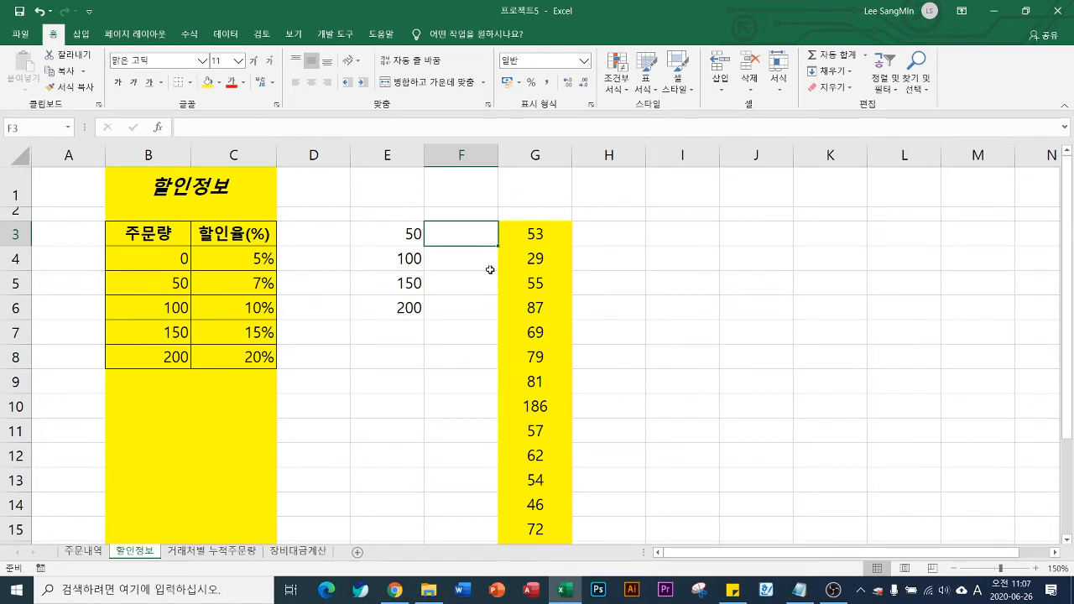
{"action": "left_click", "coordinate": [412, 215]}
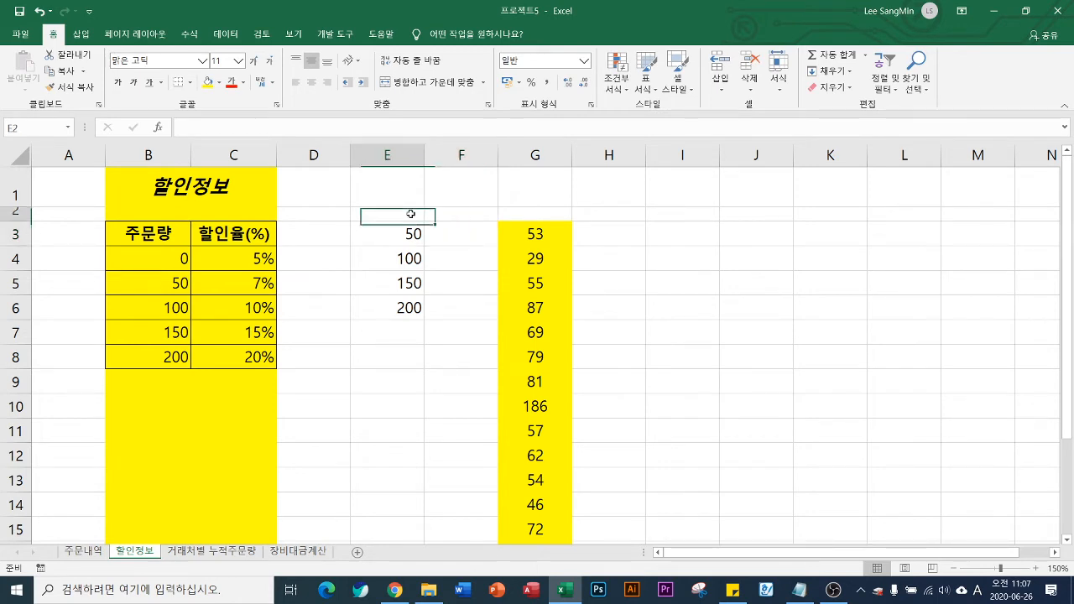
{"action": "type", "text": "w"}
{"action": "key", "text": "BackSpace"}
{"action": "key", "text": "Hangul"}
{"action": "type", "text": "줌문량"}
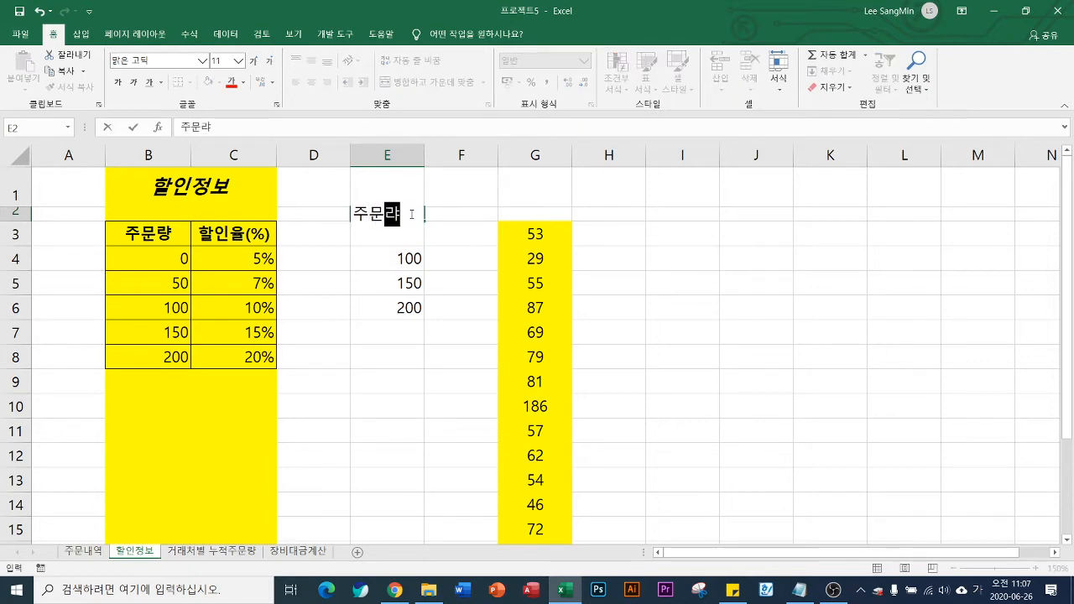
{"action": "key", "text": "Tab"}
{"action": "key", "text": "Tab"}
{"action": "type", "text": "주문량"}
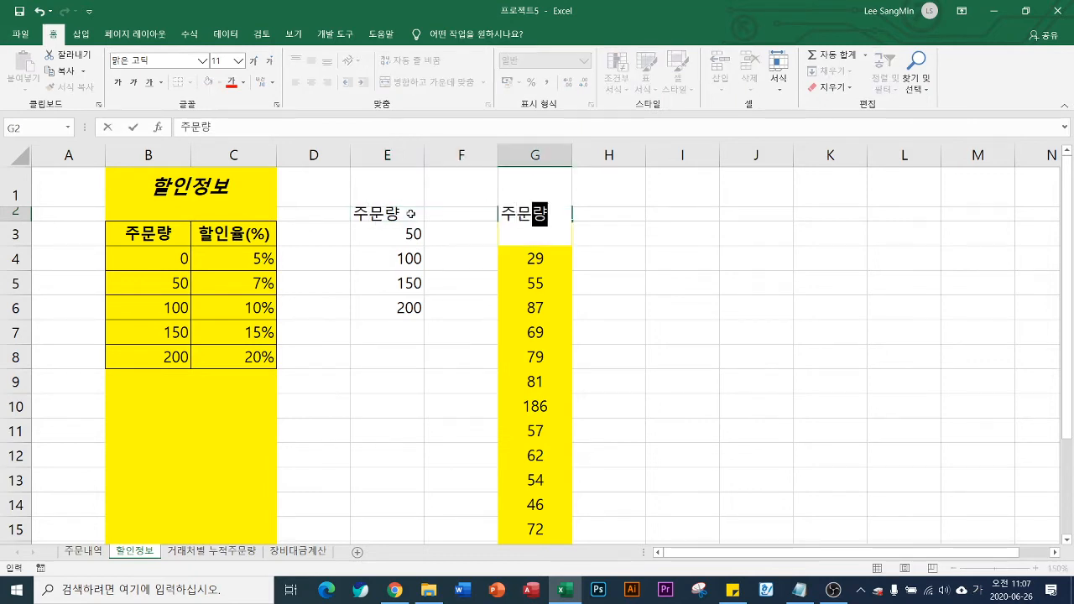
{"action": "key", "text": "Return"}
- Fill cells B4:B11 in the discount table's 주문량 column with light gray
{"action": "left_click", "coordinate": [448, 232]}
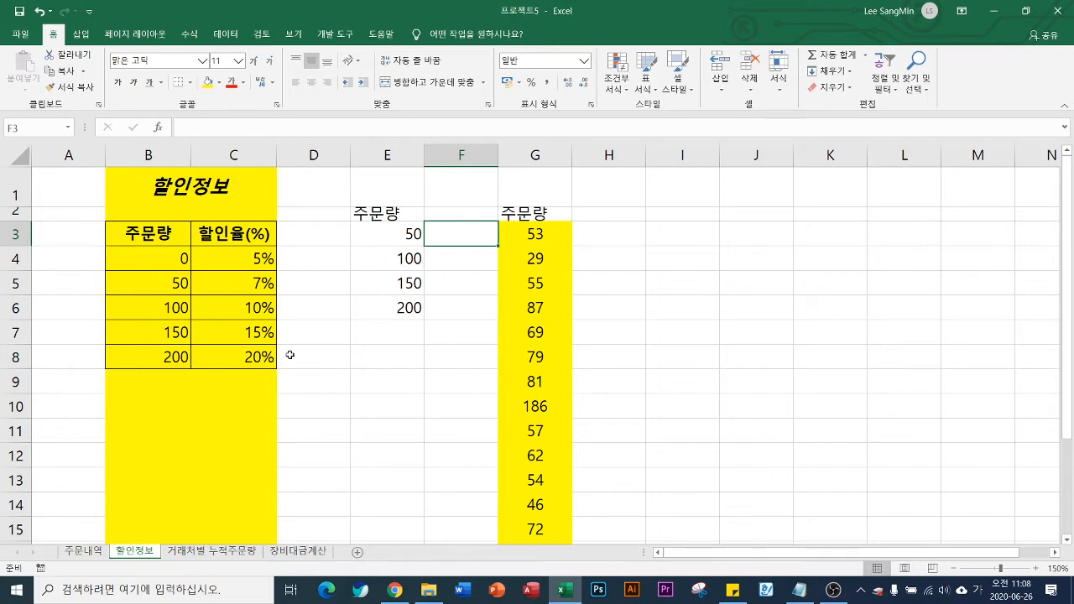
{"action": "left_click", "coordinate": [546, 238]}
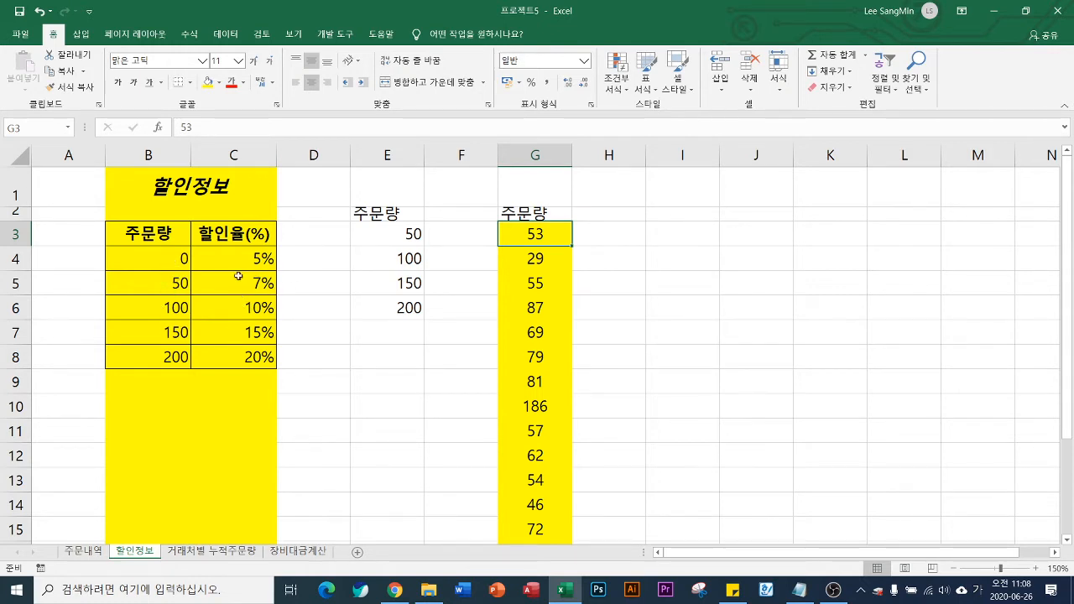
{"action": "left_click", "coordinate": [455, 238]}
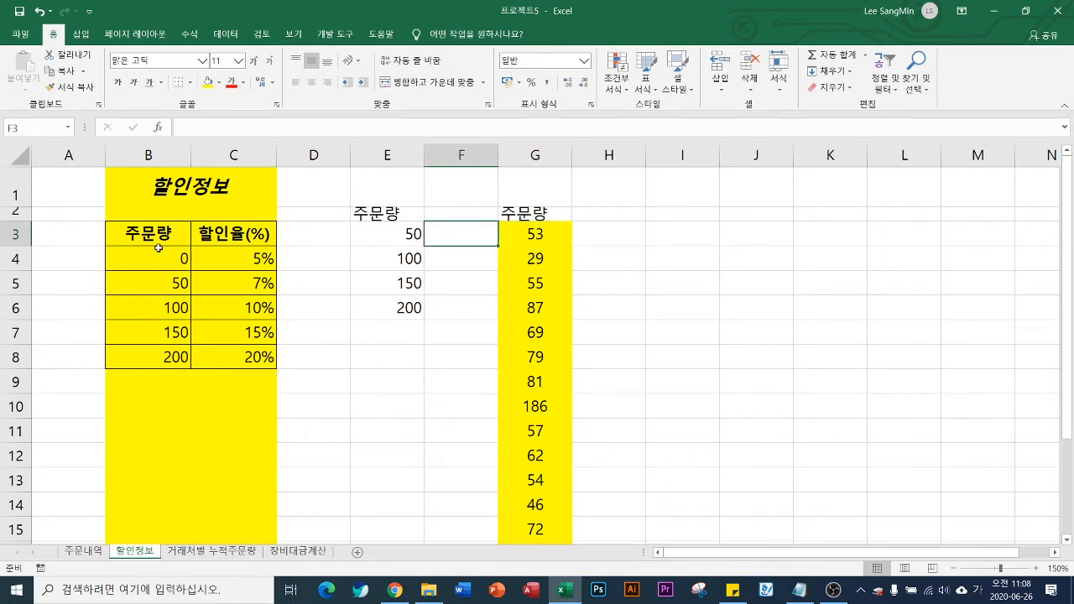
{"action": "left_click_drag", "start_coordinate": [160, 248], "coordinate": [147, 422]}
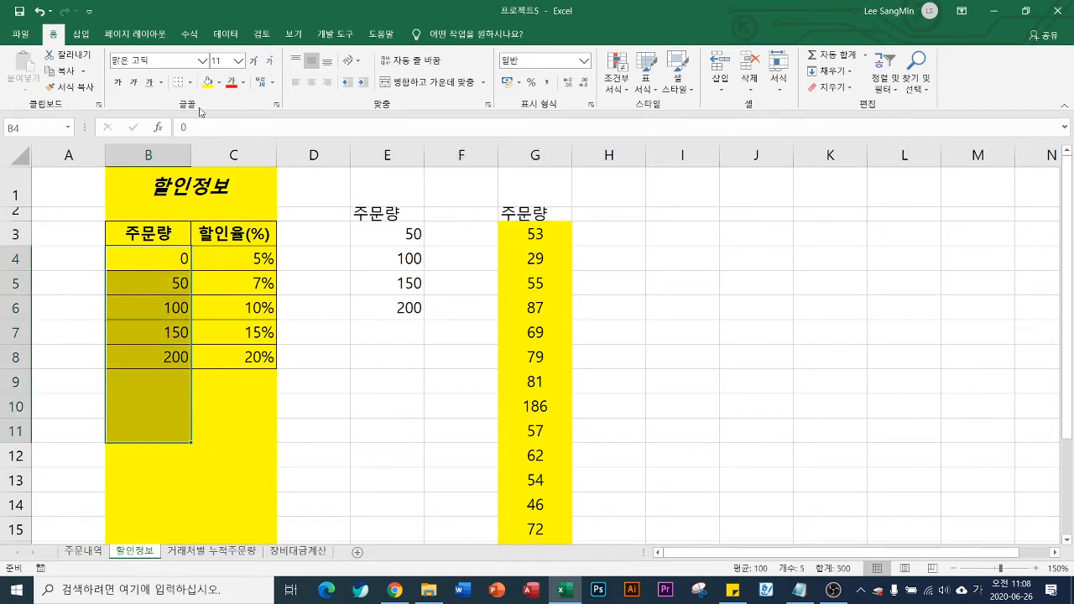
{"action": "left_click", "coordinate": [217, 83]}
{"action": "left_click", "coordinate": [275, 142]}
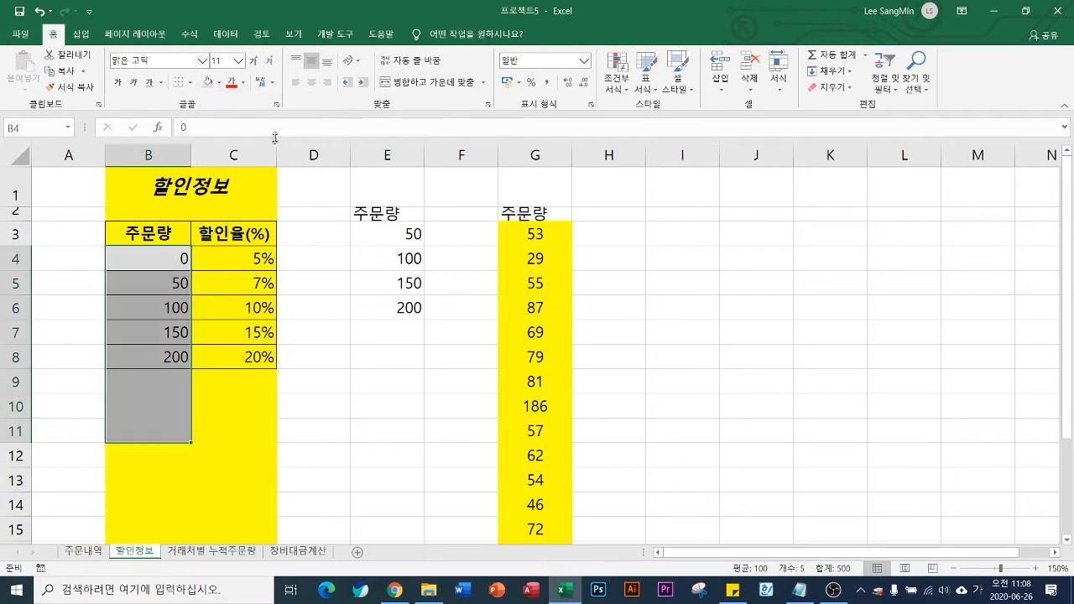
- Begin a VLOOKUP formula in F3 with E3 as the lookup value and $B$3:$C$8 as the absolute table range
{"action": "left_click", "coordinate": [463, 236]}
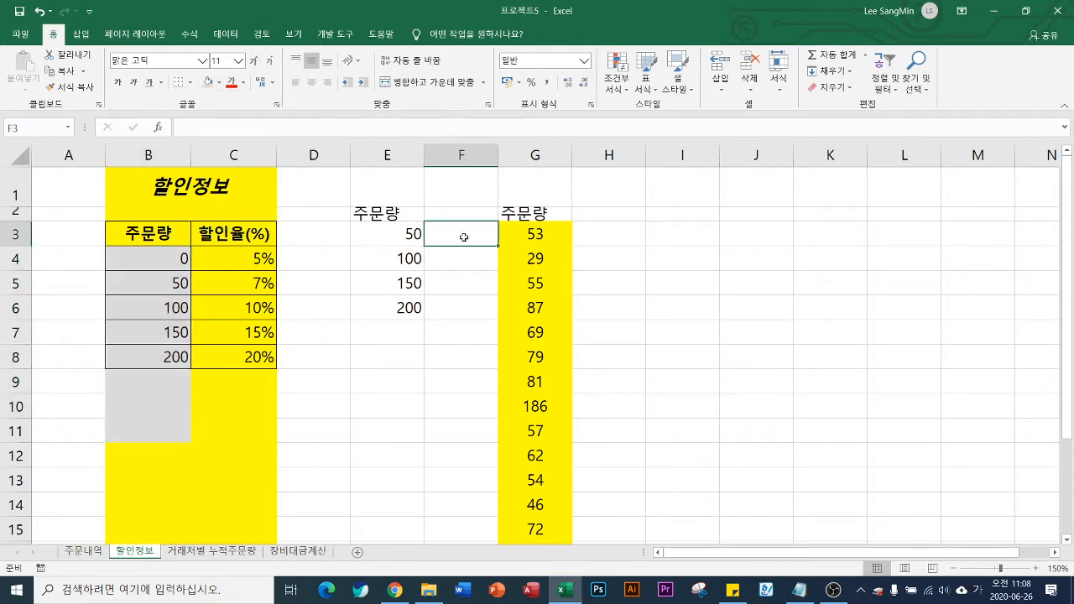
{"action": "type", "text": "="}
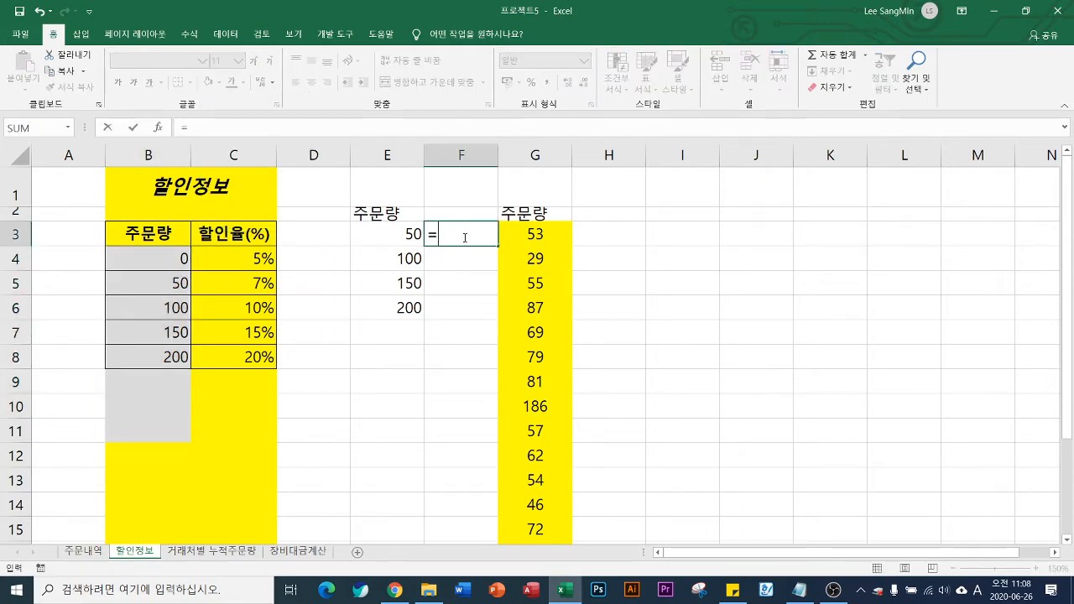
{"action": "type", "text": "vlo"}
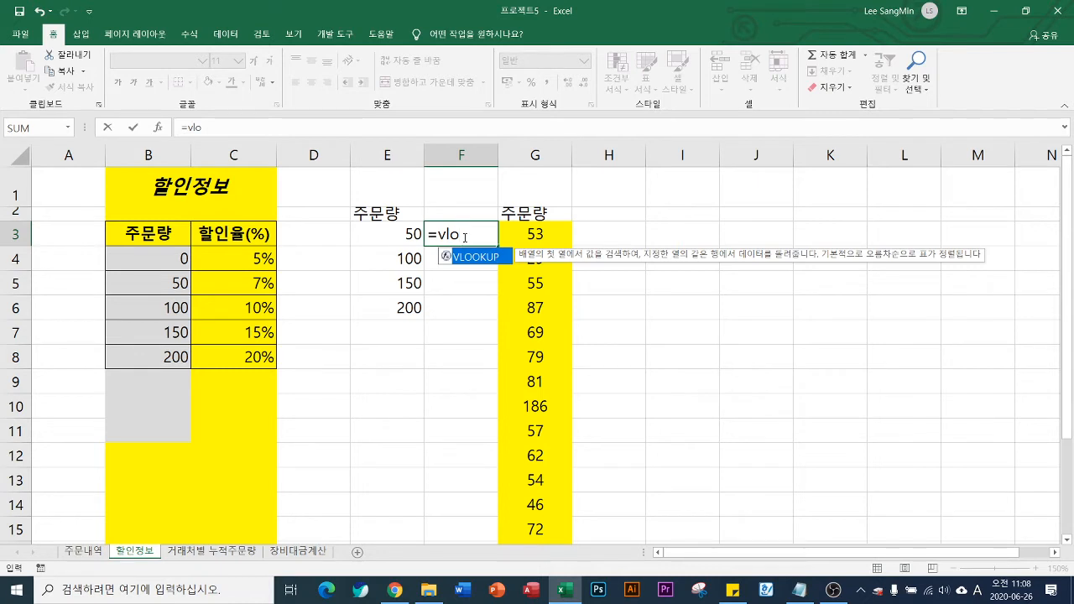
{"action": "key", "text": "Tab"}
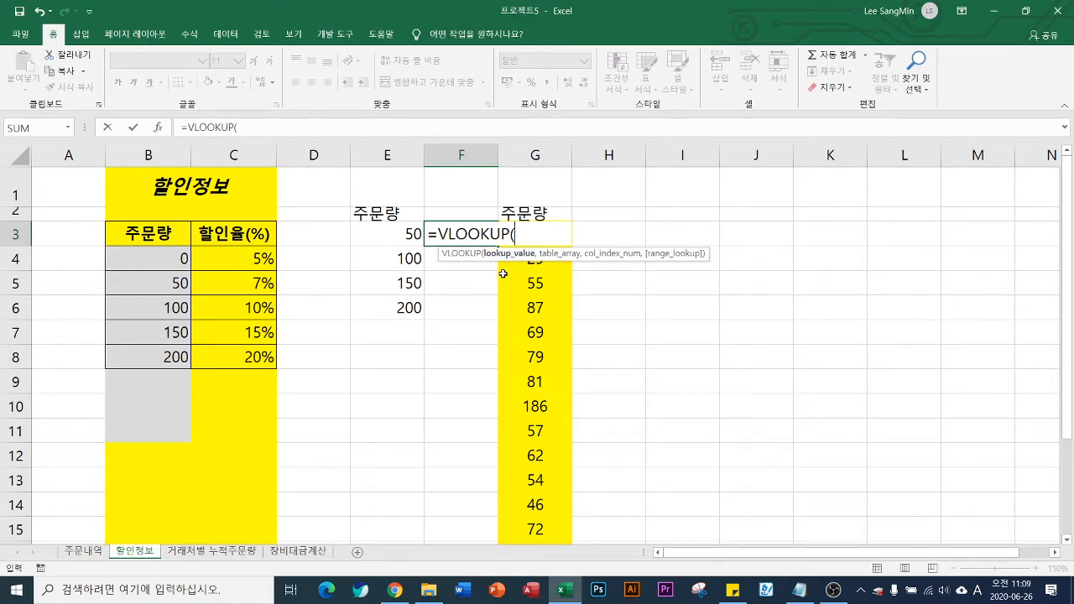
{"action": "left_click", "coordinate": [399, 237]}
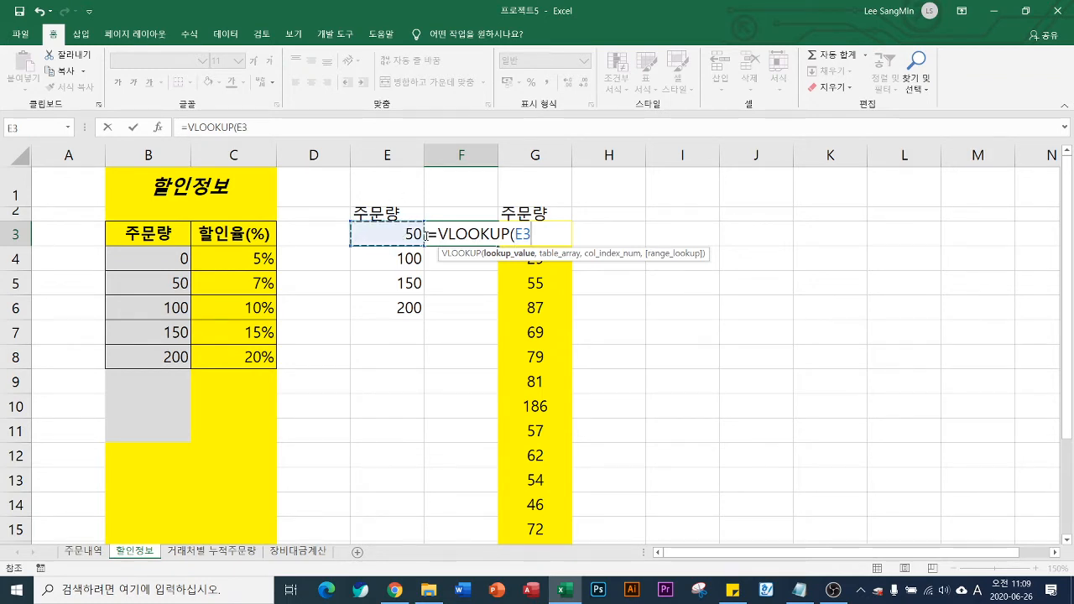
{"action": "type", "text": ","}
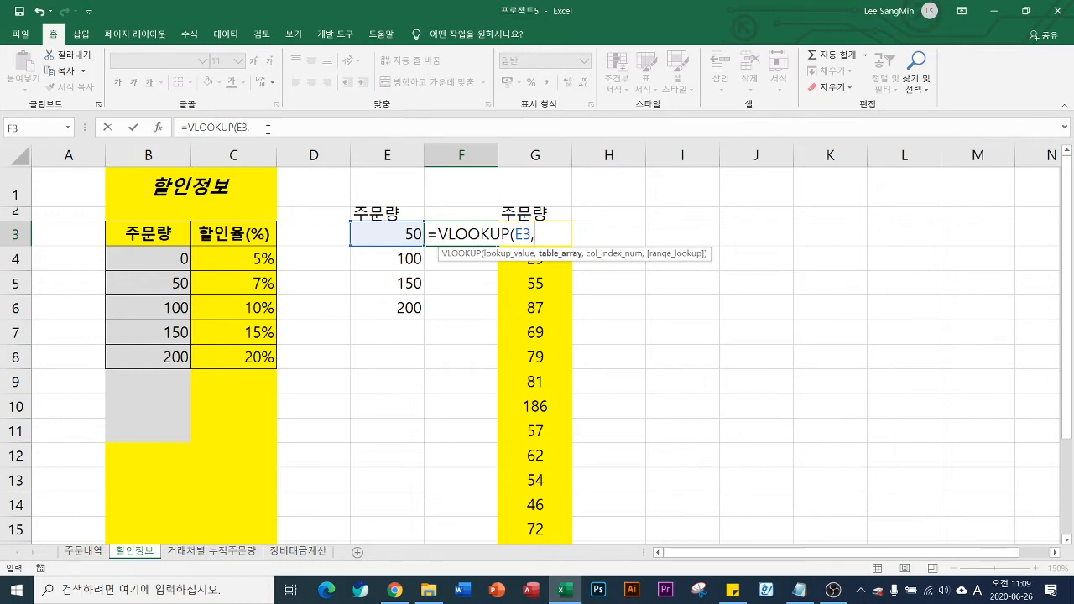
{"action": "left_click_drag", "start_coordinate": [151, 238], "coordinate": [250, 357]}
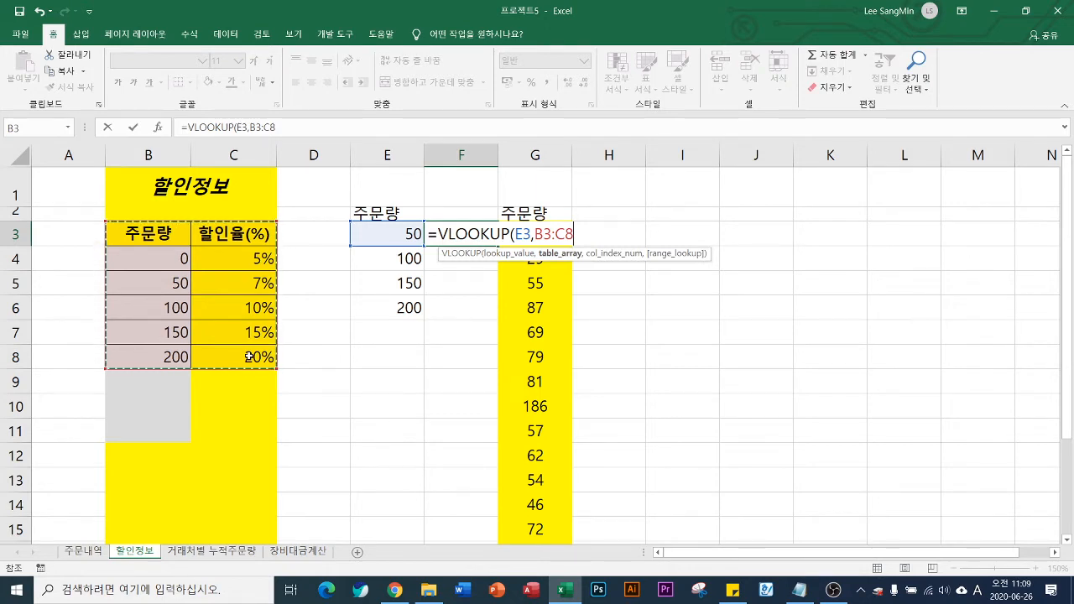
{"action": "key", "text": "F4"}
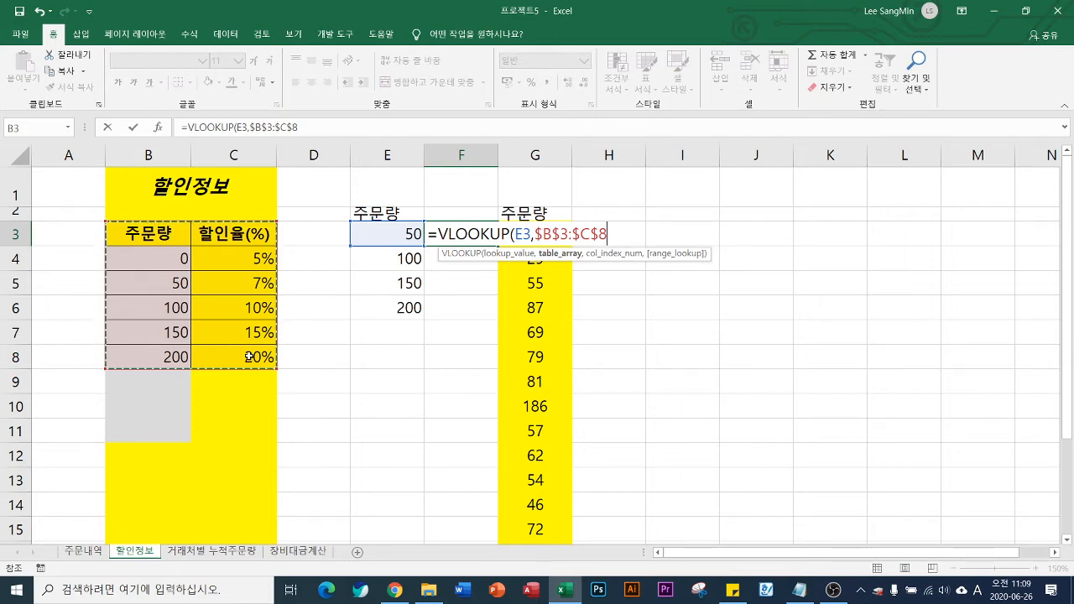
- Complete the F3 VLOOKUP with column index 2 and exact match 0, and fill the formula down to F6
{"action": "type", "text": ","}
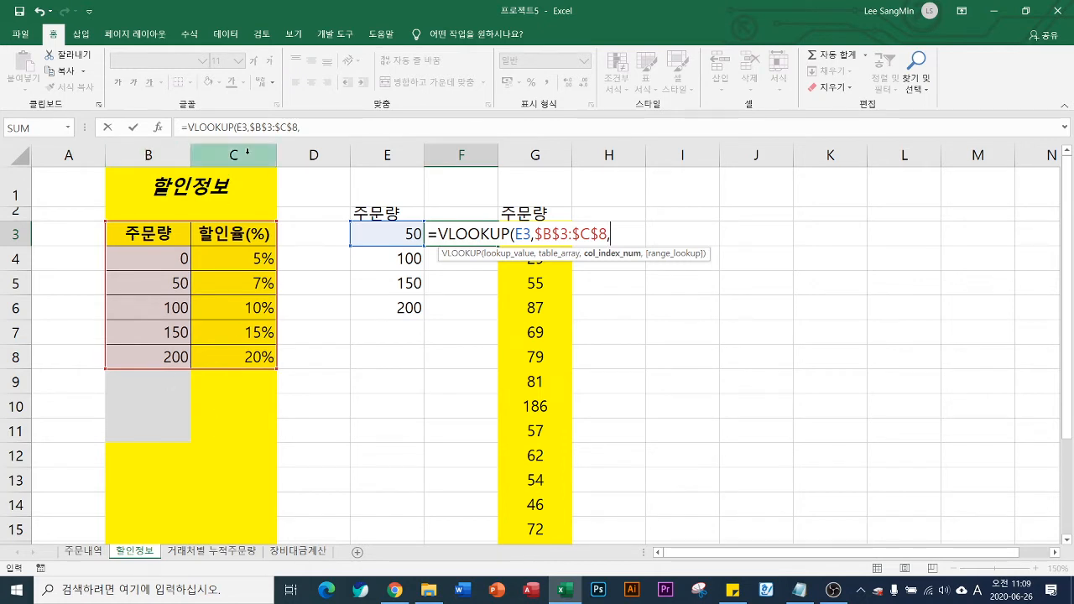
{"action": "type", "text": "2"}
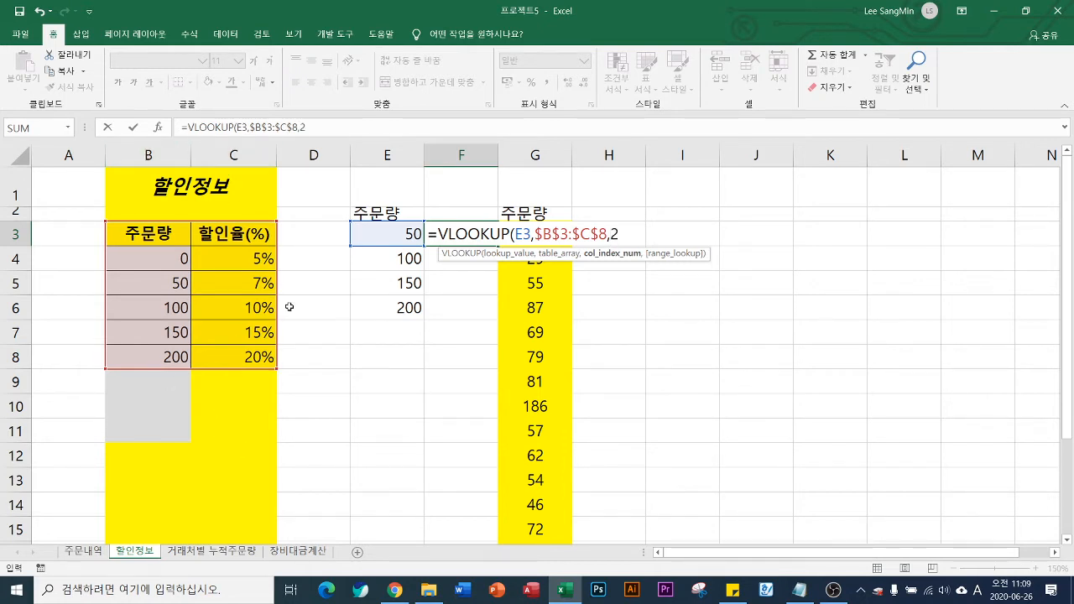
{"action": "type", "text": ","}
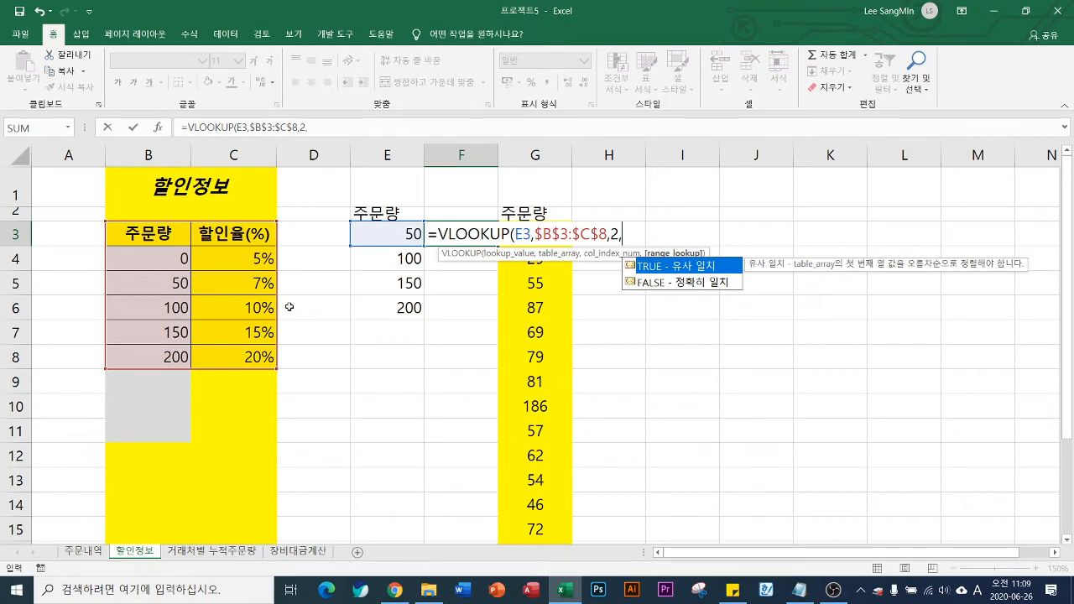
{"action": "type", "text": "0"}
{"action": "type", "text": ")"}
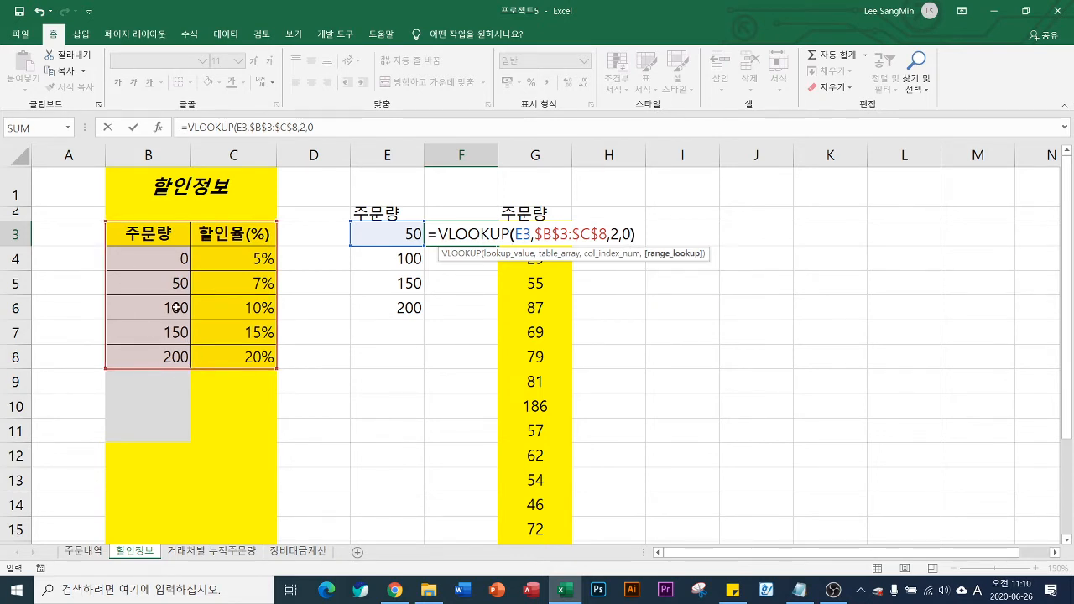
{"action": "key", "text": "Return"}
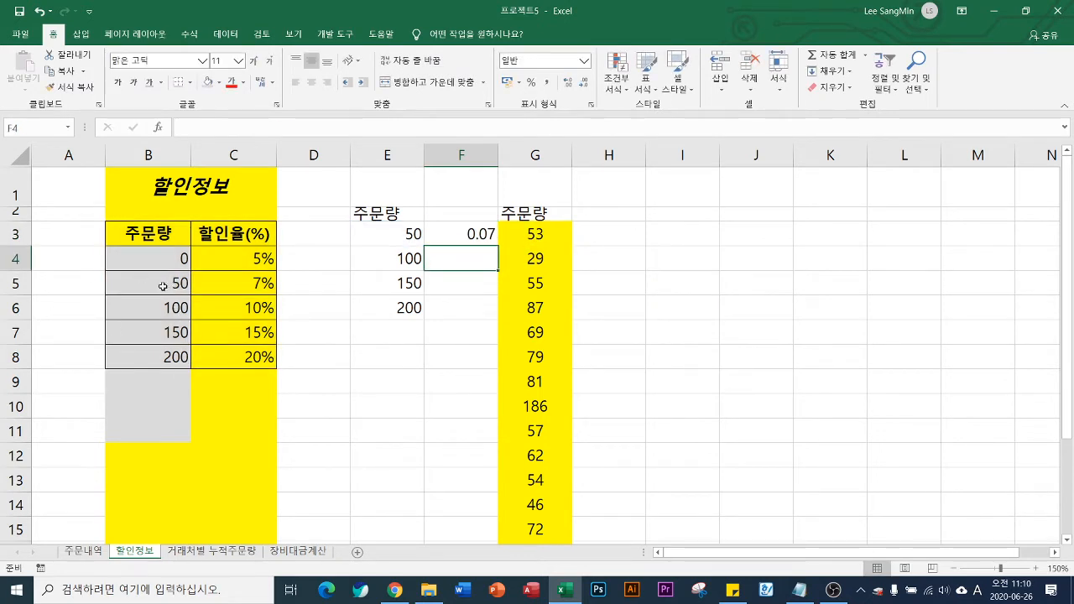
{"action": "left_click", "coordinate": [459, 236]}
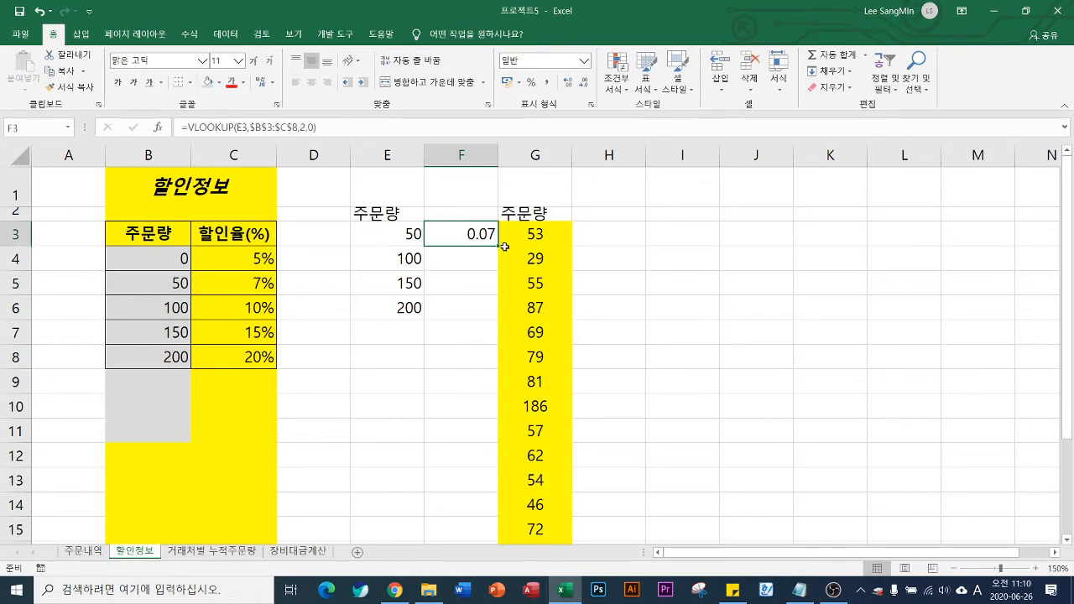
{"action": "left_click_drag", "start_coordinate": [498, 245], "coordinate": [486, 314]}
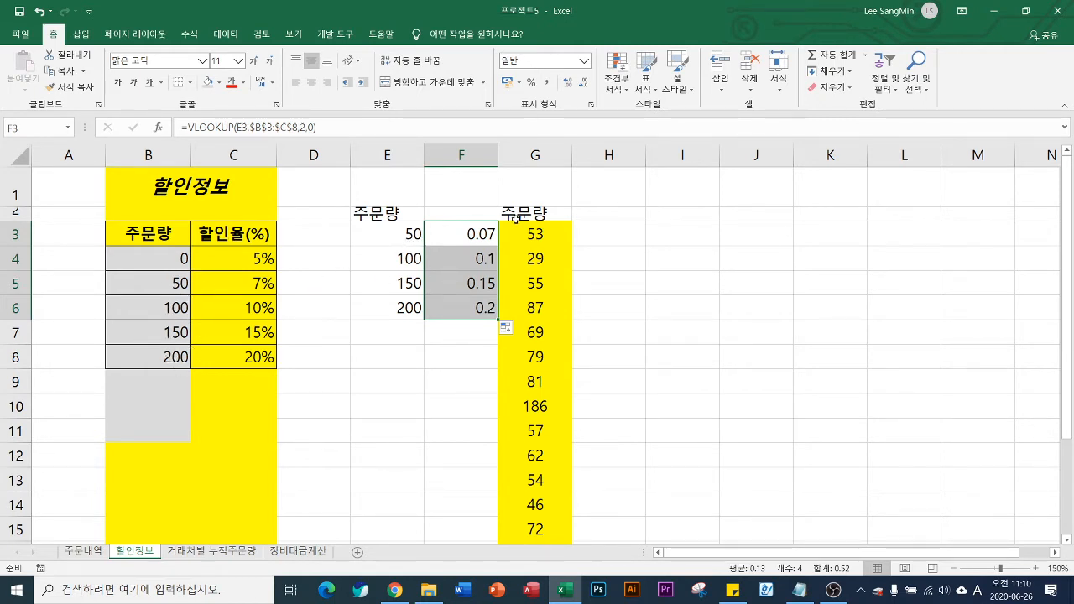
- Begin a VLOOKUP formula in H3 with G3 as the lookup value and $B$3:$C$8 as the absolute table range
{"action": "left_click", "coordinate": [613, 233]}
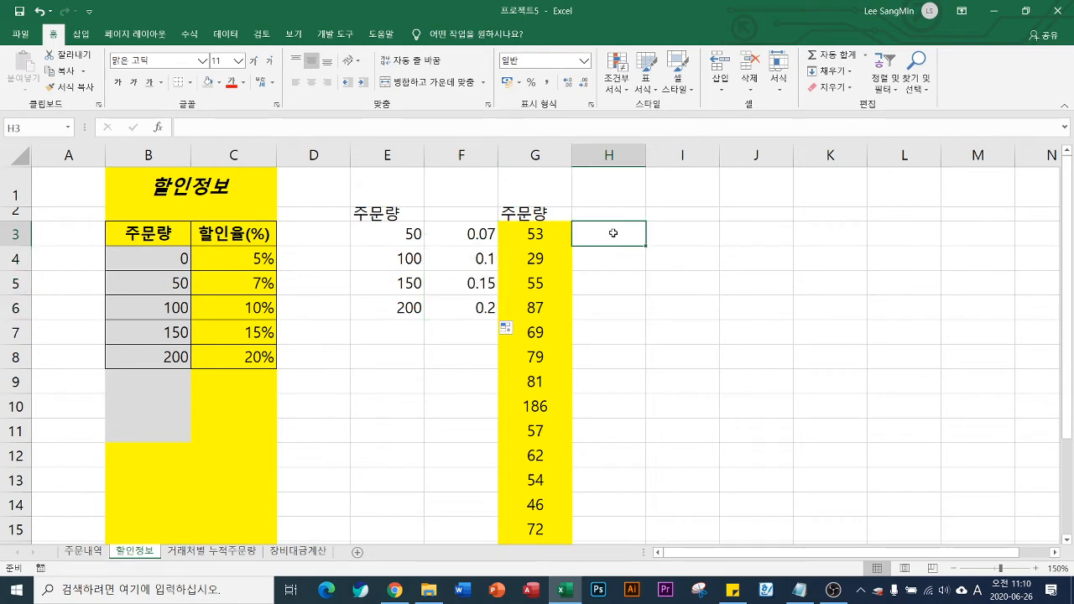
{"action": "type", "text": "=vl"}
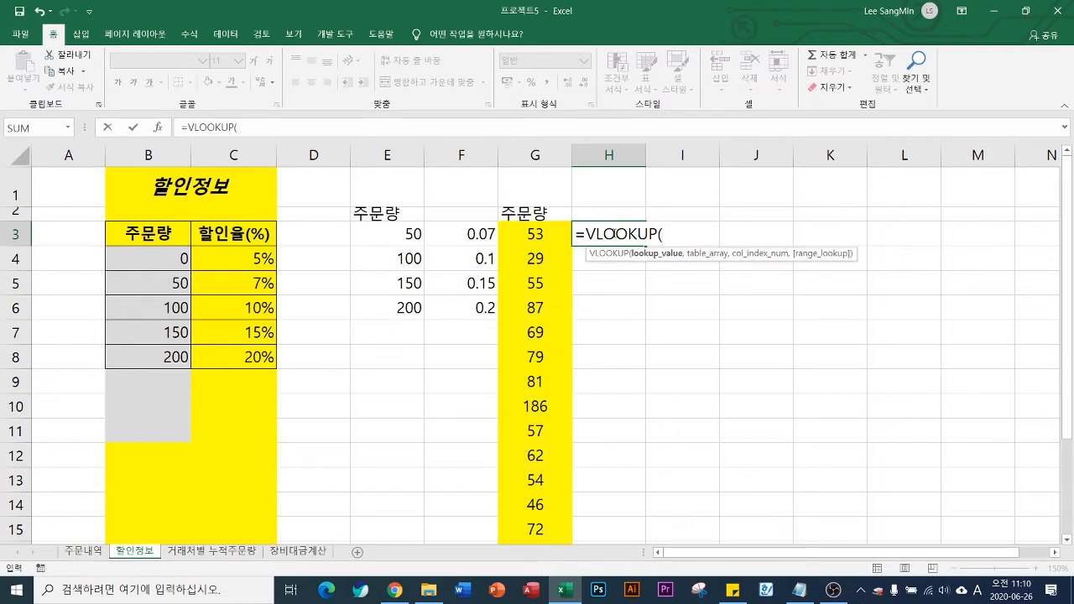
{"action": "left_click", "coordinate": [541, 234]}
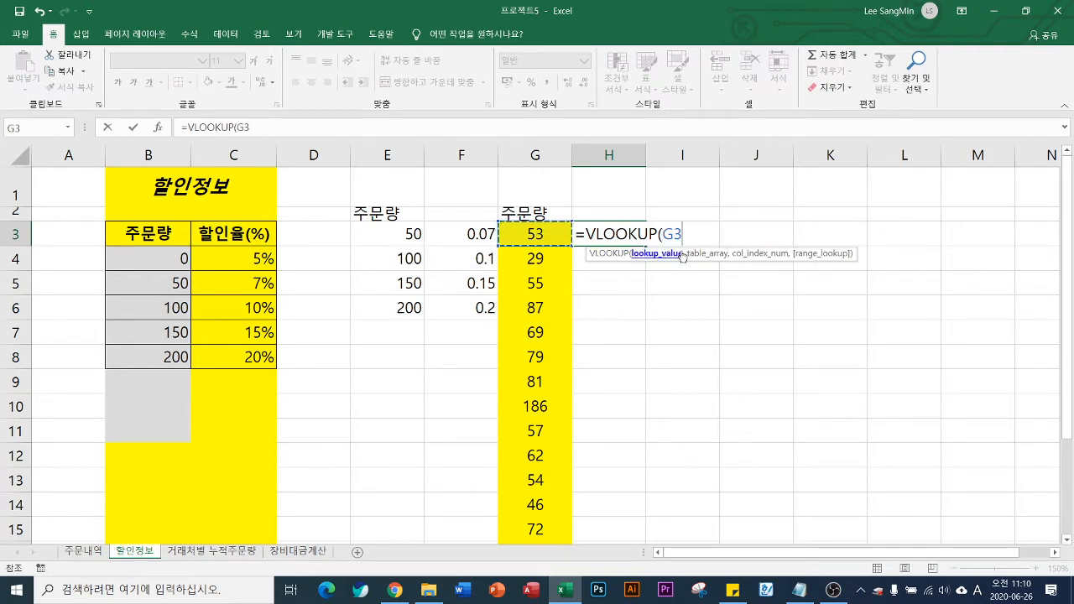
{"action": "type", "text": ","}
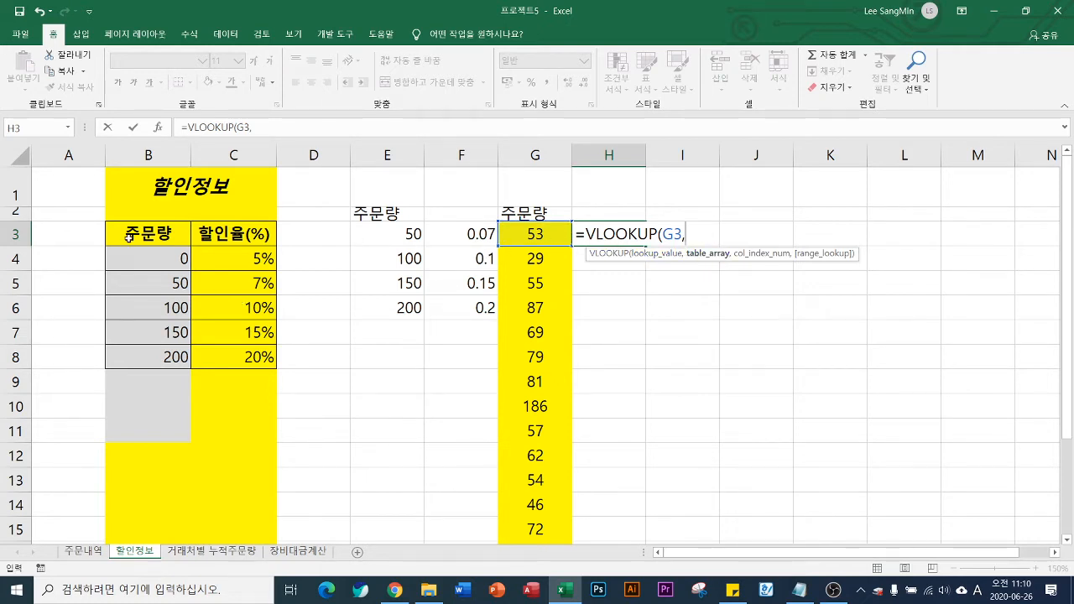
{"action": "left_click_drag", "start_coordinate": [128, 238], "coordinate": [237, 354]}
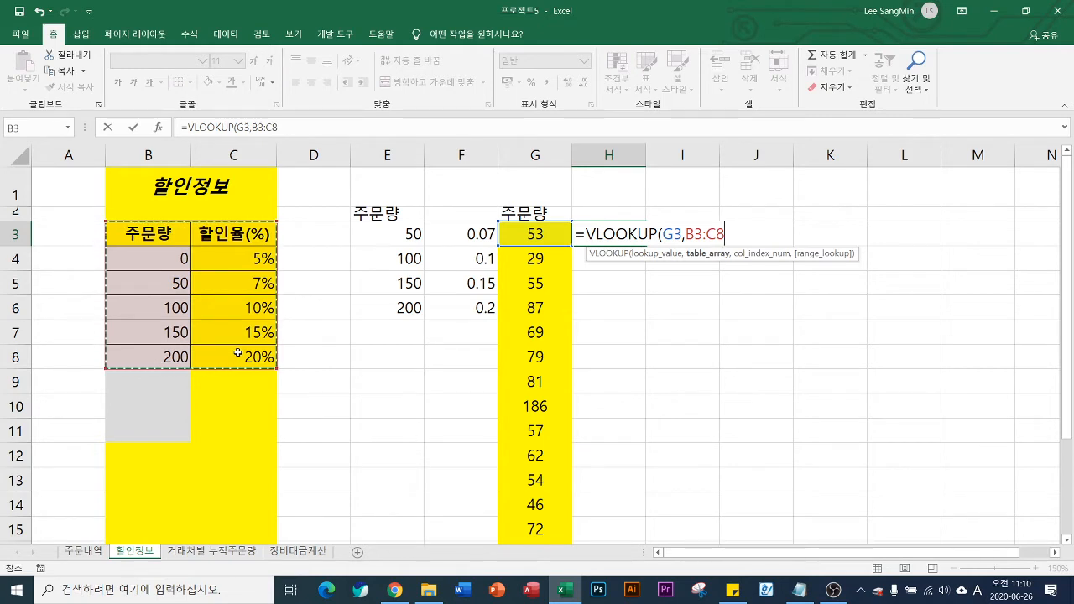
{"action": "key", "text": "F4"}
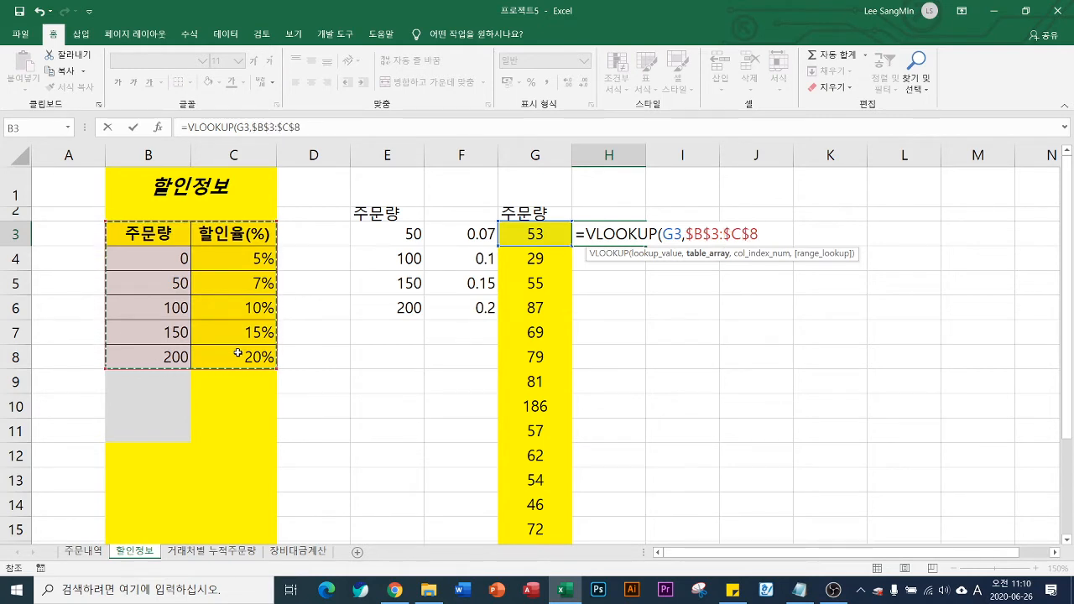
{"action": "type", "text": ","}
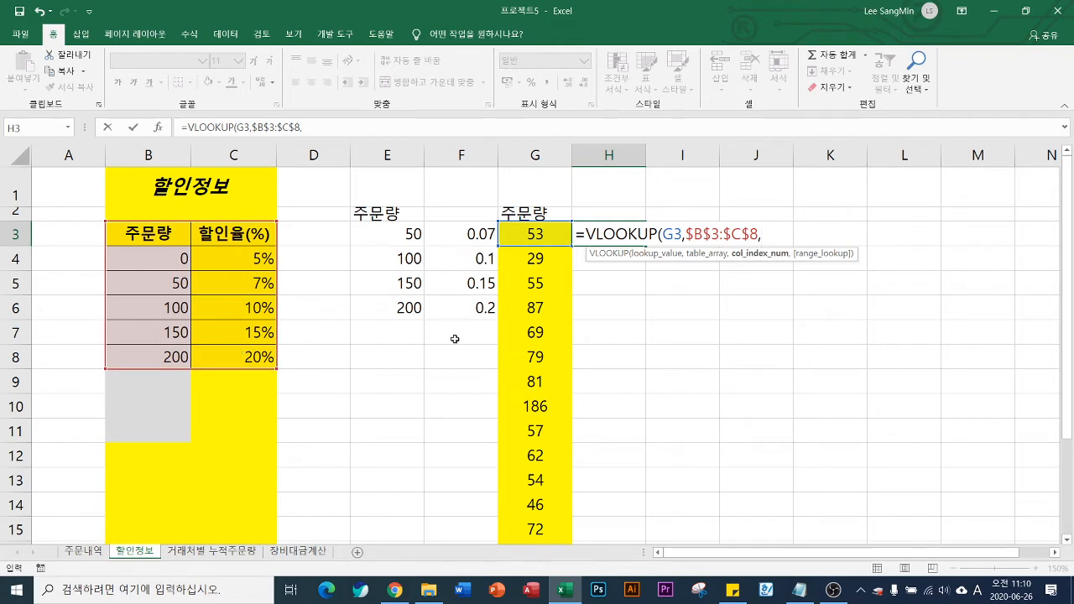
- Complete the H3 VLOOKUP with column index 2 and approximate match 1, and fill the formula down to H12
{"action": "type", "text": "2,1"}
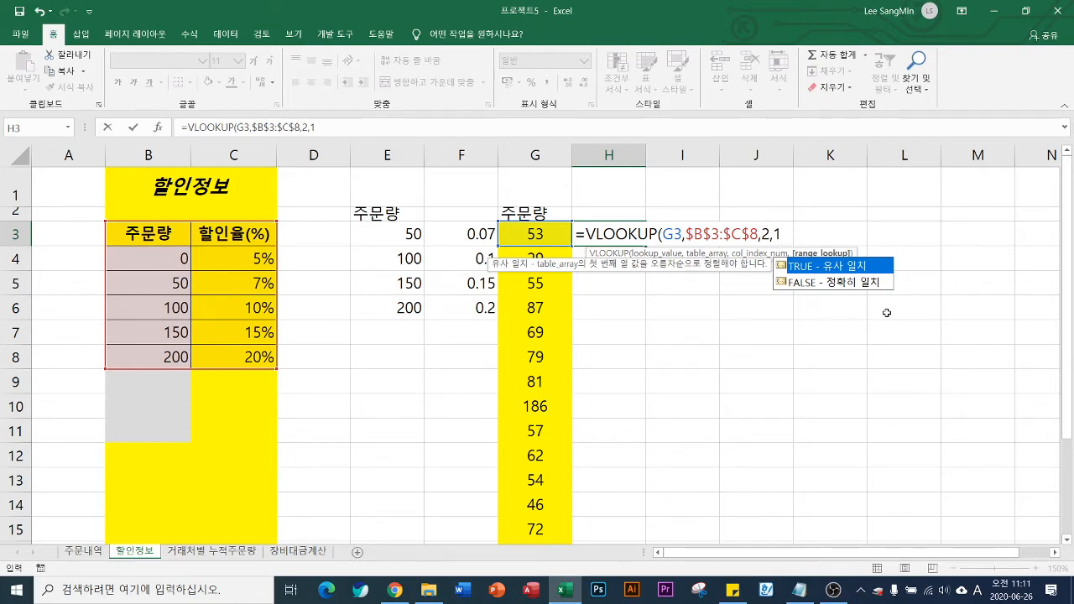
{"action": "left_click", "coordinate": [847, 284]}
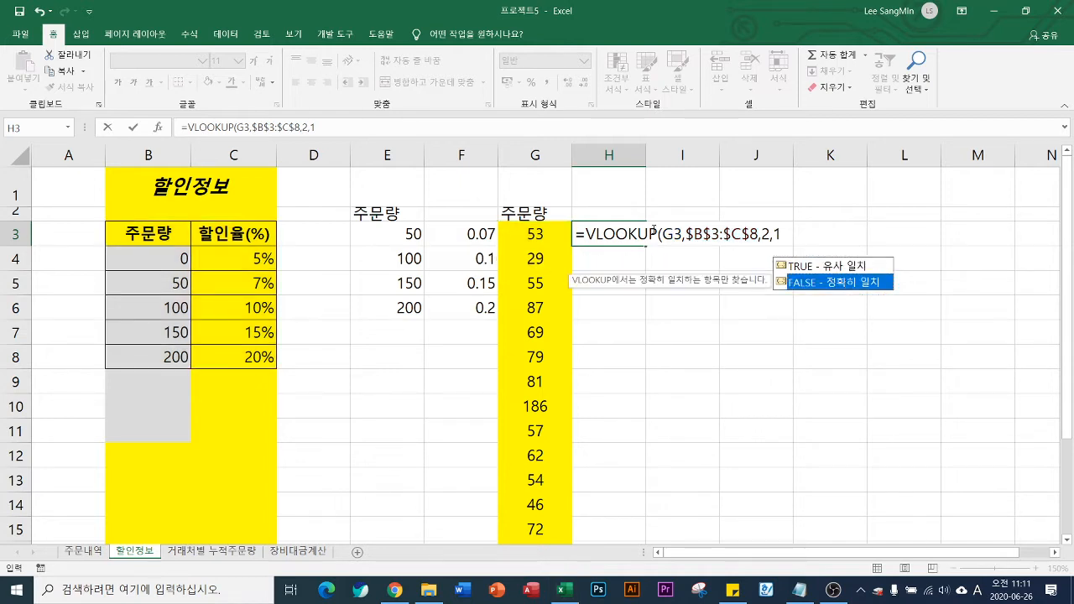
{"action": "left_click", "coordinate": [836, 267]}
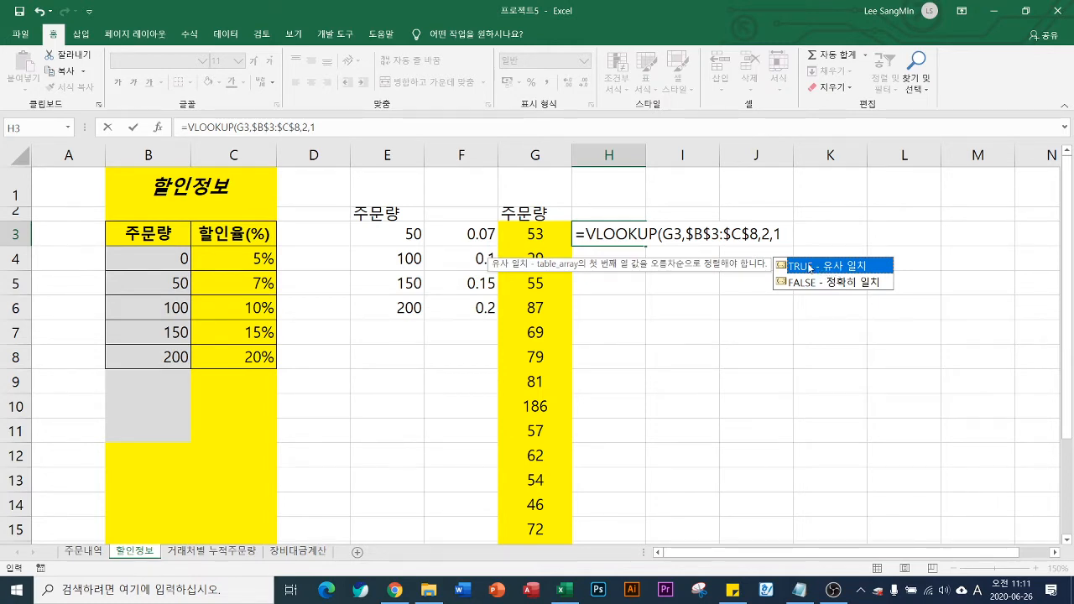
{"action": "left_click", "coordinate": [784, 233]}
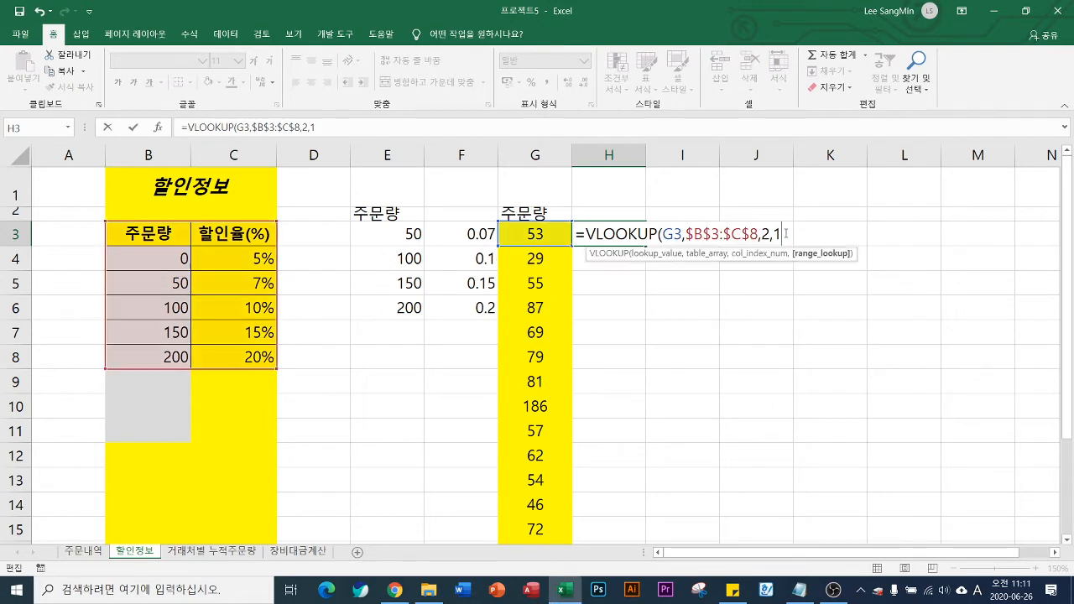
{"action": "type", "text": ")"}
{"action": "key", "text": "Return"}
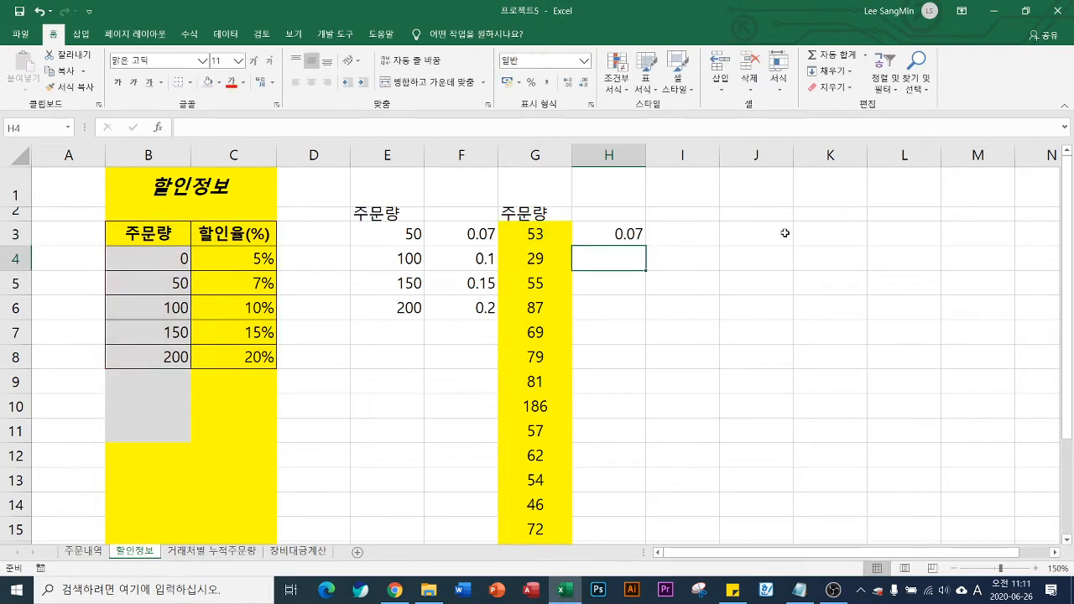
{"action": "left_click", "coordinate": [640, 233]}
{"action": "left_click_drag", "start_coordinate": [645, 244], "coordinate": [656, 453]}
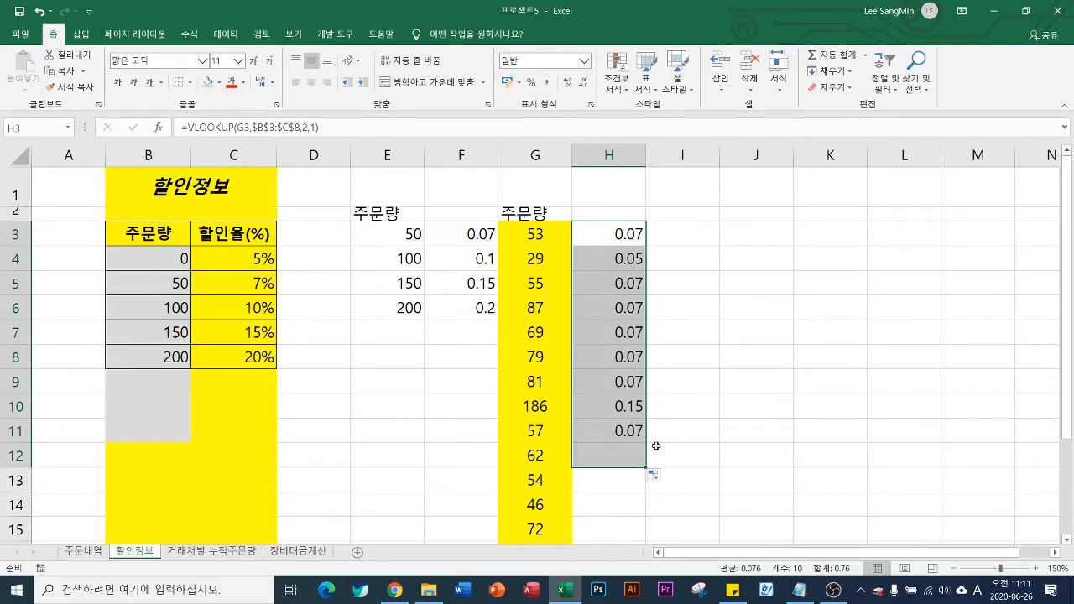
- Begin a VLOOKUP formula in the 할인율(%) cell H3 of the 주문내역 sheet with E3 as the lookup value
{"action": "left_click", "coordinate": [82, 554]}
{"action": "left_click", "coordinate": [739, 265]}
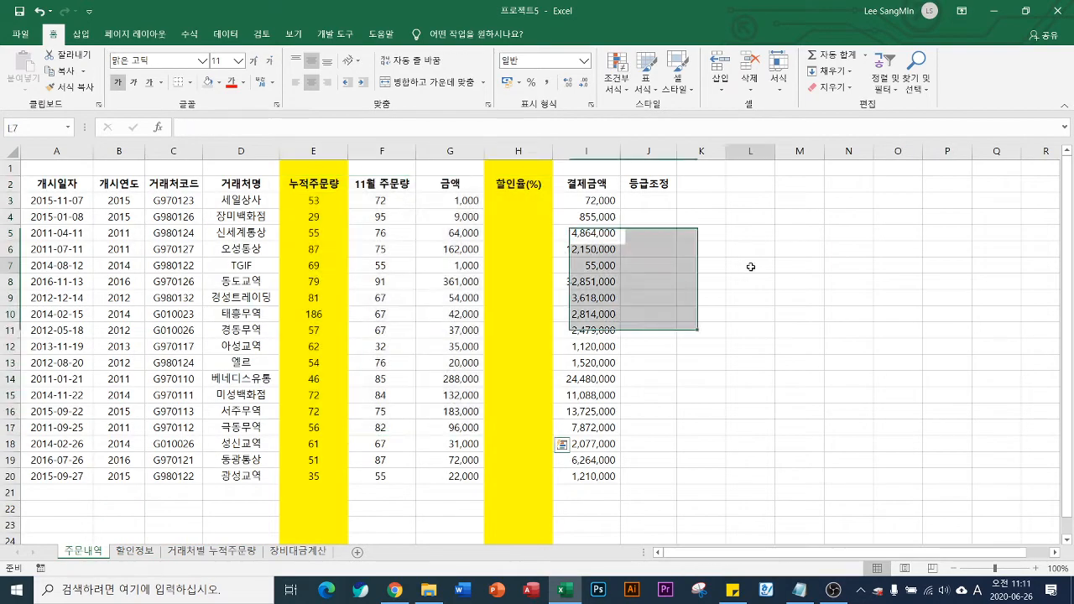
{"action": "left_click", "coordinate": [502, 201]}
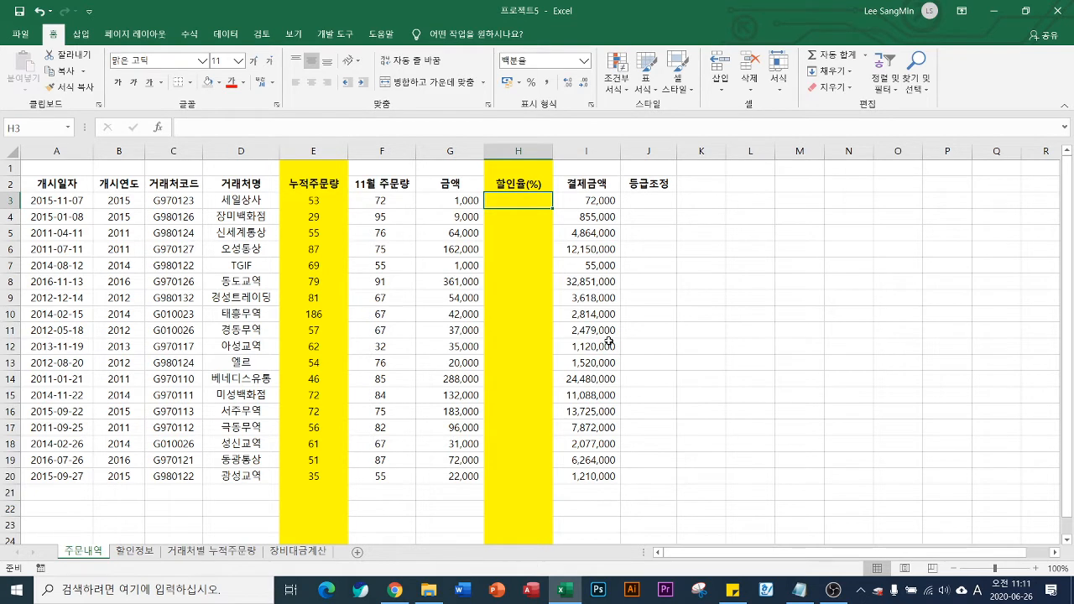
{"action": "type", "text": "="}
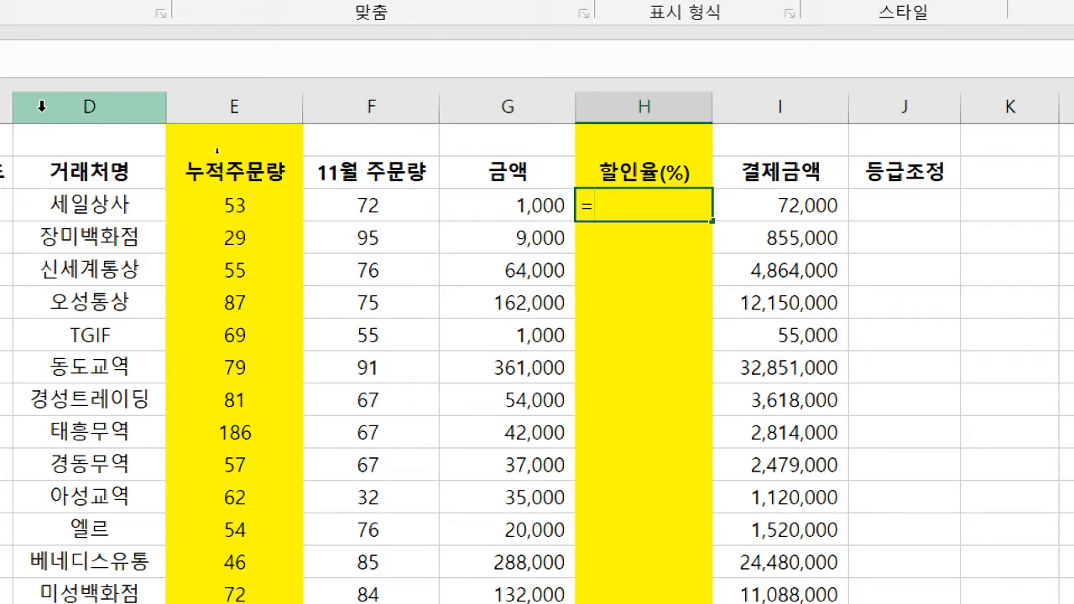
{"action": "type", "text": "vlo"}
{"action": "key", "text": "Tab"}
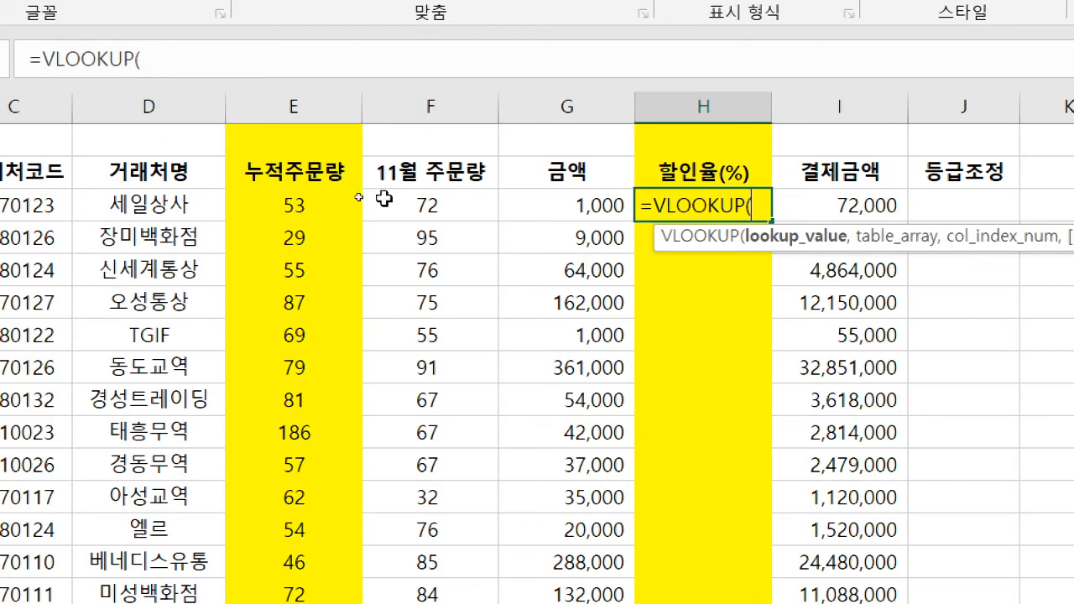
{"action": "left_click", "coordinate": [295, 204]}
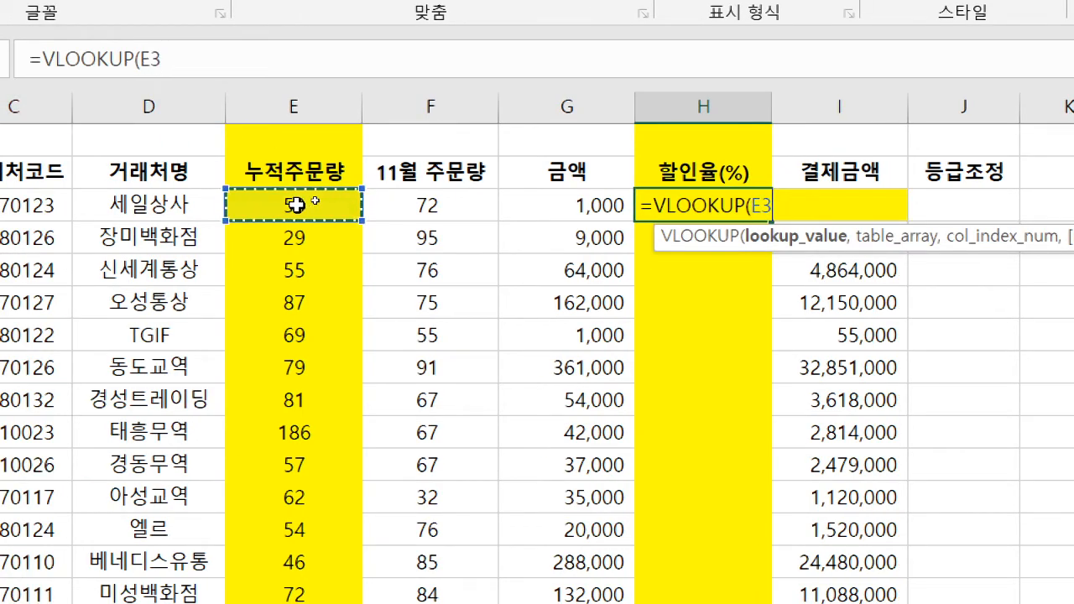
{"action": "type", "text": ","}
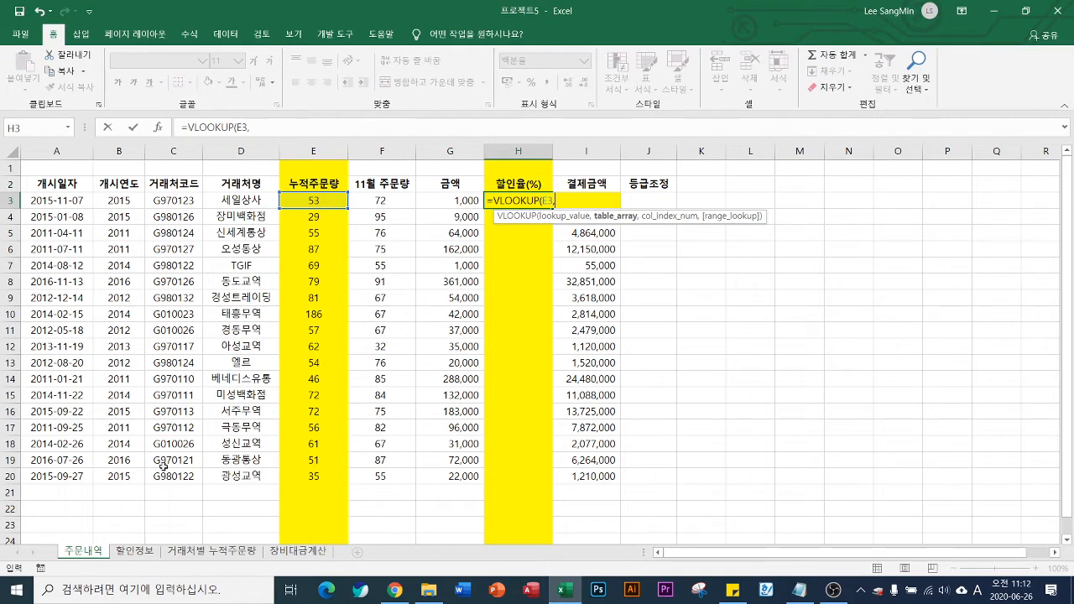
- Complete the VLOOKUP with the absolute table range 할인정보!$B$3:$C$8, column index 2 and approximate match 1
{"action": "left_click", "coordinate": [133, 553]}
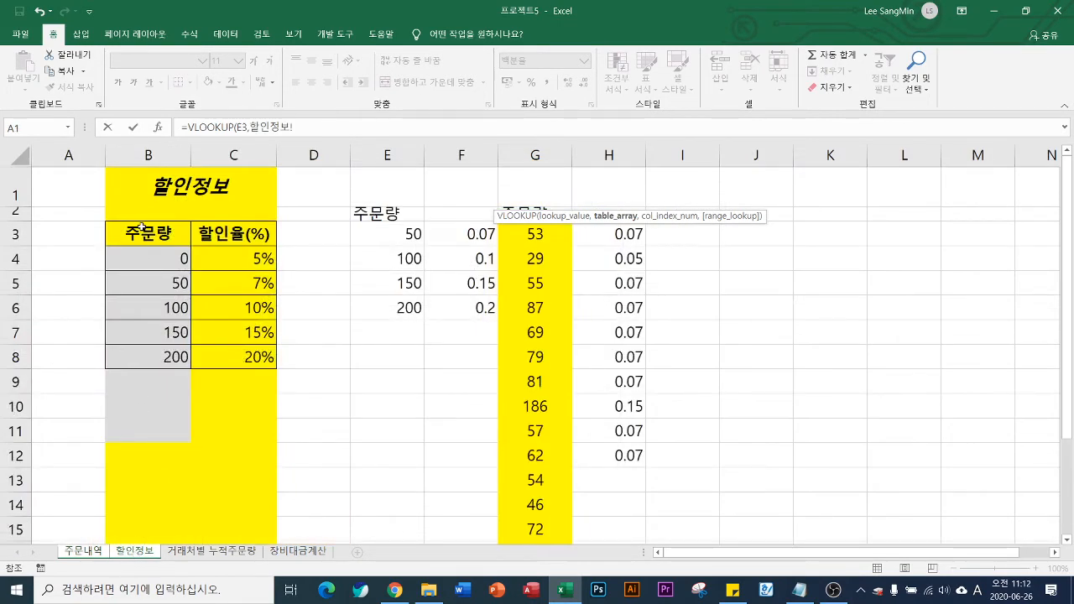
{"action": "left_click_drag", "start_coordinate": [141, 235], "coordinate": [228, 358]}
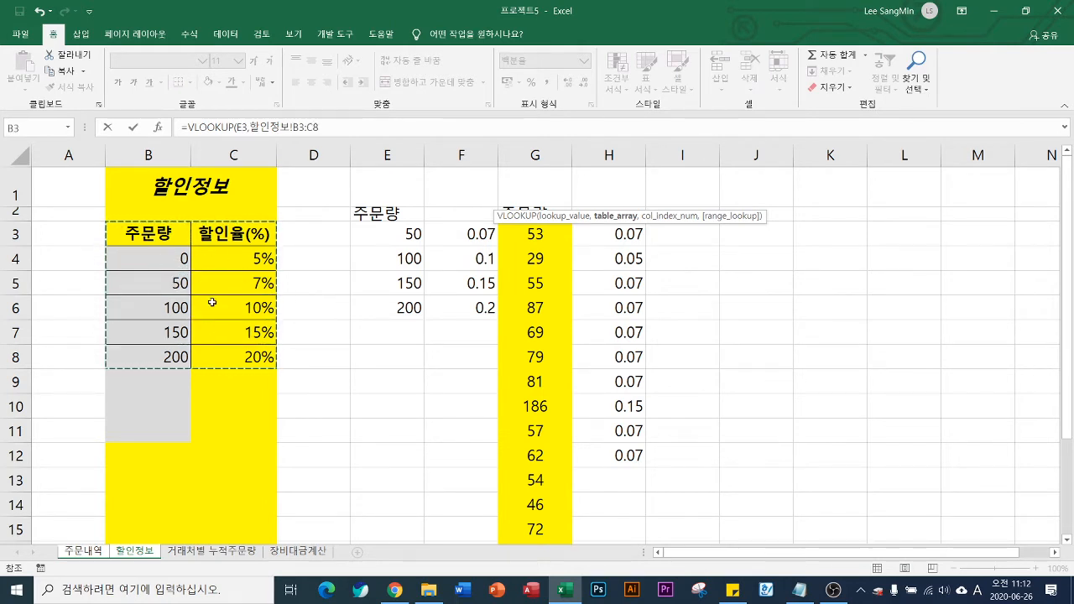
{"action": "key", "text": "F4"}
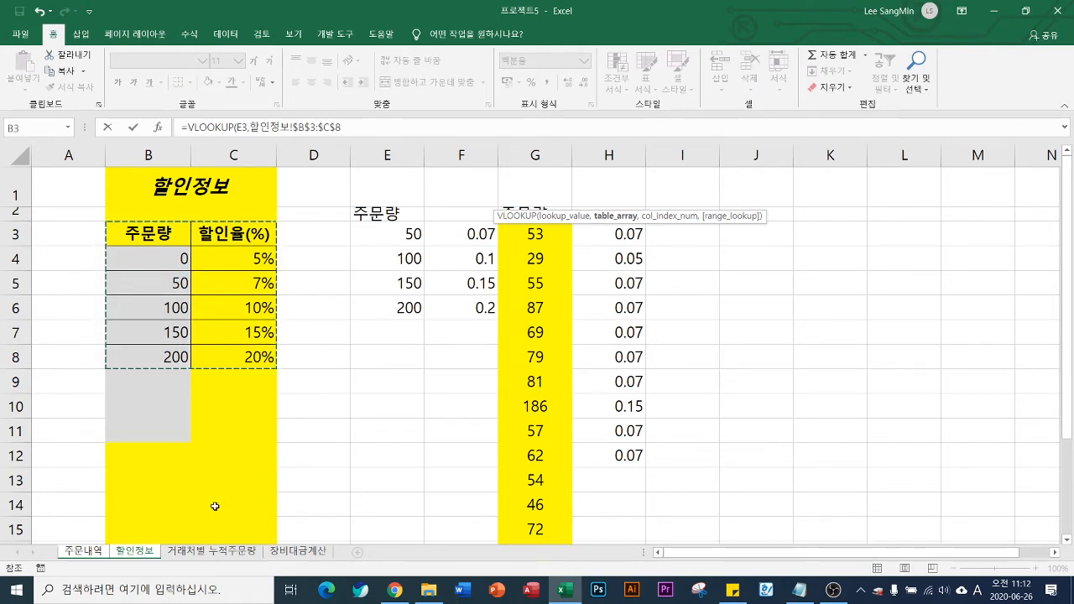
{"action": "type", "text": ","}
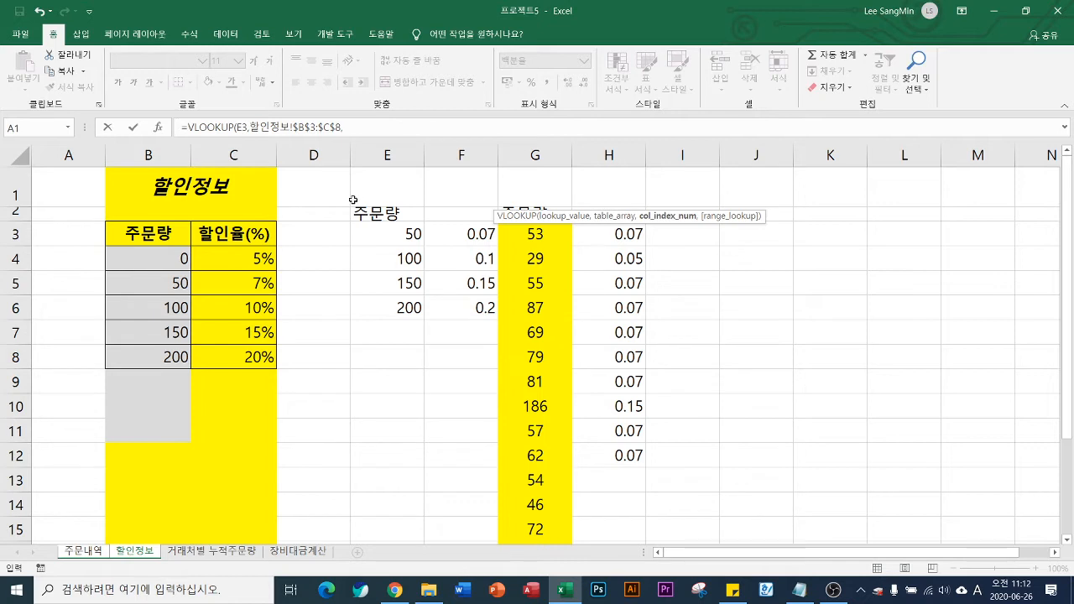
{"action": "type", "text": "2,1"}
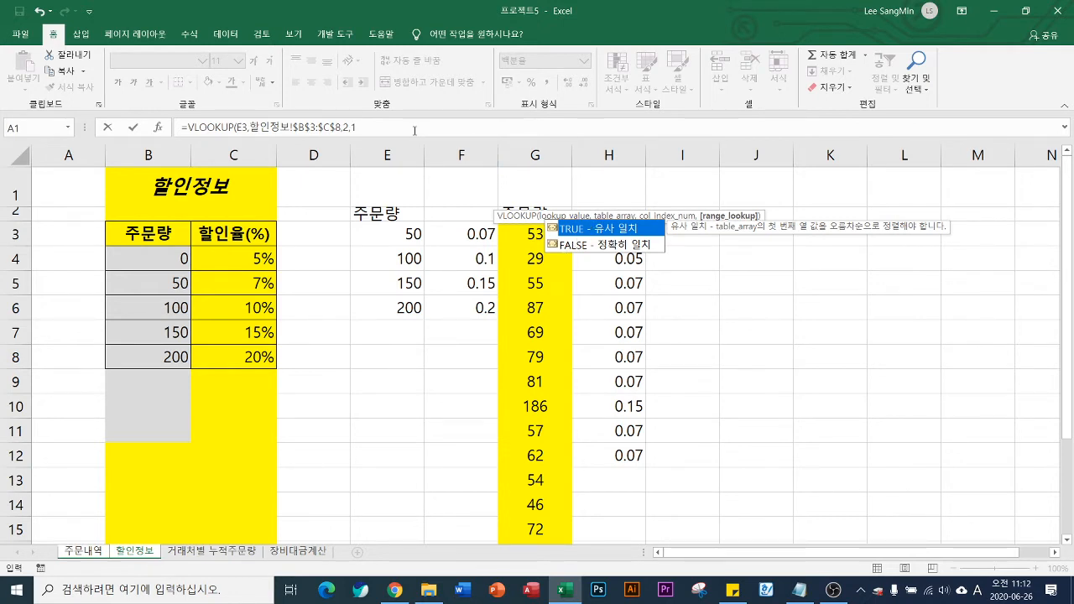
{"action": "type", "text": ")"}
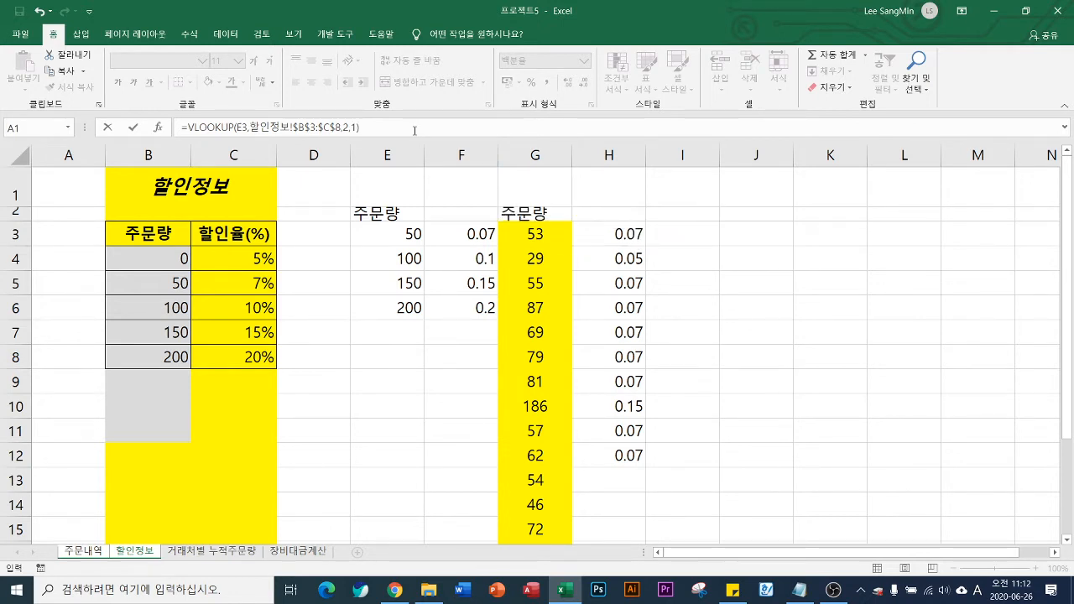
{"action": "key", "text": "Return"}
- Fill the 할인율(%) formula in H3 down to H20 and re-enter it across the whole range
{"action": "left_click", "coordinate": [544, 201]}
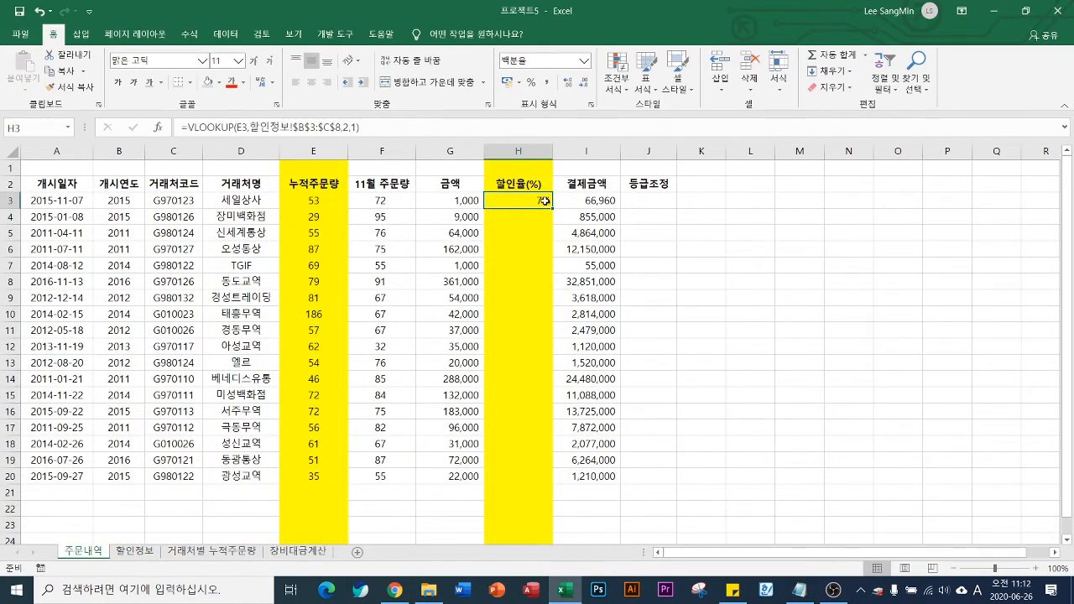
{"action": "double_click", "coordinate": [551, 206]}
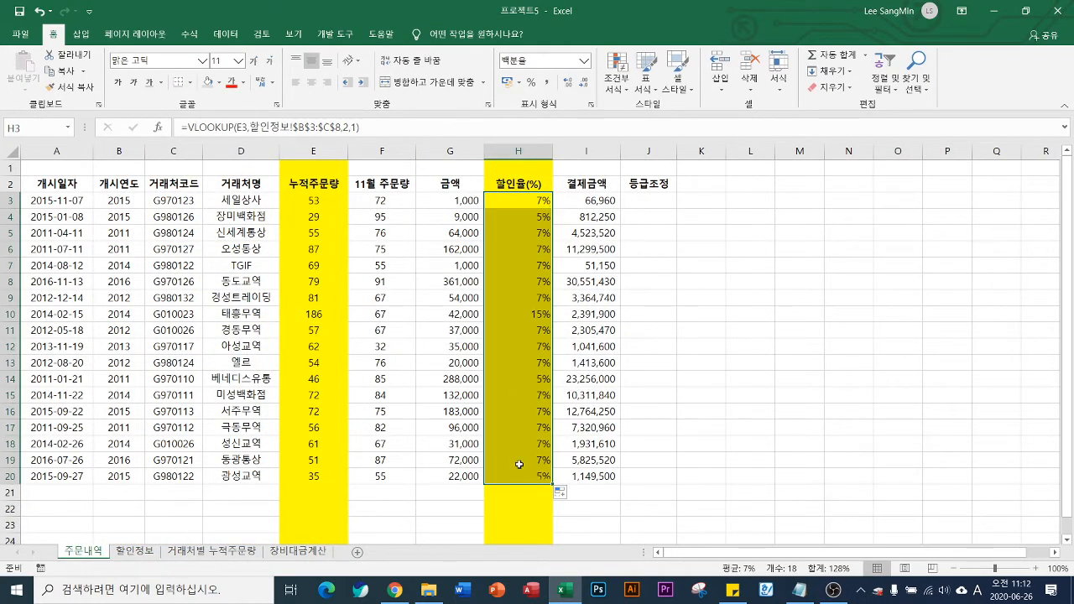
{"action": "key", "text": "F2"}
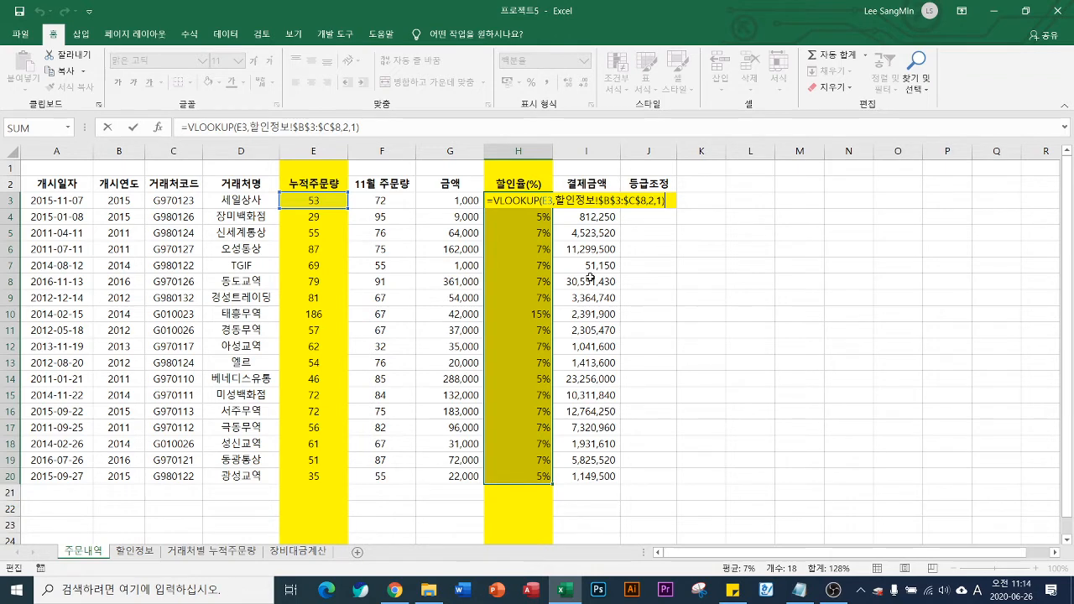
{"action": "key", "text": "ctrl+Return"}
- Begin a formula in the 등급조정 cell J3 with the condition F3>E3*3
{"action": "left_click", "coordinate": [649, 201]}
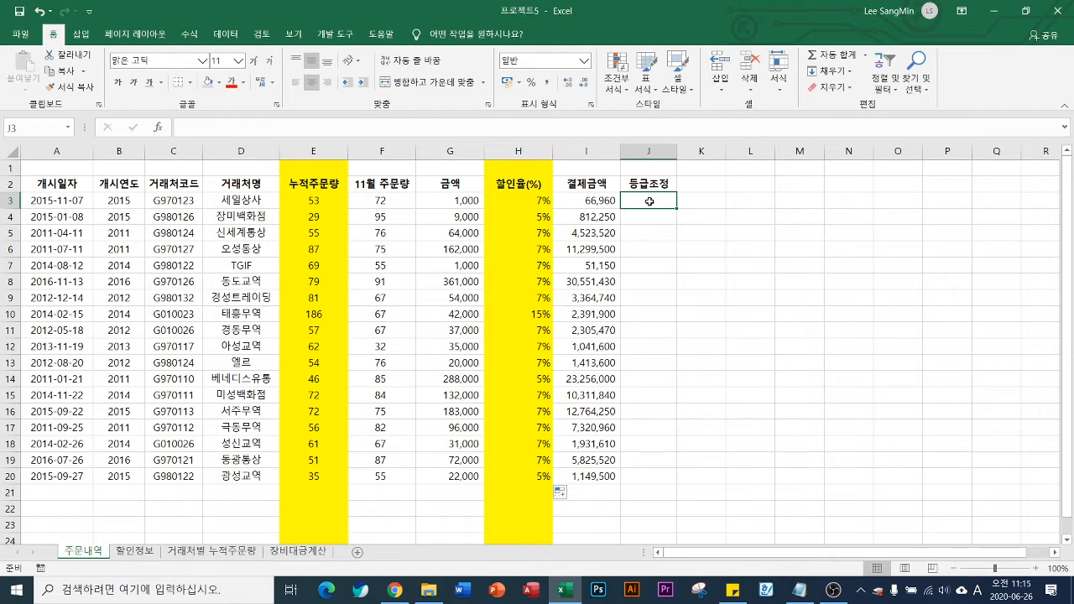
{"action": "type", "text": "="}
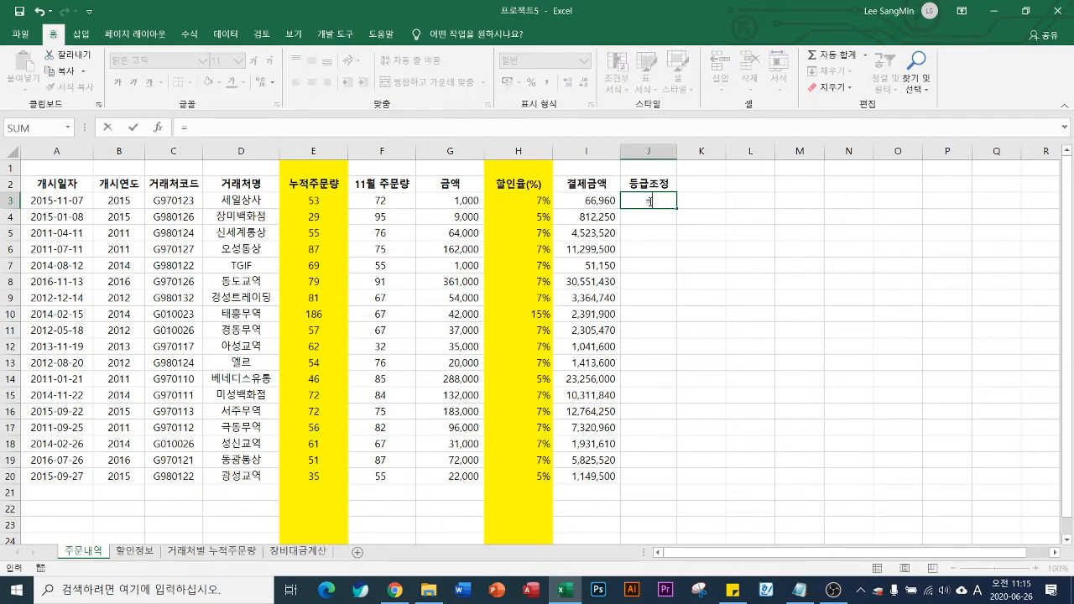
{"action": "left_click", "coordinate": [382, 201]}
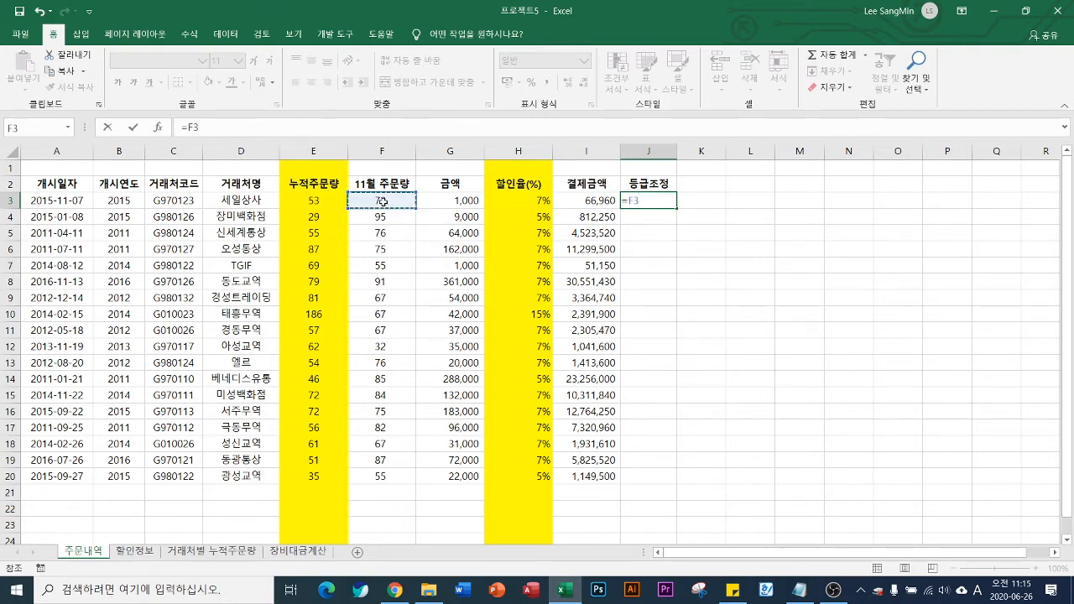
{"action": "type", "text": ">"}
{"action": "left_click", "coordinate": [315, 200]}
{"action": "type", "text": "*3"}
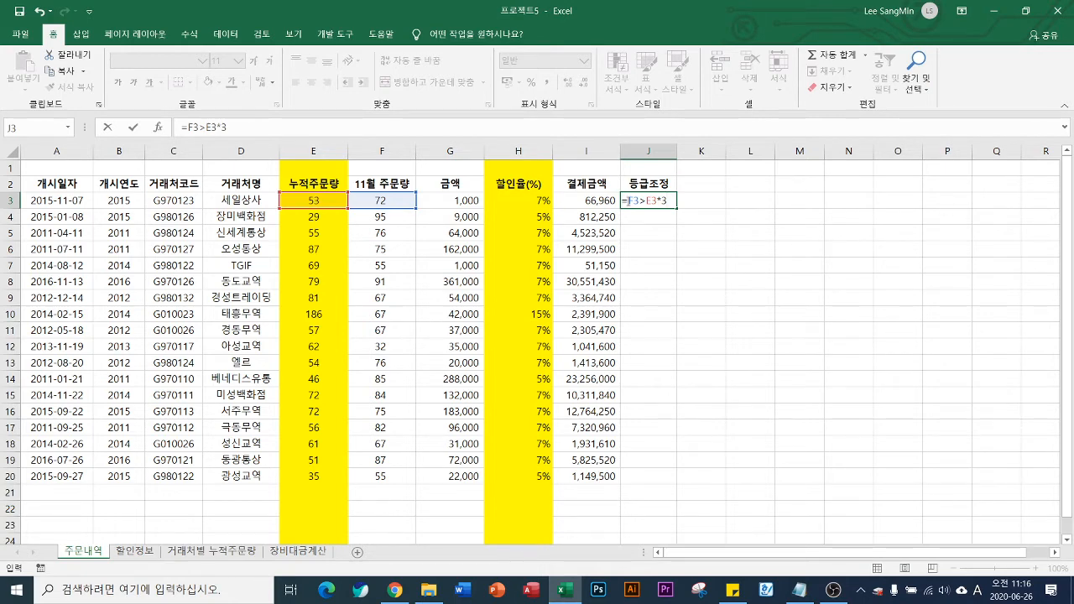
- Wrap the F3>E3*3 condition in J3 in an OR function, ready for a second argument
{"action": "left_click", "coordinate": [626, 200]}
{"action": "type", "text": "or"}
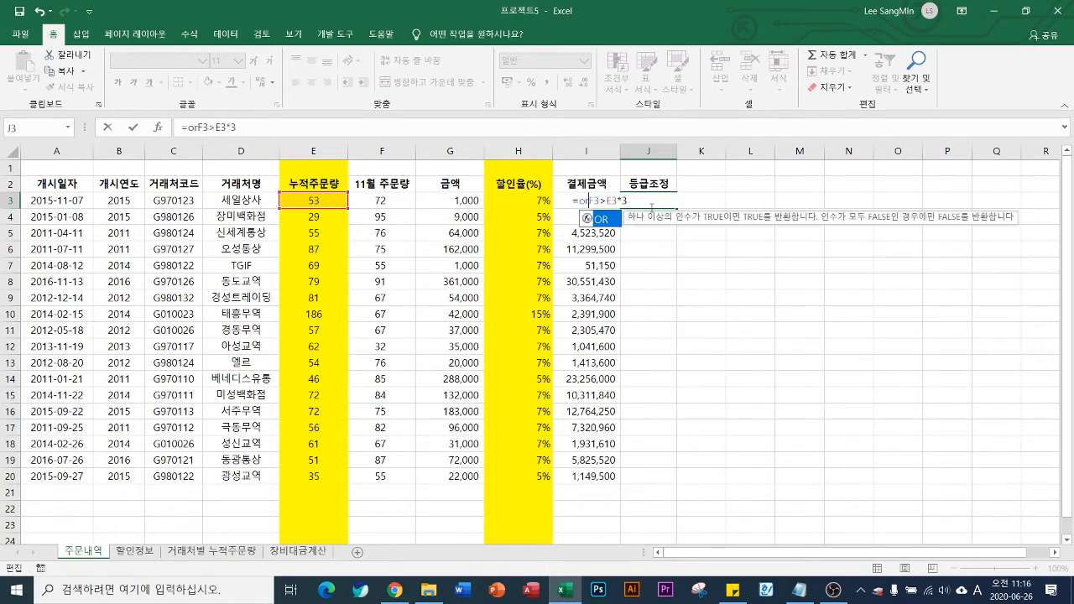
{"action": "key", "text": "Tab"}
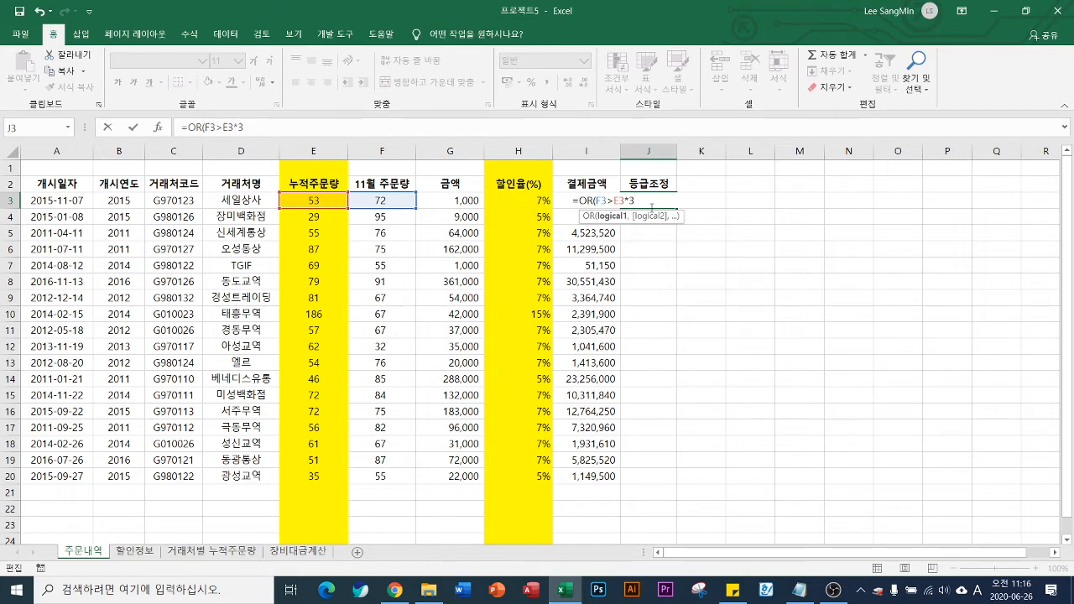
{"action": "type", "text": ","}
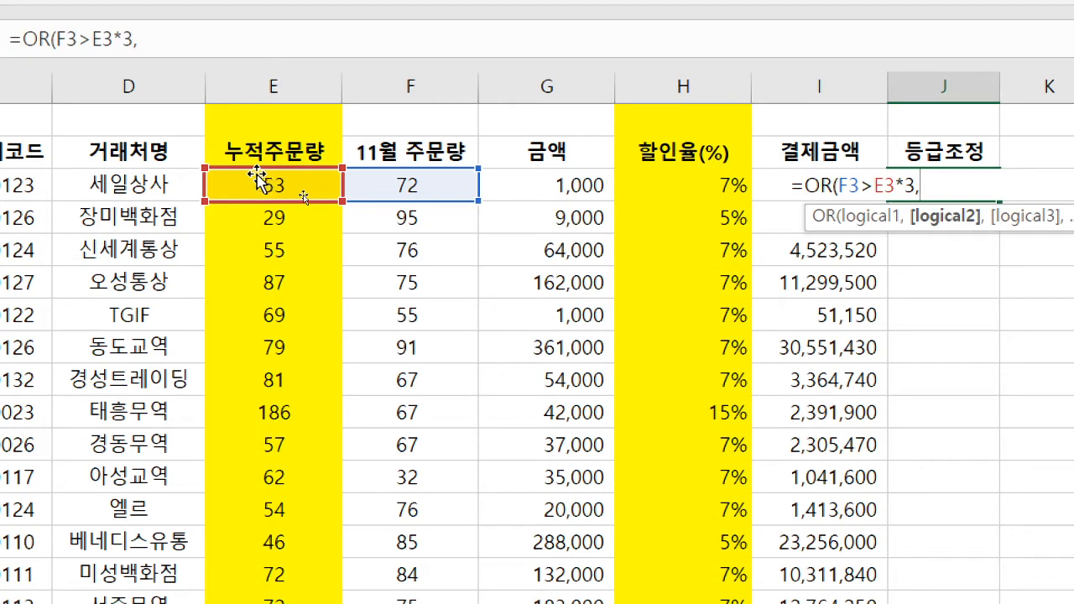
- Add the second OR condition comparing I3 as greater than the AVERAGE of the absolute range $I$3:$I$20
{"action": "left_click", "coordinate": [781, 153]}
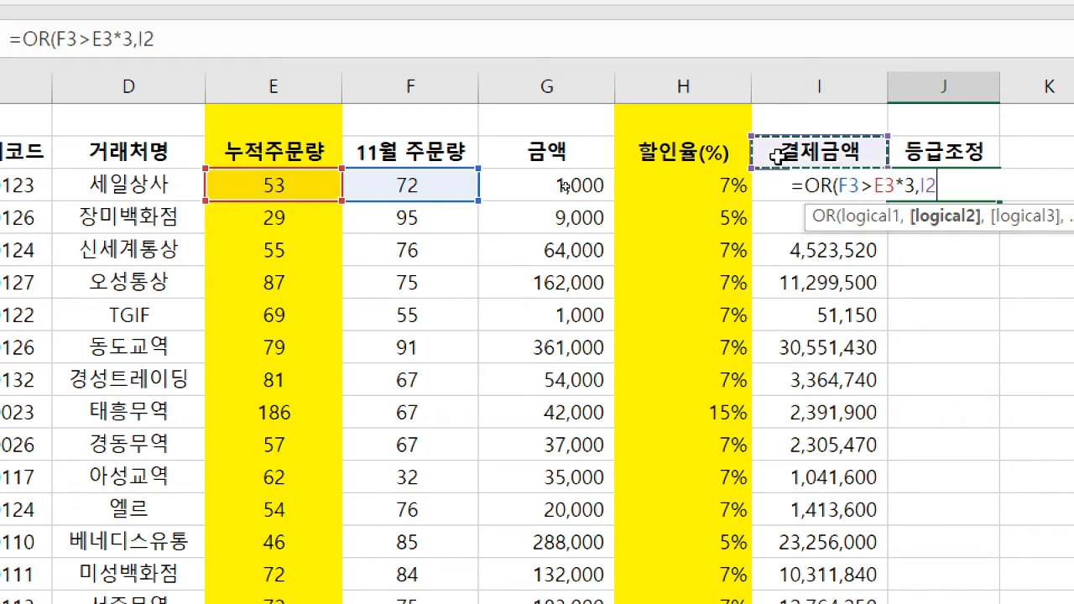
{"action": "key", "text": "Down"}
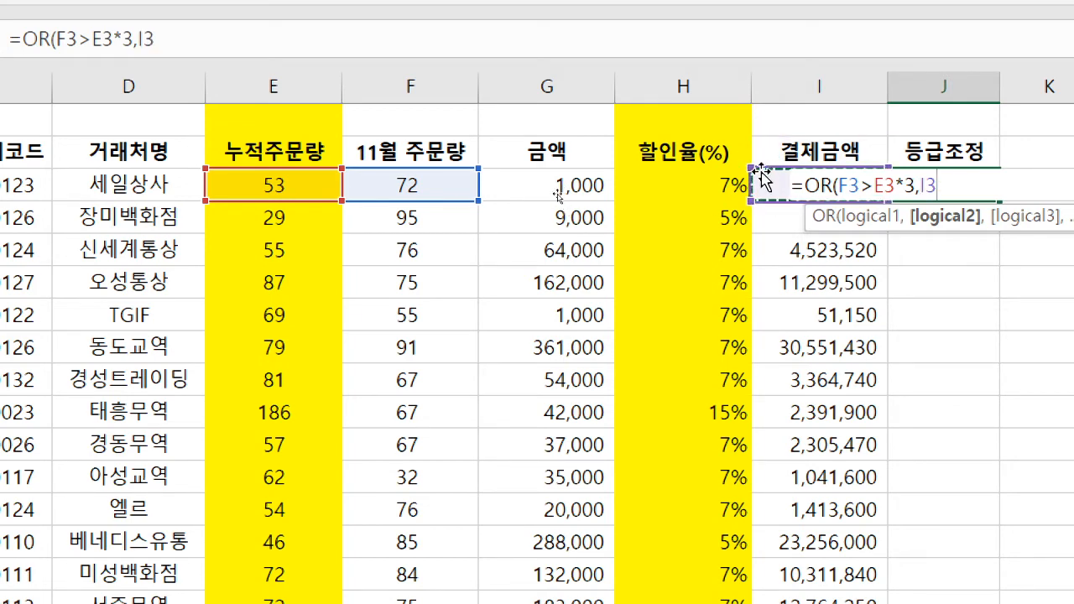
{"action": "type", "text": ">avera"}
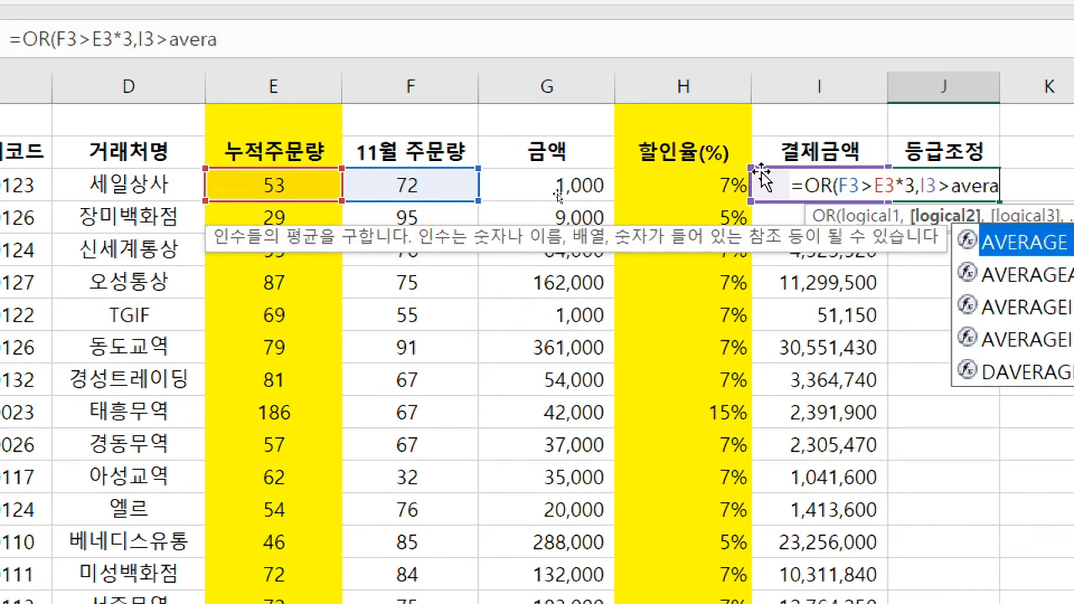
{"action": "key", "text": "Tab"}
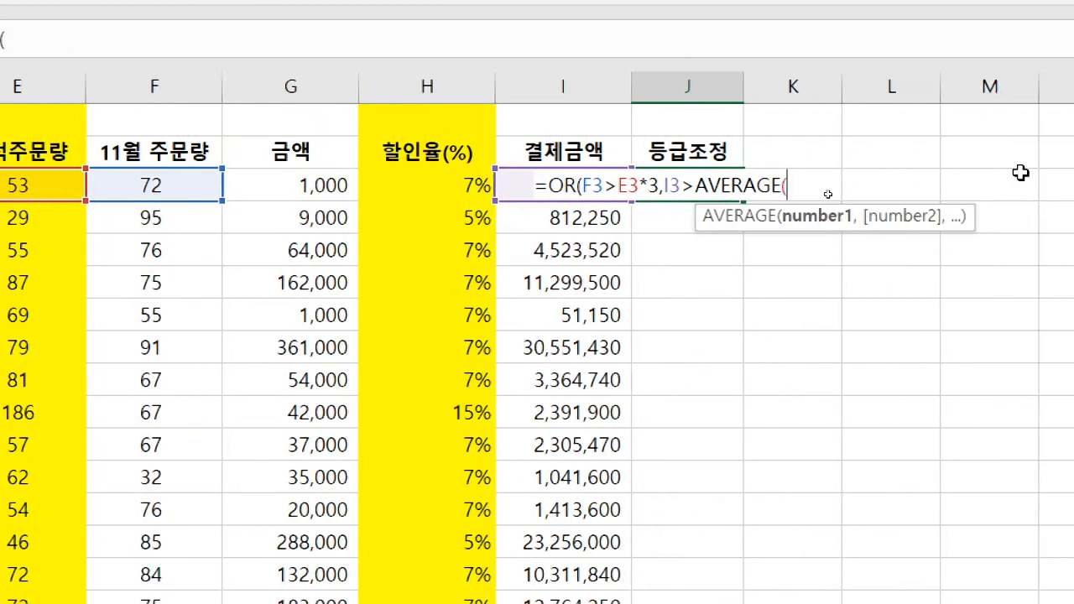
{"action": "scroll", "coordinate": [566, 357], "scroll_direction": "down", "scroll_amount": 5}
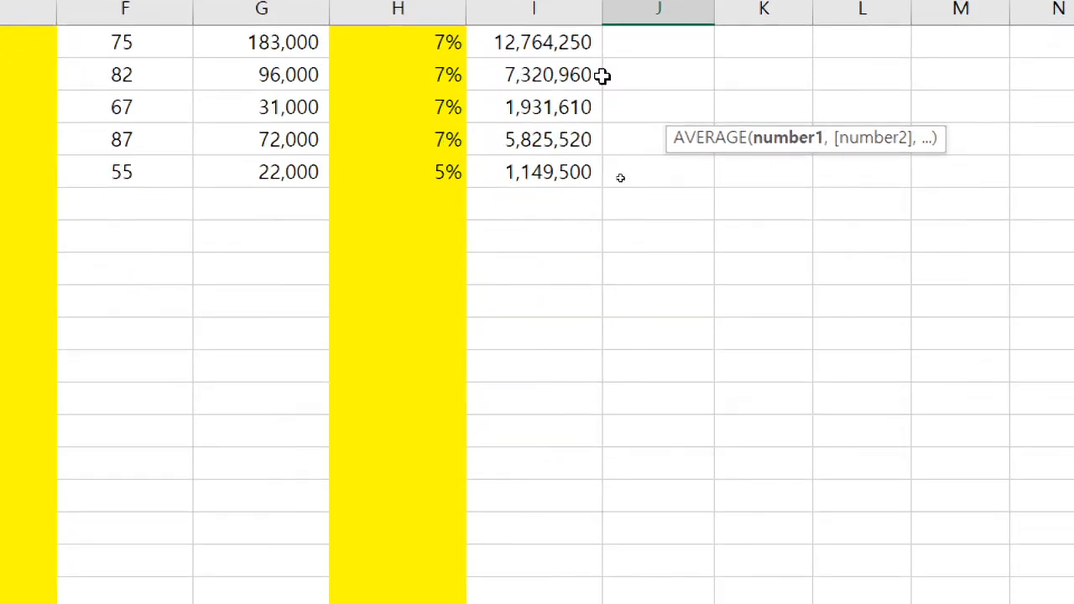
{"action": "scroll", "coordinate": [577, 362], "scroll_direction": "up", "scroll_amount": 5}
{"action": "scroll", "coordinate": [579, 363], "scroll_direction": "down", "scroll_amount": 3}
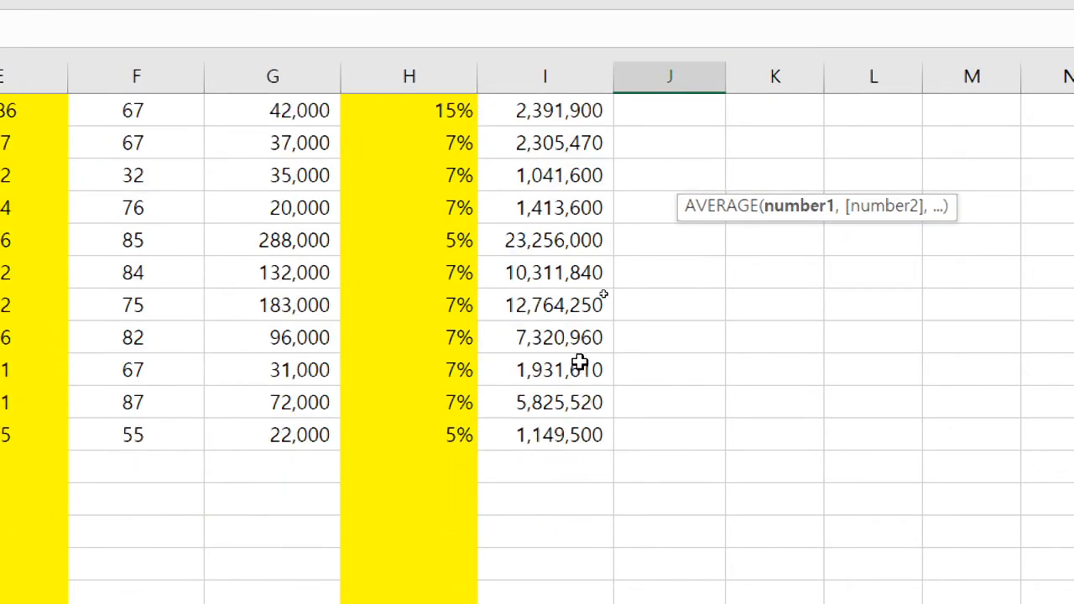
{"action": "scroll", "coordinate": [552, 374], "scroll_direction": "up", "scroll_amount": 3}
{"action": "scroll", "coordinate": [552, 372], "scroll_direction": "down", "scroll_amount": 2}
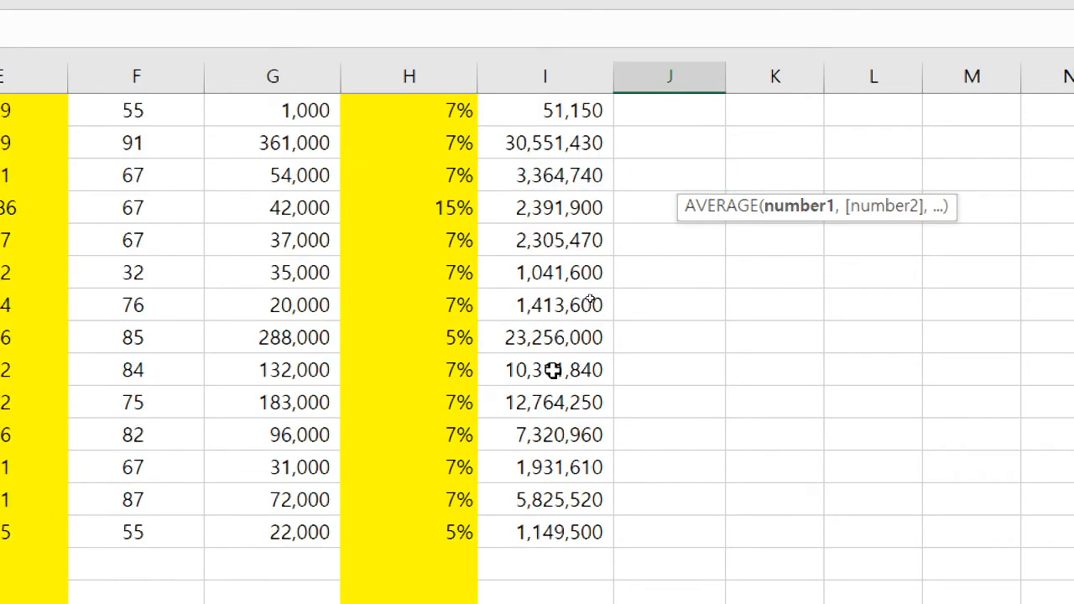
{"action": "left_click_drag", "start_coordinate": [558, 536], "coordinate": [549, 190]}
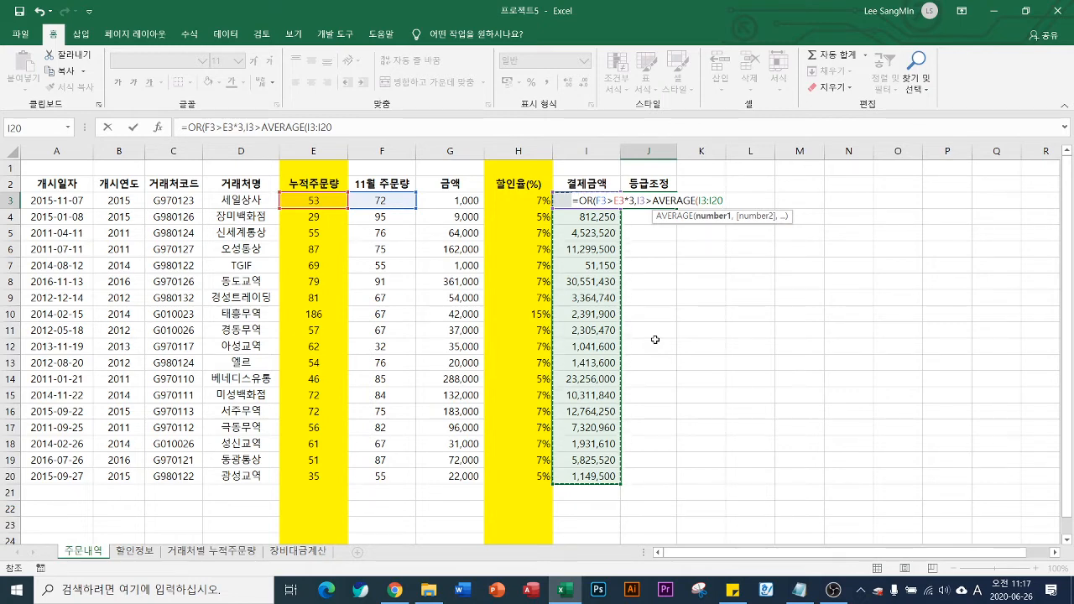
{"action": "key", "text": "F4"}
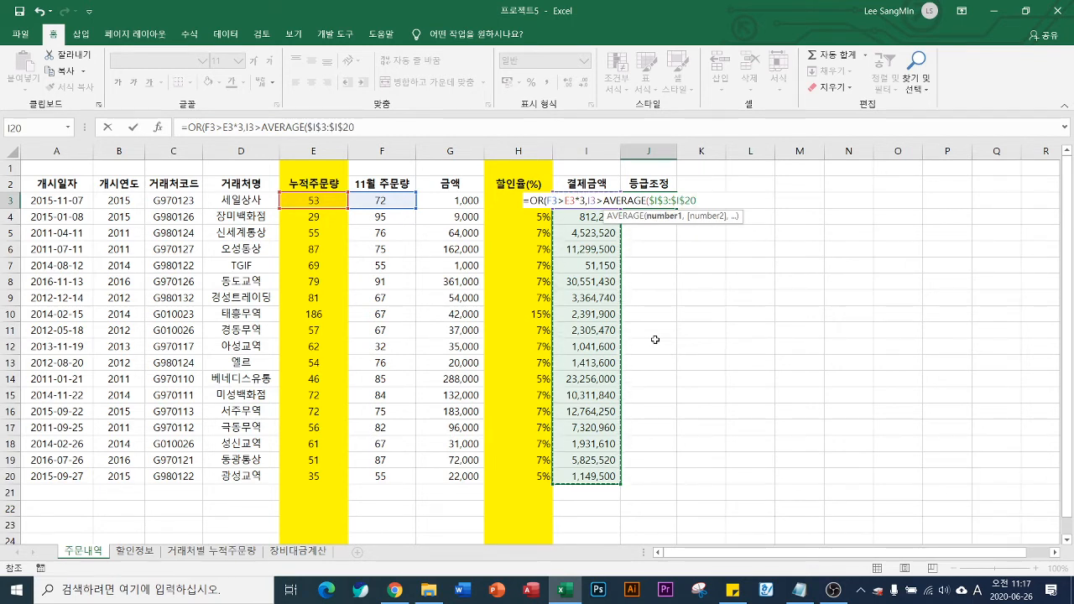
- Close and enter the OR formula in J3, and fill it down through J20
{"action": "type", "text": ")"}
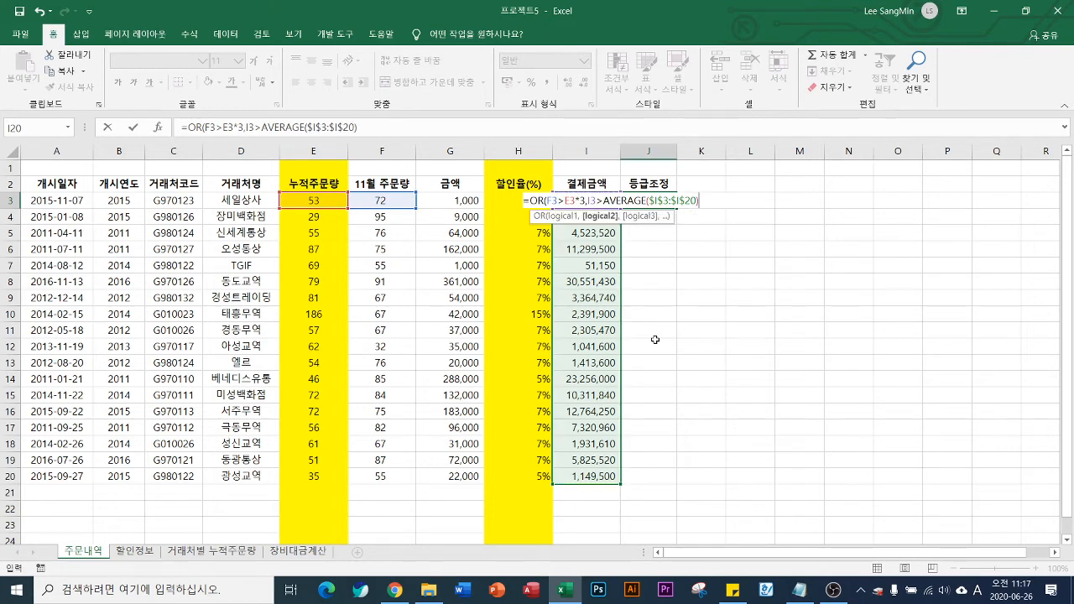
{"action": "type", "text": ")"}
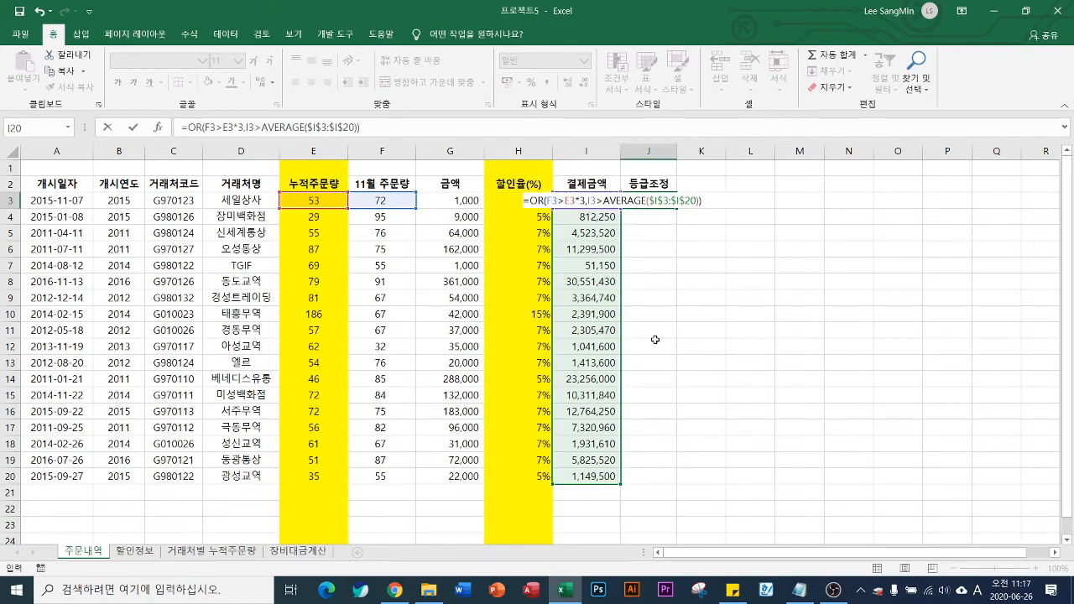
{"action": "key", "text": "Return"}
{"action": "left_click", "coordinate": [656, 199]}
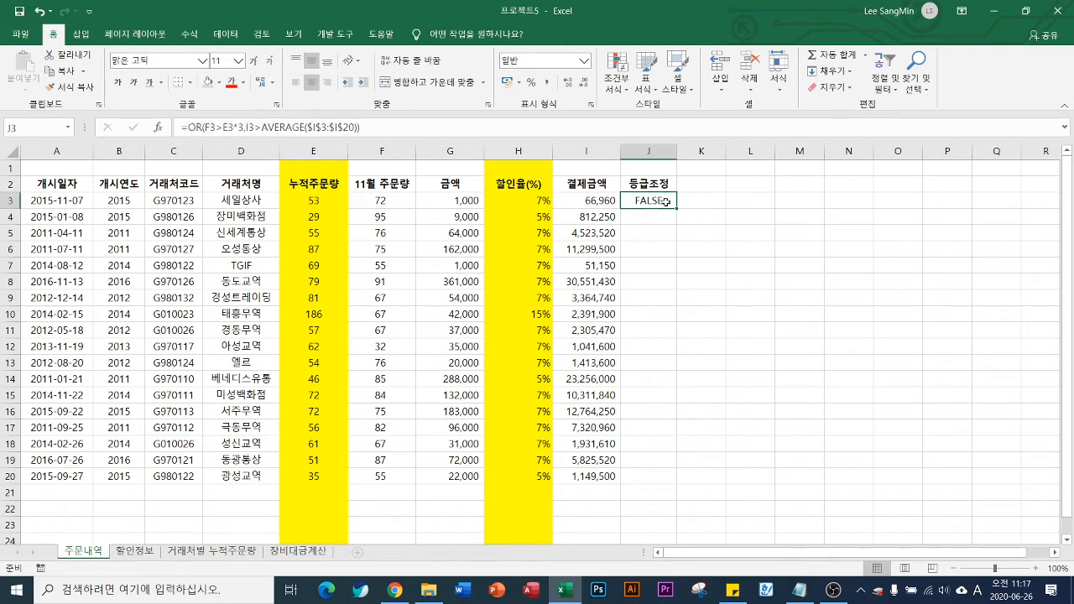
{"action": "double_click", "coordinate": [678, 206]}
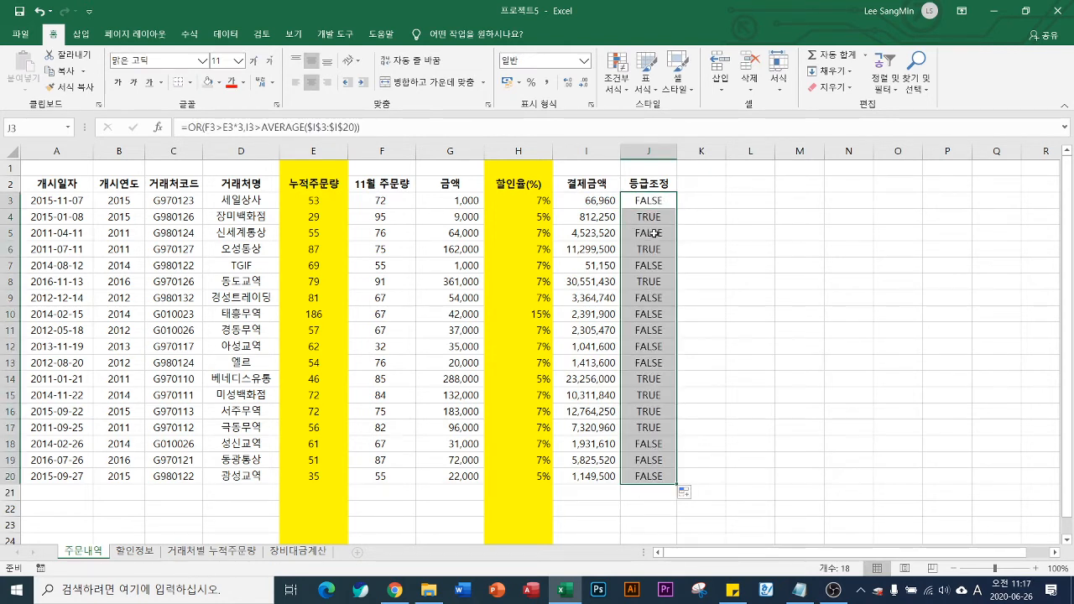
- Wrap the OR formula in an IF returning "조정" when true and "유지" when false, entering it across J3:J20
{"action": "key", "text": "F2"}
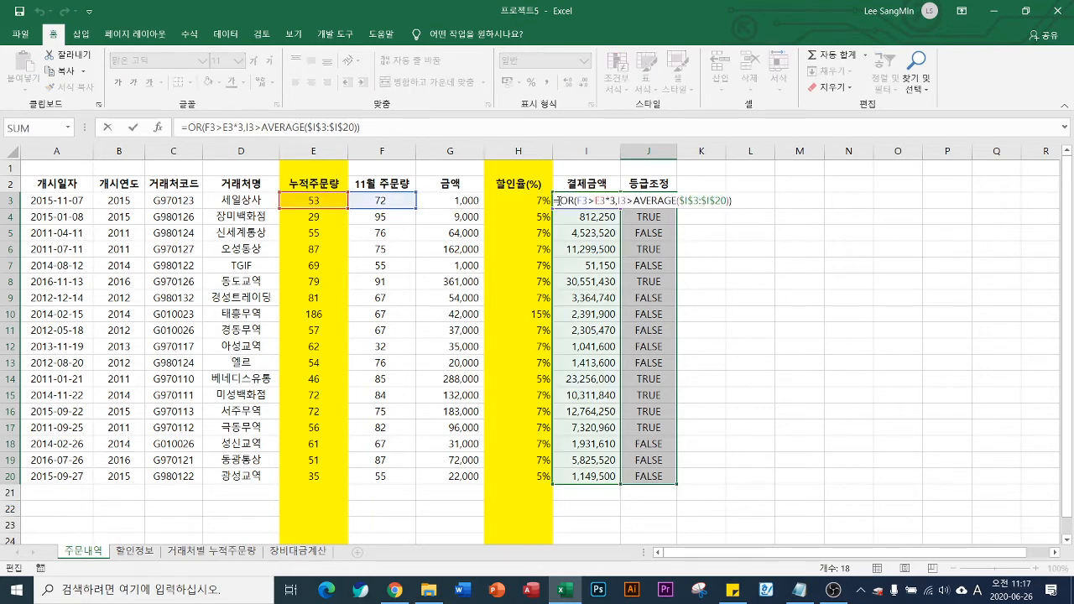
{"action": "left_click", "coordinate": [559, 200]}
{"action": "type", "text": "IF("}
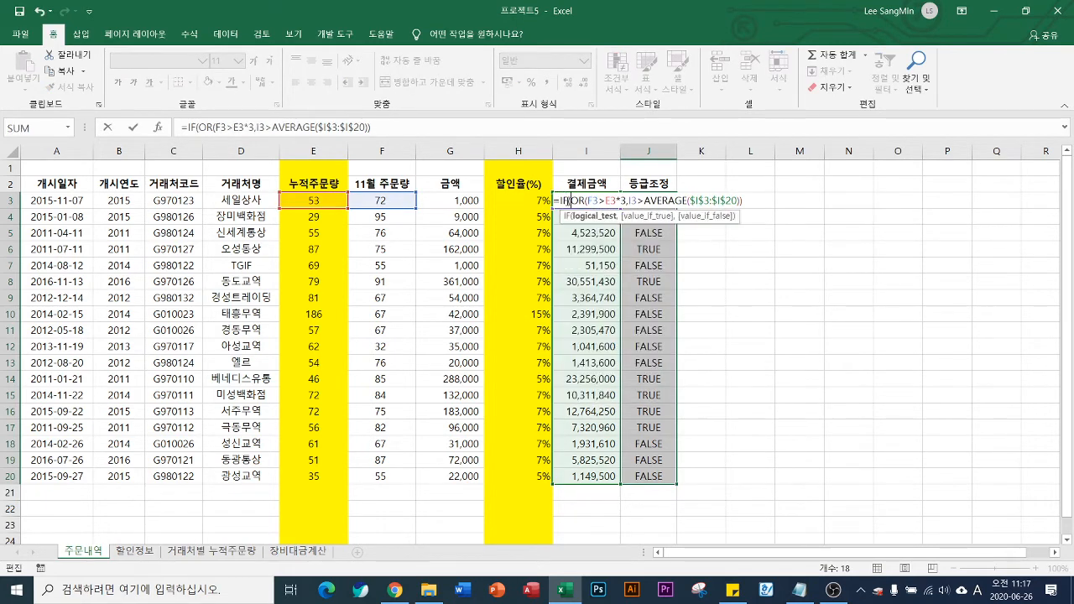
{"action": "key", "text": "End"}
{"action": "type", "text": ",\""}
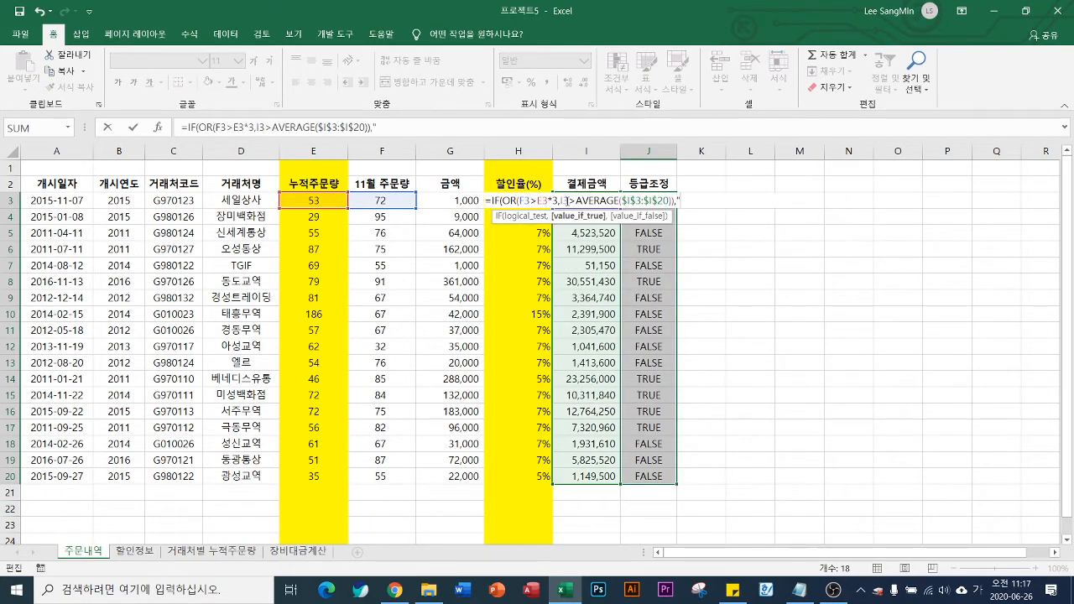
{"action": "type", "text": "조정\",\"ㅇ유지"}
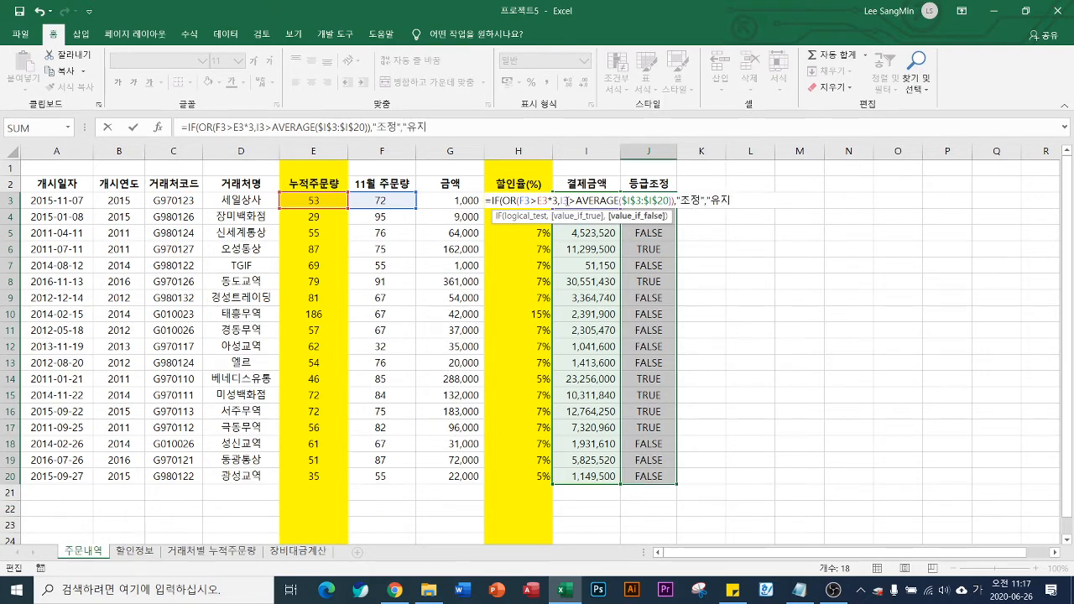
{"action": "type", "text": "\")"}
{"action": "key", "text": "ctrl+Return"}
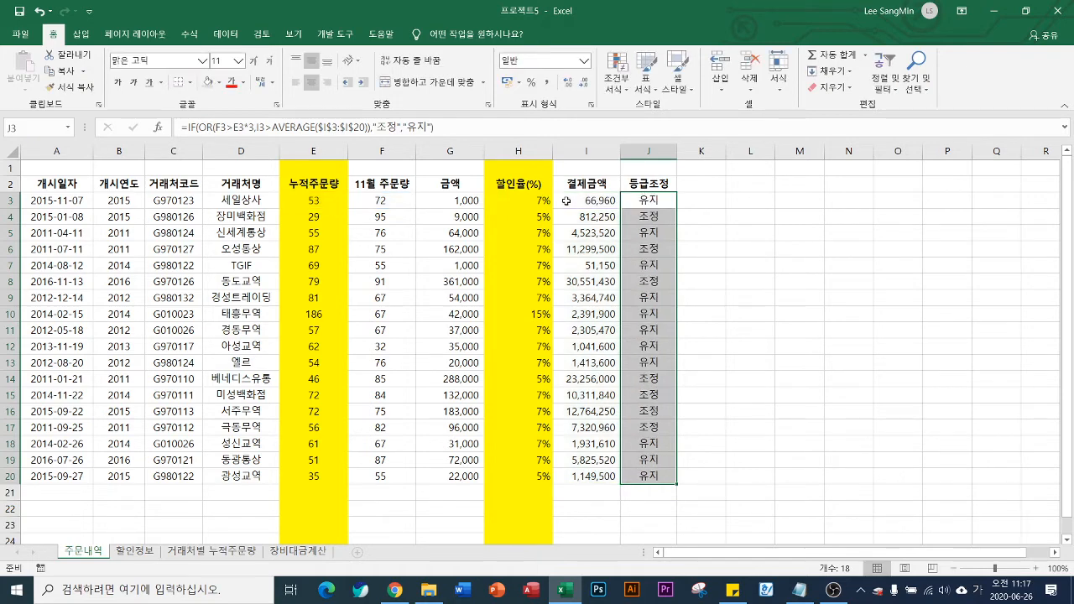
{"action": "key", "text": "F2"}
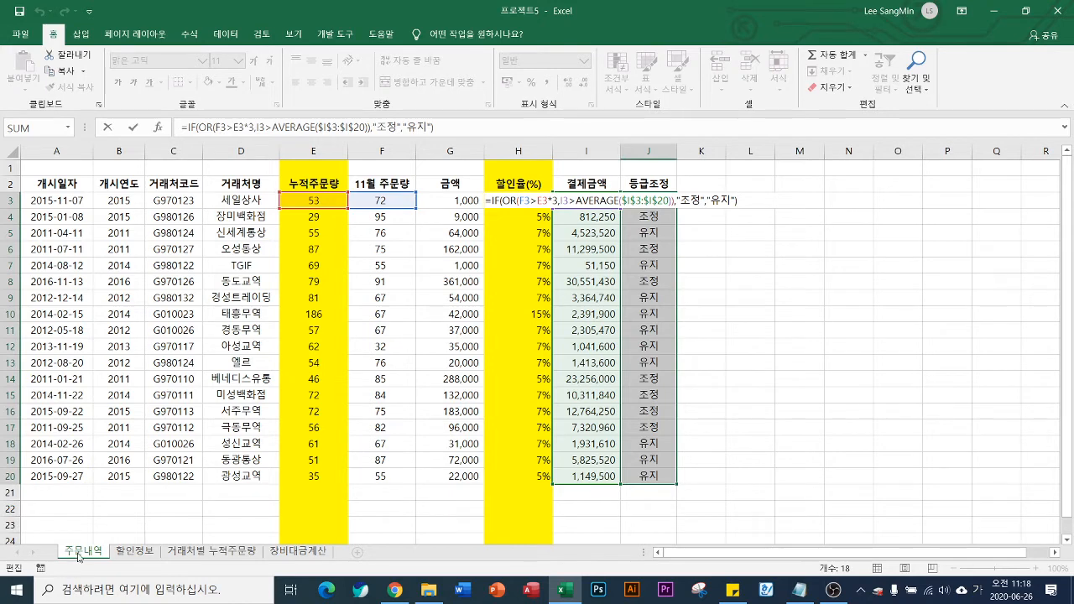
{"action": "key", "text": "ctrl+Return"}
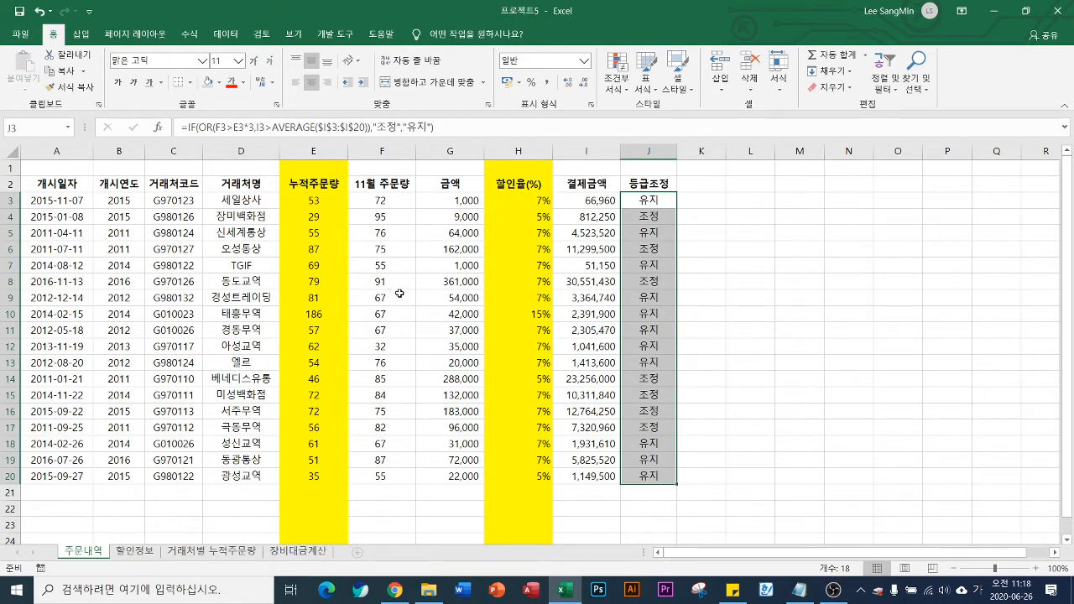
{"action": "left_click", "coordinate": [780, 301]}
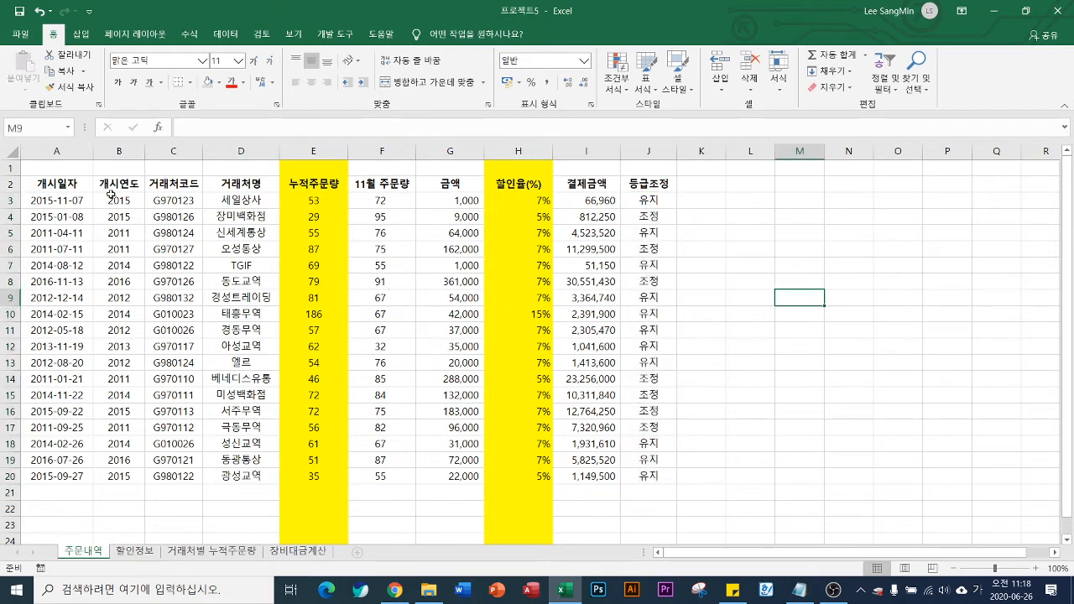
- Create a pivot chart from 주문내역!$A$2:$J$20, placed in cell A1 of the existing sheet 거래처별 누적주문량
{"action": "left_click", "coordinate": [248, 298]}
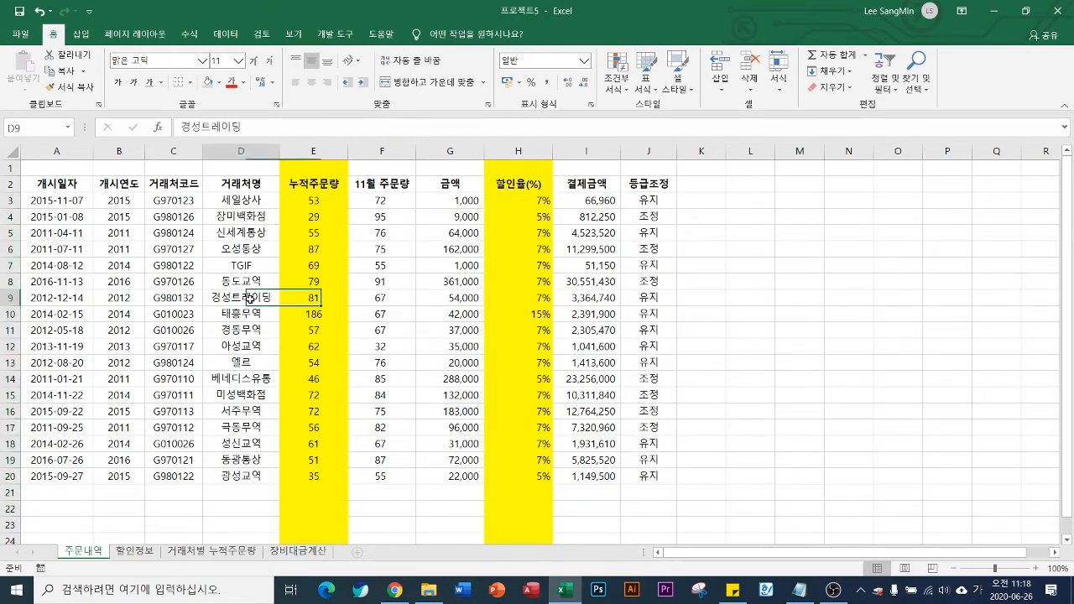
{"action": "left_click", "coordinate": [81, 35]}
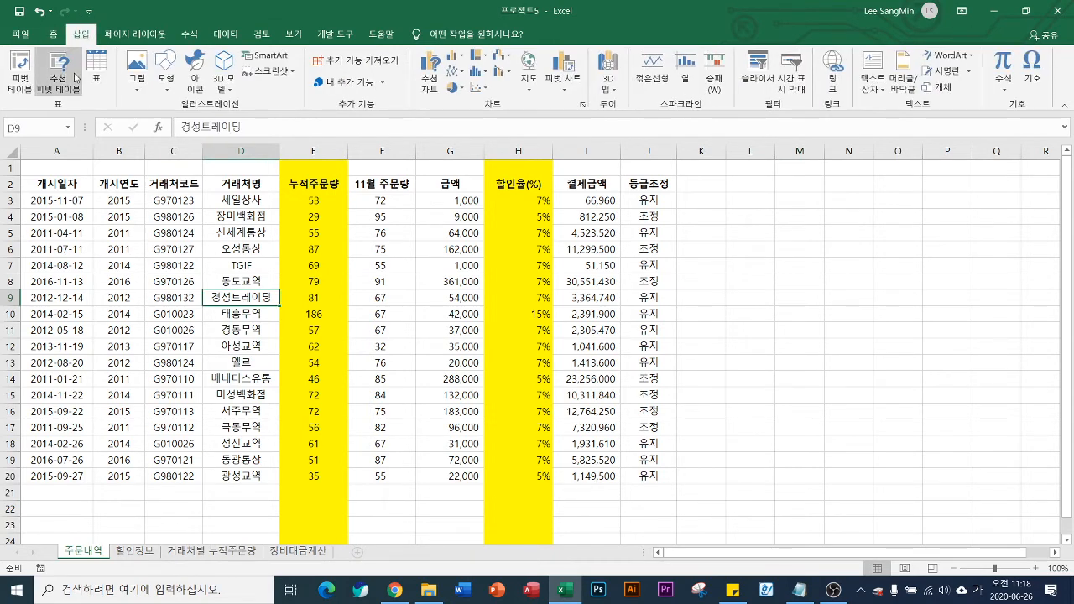
{"action": "left_click", "coordinate": [570, 77]}
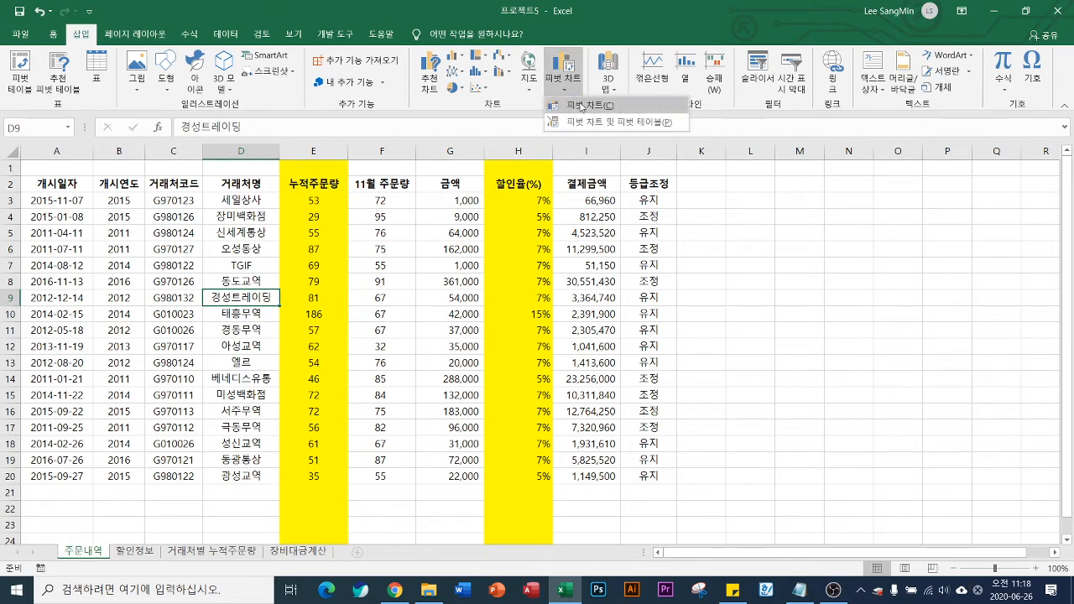
{"action": "left_click", "coordinate": [584, 108]}
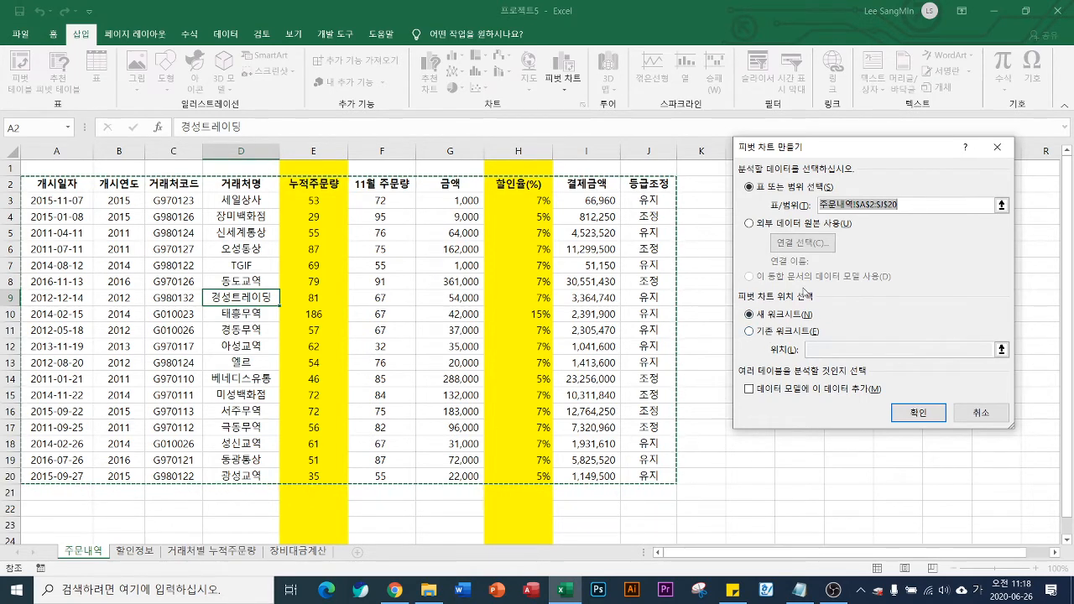
{"action": "left_click", "coordinate": [751, 333]}
{"action": "left_click", "coordinate": [832, 352]}
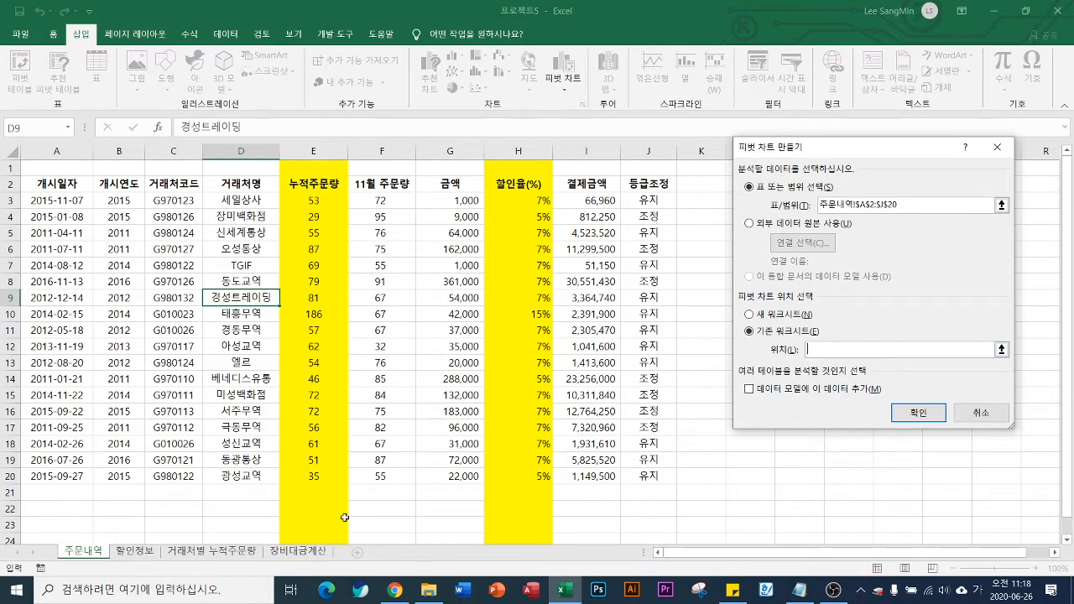
{"action": "left_click", "coordinate": [238, 557]}
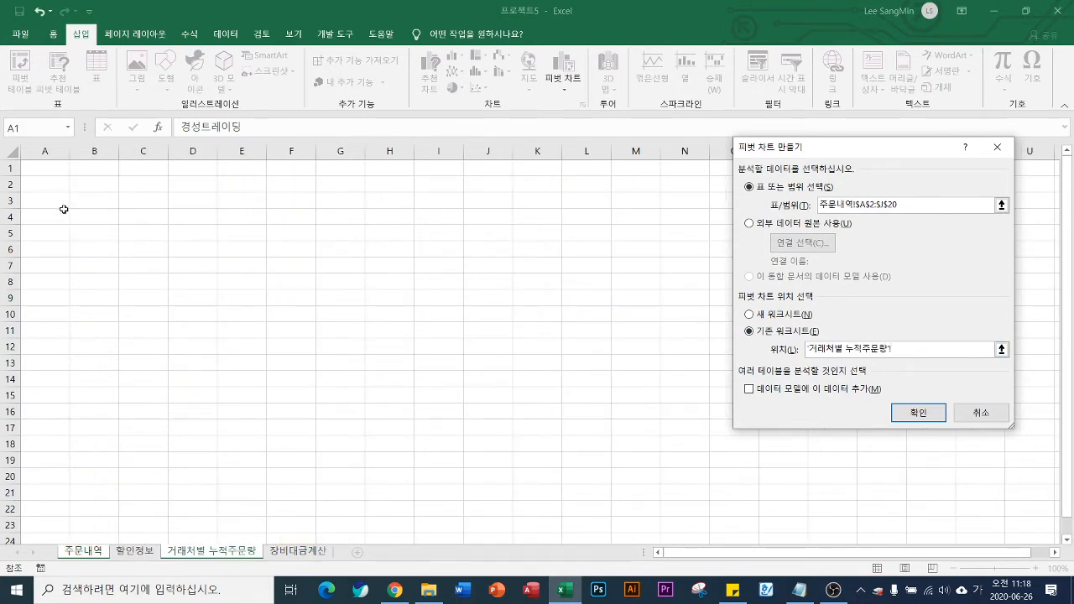
{"action": "left_click", "coordinate": [47, 174]}
{"action": "left_click", "coordinate": [921, 412]}
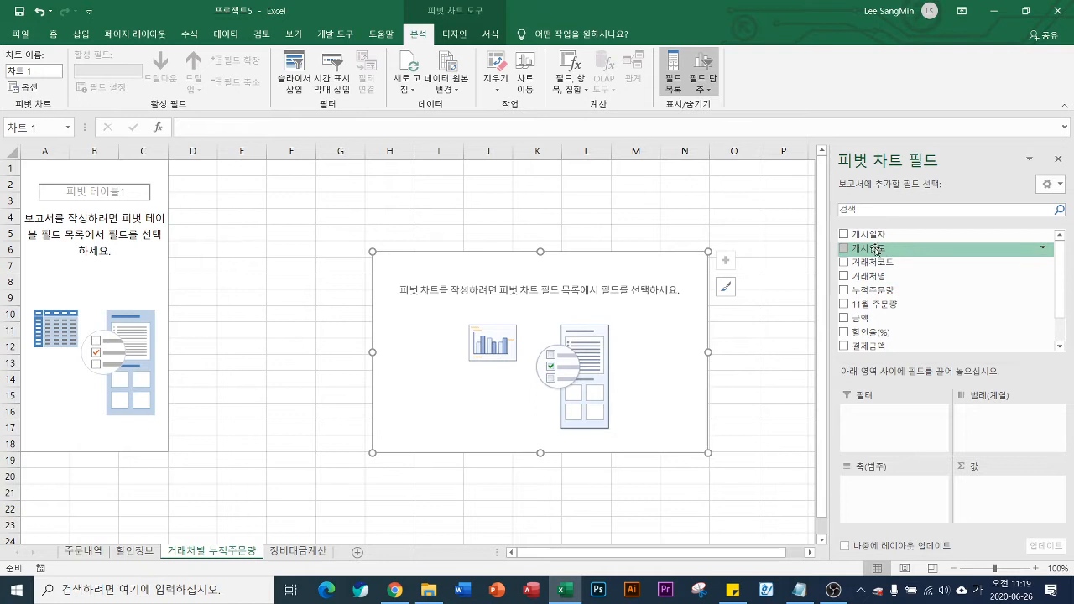
- Assign 개시연도 and 거래처명 to the pivot chart's axis and 누적주문량 to its values
{"action": "left_click_drag", "start_coordinate": [896, 255], "coordinate": [896, 486]}
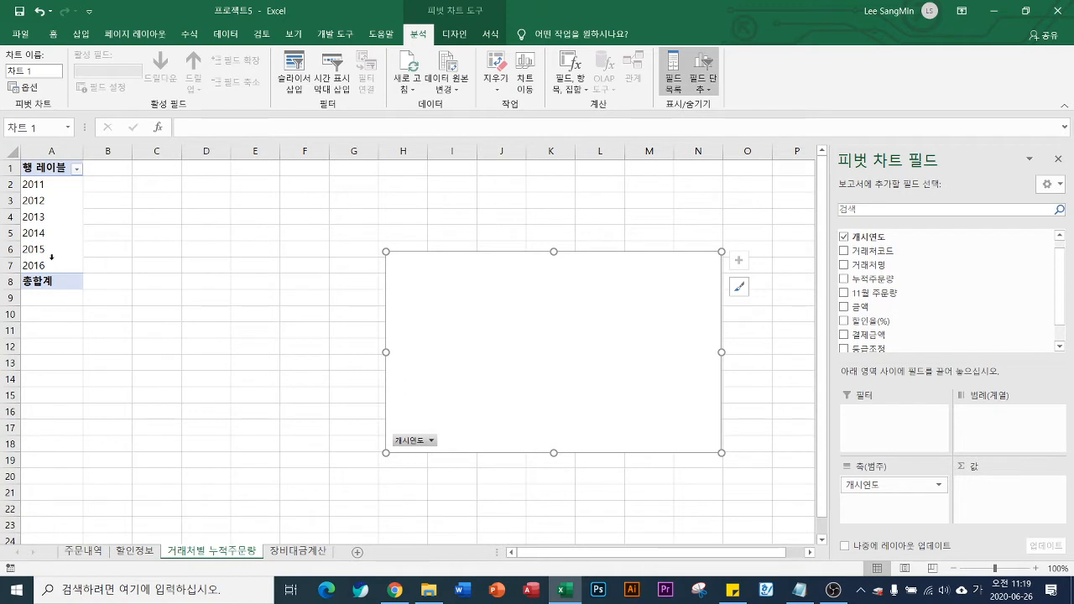
{"action": "left_click_drag", "start_coordinate": [868, 265], "coordinate": [890, 504]}
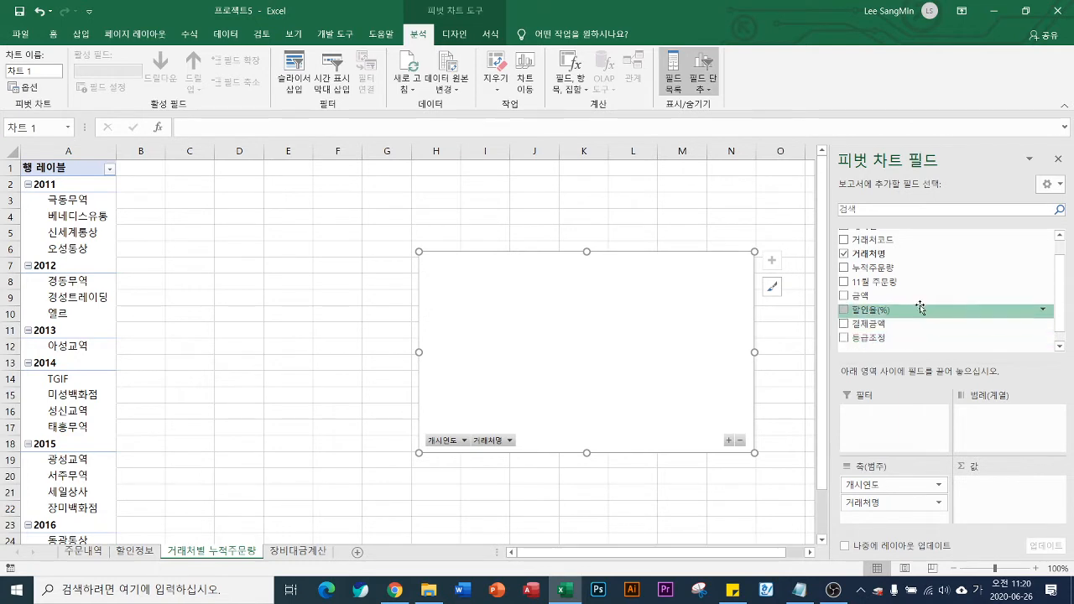
{"action": "left_click_drag", "start_coordinate": [883, 268], "coordinate": [1010, 503]}
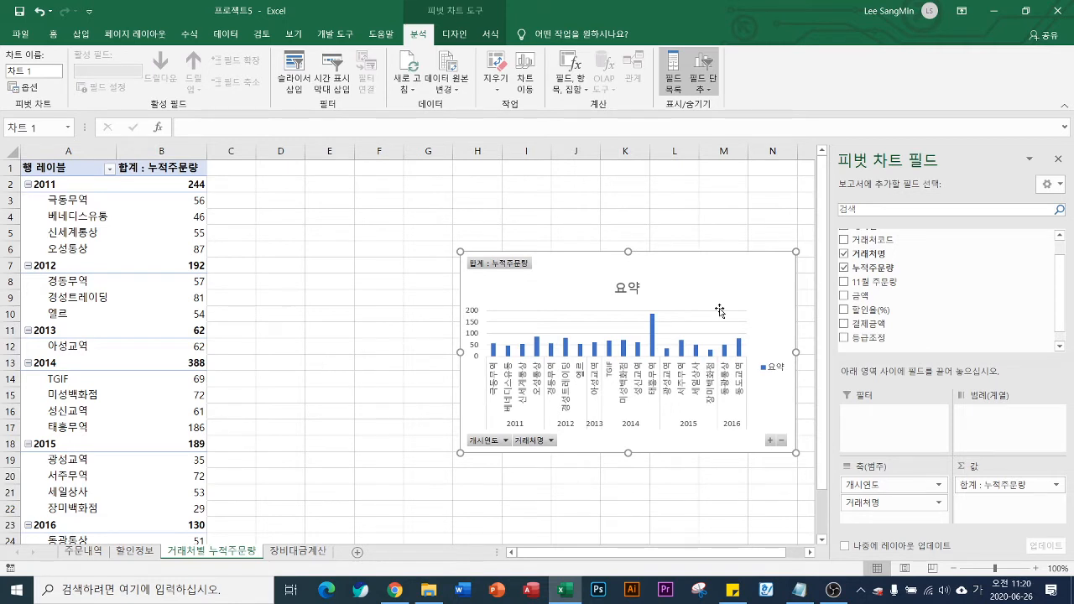
- Summarize the pivot chart's 누적주문량 value field by 평균 and reposition the chart over columns H to M
{"action": "left_click", "coordinate": [1055, 484]}
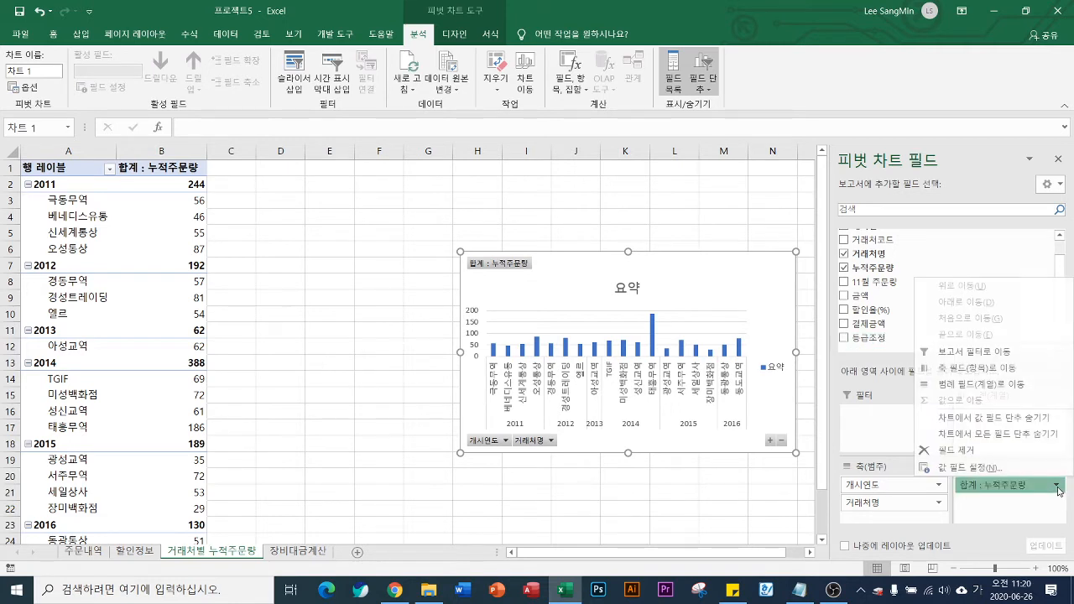
{"action": "left_click", "coordinate": [996, 471]}
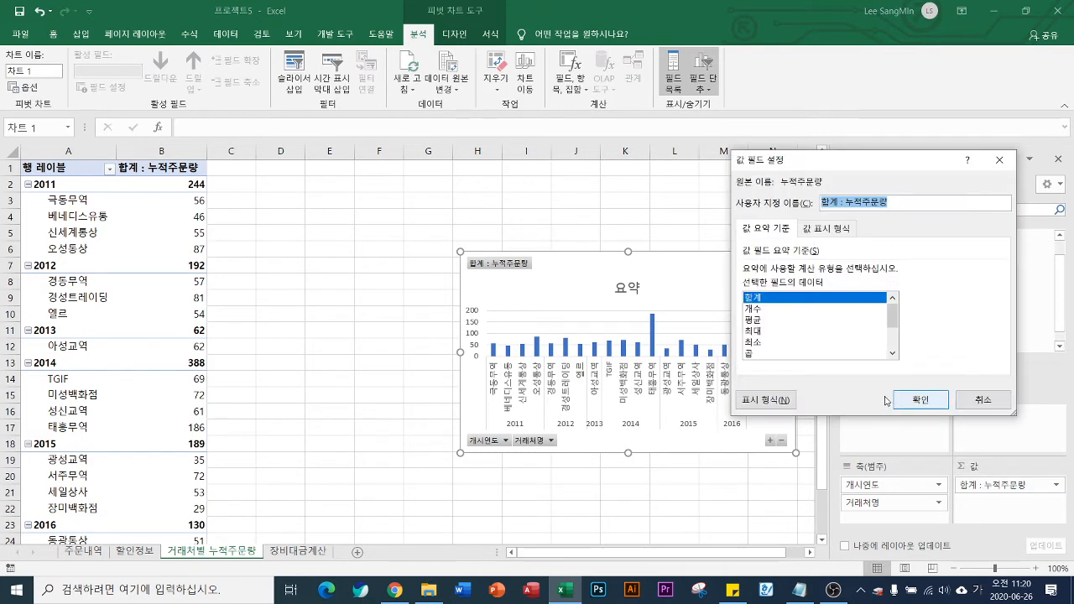
{"action": "left_click", "coordinate": [755, 319]}
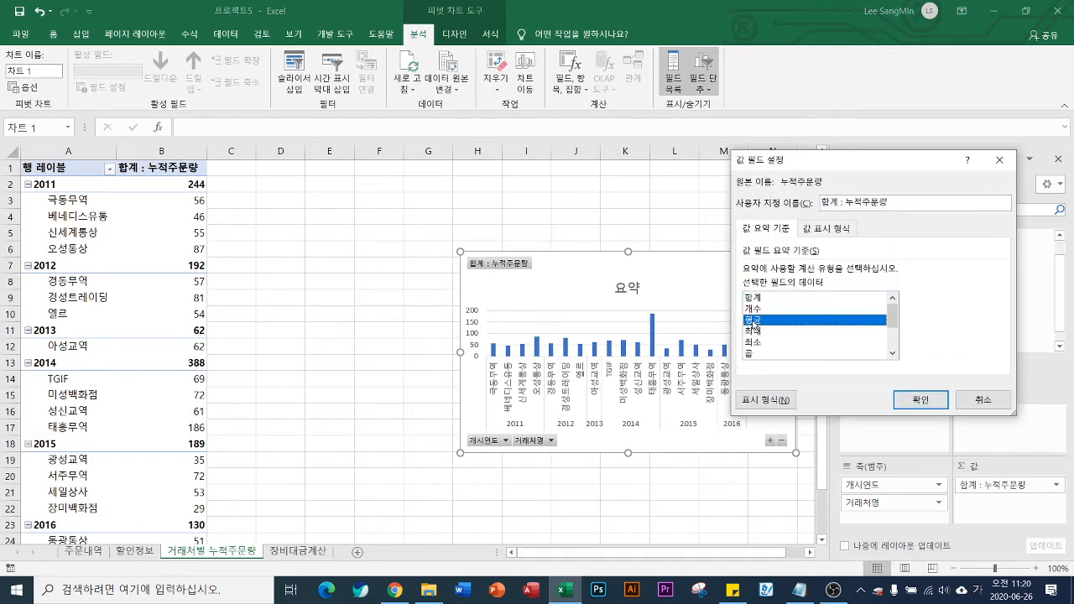
{"action": "left_click", "coordinate": [920, 400]}
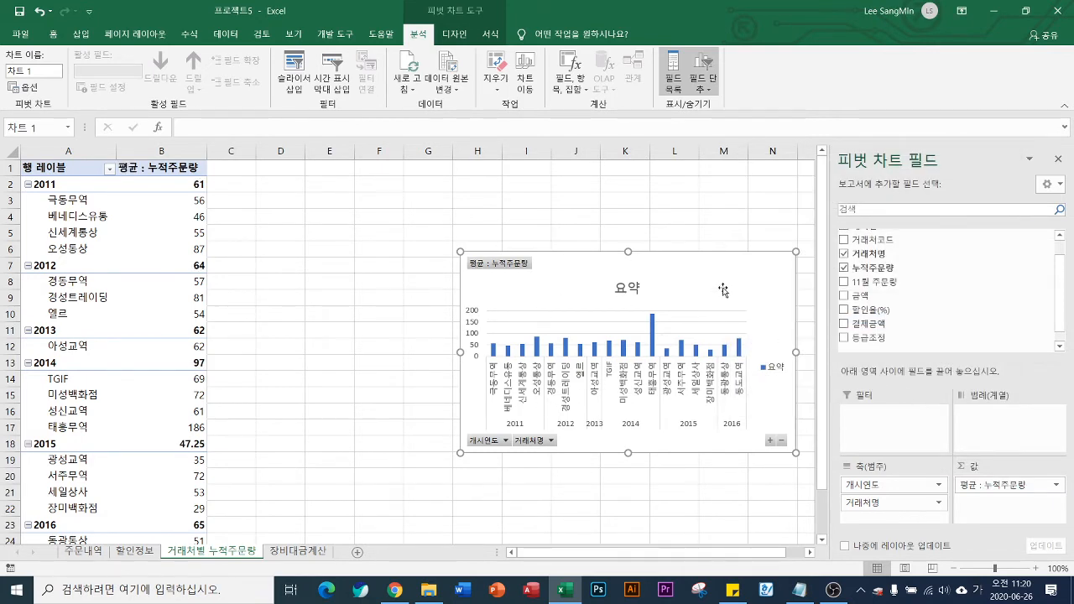
{"action": "left_click_drag", "start_coordinate": [721, 288], "coordinate": [577, 248]}
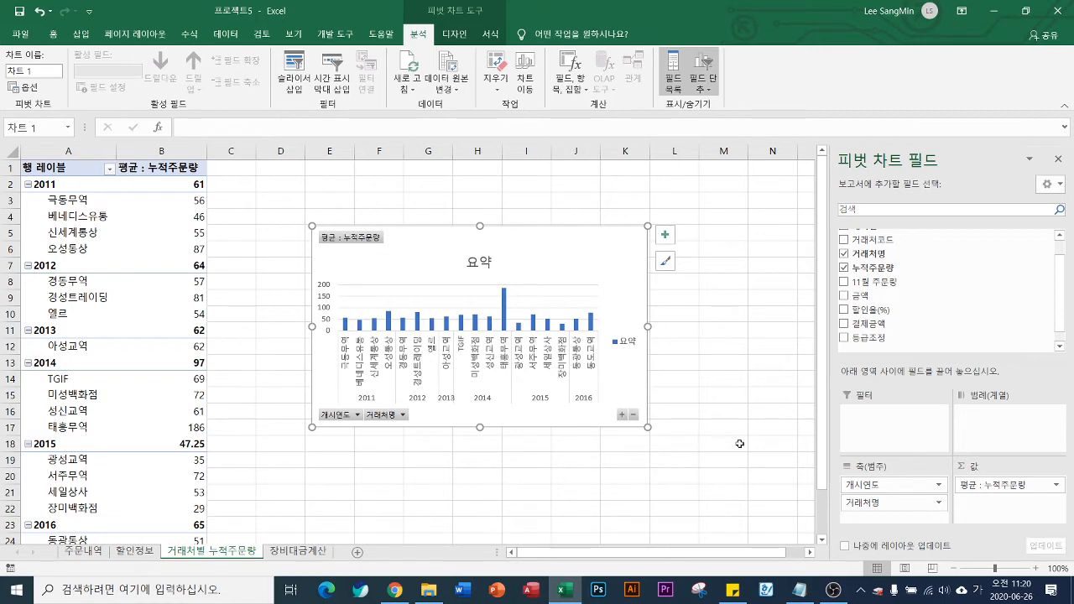
{"action": "left_click_drag", "start_coordinate": [573, 250], "coordinate": [707, 275]}
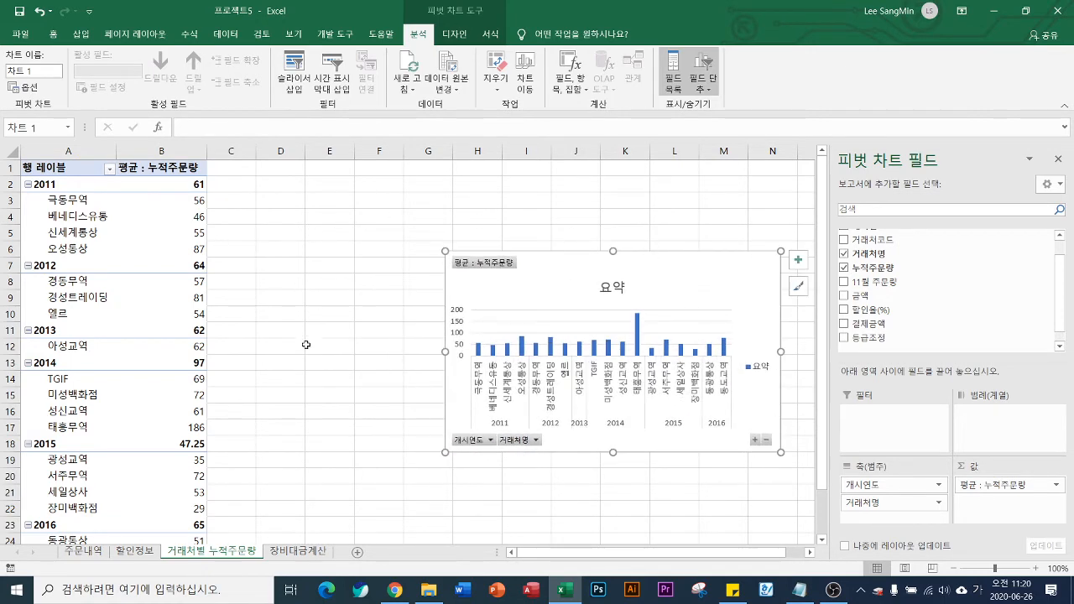
- In D3, enter as text the GETPIVOTDATA formula that references the 누적주문량 of 오성통상 in 2011
{"action": "left_click", "coordinate": [290, 196]}
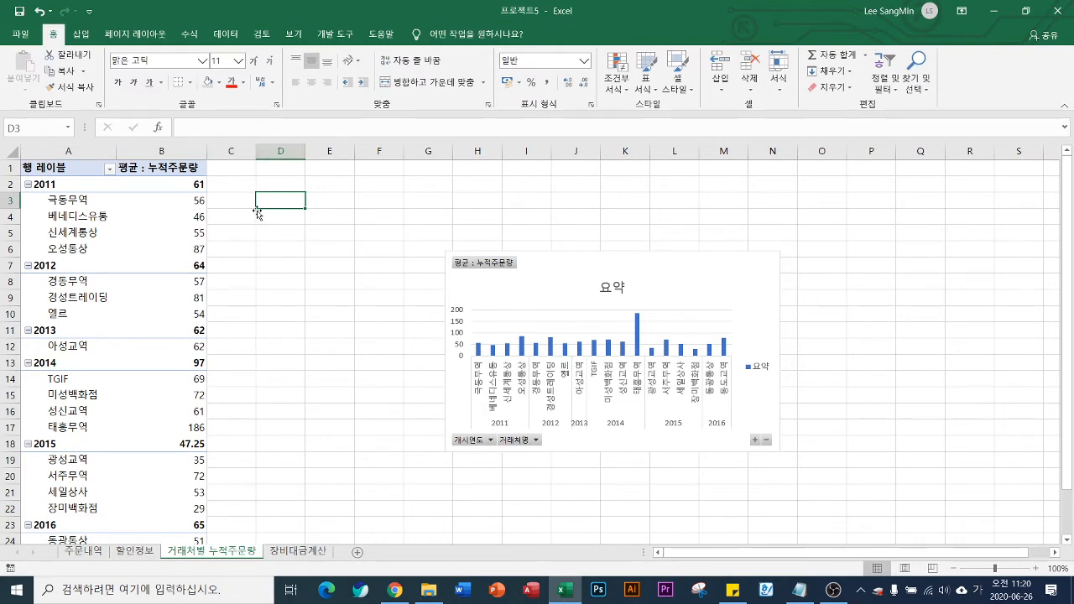
{"action": "type", "text": "="}
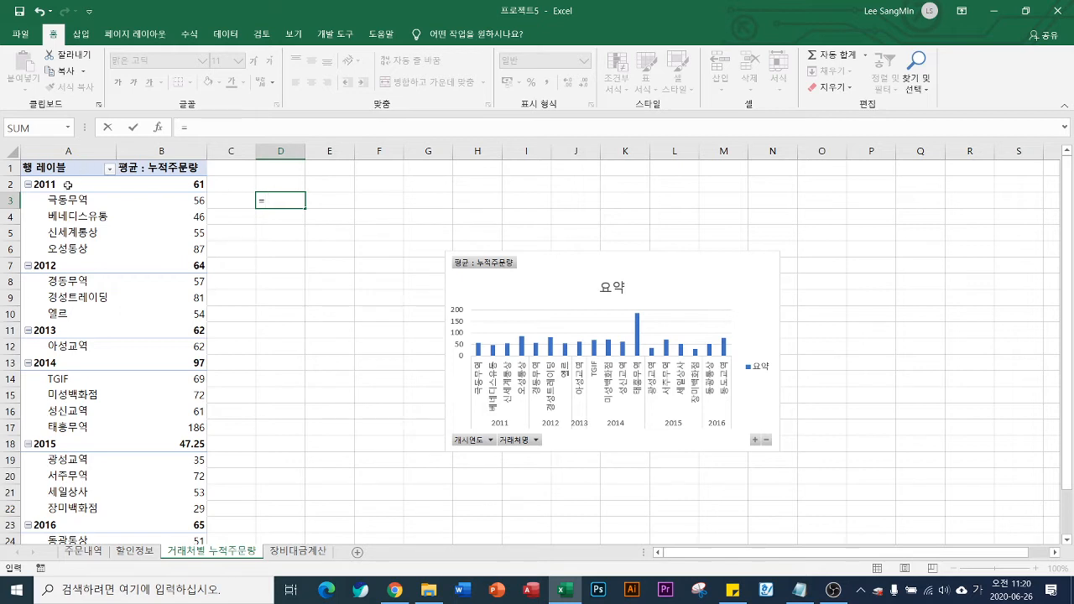
{"action": "left_click", "coordinate": [198, 249]}
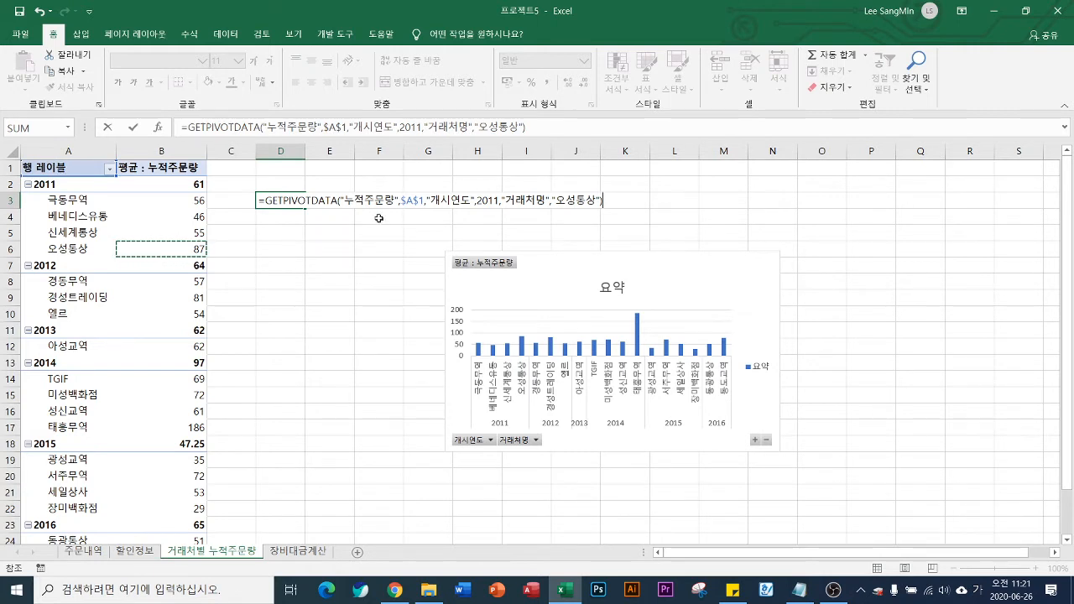
{"action": "key", "text": "F2"}
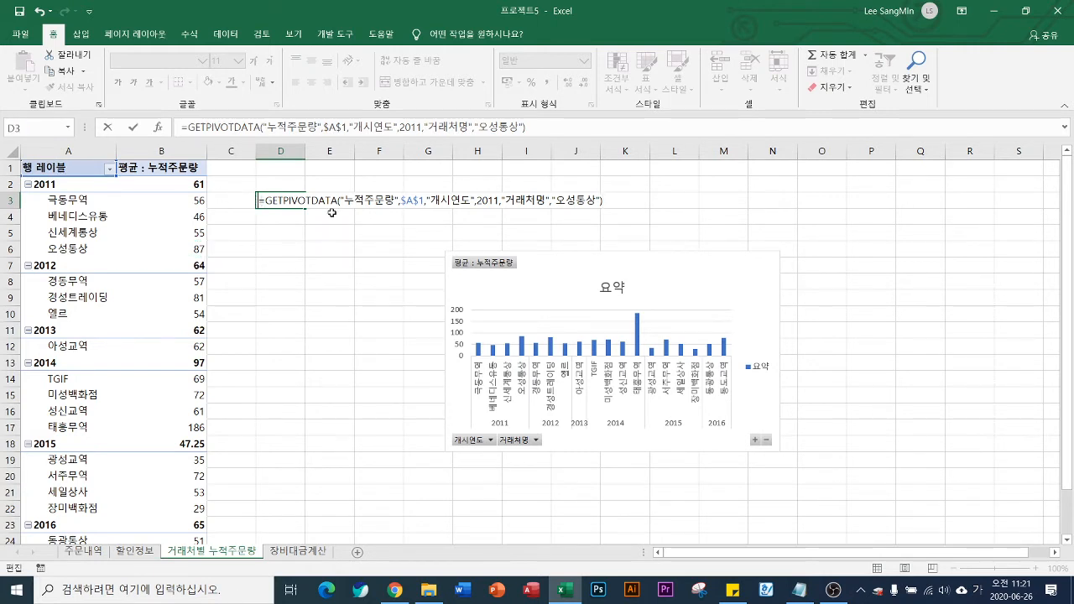
{"action": "key", "text": "Return"}
- Start a GETPIVOTDATA formula in cell D5
{"action": "left_click", "coordinate": [282, 233]}
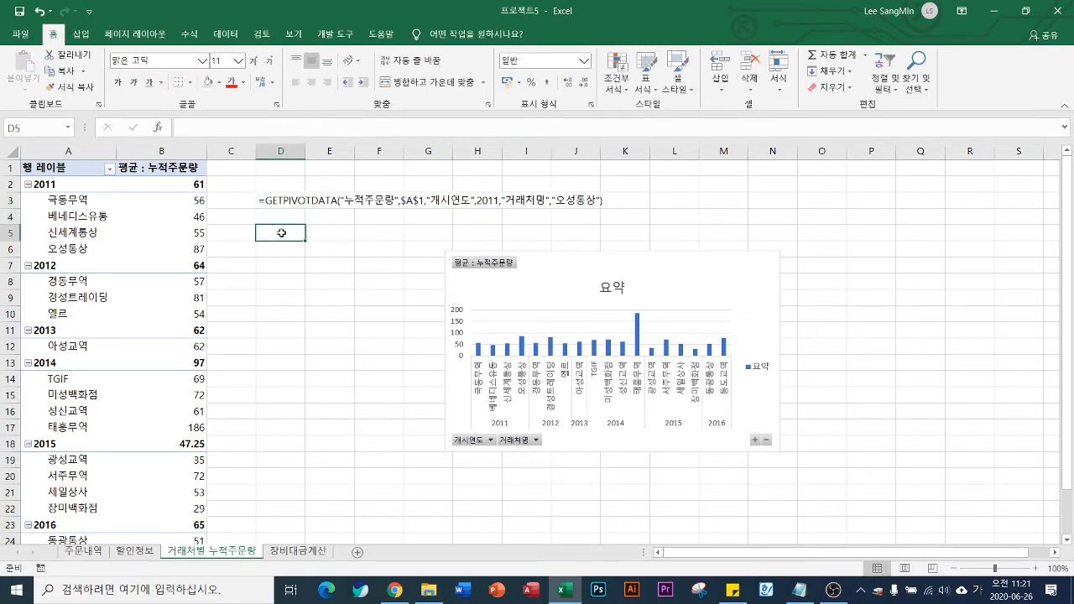
{"action": "type", "text": "="}
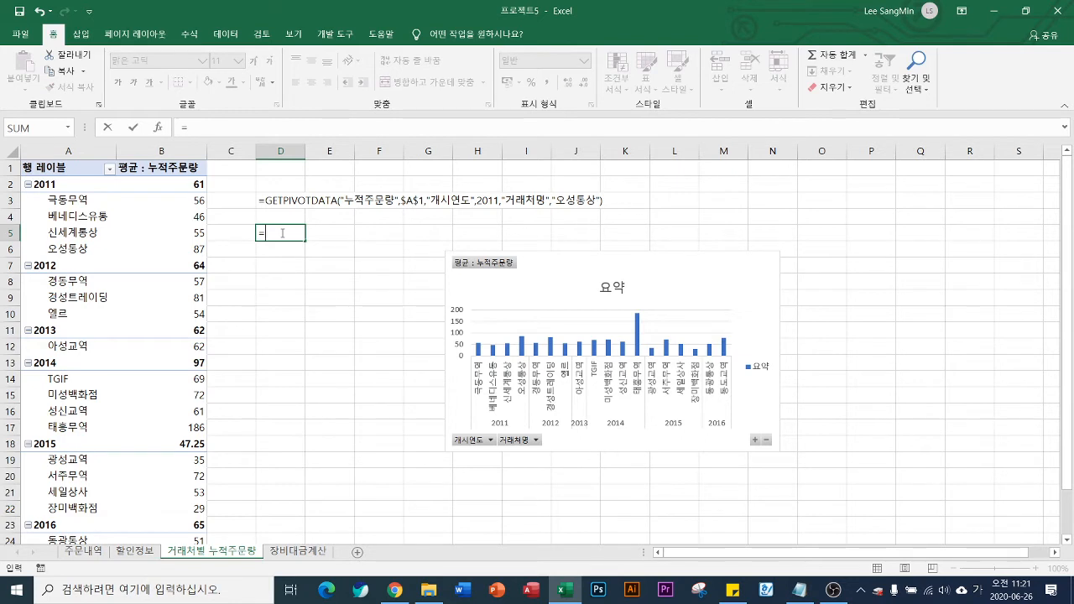
{"action": "type", "text": "ㅎ"}
{"action": "key", "text": "BackSpace"}
{"action": "key", "text": "Hangul"}
{"action": "type", "text": "getp"}
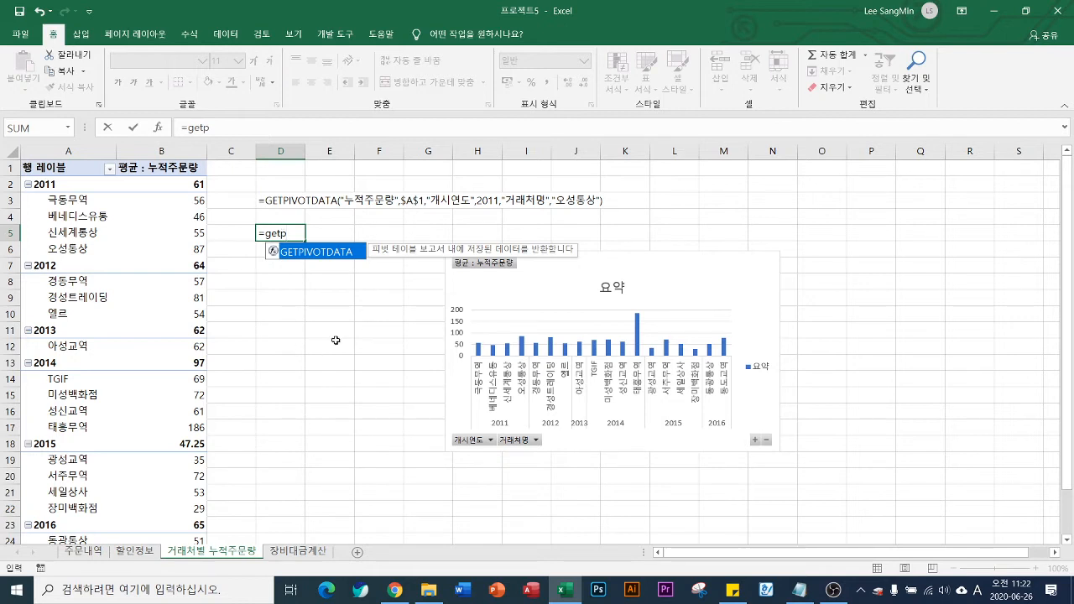
{"action": "key", "text": "Tab"}
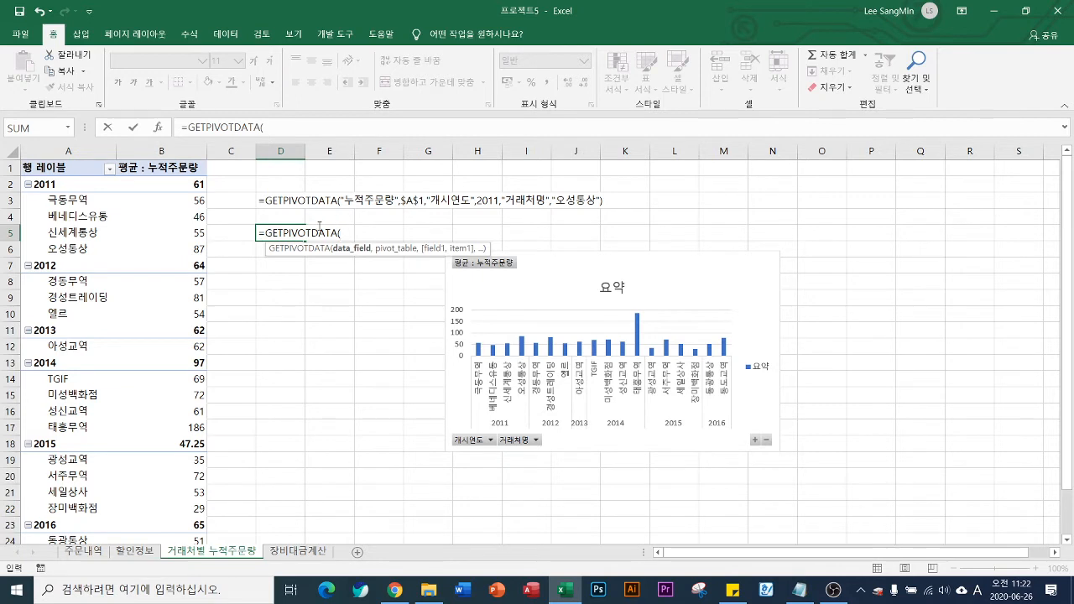
- Give the D5 formula the data field "누적주문량" and the absolute pivot table reference $A$1
{"action": "type", "text": "\"누적줌"}
{"action": "type", "text": "문량\""}
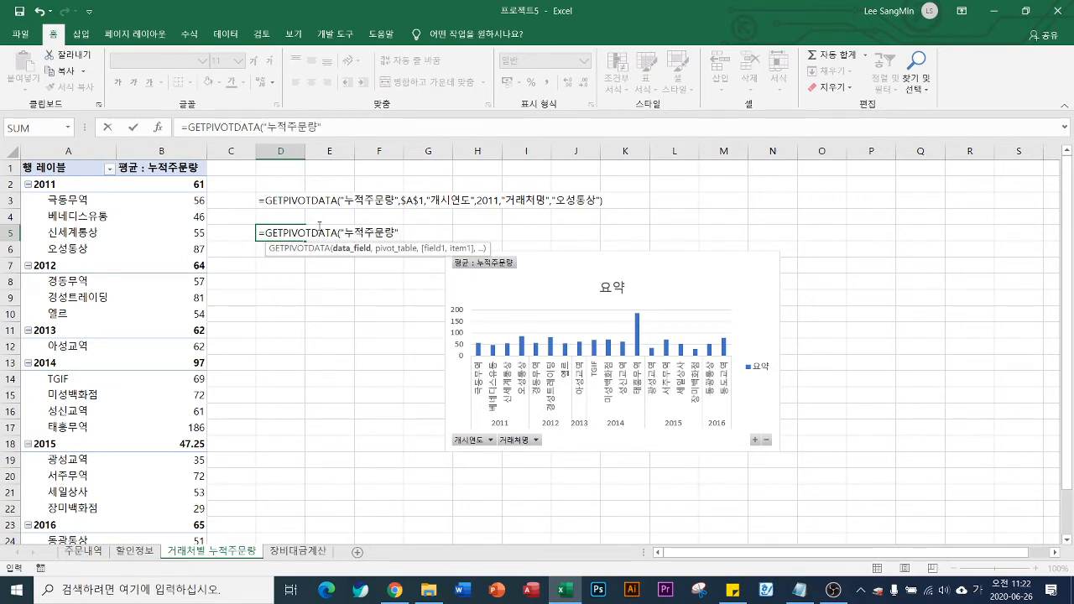
{"action": "type", "text": ","}
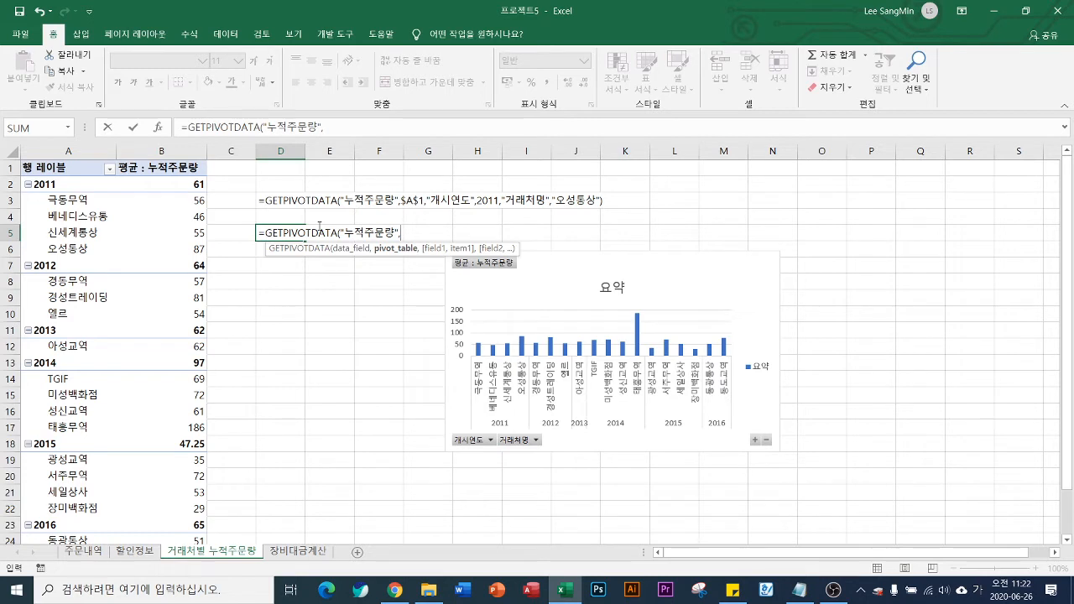
{"action": "left_click", "coordinate": [40, 168]}
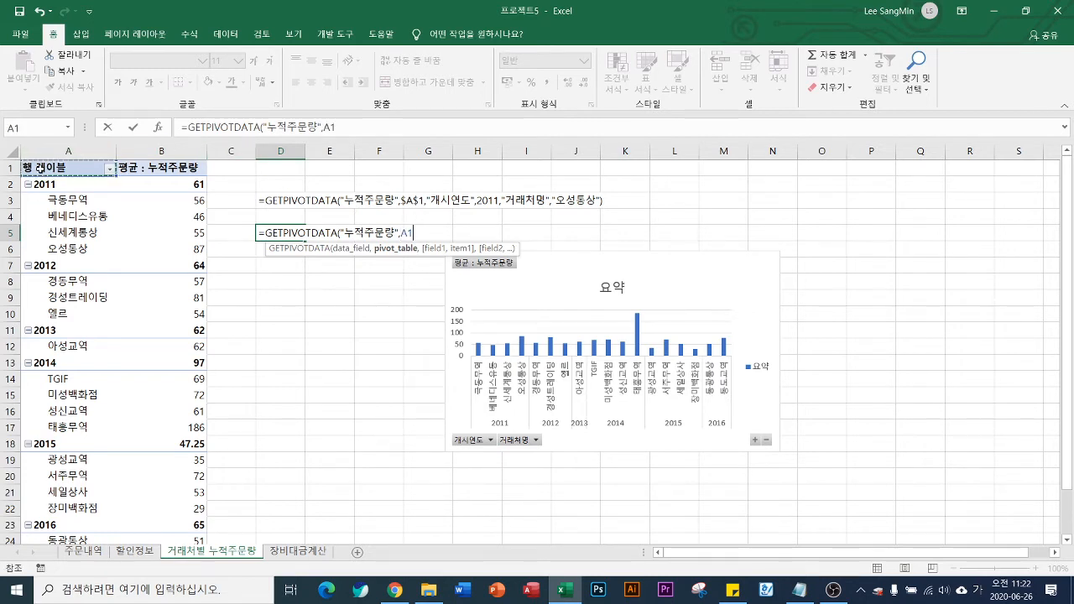
{"action": "key", "text": "F4"}
{"action": "type", "text": ","}
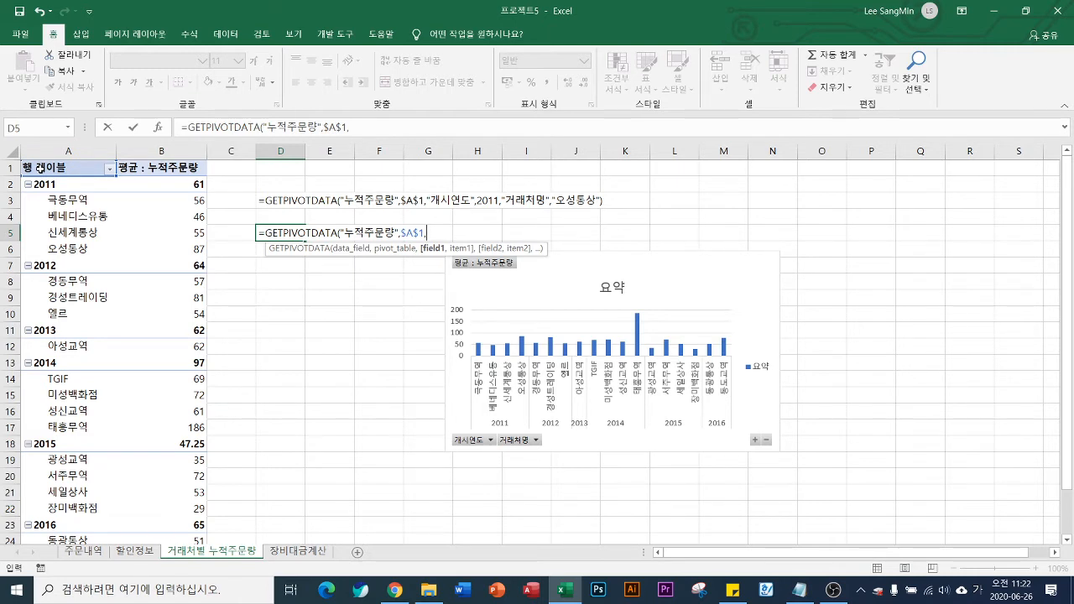
- Add 주문내역!B2 as the formula's first field and 주문내역!B5 as its item
{"action": "type", "text": "\""}
{"action": "left_click", "coordinate": [88, 552]}
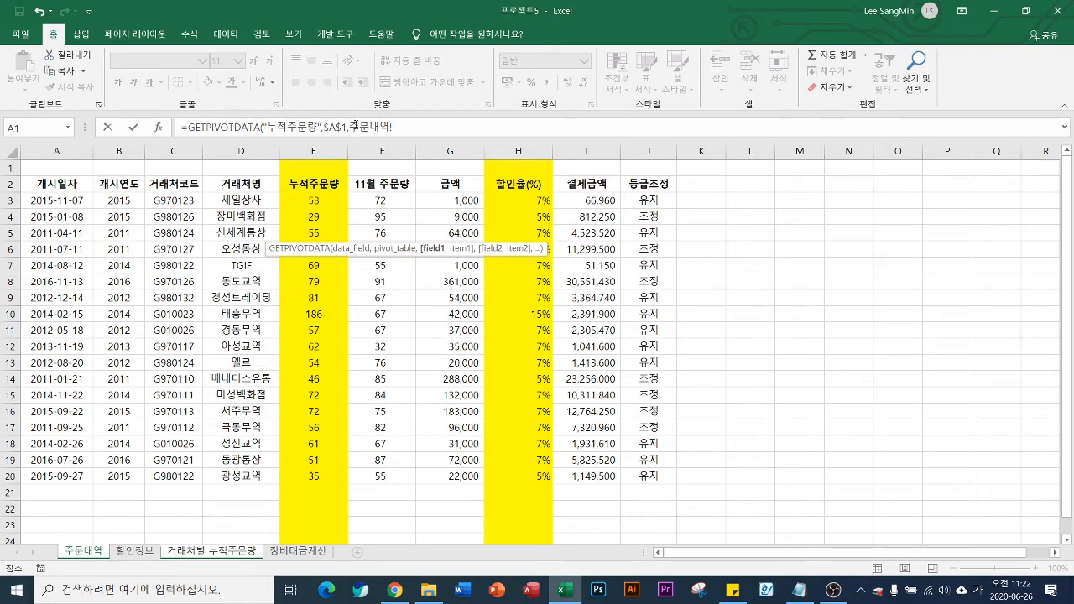
{"action": "left_click_drag", "start_coordinate": [351, 127], "coordinate": [406, 128]}
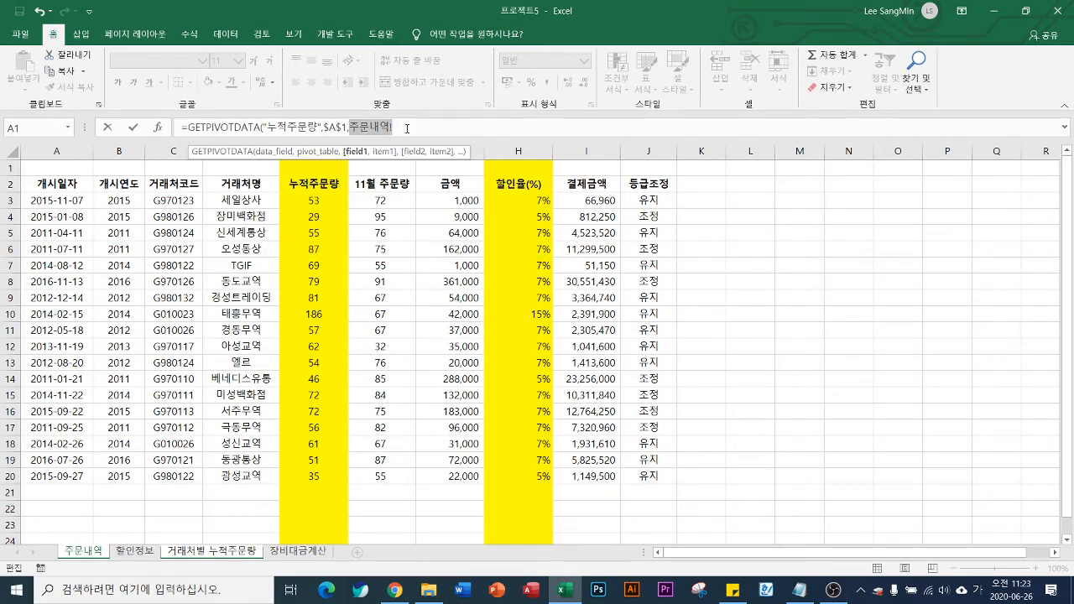
{"action": "left_click", "coordinate": [121, 183]}
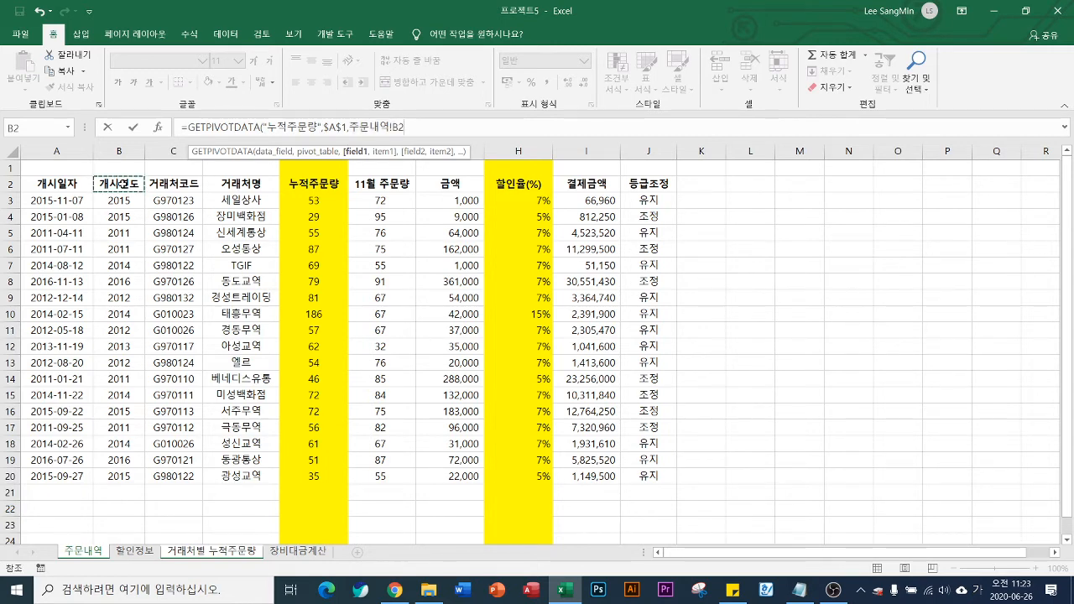
{"action": "type", "text": ","}
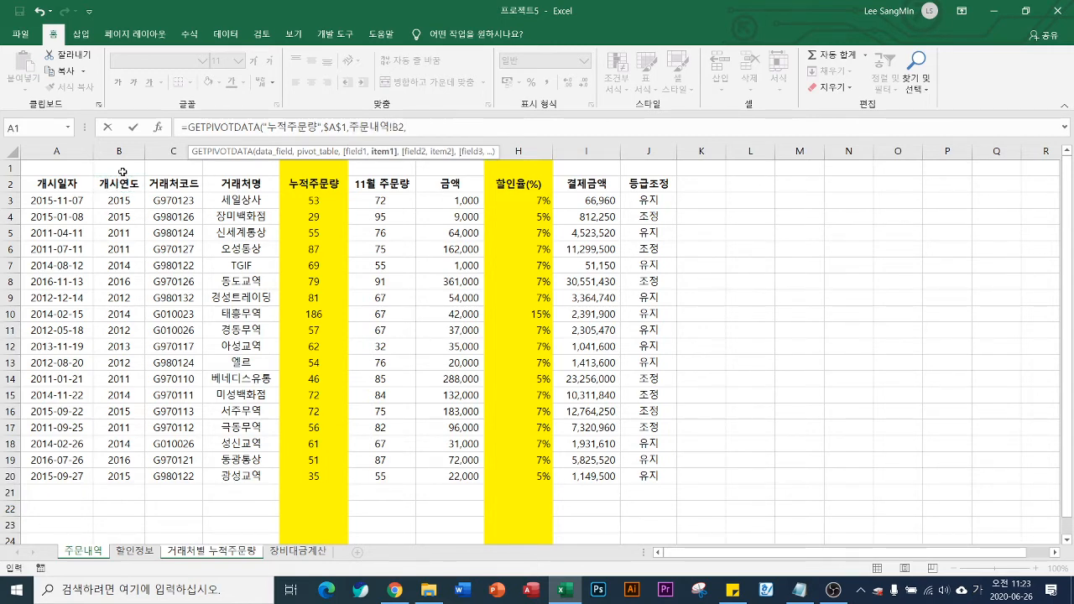
{"action": "left_click", "coordinate": [121, 233]}
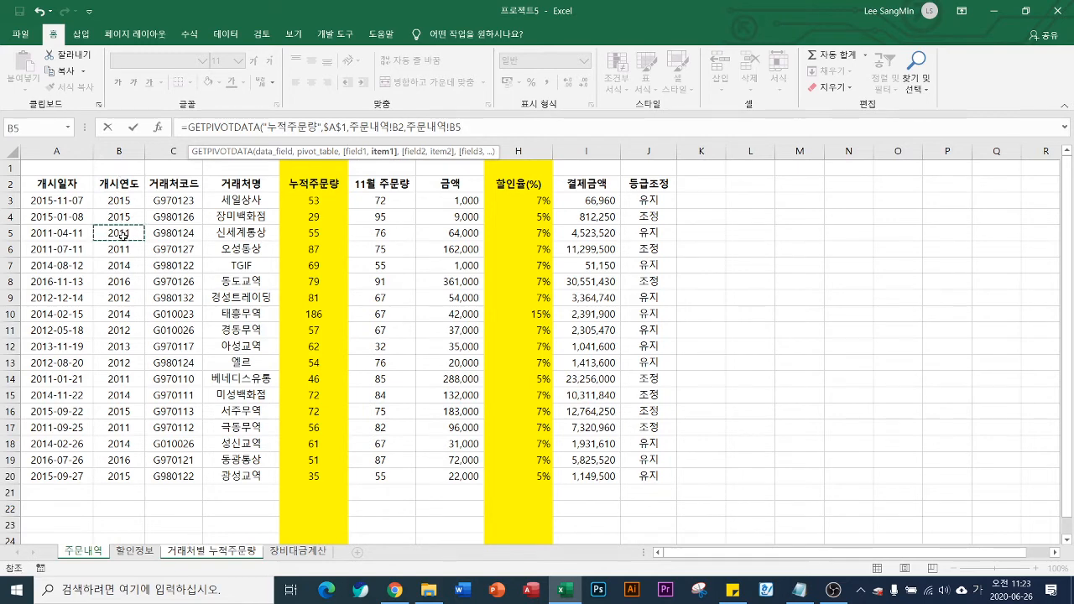
{"action": "type", "text": ","}
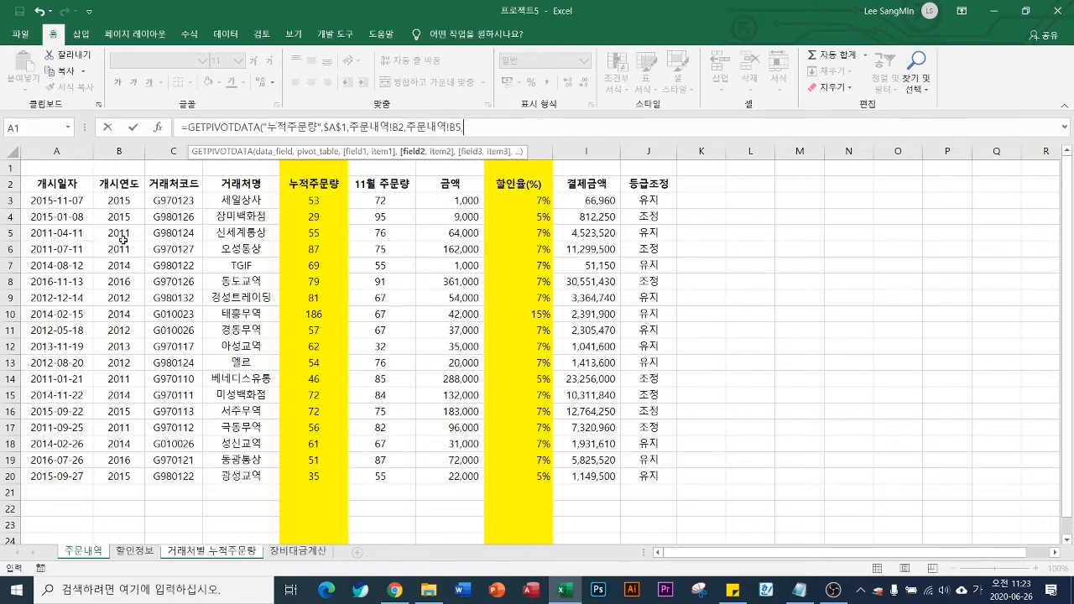
- Add 주문내역!D2 as the second field and 주문내역!D6 as its item, complete the formula, and reselect D5
{"action": "left_click", "coordinate": [239, 183]}
{"action": "type", "text": ","}
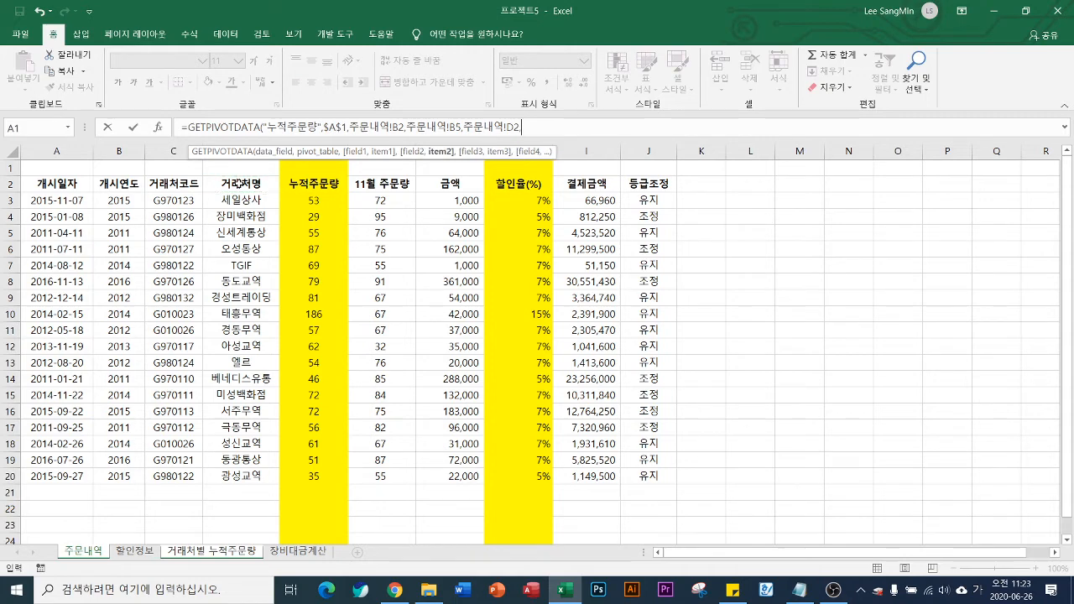
{"action": "left_click", "coordinate": [242, 251]}
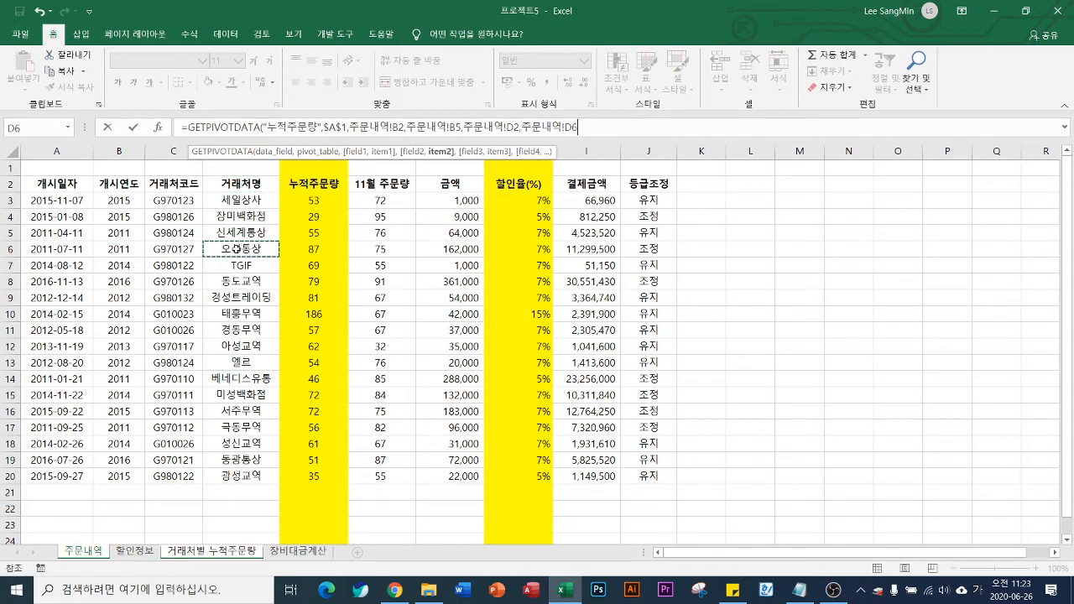
{"action": "type", "text": ")"}
{"action": "key", "text": "Return"}
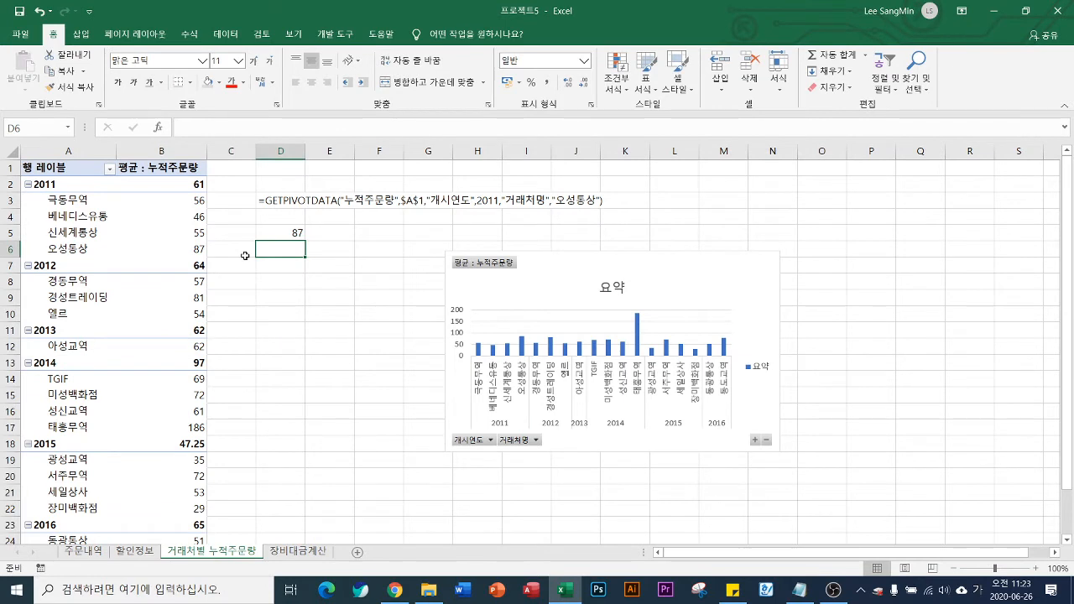
{"action": "key", "text": "Up"}
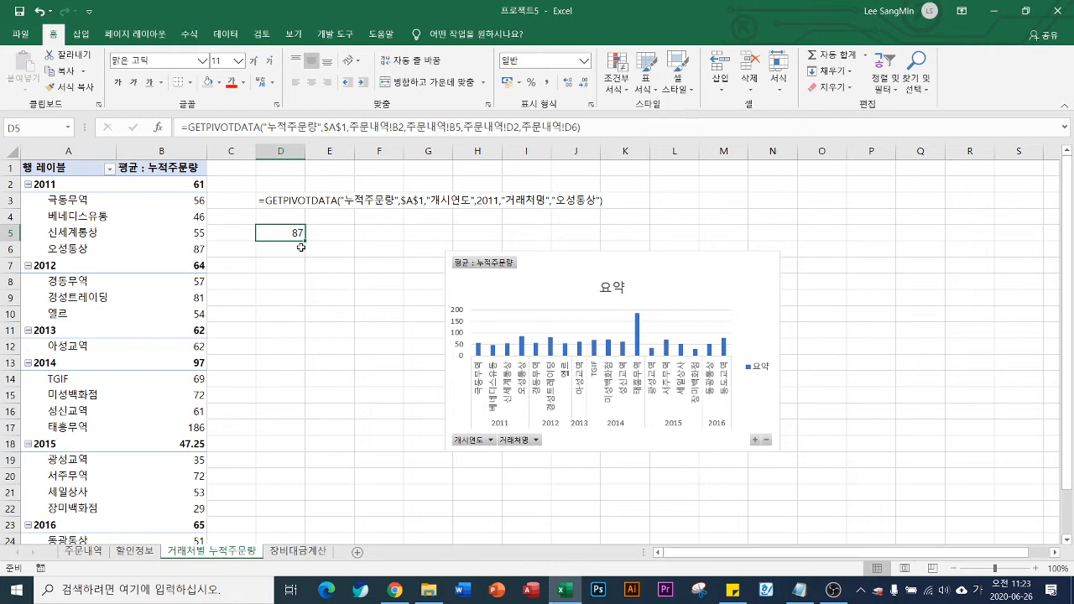
- Enter the GETPIVOTDATA formula for 미성백화점 in 2014 as text in D16, and move the pivot chart clear of it
{"action": "left_click", "coordinate": [282, 412]}
{"action": "type", "text": "="}
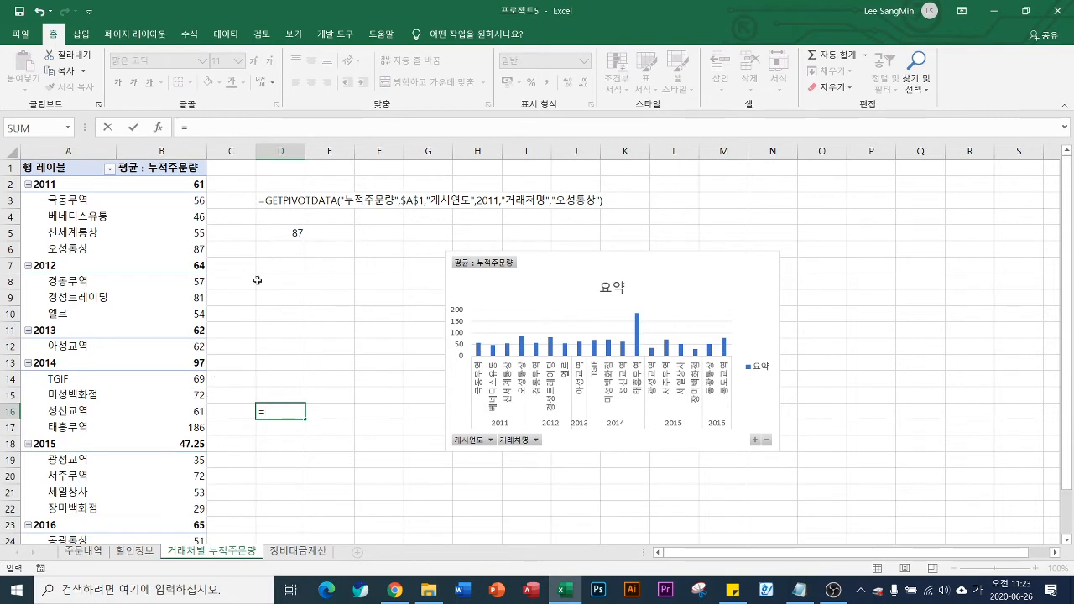
{"action": "left_click", "coordinate": [193, 397]}
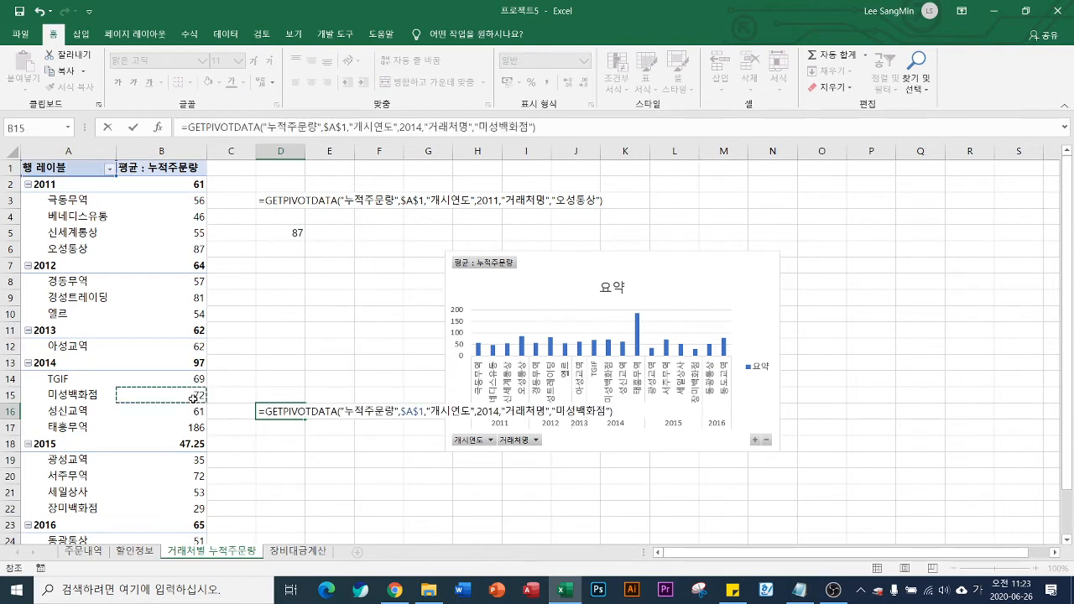
{"action": "left_click", "coordinate": [258, 411]}
{"action": "type", "text": "'"}
{"action": "key", "text": "Return"}
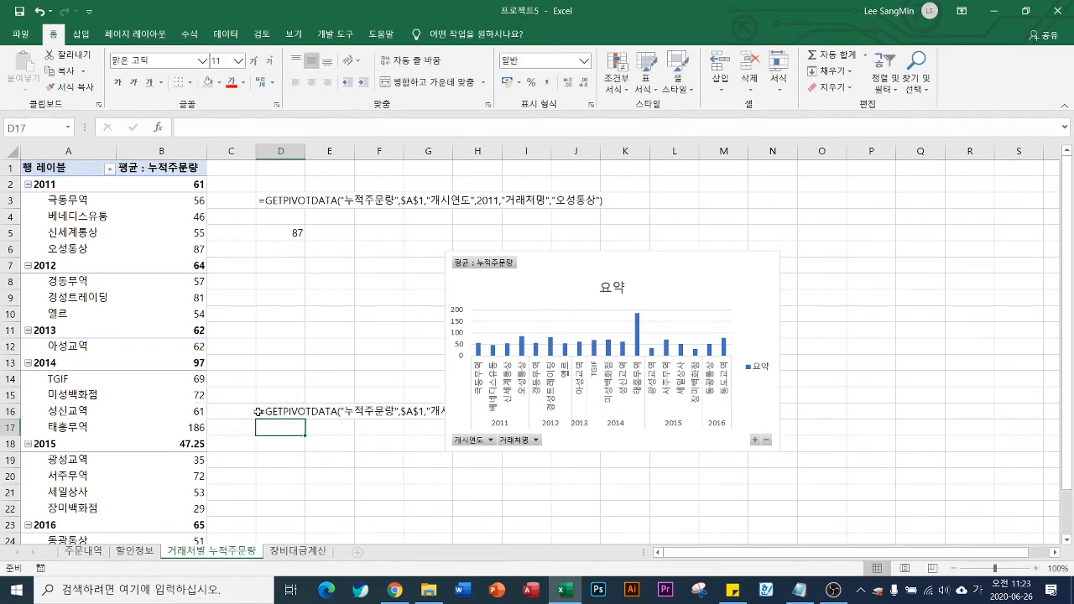
{"action": "left_click_drag", "start_coordinate": [742, 273], "coordinate": [925, 201]}
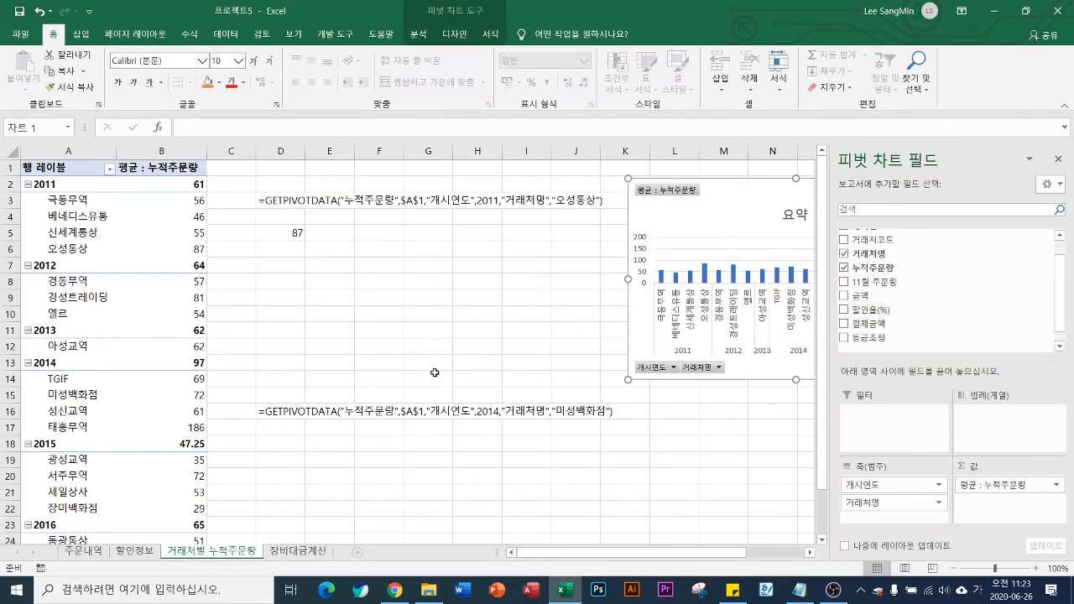
{"action": "left_click", "coordinate": [267, 426]}
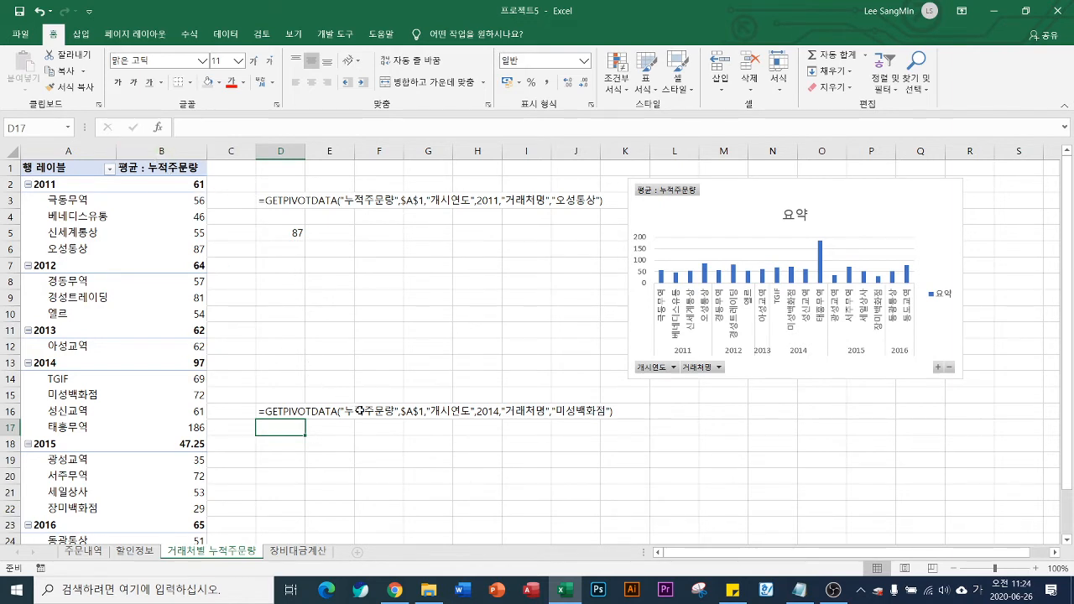
- Review the arguments of the GETPIVOTDATA formula in D5 and the source data on the 주문내역 sheet
{"action": "left_click", "coordinate": [359, 410]}
{"action": "left_click", "coordinate": [284, 233]}
{"action": "left_click", "coordinate": [288, 127]}
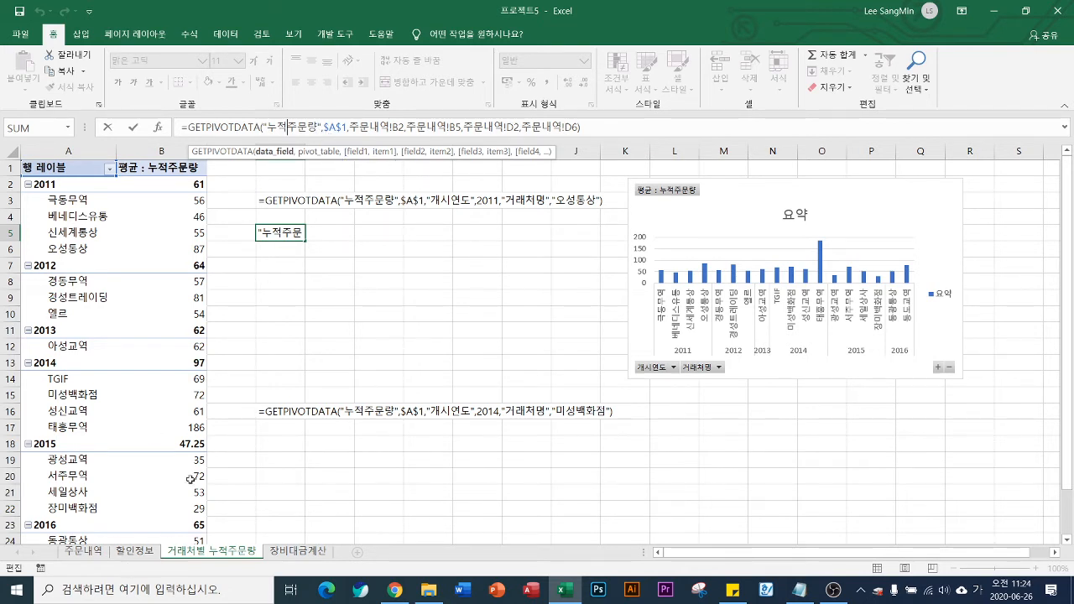
{"action": "key", "text": "Return"}
{"action": "left_click", "coordinate": [84, 551]}
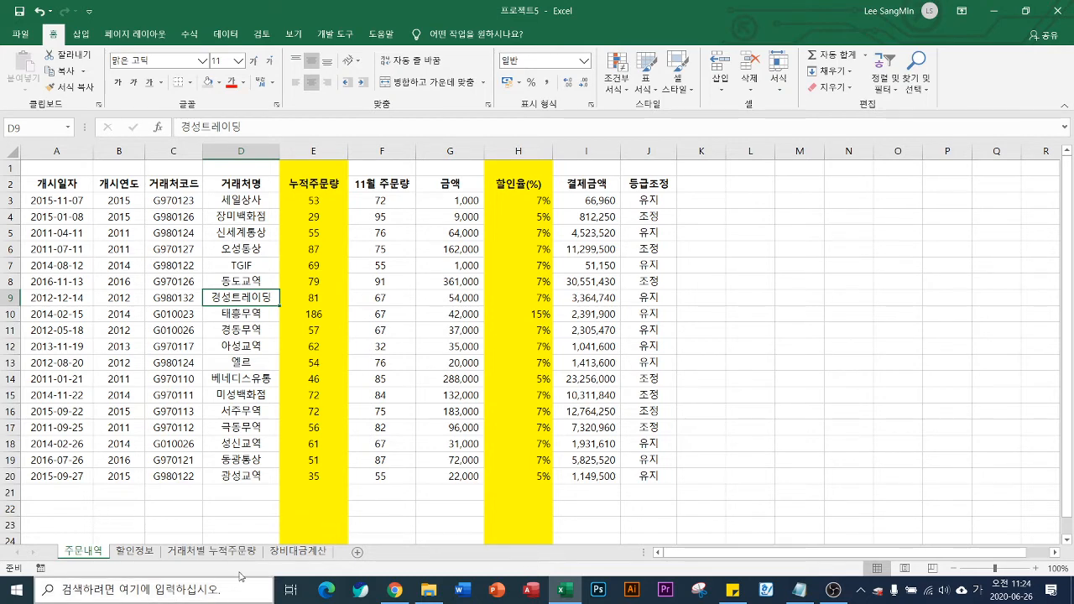
- On the 거래처별 누적주문량 sheet, move the pivot chart between the two formula texts, then insert a 개시연도 slicer beside it
{"action": "left_click", "coordinate": [222, 552]}
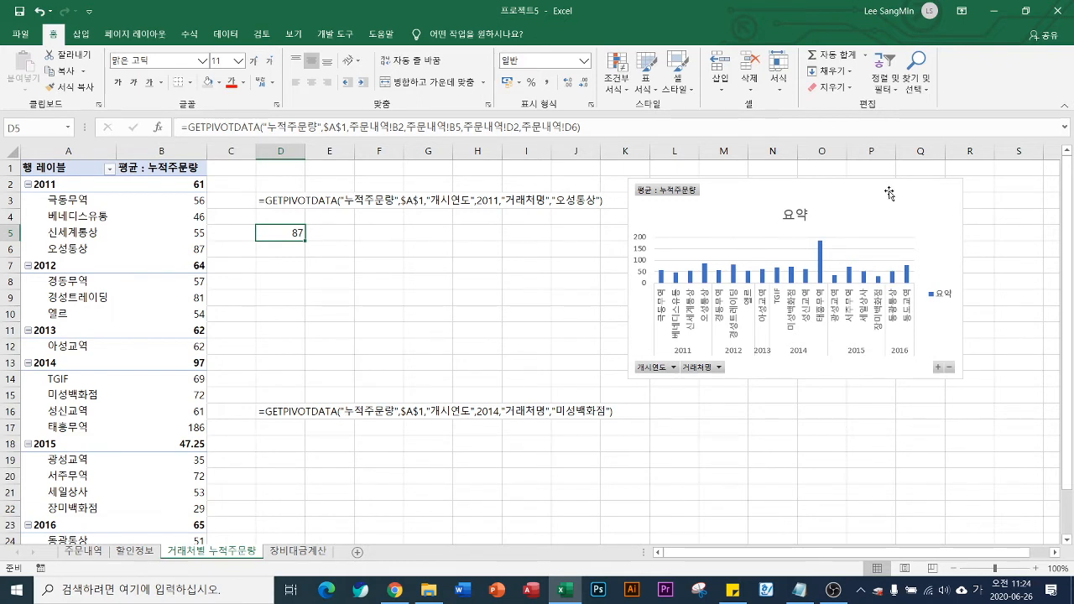
{"action": "left_click_drag", "start_coordinate": [871, 195], "coordinate": [532, 233]}
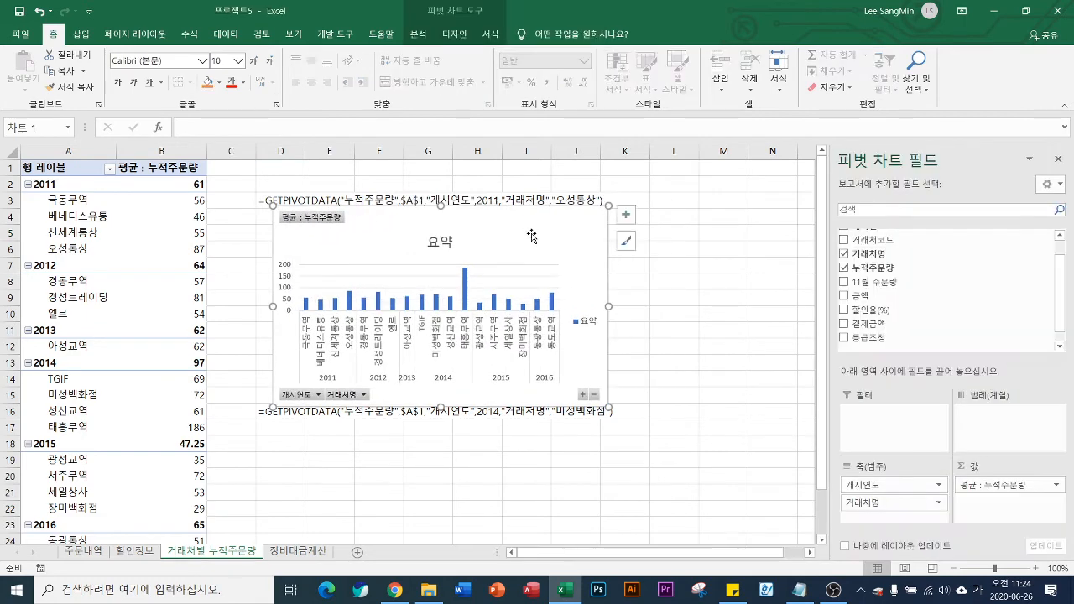
{"action": "left_click", "coordinate": [421, 34]}
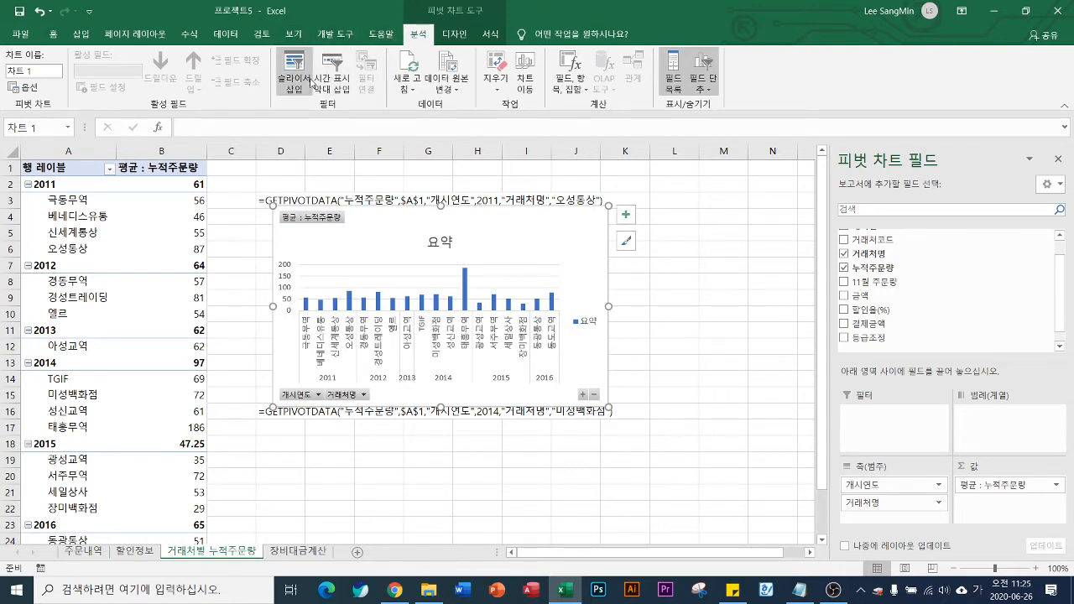
{"action": "left_click", "coordinate": [295, 69]}
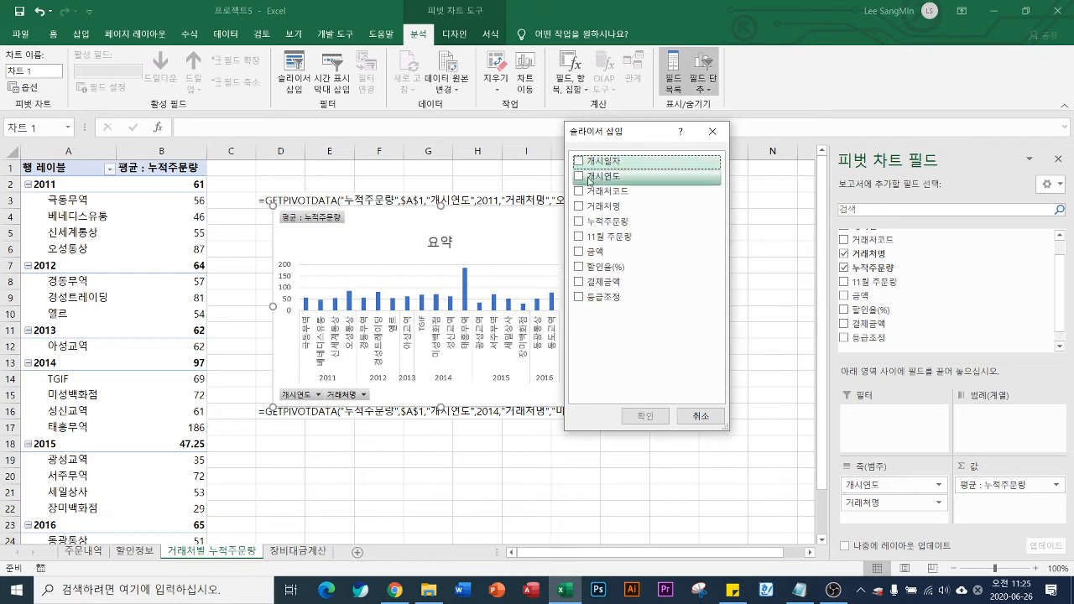
{"action": "left_click", "coordinate": [590, 178]}
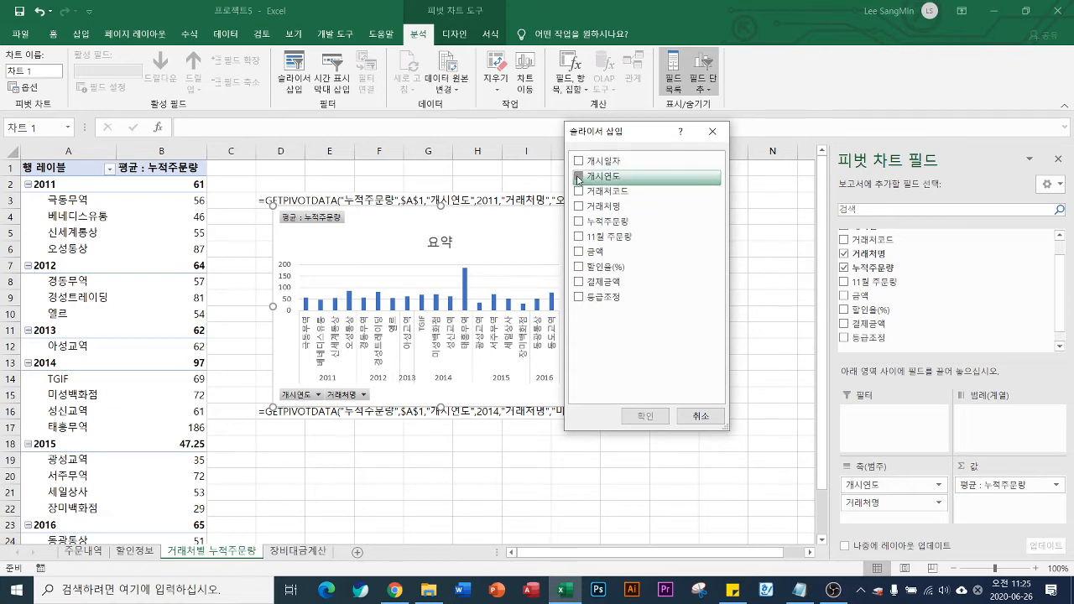
{"action": "left_click", "coordinate": [645, 416]}
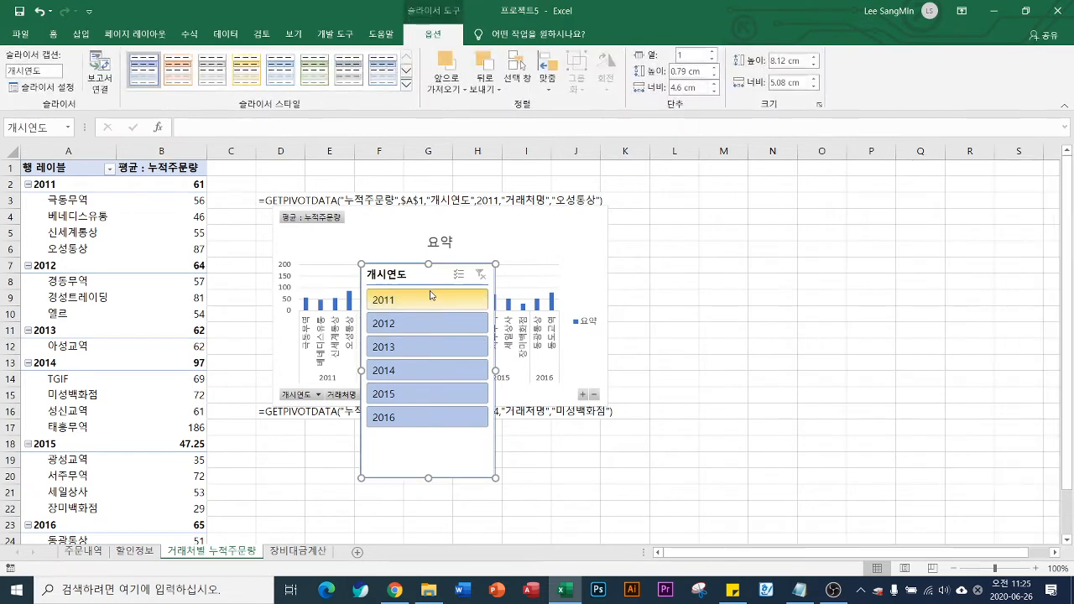
{"action": "left_click_drag", "start_coordinate": [421, 276], "coordinate": [752, 212]}
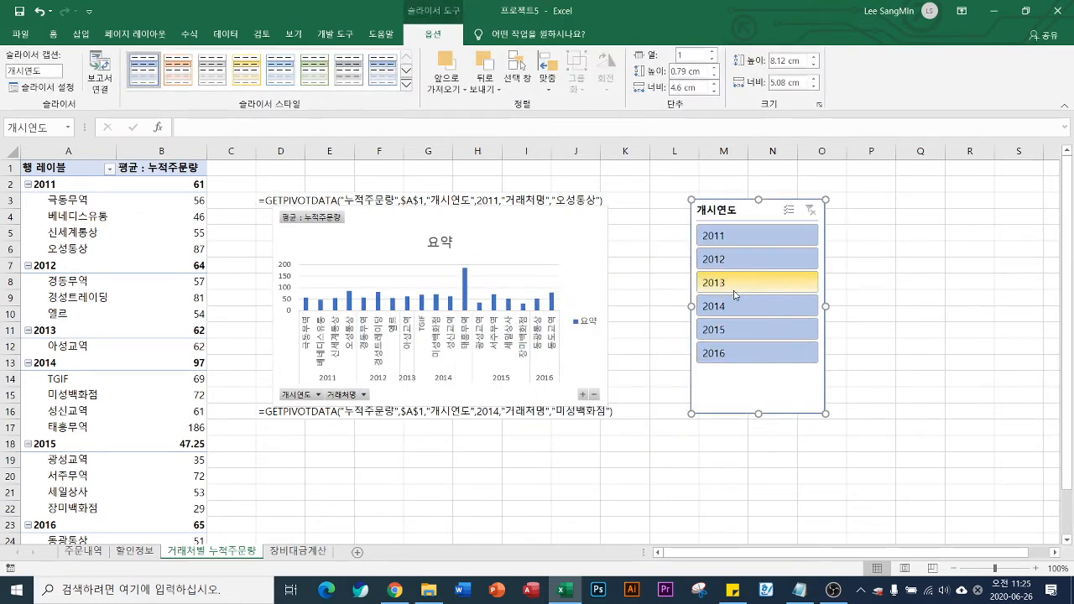
- Filter the pivot chart to the years 2011, 2013 and 2016 with the 개시연도 slicer and move the slicer closer to the chart
{"action": "left_click", "coordinate": [735, 289]}
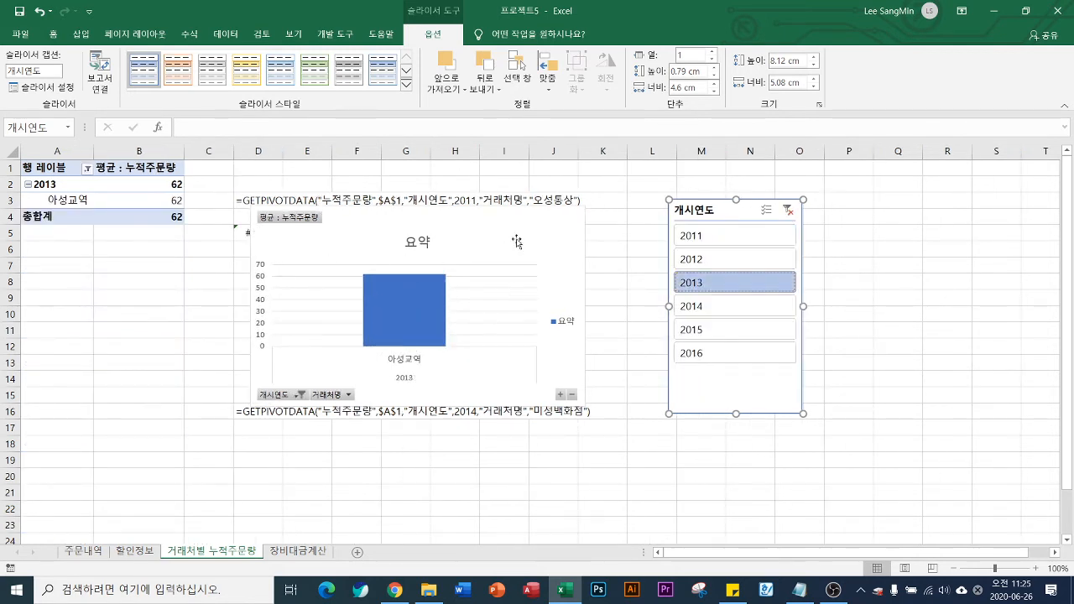
{"action": "left_click", "coordinate": [743, 356], "text": "ctrl"}
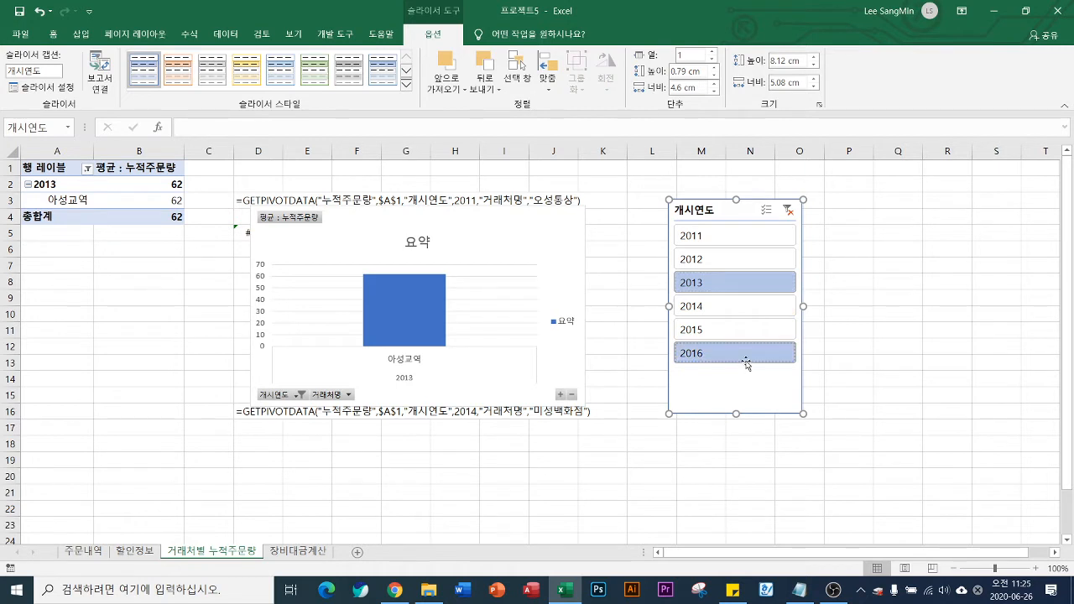
{"action": "left_click", "coordinate": [715, 242], "text": "ctrl"}
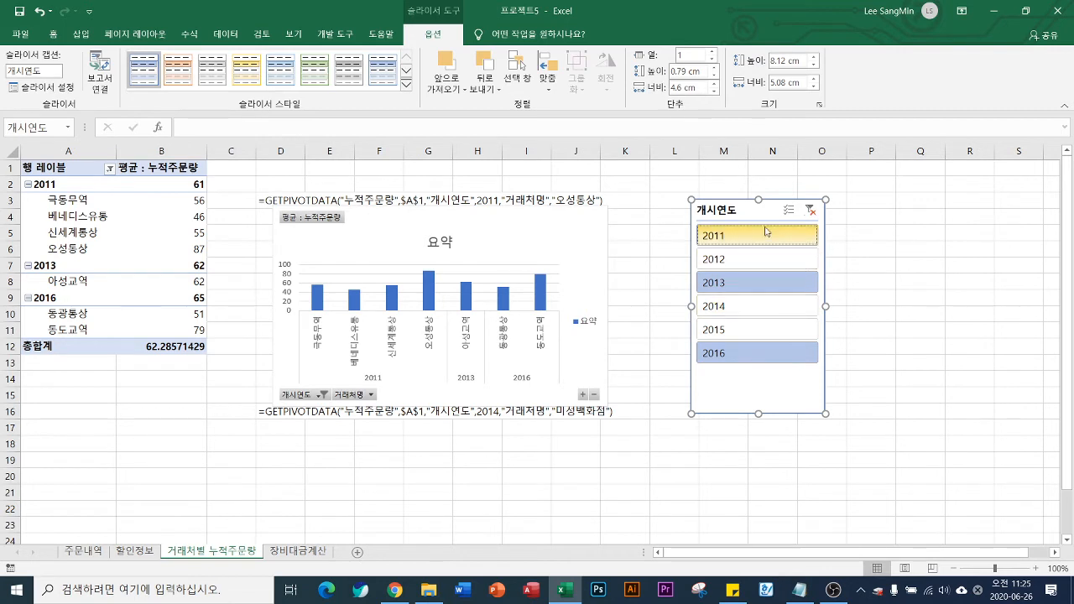
{"action": "left_click_drag", "start_coordinate": [758, 206], "coordinate": [693, 217]}
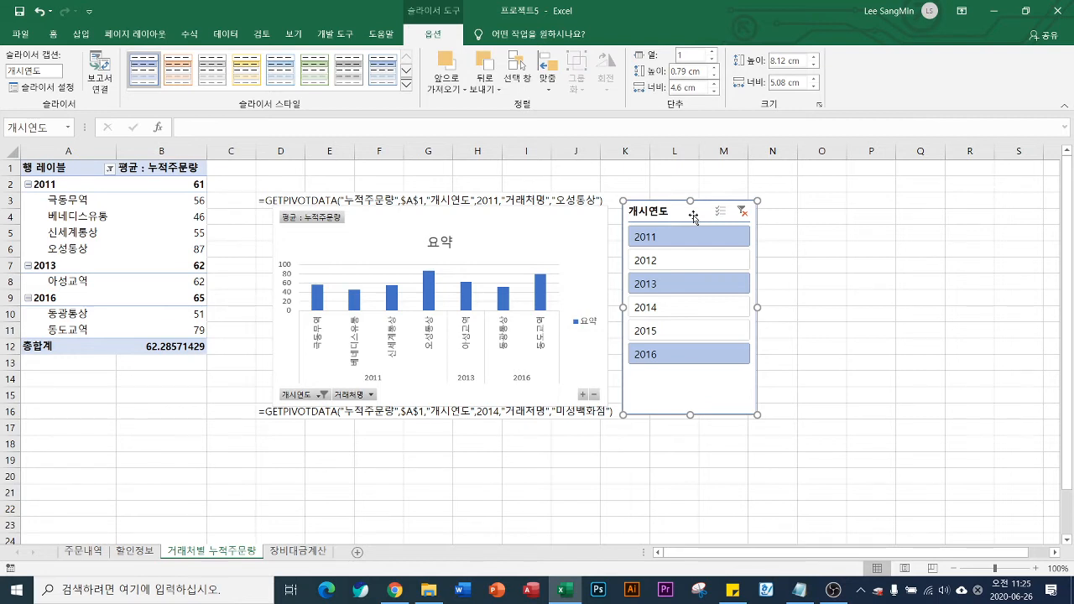
- On the 장비대금계산 sheet, enter the sample loan amount 10000000 in J4, in the empty area beside the rental table
{"action": "left_click", "coordinate": [300, 551]}
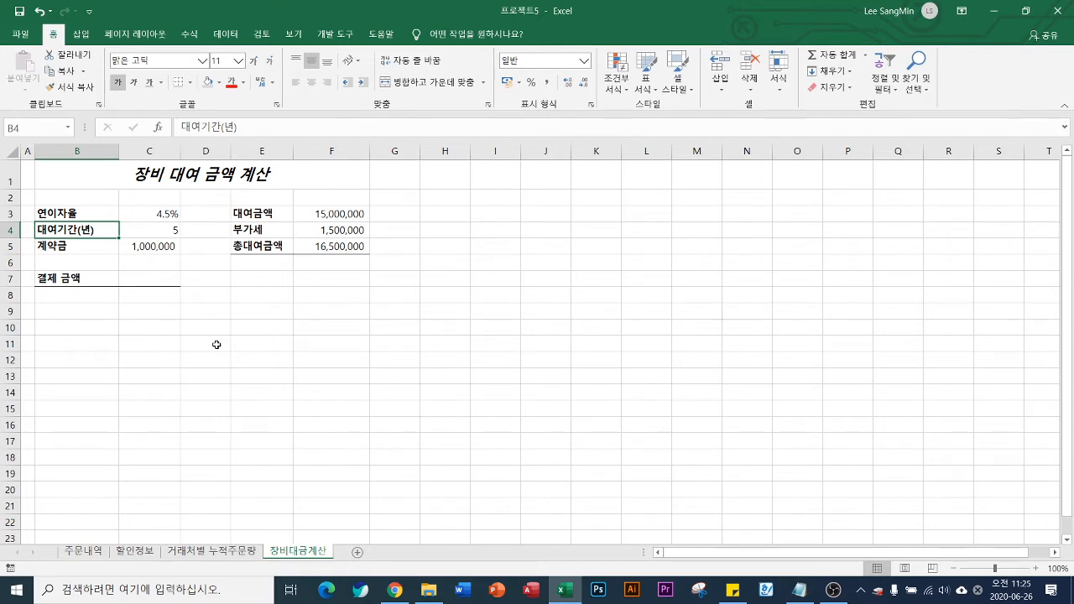
{"action": "left_click", "coordinate": [157, 279]}
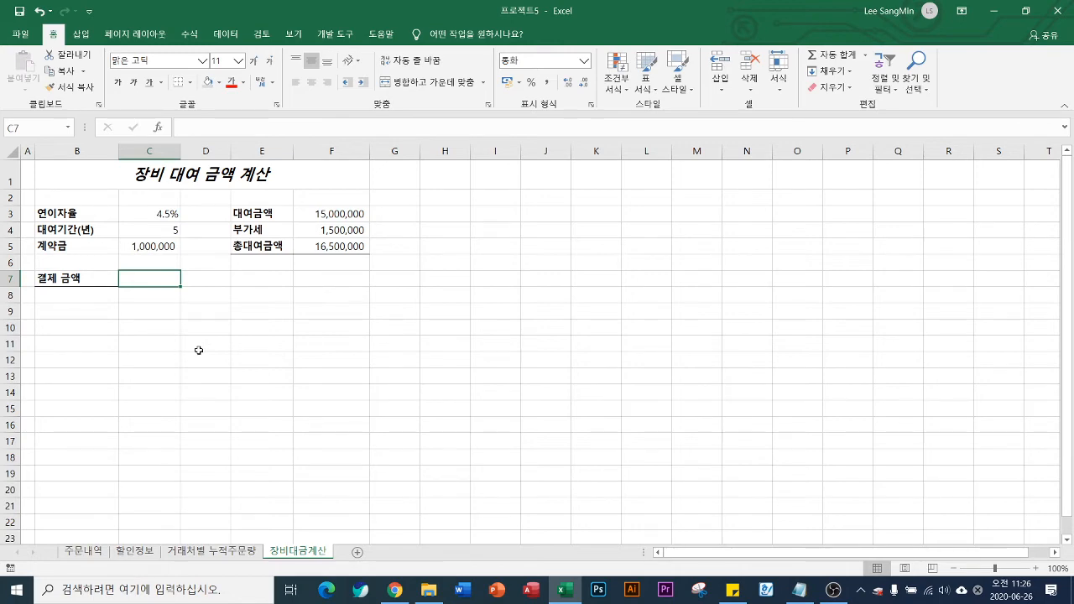
{"action": "left_click", "coordinate": [1036, 568]}
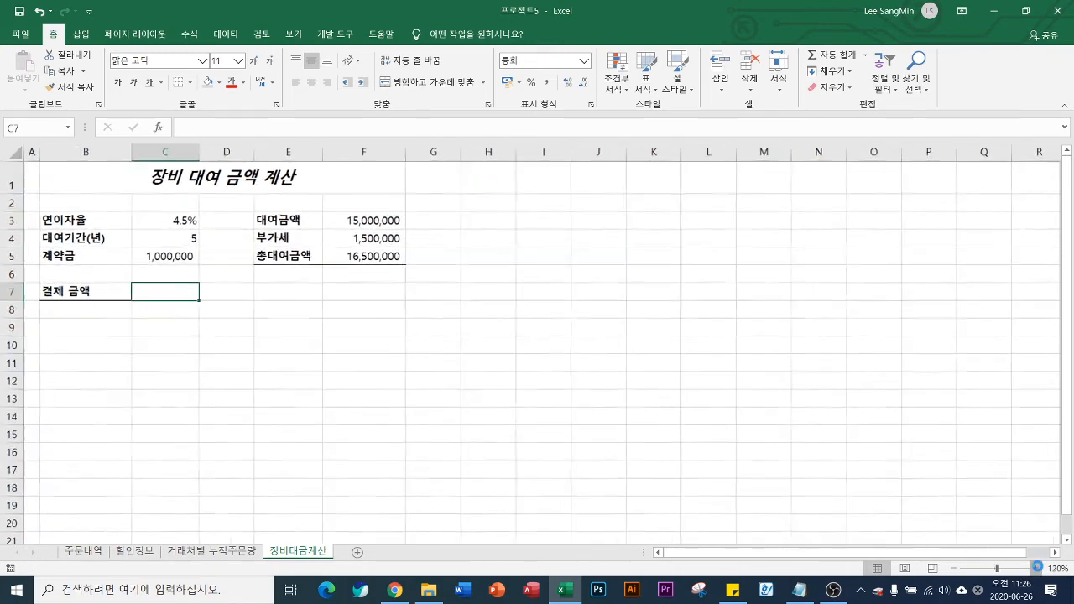
{"action": "left_click", "coordinate": [1036, 568]}
{"action": "left_click", "coordinate": [1035, 568]}
{"action": "left_click", "coordinate": [1036, 568]}
{"action": "left_click", "coordinate": [1036, 568]}
{"action": "left_click_drag", "start_coordinate": [971, 553], "coordinate": [1003, 554]}
{"action": "left_click", "coordinate": [1054, 553]}
{"action": "left_click", "coordinate": [1055, 553]}
{"action": "left_click", "coordinate": [1054, 553]}
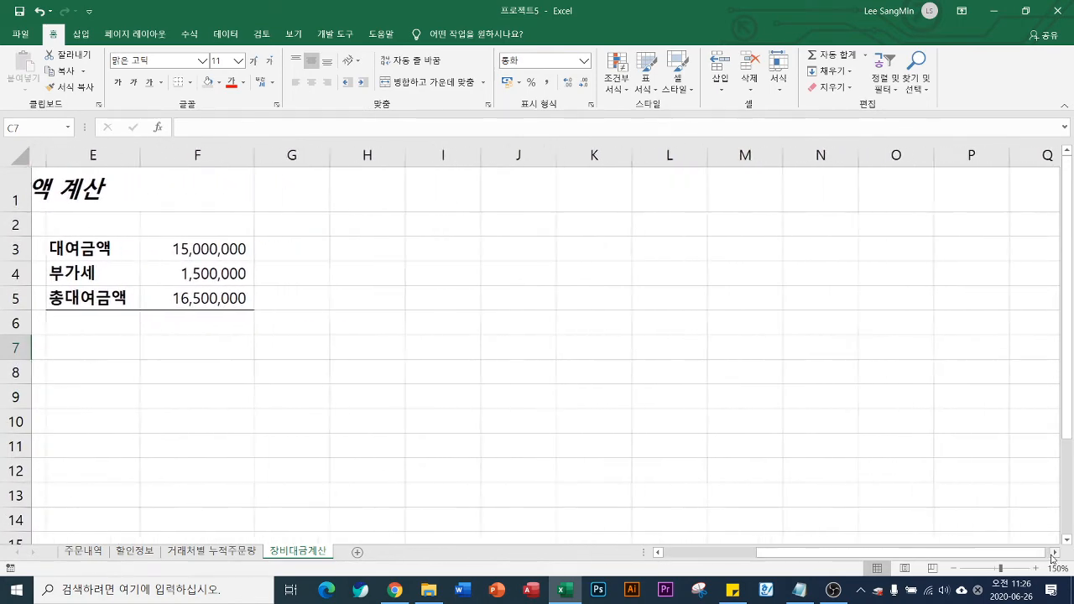
{"action": "left_click", "coordinate": [1054, 553]}
{"action": "left_click", "coordinate": [415, 278]}
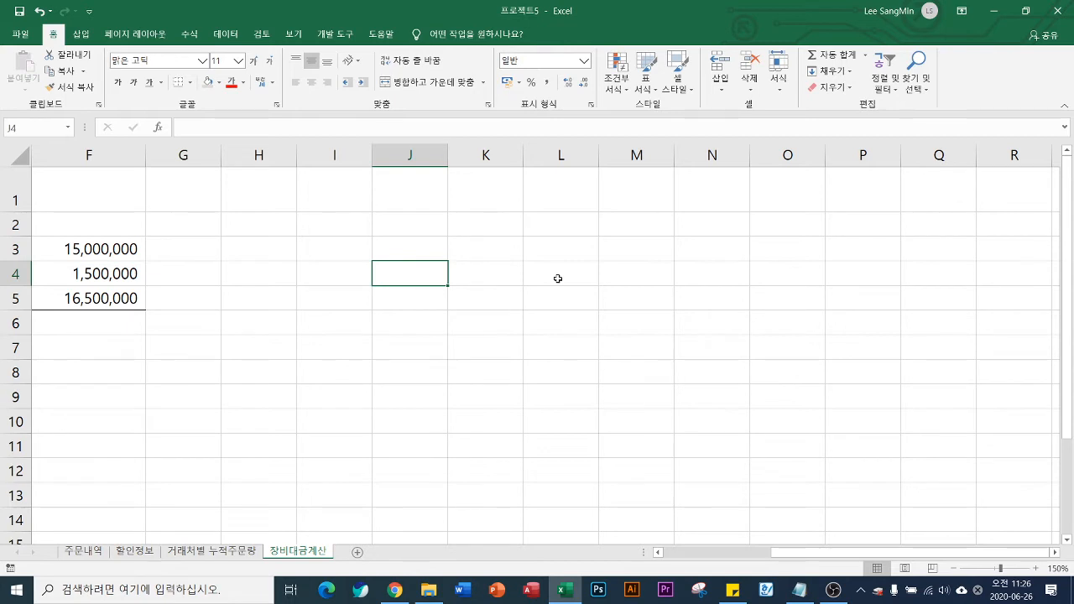
{"action": "type", "text": "10"}
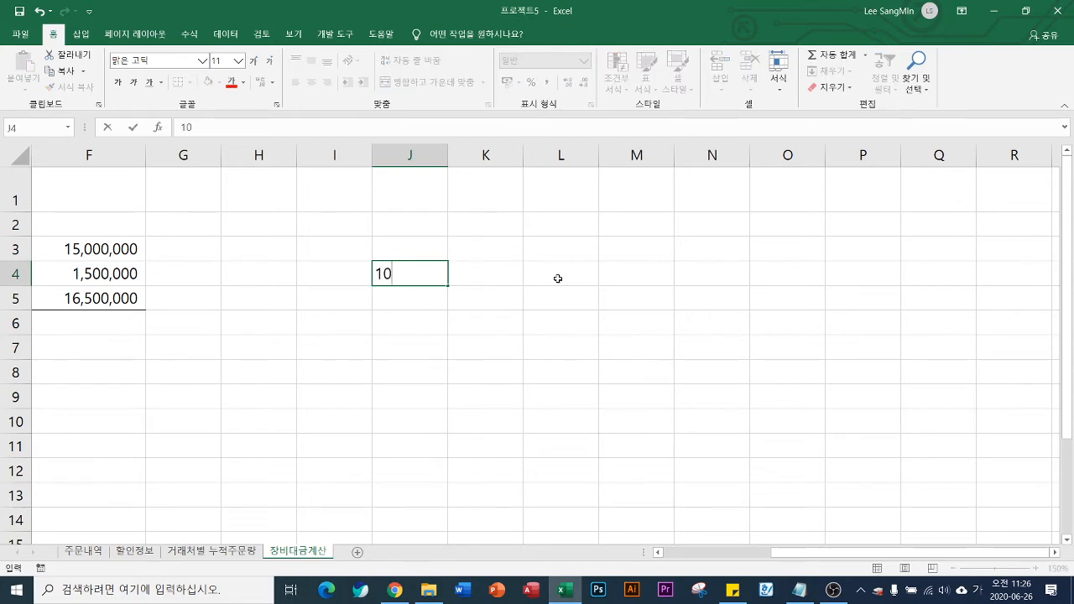
{"action": "type", "text": "000000"}
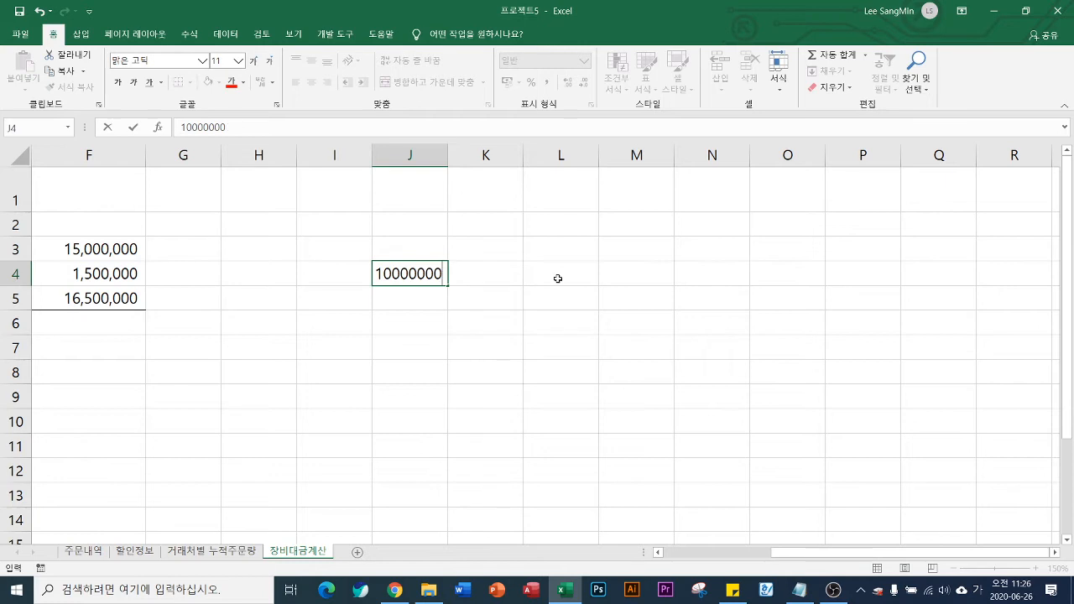
{"action": "key", "text": "Tab"}
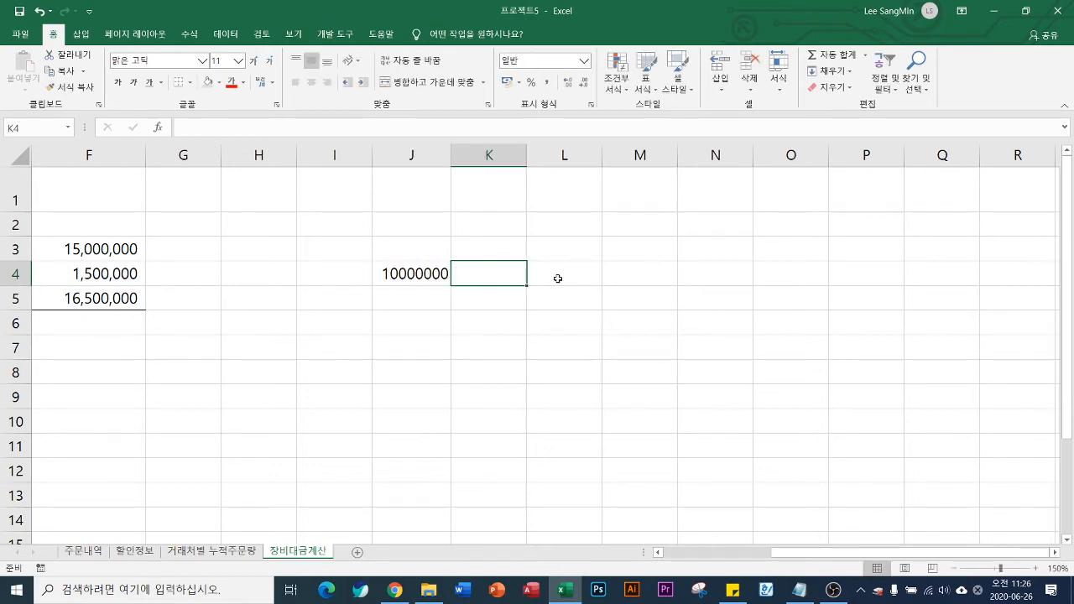
- Enter the heading 년이율 in K3, above the cell beside the sample loan amount
{"action": "key", "text": "Up"}
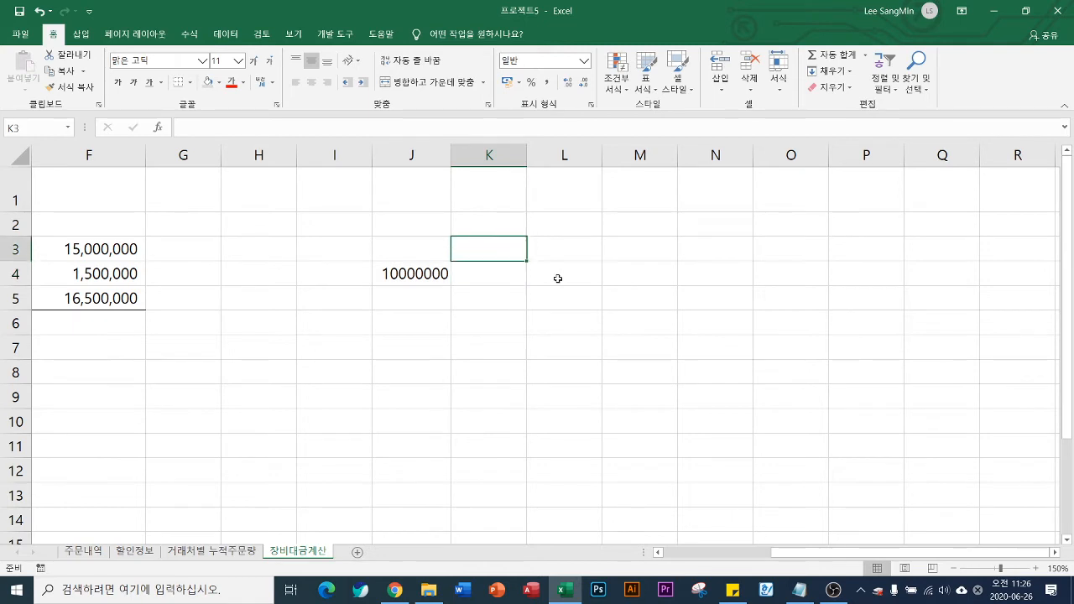
{"action": "type", "text": "sus"}
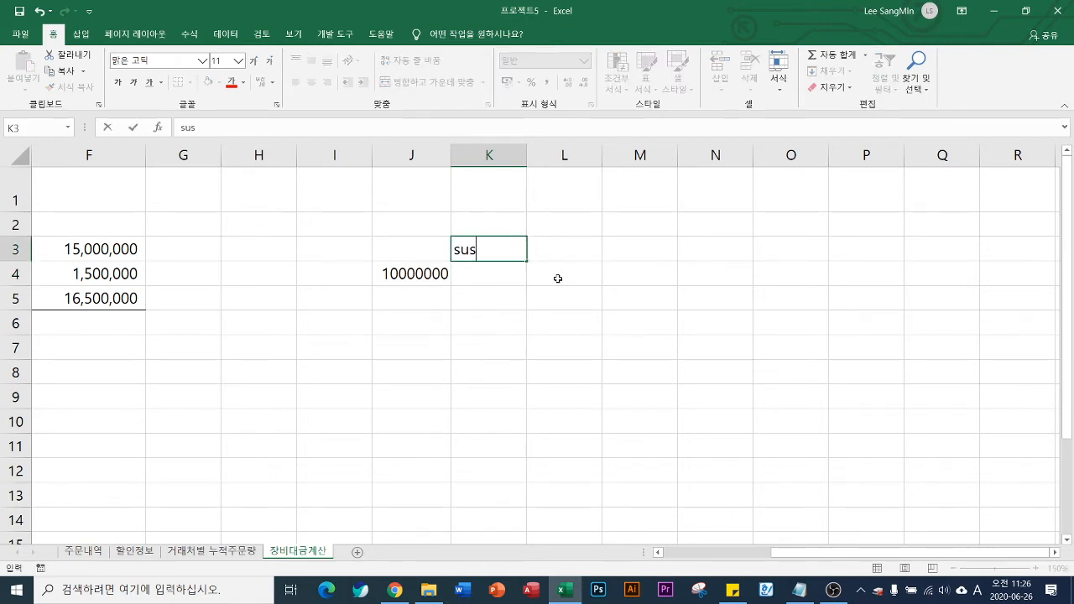
{"action": "key", "text": "BackSpace"}
{"action": "key", "text": "BackSpace"}
{"action": "key", "text": "BackSpace"}
{"action": "key", "text": "Hangul"}
{"action": "type", "text": "년잉"}
{"action": "type", "text": "율"}
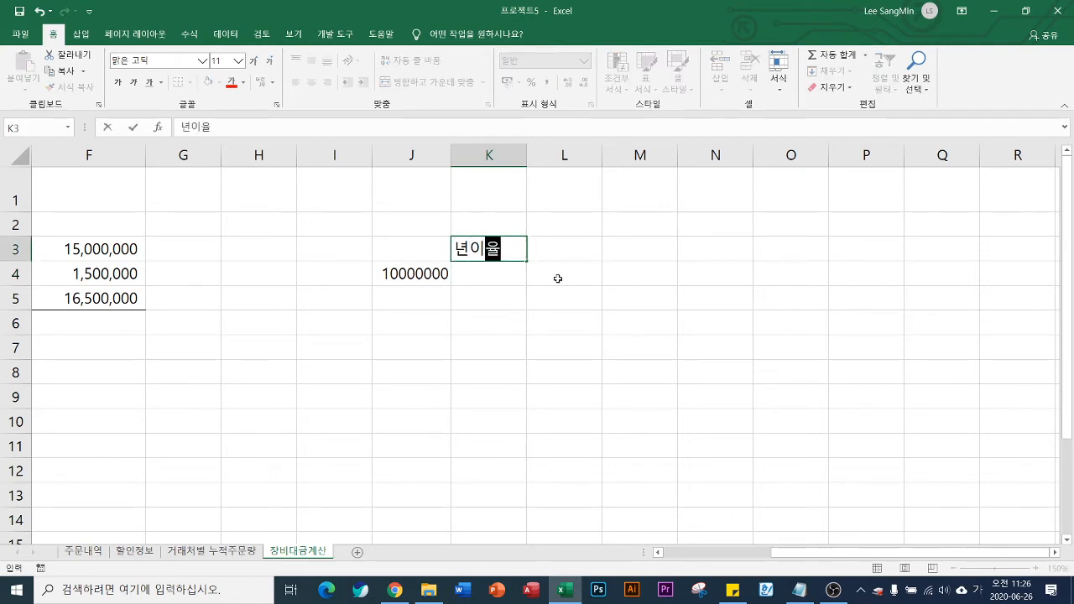
{"action": "key", "text": "Return"}
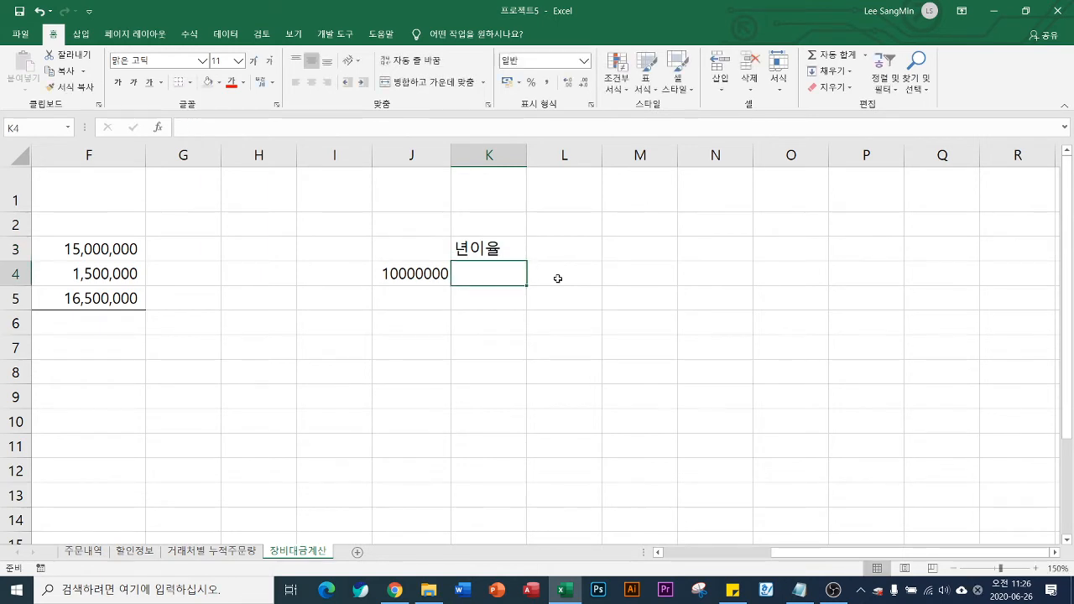
- Enter an annual rate of 3.5% in K4 under the 년이율 heading
{"action": "type", "text": "2.5%"}
{"action": "key", "text": "BackSpace"}
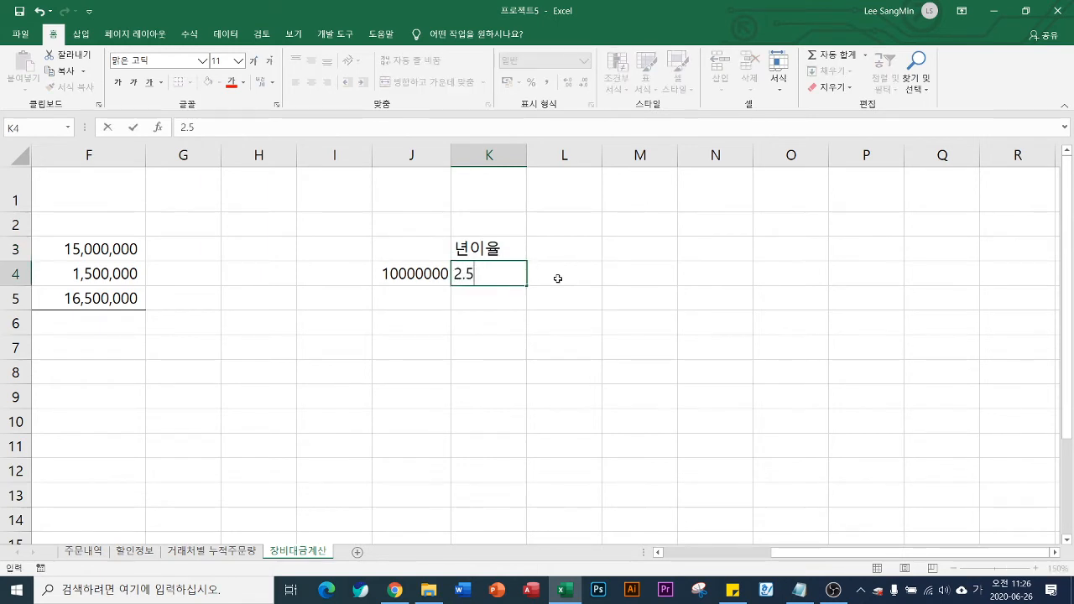
{"action": "key", "text": "BackSpace"}
{"action": "key", "text": "BackSpace"}
{"action": "key", "text": "BackSpace"}
{"action": "type", "text": ".35"}
{"action": "key", "text": "BackSpace"}
{"action": "key", "text": "BackSpace"}
{"action": "type", "text": "3.5%"}
{"action": "left_click", "coordinate": [557, 277]}
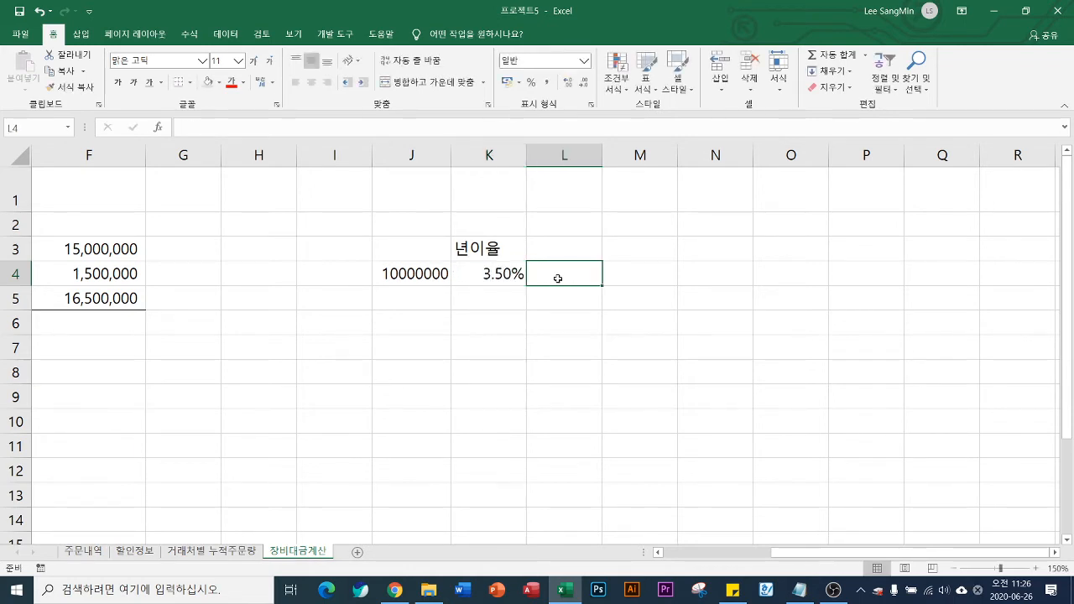
- Enter 5 in L4 as the sample repayment period in years
{"action": "key", "text": "Up"}
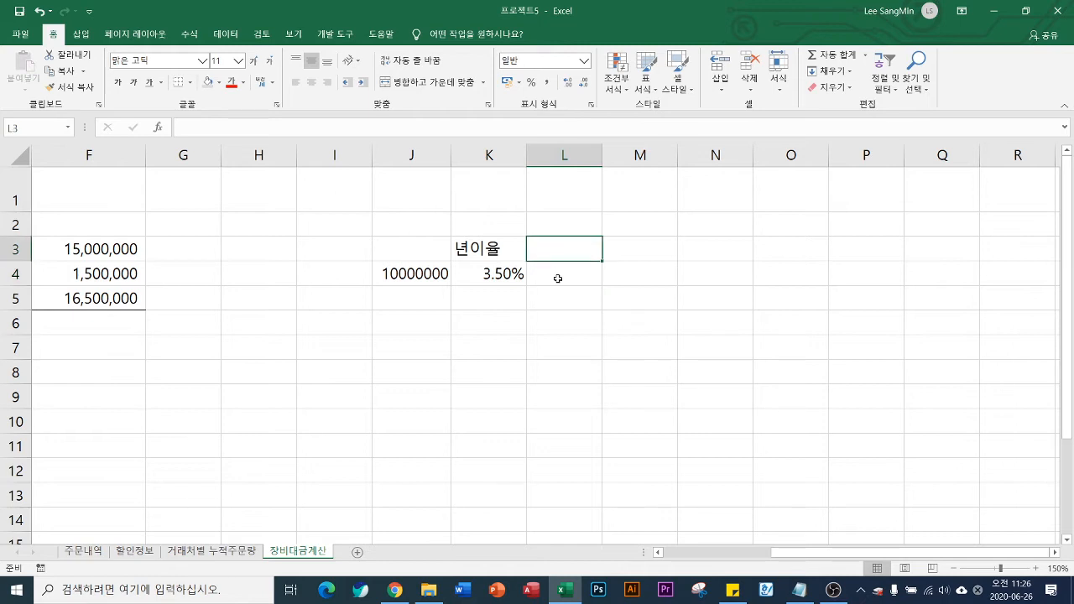
{"action": "left_click", "coordinate": [557, 278]}
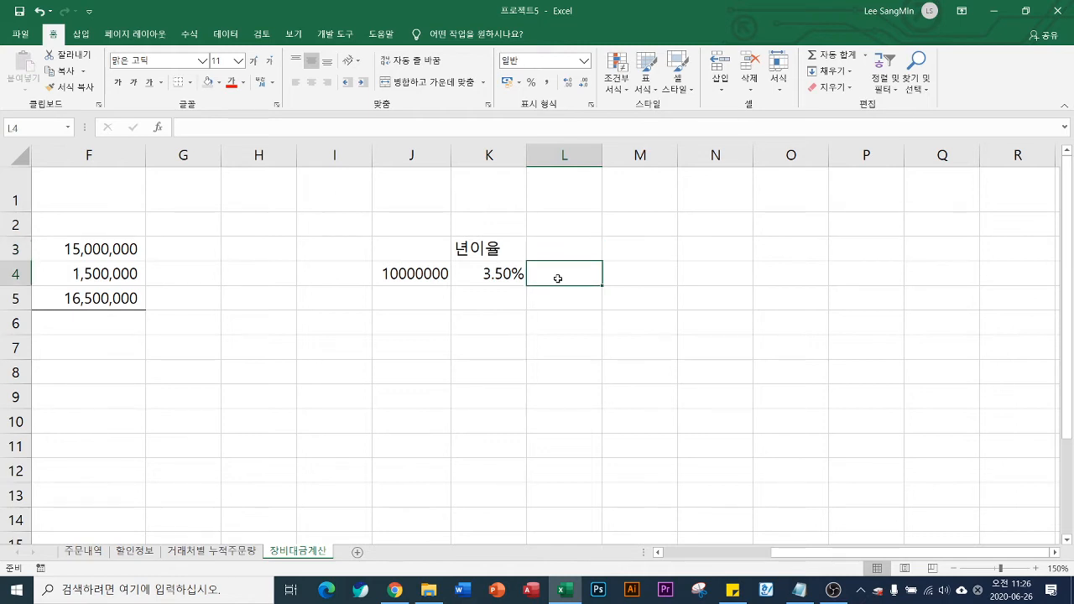
{"action": "type", "text": "5"}
{"action": "key", "text": "Return"}
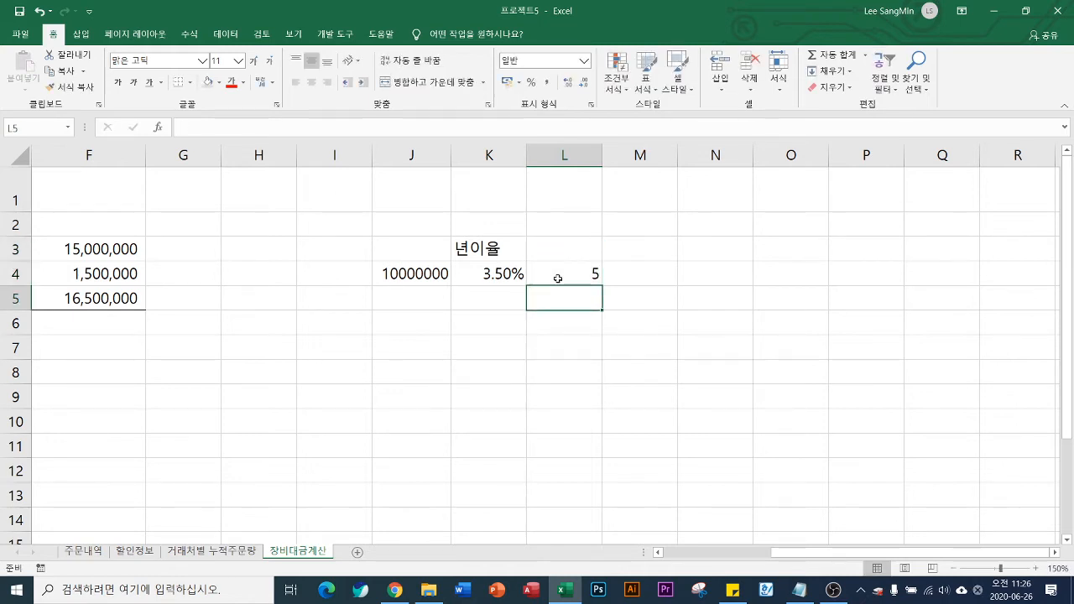
- Enter the heading 상환기간(년) in L3 above the sample repayment period
{"action": "key", "text": "Left"}
{"action": "key", "text": "Left"}
{"action": "key", "text": "Down"}
{"action": "key", "text": "Down"}
{"action": "key", "text": "Up"}
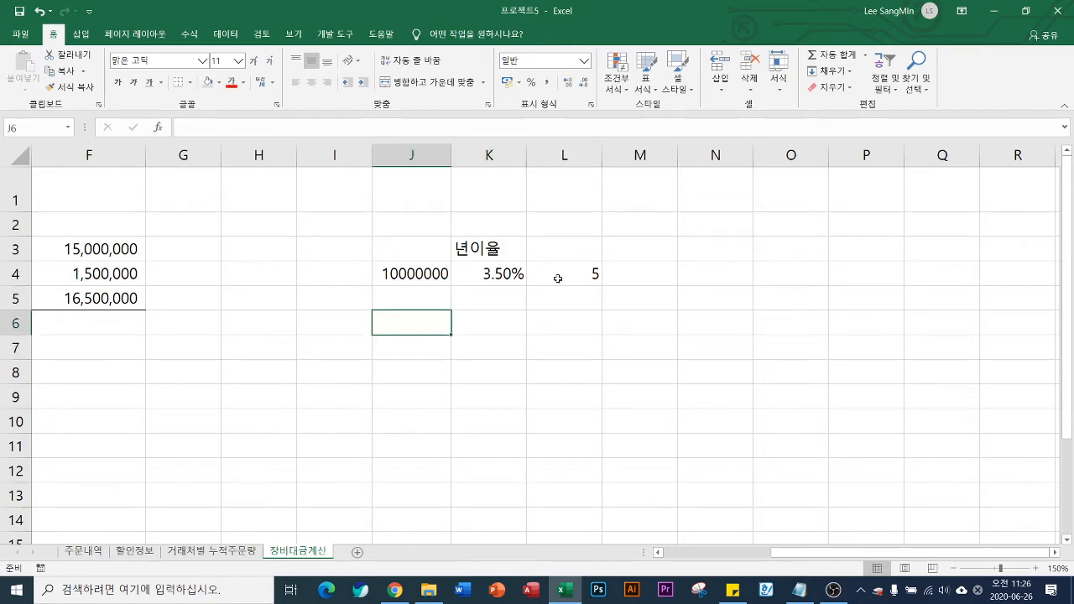
{"action": "key", "text": "Up"}
{"action": "key", "text": "Up"}
{"action": "key", "text": "Up"}
{"action": "key", "text": "Up"}
{"action": "key", "text": "Down"}
{"action": "key", "text": "Right"}
{"action": "key", "text": "Right"}
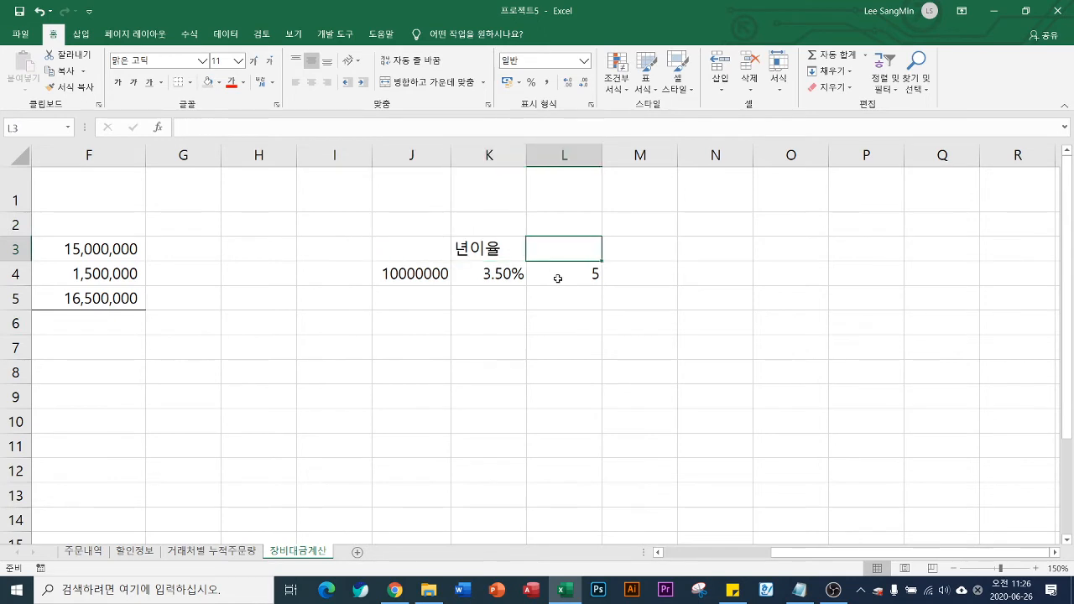
{"action": "type", "text": "tㅏ"}
{"action": "key", "text": "BackSpace"}
{"action": "key", "text": "BackSpace"}
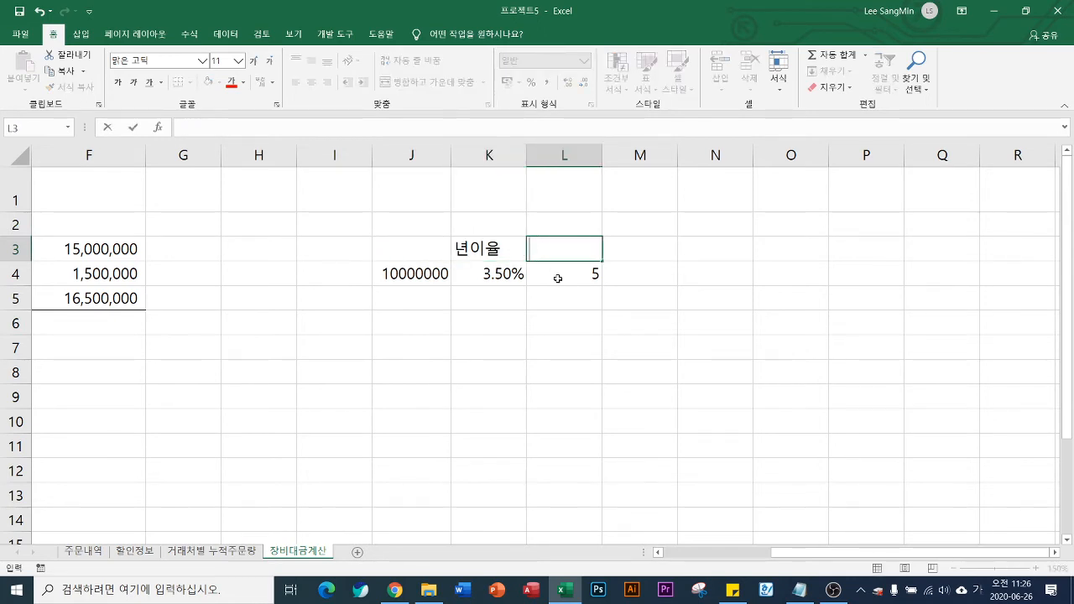
{"action": "type", "text": "tkd"}
{"action": "key", "text": "BackSpace"}
{"action": "key", "text": "BackSpace"}
{"action": "key", "text": "BackSpace"}
{"action": "key", "text": "Hangul"}
{"action": "type", "text": "사ㅇ환기간(년"}
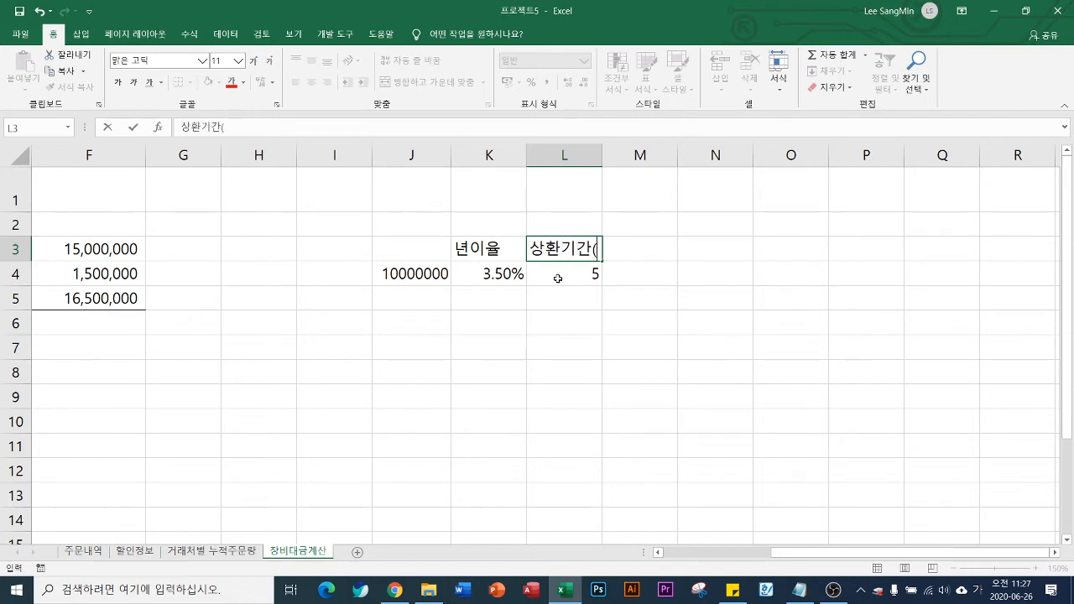
{"action": "type", "text": ")"}
{"action": "key", "text": "Return"}
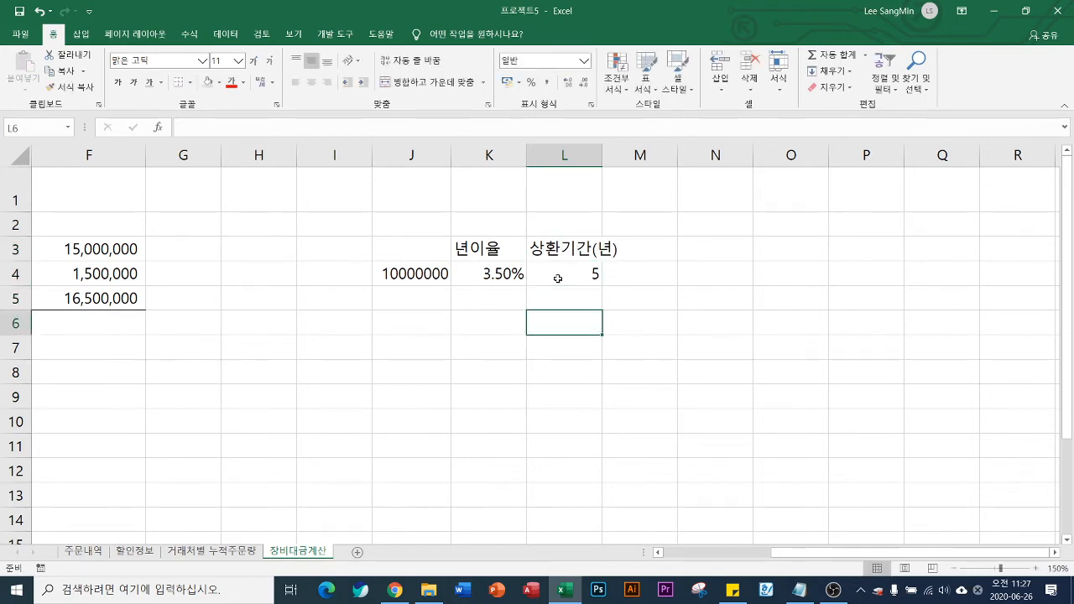
- Start a PMT formula in J6 with K4/12 as the monthly interest rate
{"action": "key", "text": "Left"}
{"action": "key", "text": "Left"}
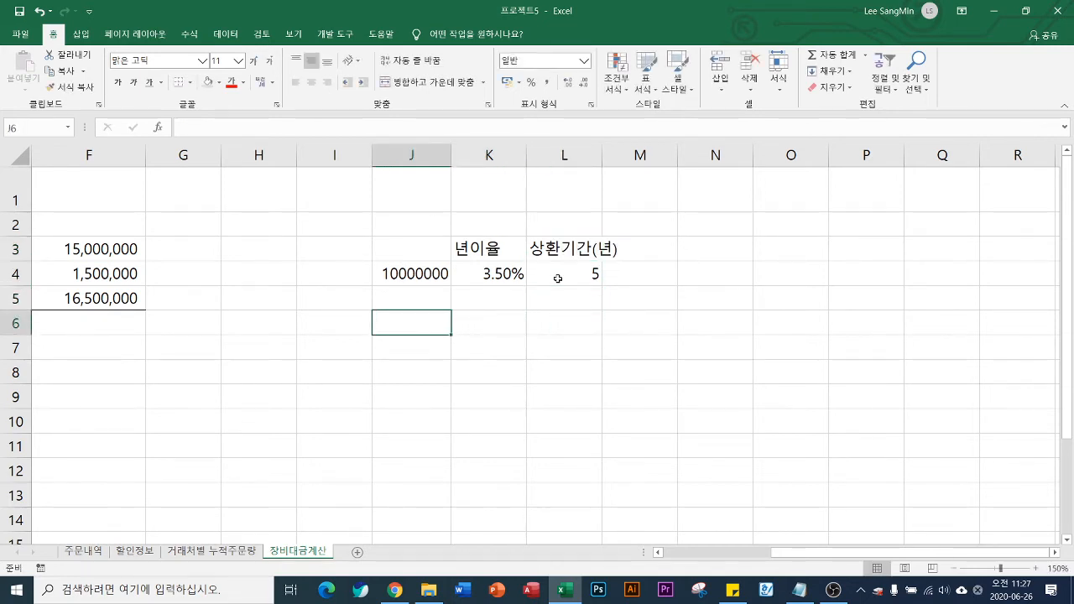
{"action": "type", "text": "="}
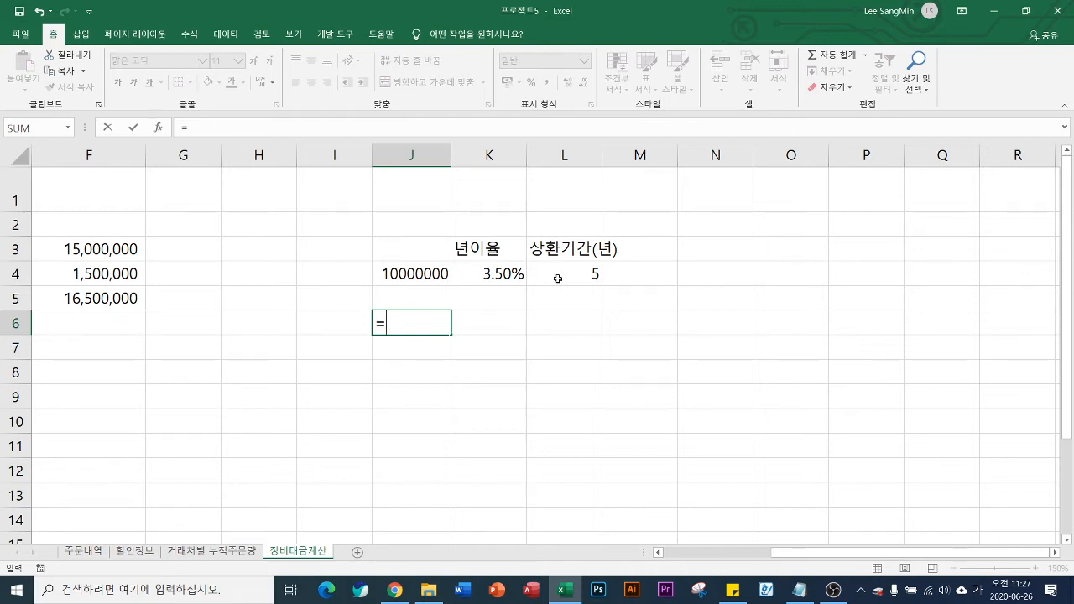
{"action": "type", "text": "ㅔ"}
{"action": "key", "text": "BackSpace"}
{"action": "key", "text": "Hangul"}
{"action": "type", "text": "pmt"}
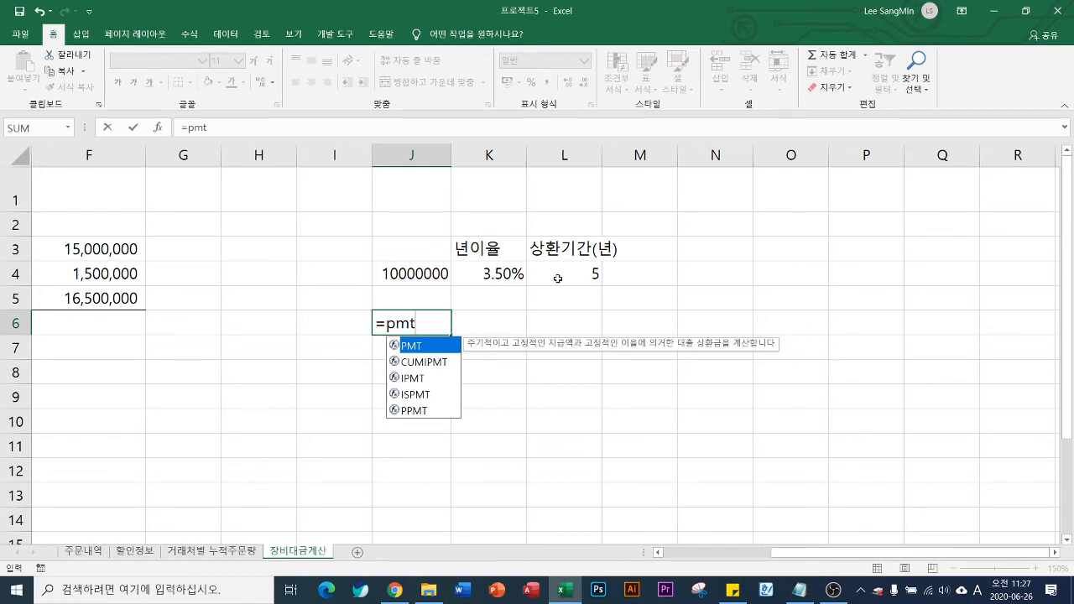
{"action": "key", "text": "Tab"}
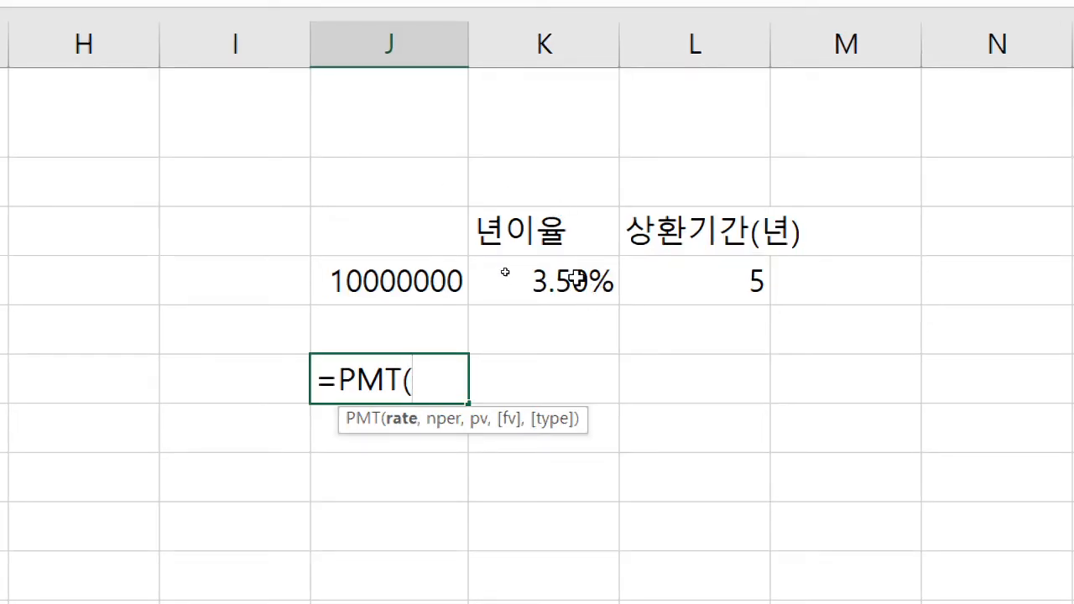
{"action": "left_click", "coordinate": [568, 273]}
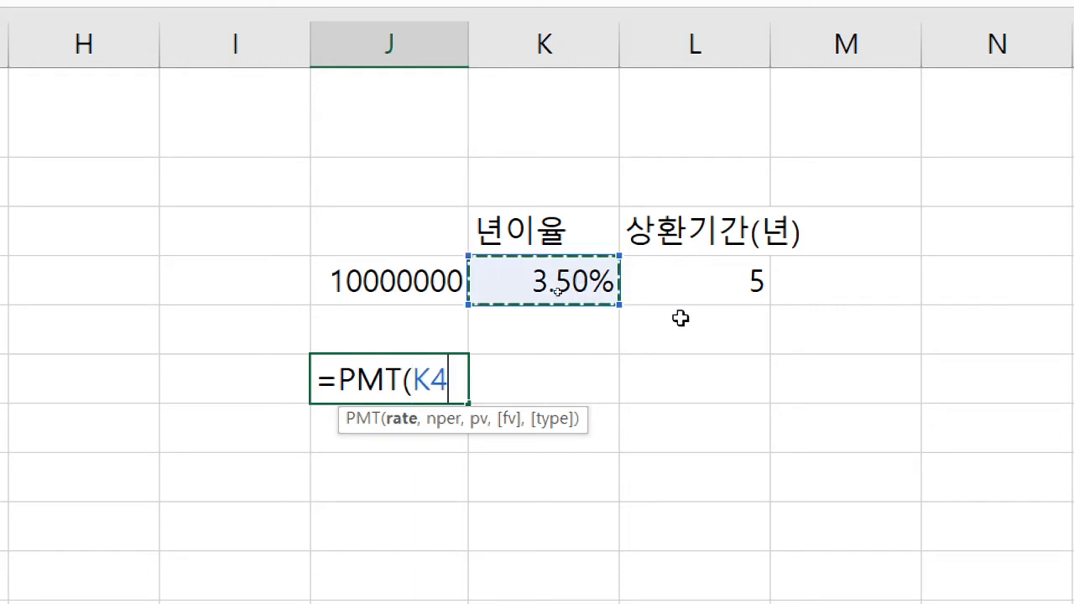
{"action": "type", "text": "/12"}
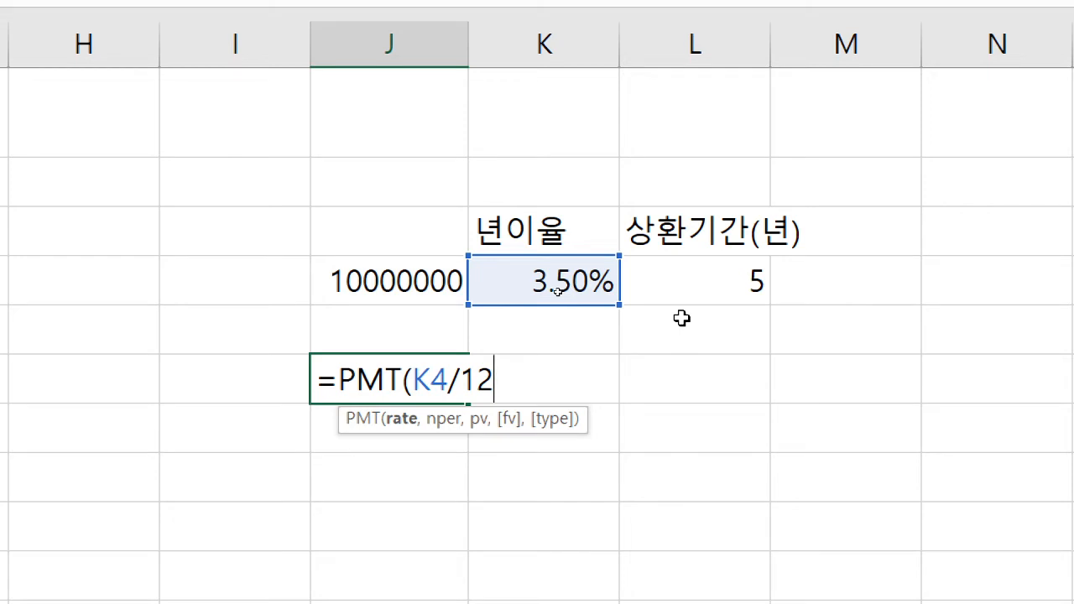
- Complete the J6 payment formula with L4*12 as the number of periods and J4 as the present value
{"action": "type", "text": ","}
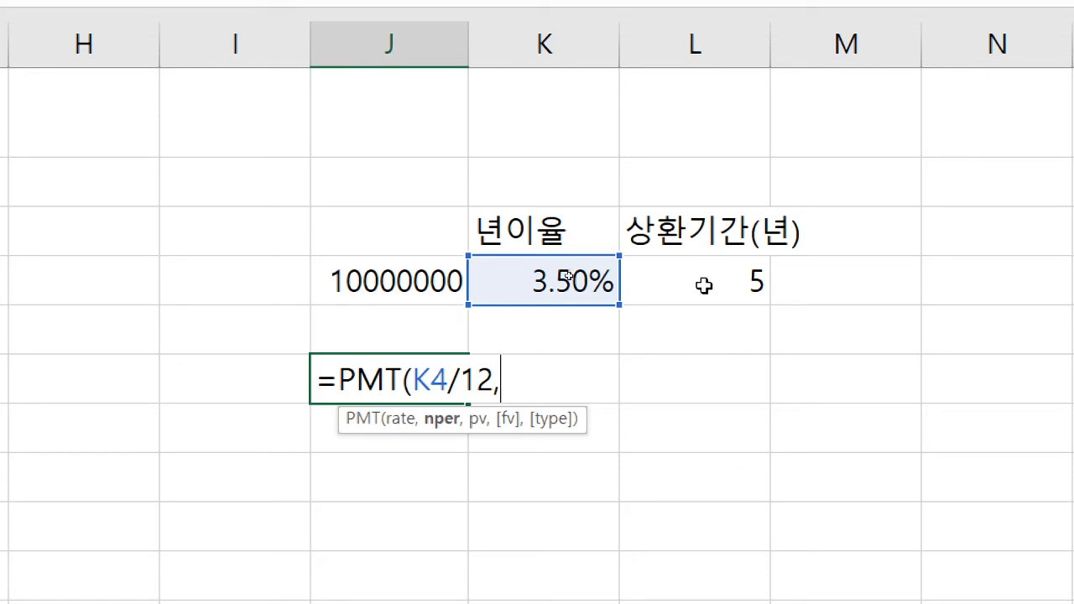
{"action": "left_click", "coordinate": [703, 286]}
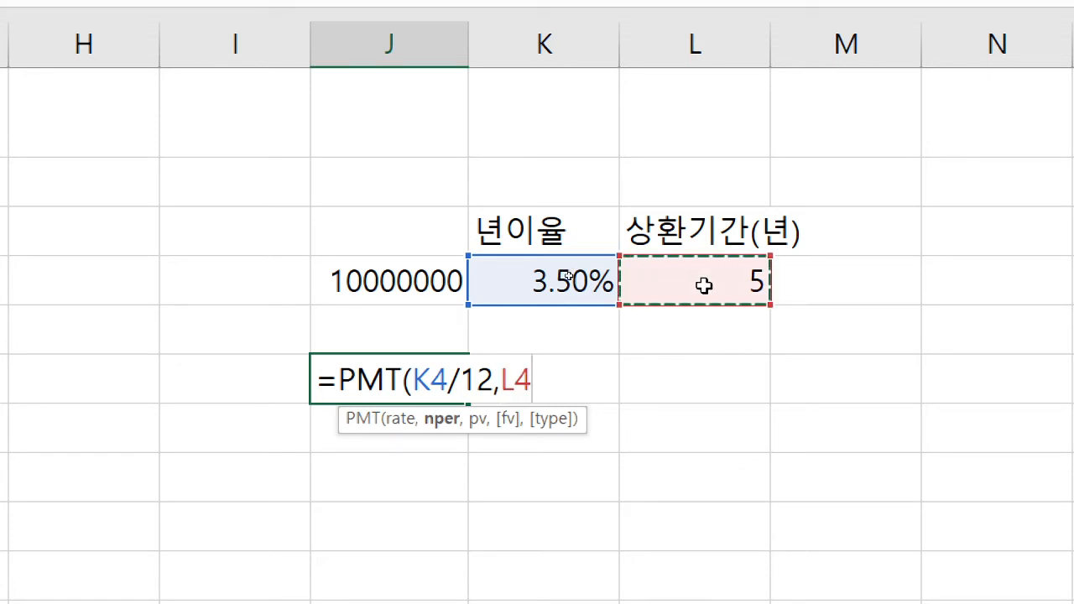
{"action": "type", "text": "*1"}
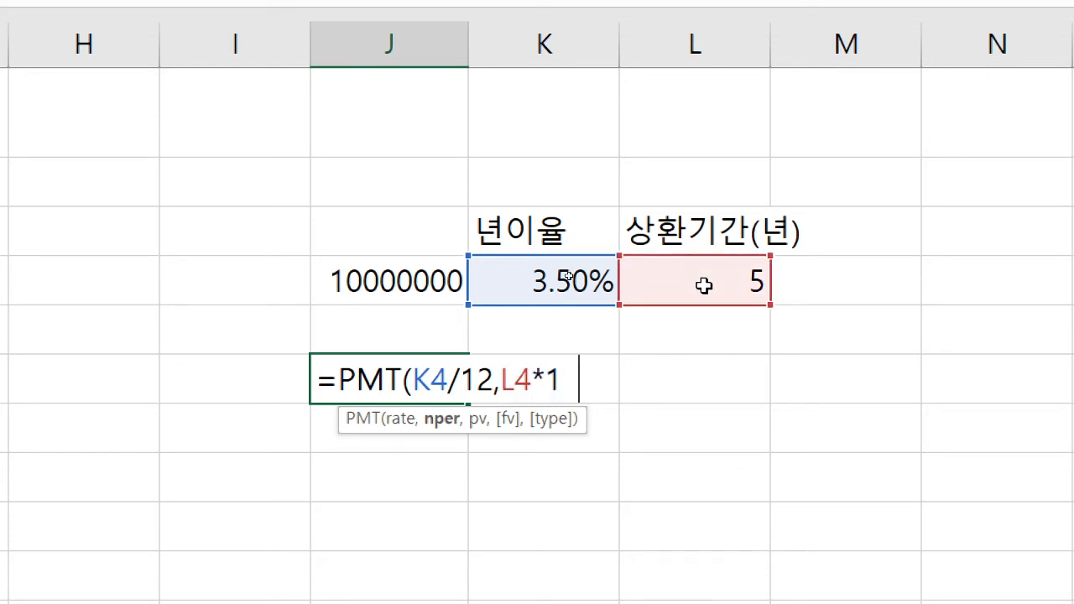
{"action": "type", "text": "2,"}
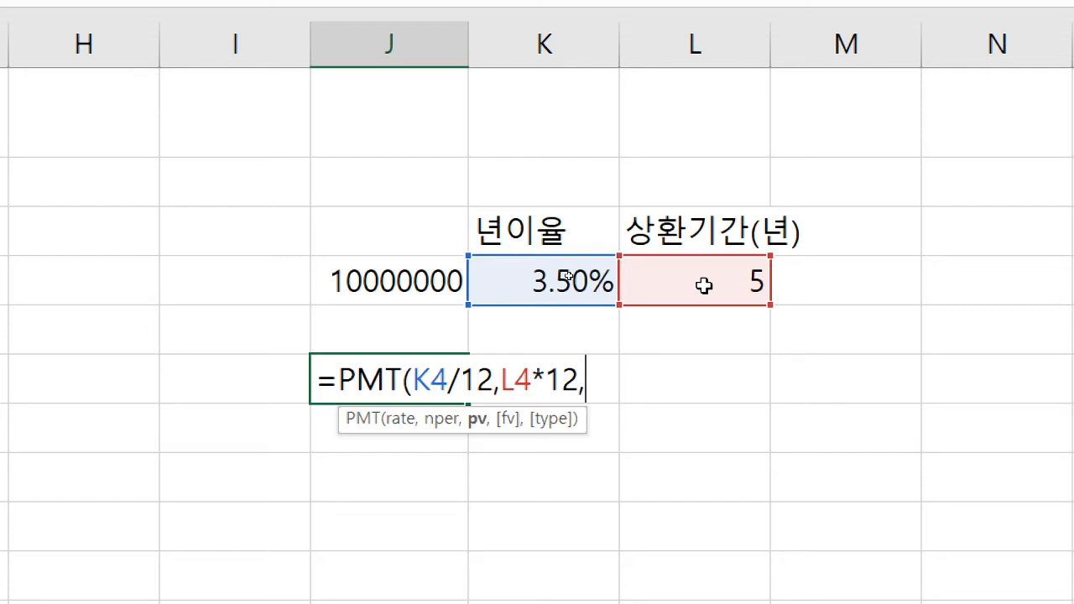
{"action": "left_click", "coordinate": [373, 281]}
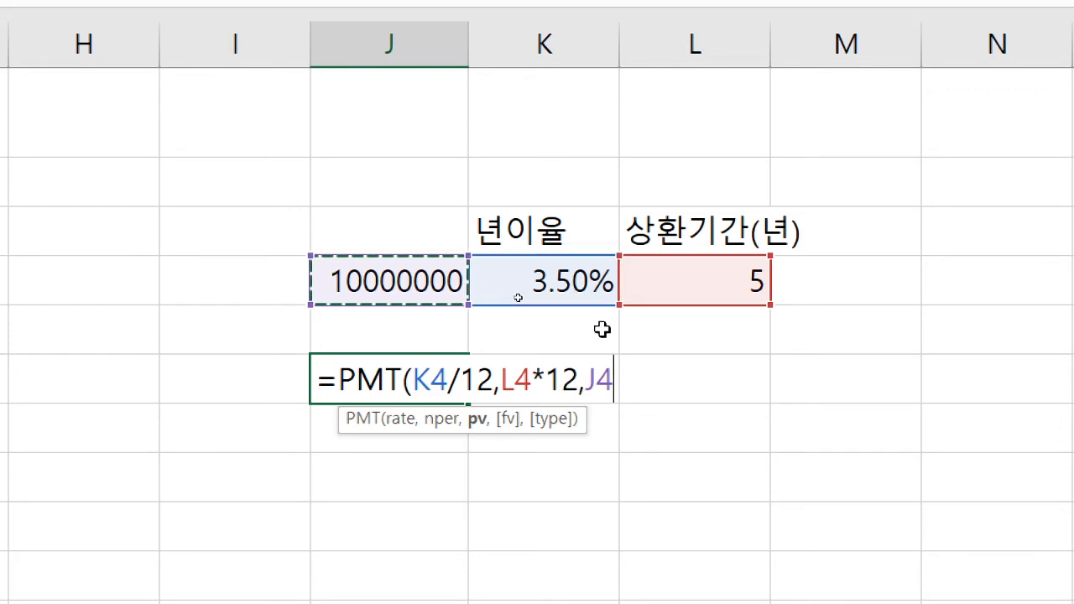
{"action": "type", "text": ")"}
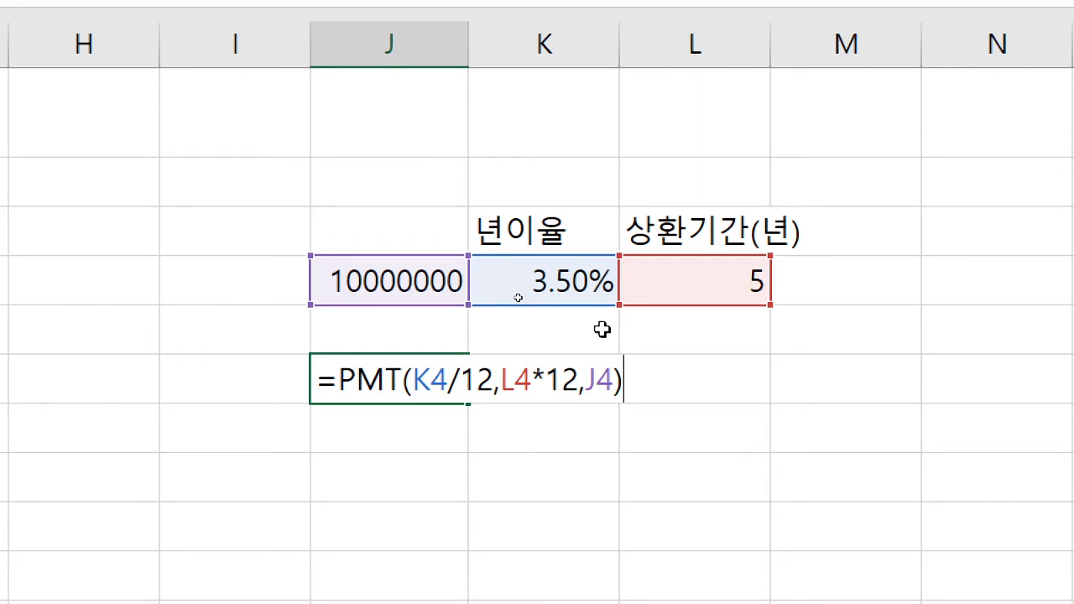
{"action": "key", "text": "Return"}
{"action": "key", "text": "Up"}
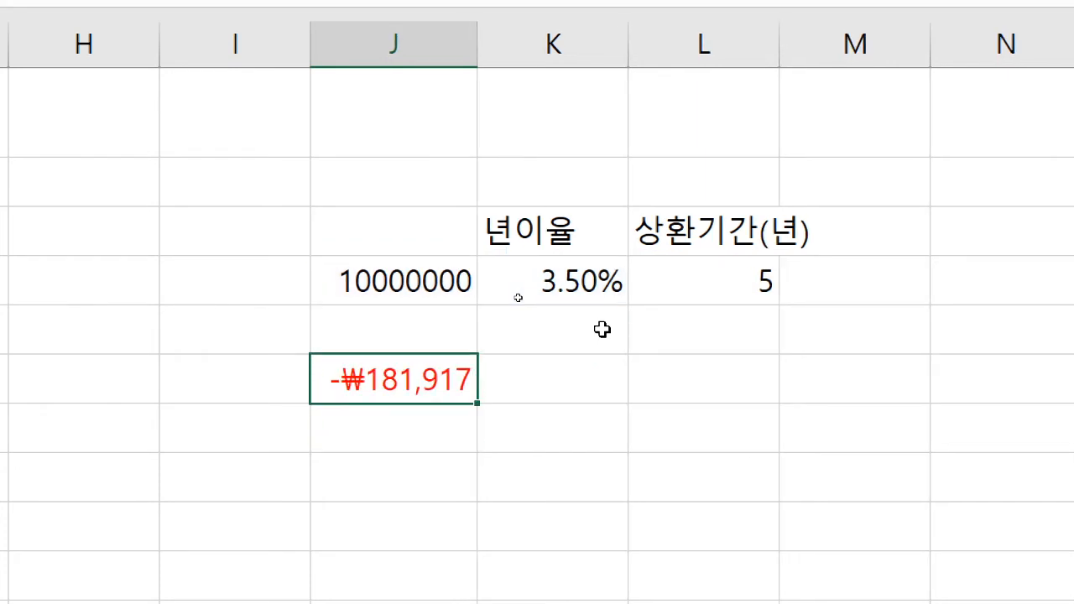
- Examine the rate, period and present value references in the J6 payment formula
{"action": "key", "text": "F2"}
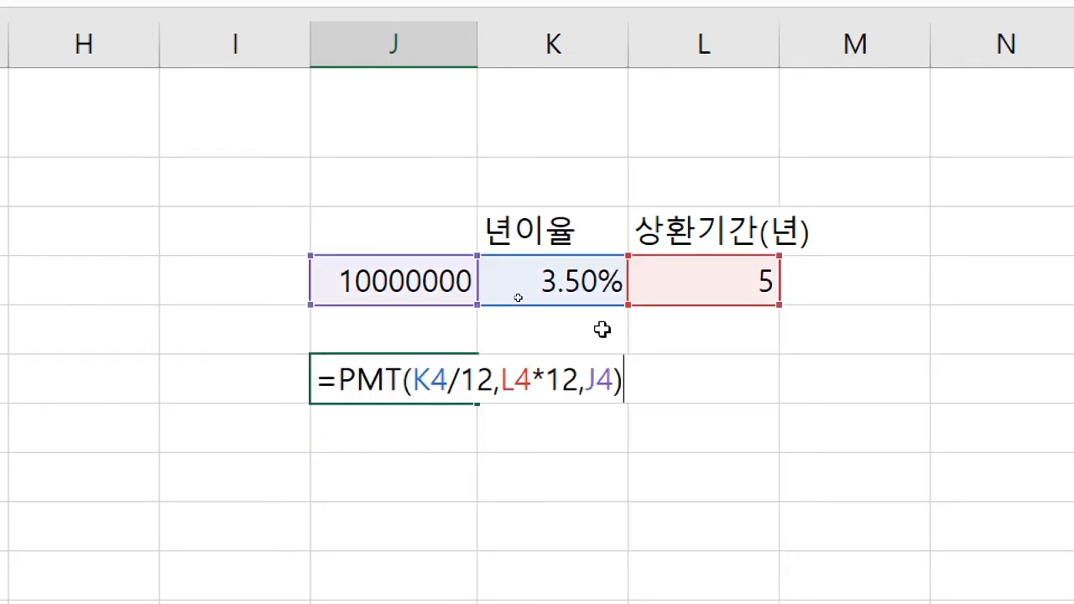
{"action": "key", "text": "Return"}
{"action": "key", "text": "Up"}
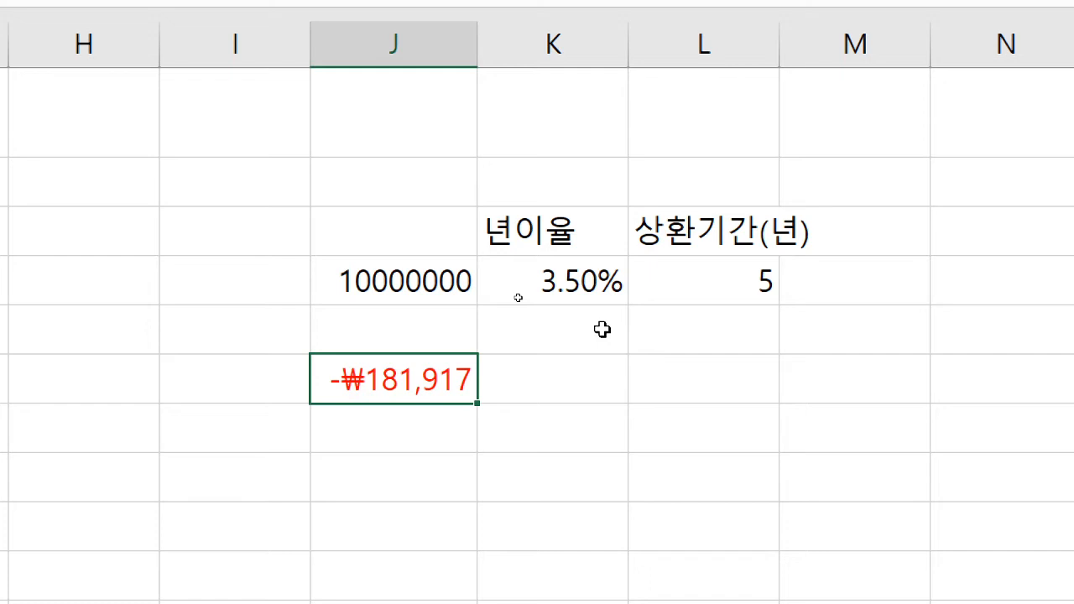
{"action": "key", "text": "F2"}
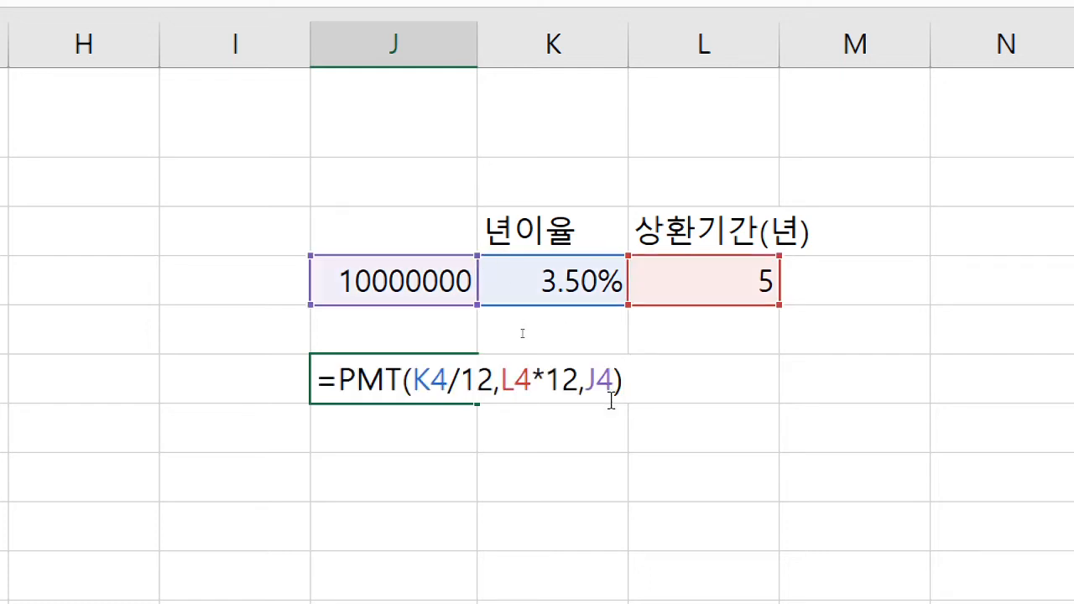
{"action": "key", "text": "ctrl+Return"}
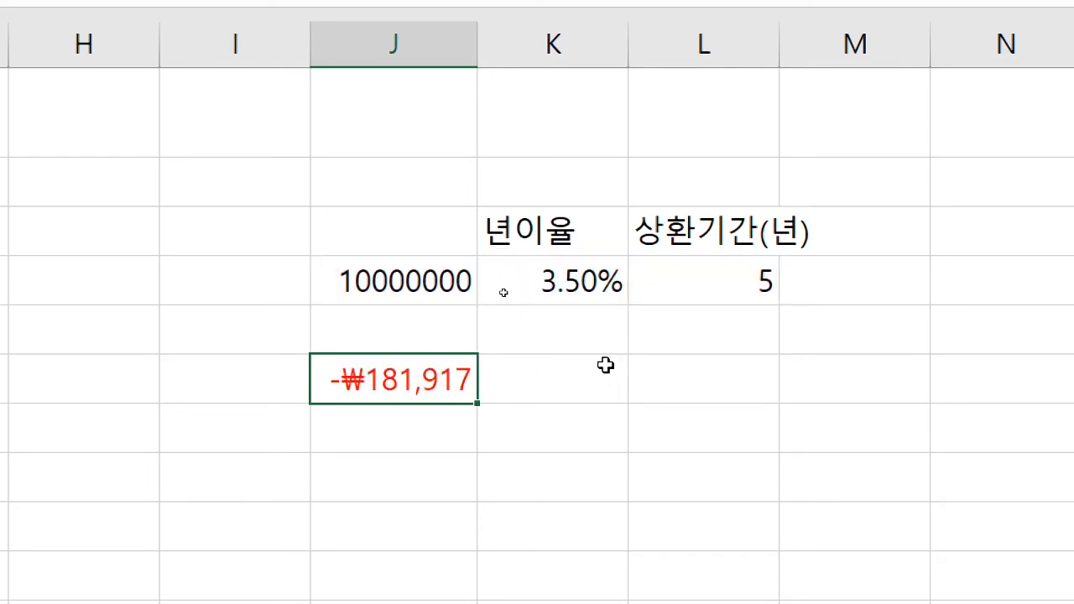
- Enter 3000000 in J2, two rows above the sample loan amount
{"action": "left_click", "coordinate": [406, 179]}
{"action": "type", "text": "30"}
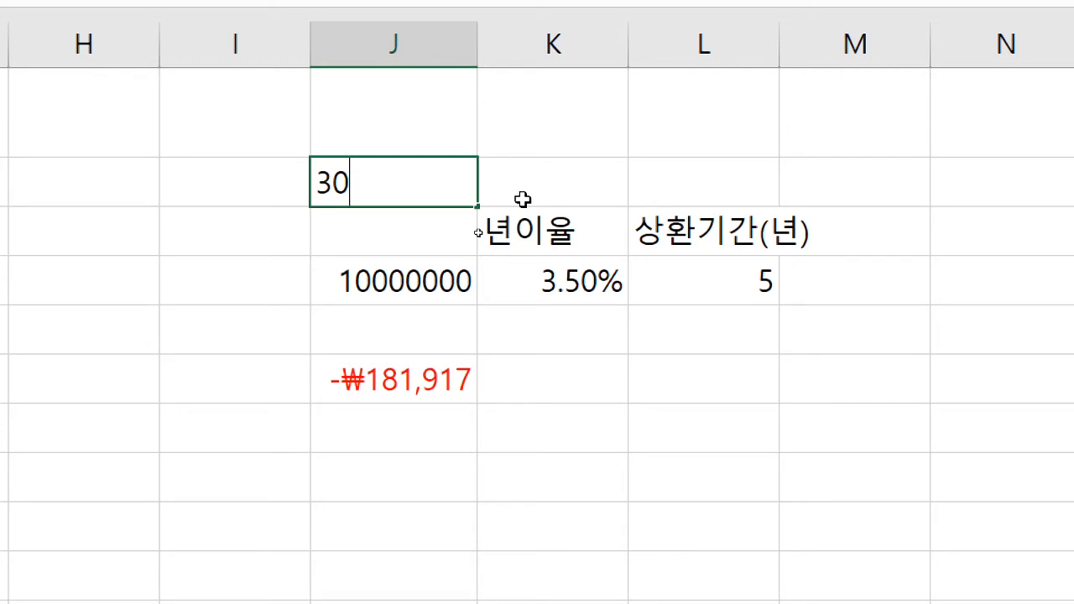
{"action": "type", "text": "00000"}
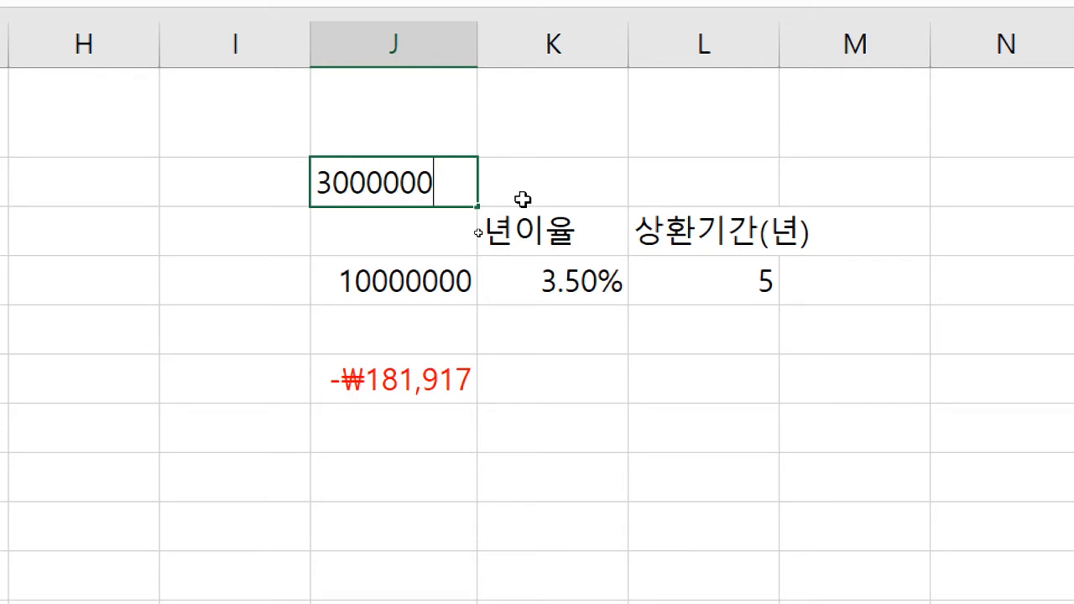
{"action": "key", "text": "Return"}
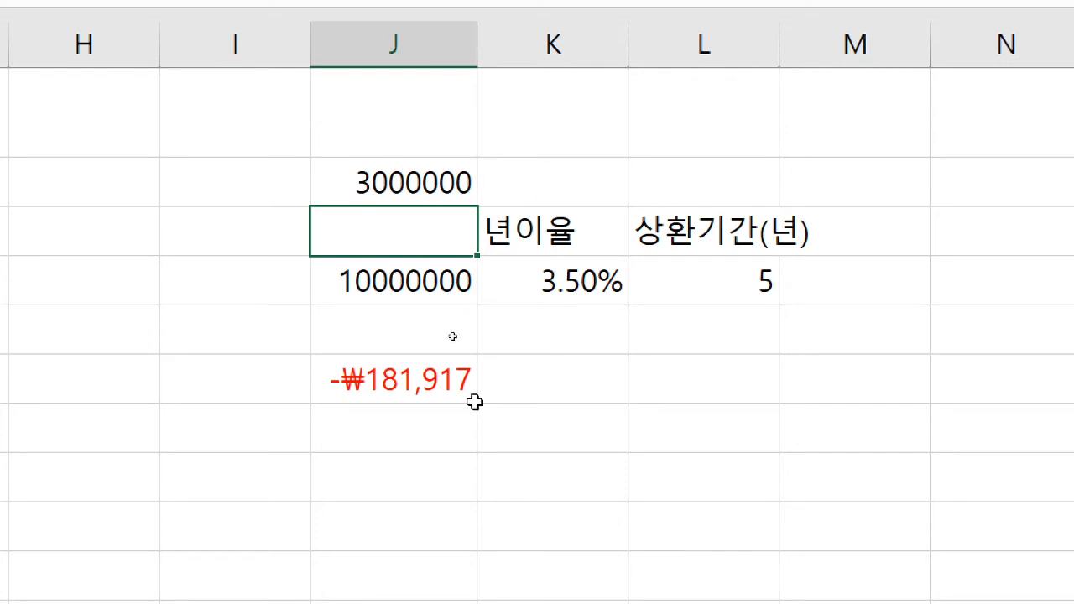
{"action": "left_click", "coordinate": [419, 425]}
{"action": "type", "text": "="}
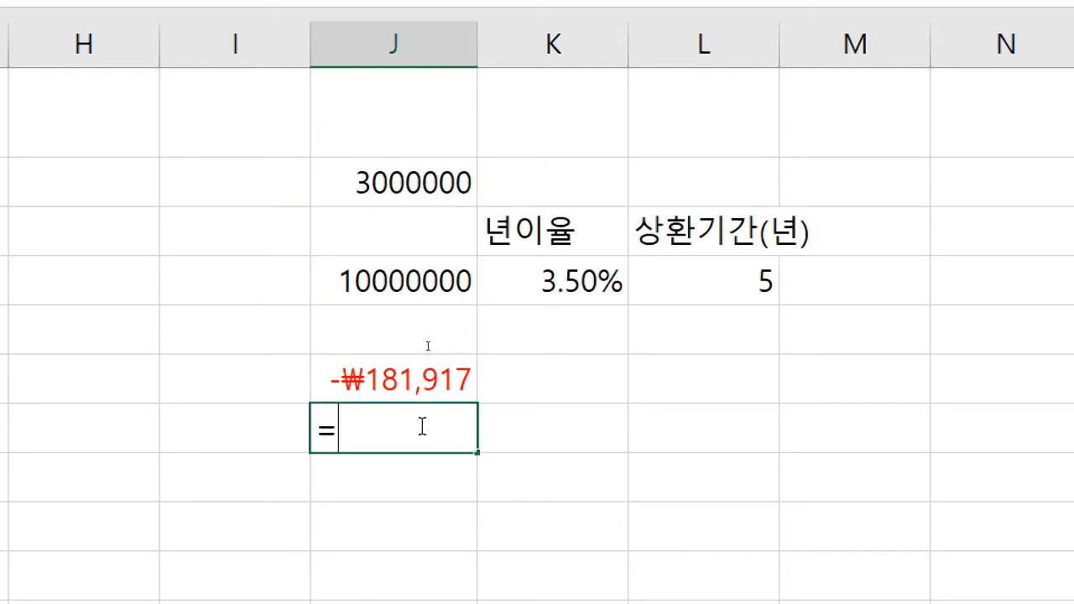
{"action": "left_click", "coordinate": [386, 275]}
{"action": "left_click", "coordinate": [366, 184]}
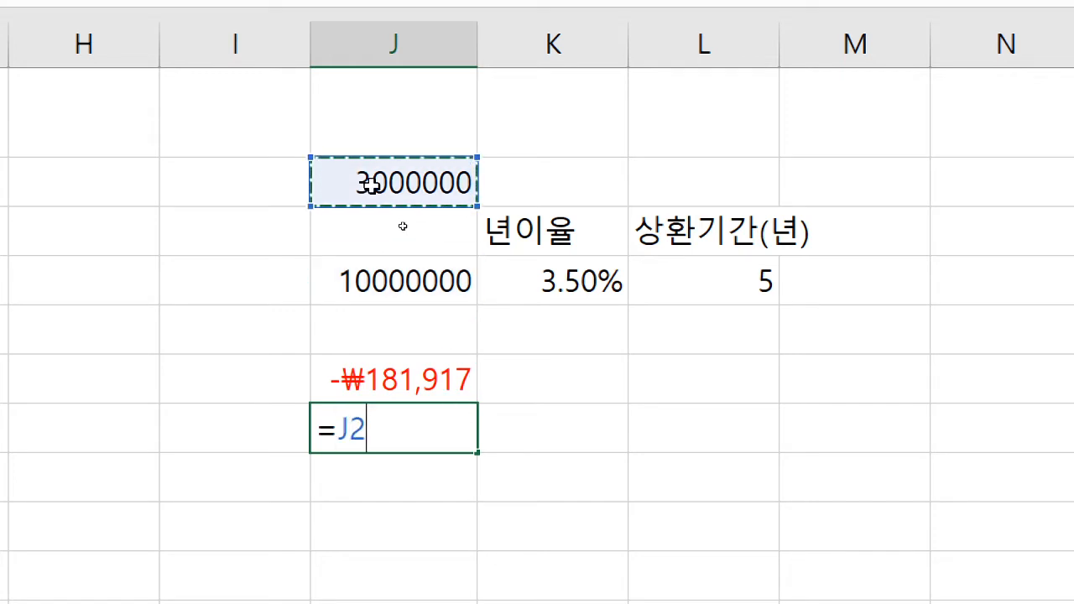
{"action": "key", "text": "Escape"}
- Start a second PMT formula in J7 with K4/12 as the rate and L4*12 as the number of periods
{"action": "type", "text": "="}
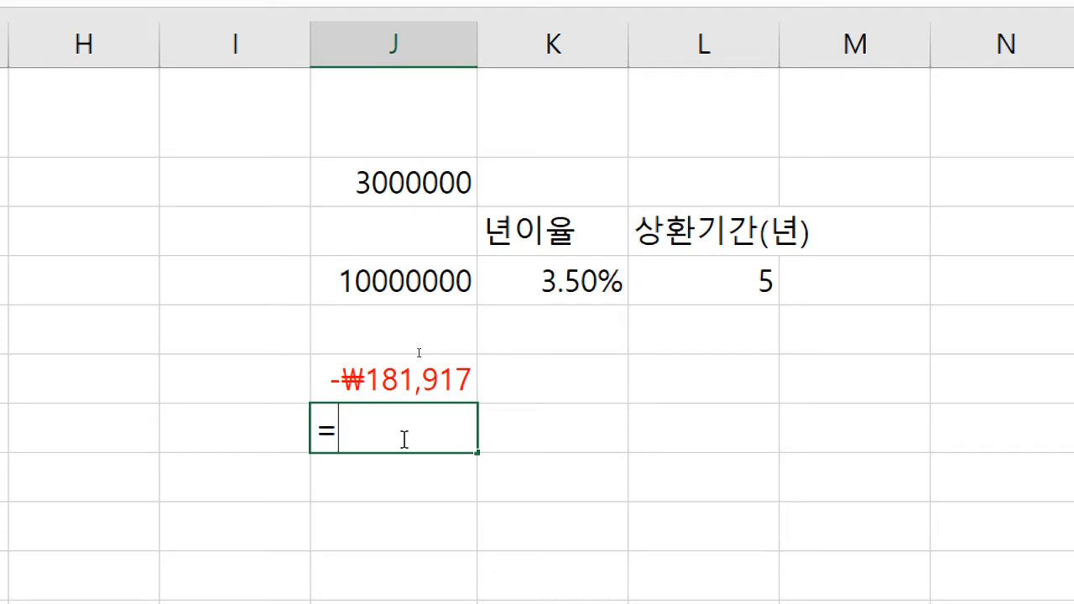
{"action": "type", "text": "pmt"}
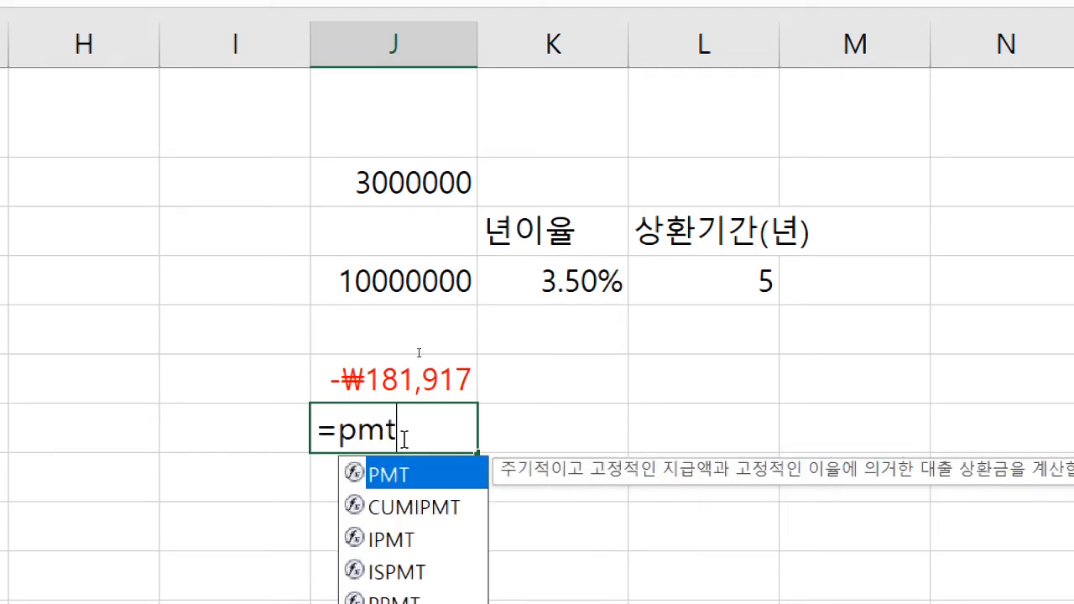
{"action": "key", "text": "Tab"}
{"action": "left_click", "coordinate": [531, 277]}
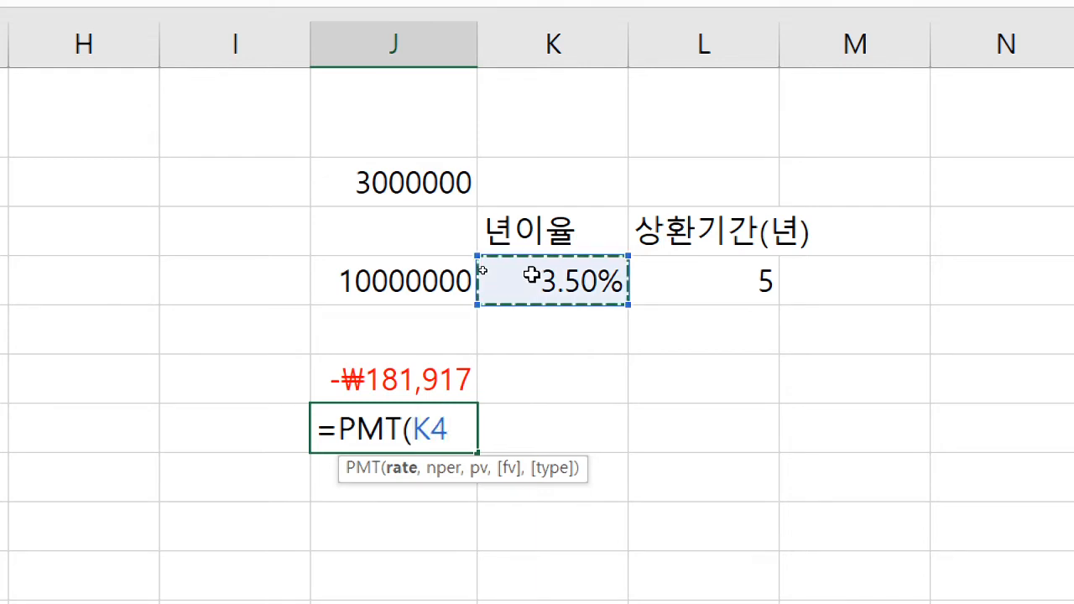
{"action": "type", "text": "/12"}
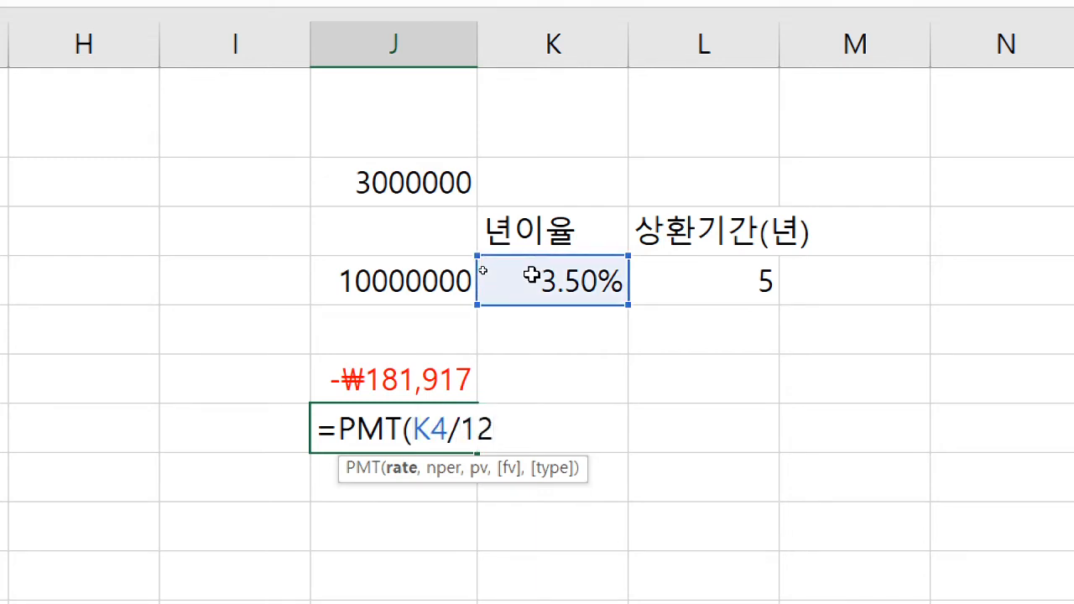
{"action": "type", "text": ","}
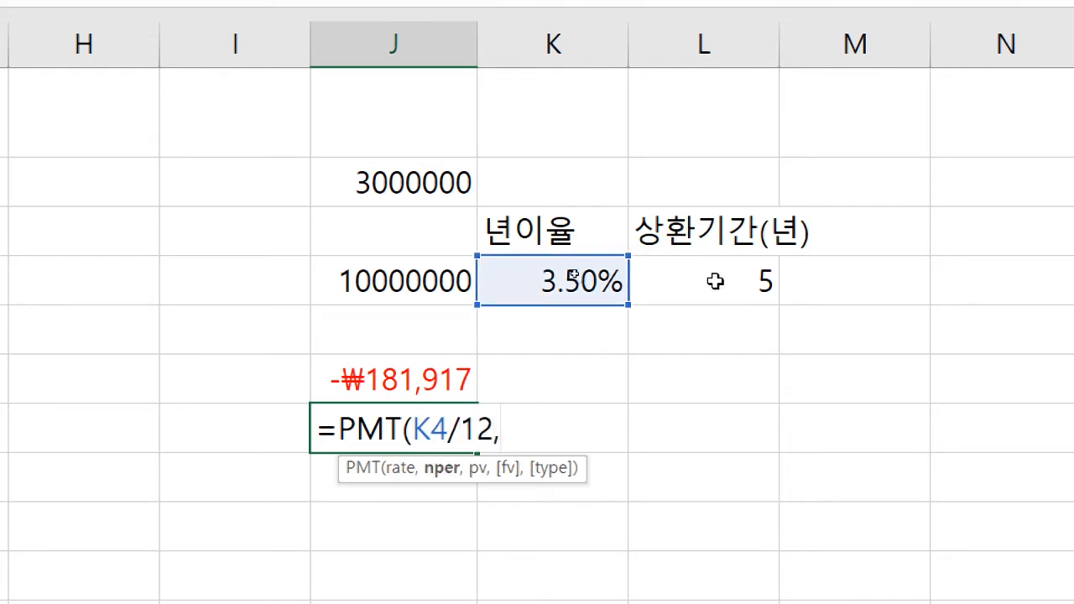
{"action": "left_click", "coordinate": [715, 282]}
{"action": "type", "text": "*1"}
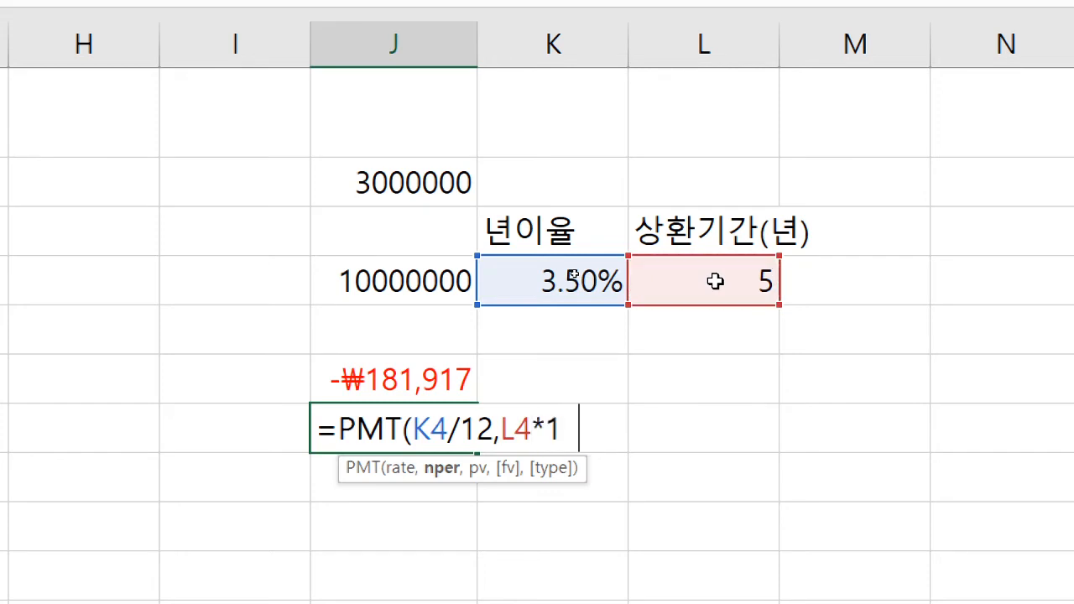
{"action": "type", "text": "2,"}
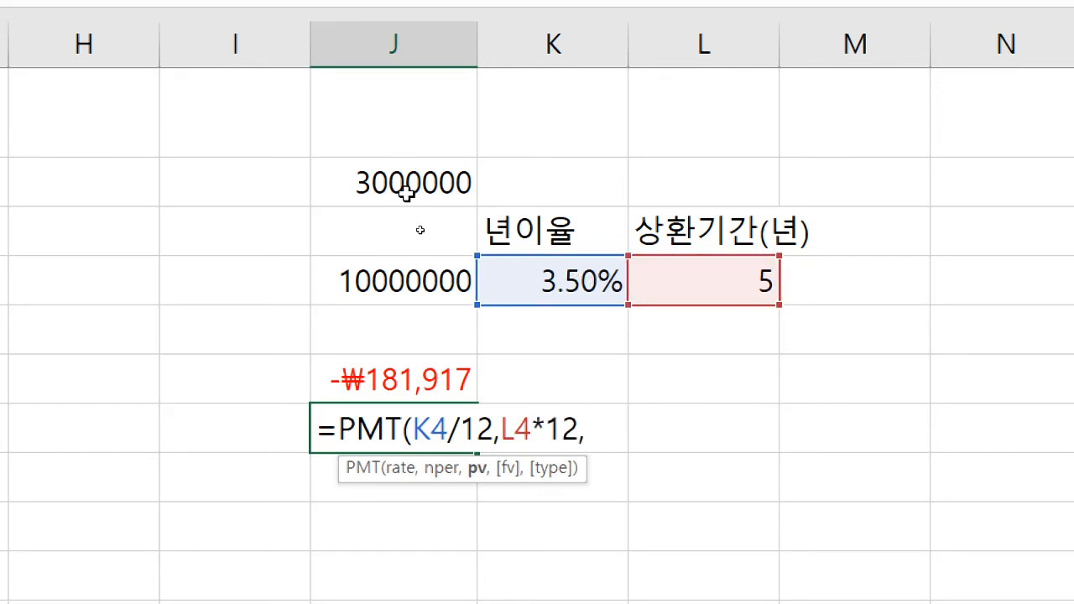
- Complete the J7 formula with J4-J2 as present value, future value left empty, and type 1 for payment at the period's start
{"action": "left_click", "coordinate": [382, 285]}
{"action": "type", "text": "-"}
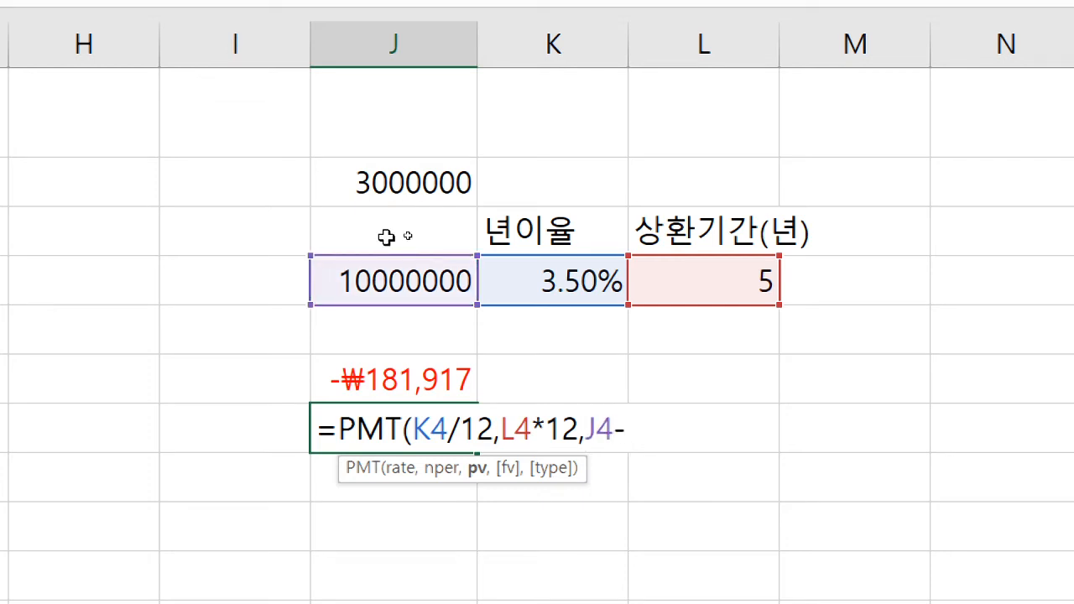
{"action": "left_click", "coordinate": [378, 183]}
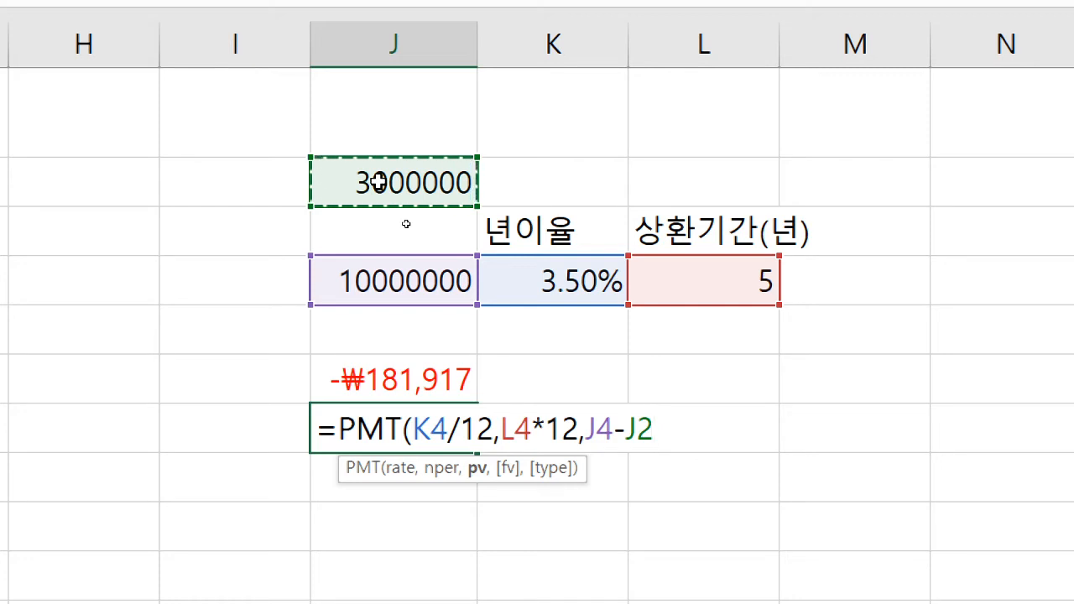
{"action": "type", "text": ","}
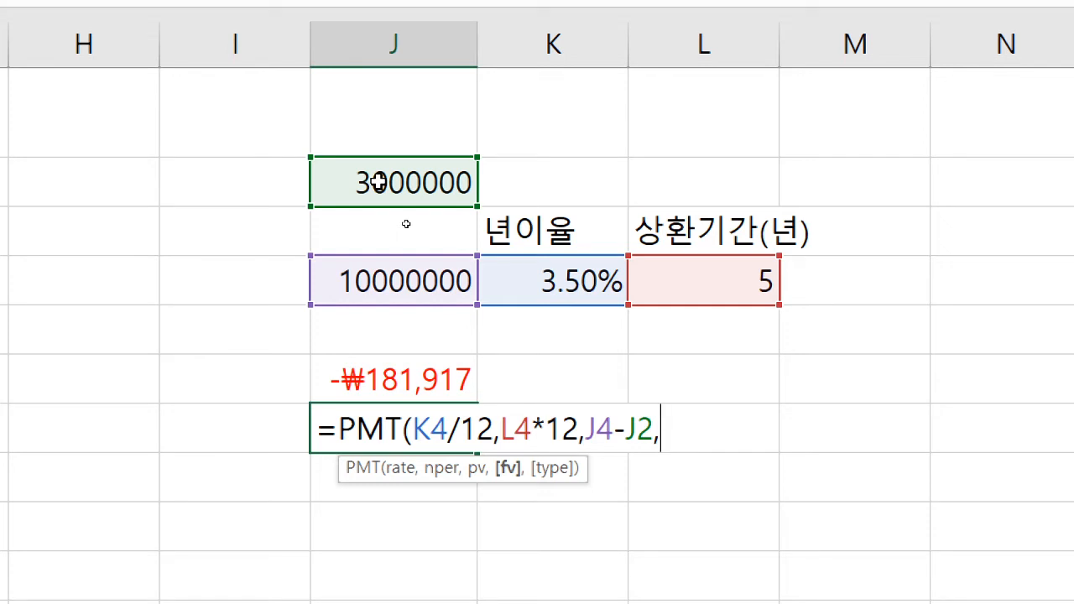
{"action": "type", "text": ","}
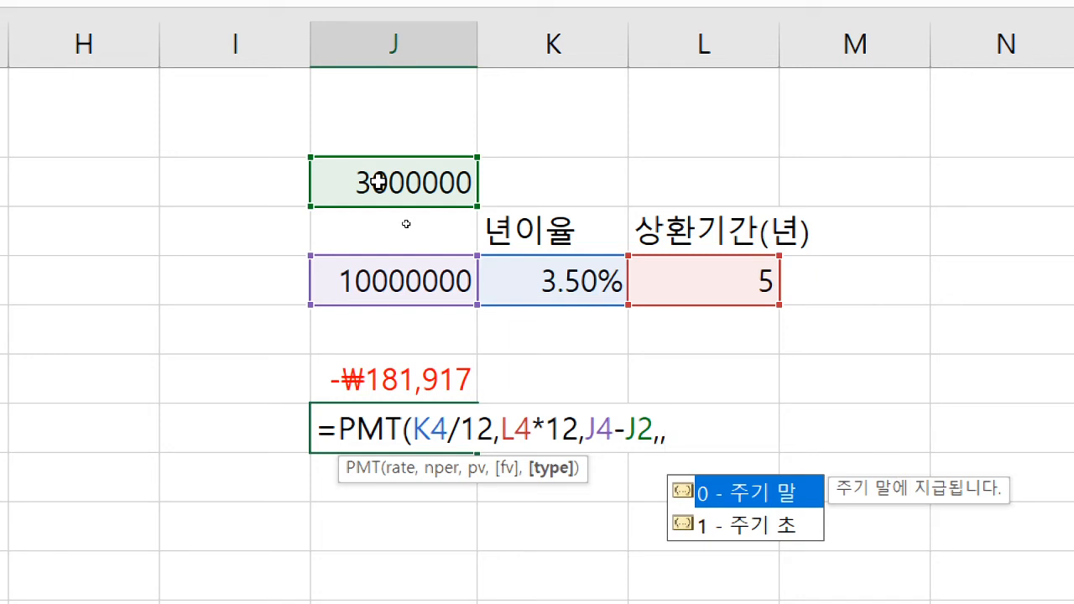
{"action": "type", "text": "1)"}
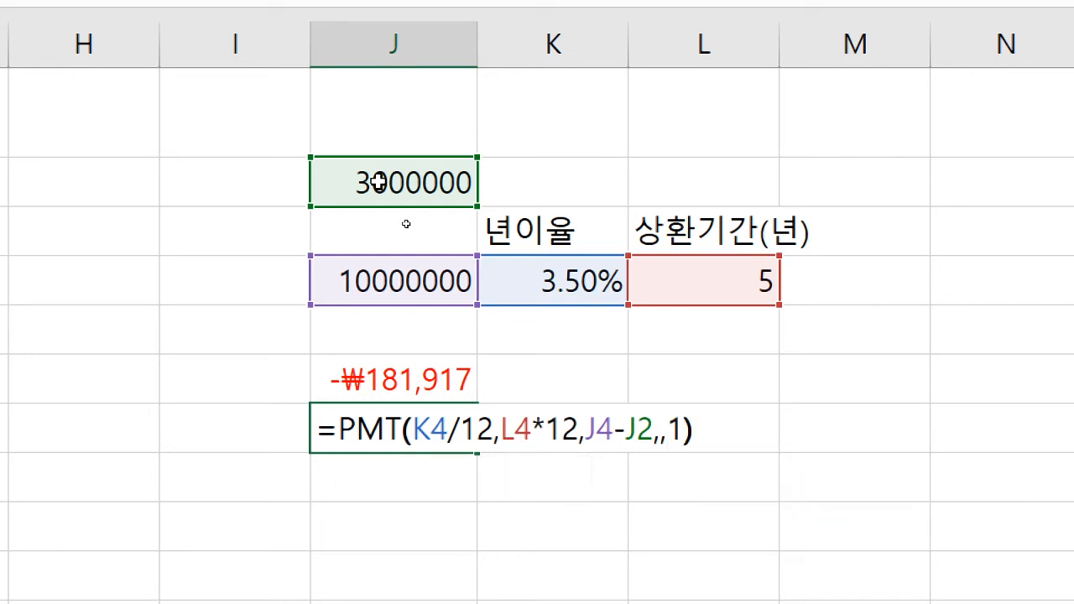
{"action": "key", "text": "Return"}
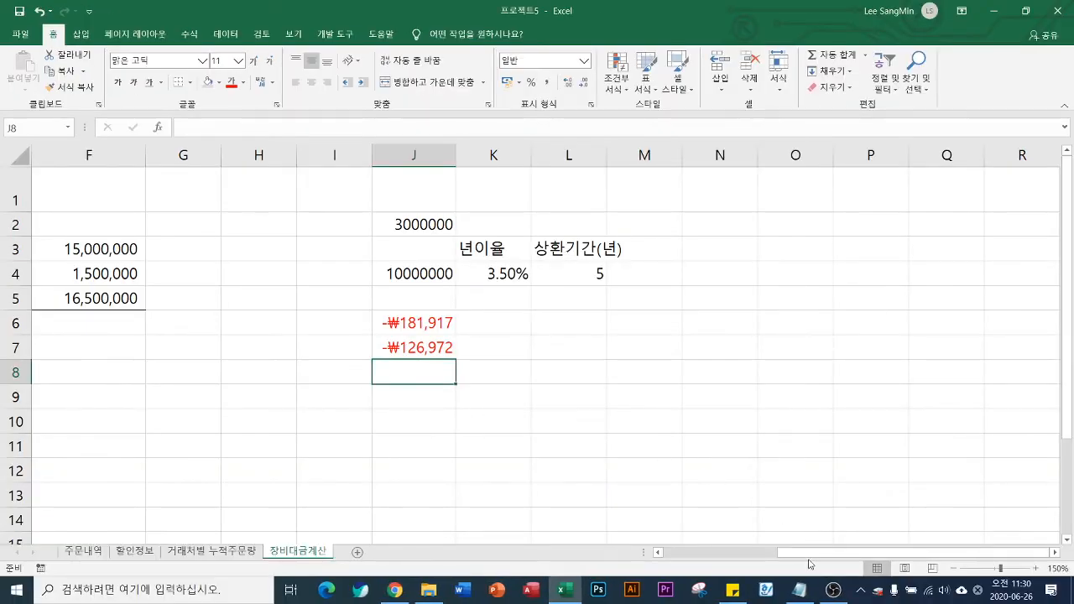
- Start a PMT formula for 결제 금액 in C7 with C3/12 as the rate and C4*12 as the number of periods
{"action": "left_click_drag", "start_coordinate": [809, 553], "coordinate": [694, 553]}
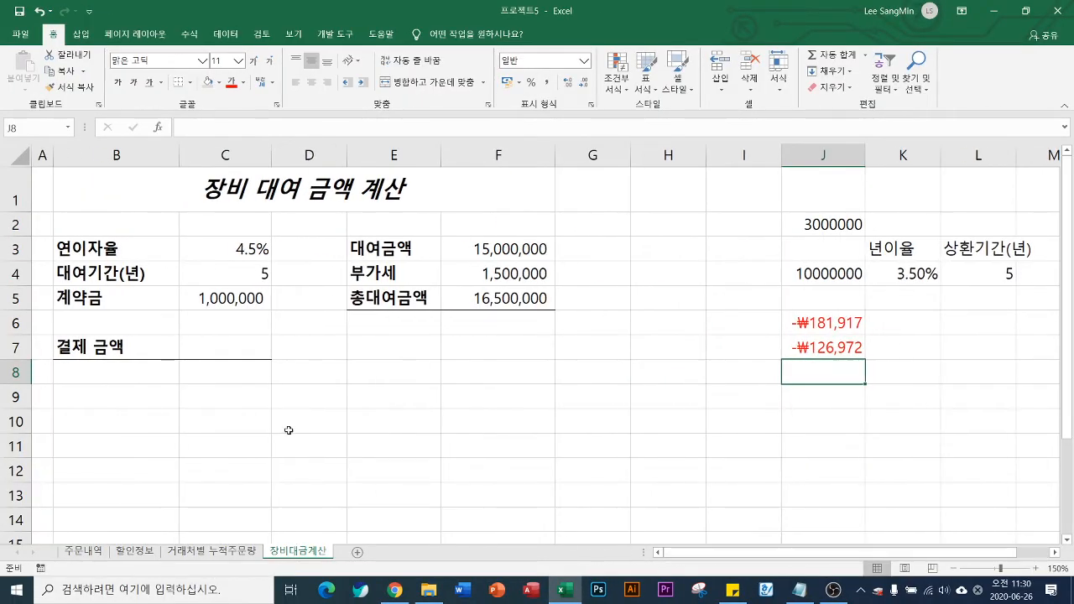
{"action": "left_click", "coordinate": [218, 347]}
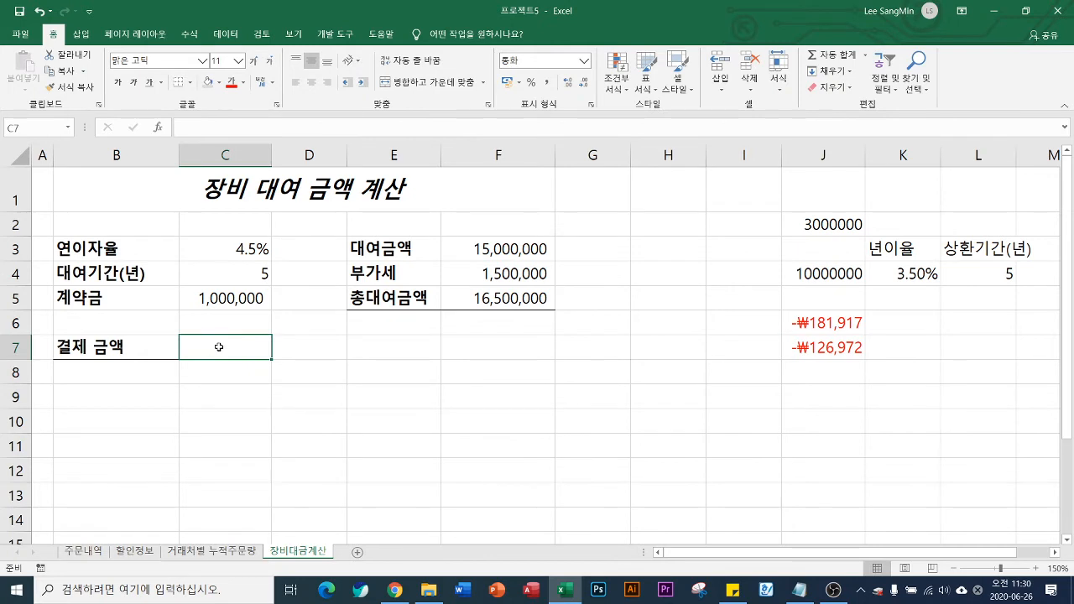
{"action": "type", "text": "=pmt"}
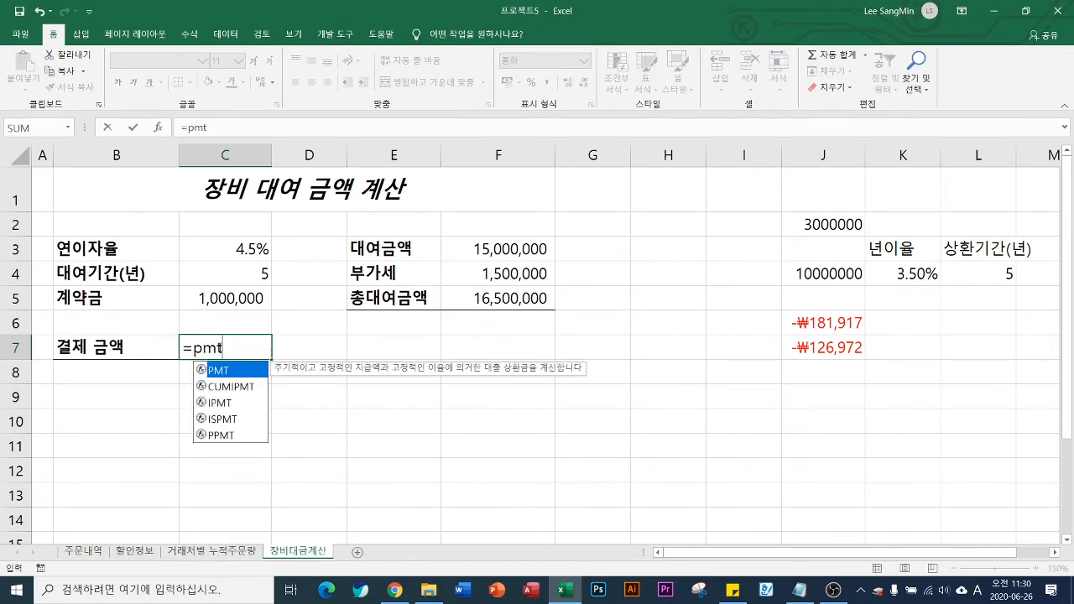
{"action": "key", "text": "Tab"}
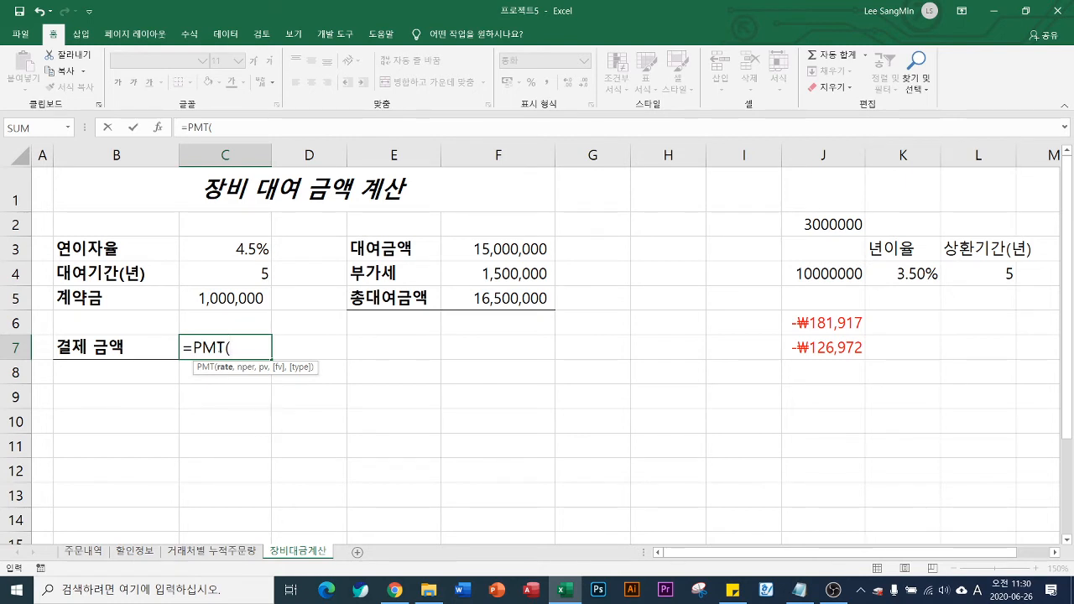
{"action": "left_click", "coordinate": [227, 257]}
{"action": "type", "text": "/"}
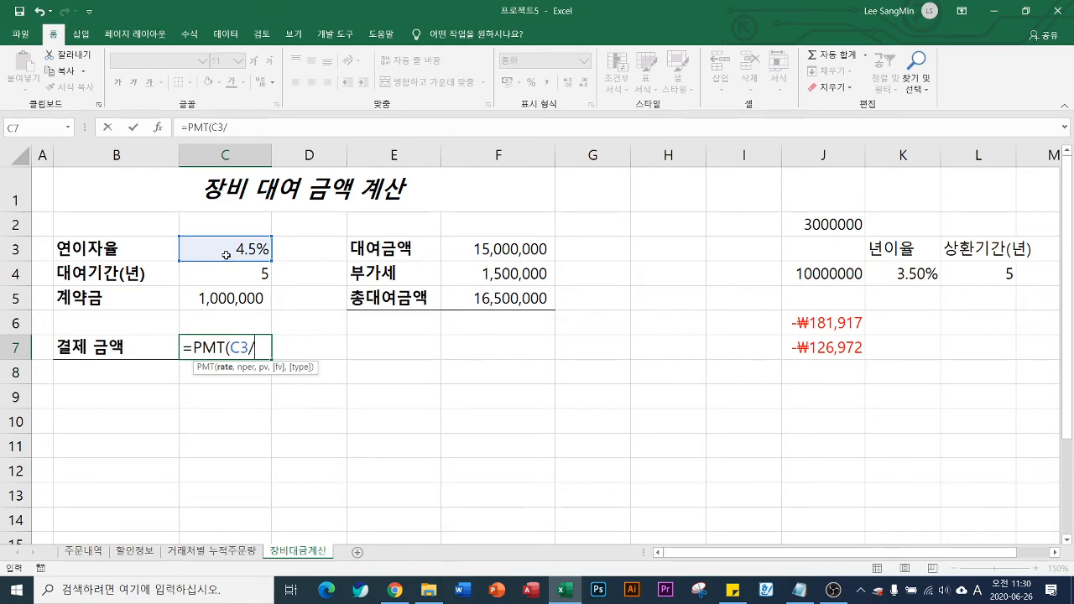
{"action": "type", "text": "12,"}
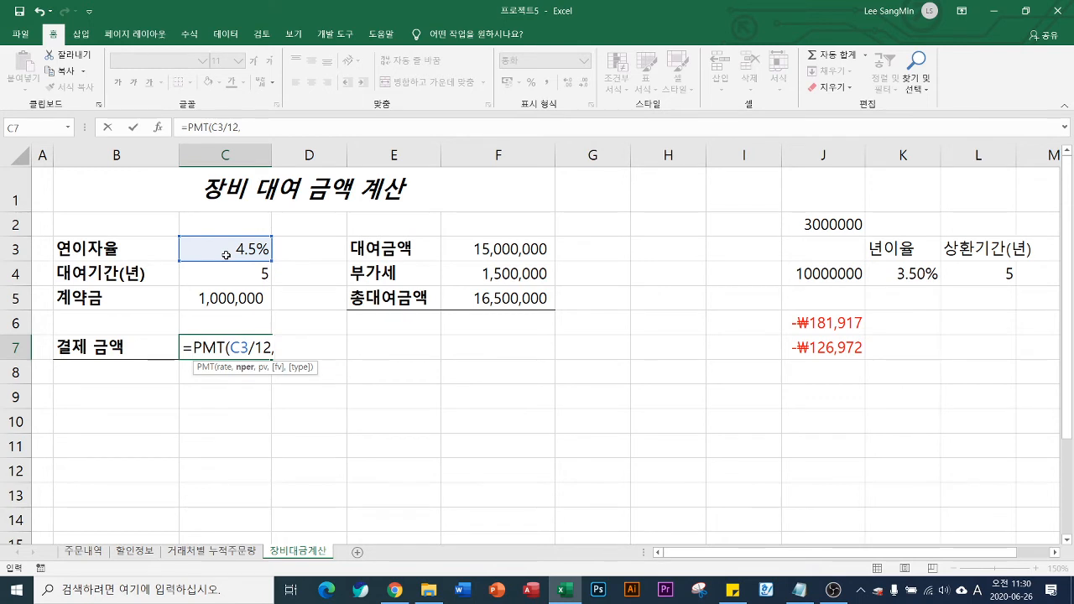
{"action": "left_click", "coordinate": [229, 277]}
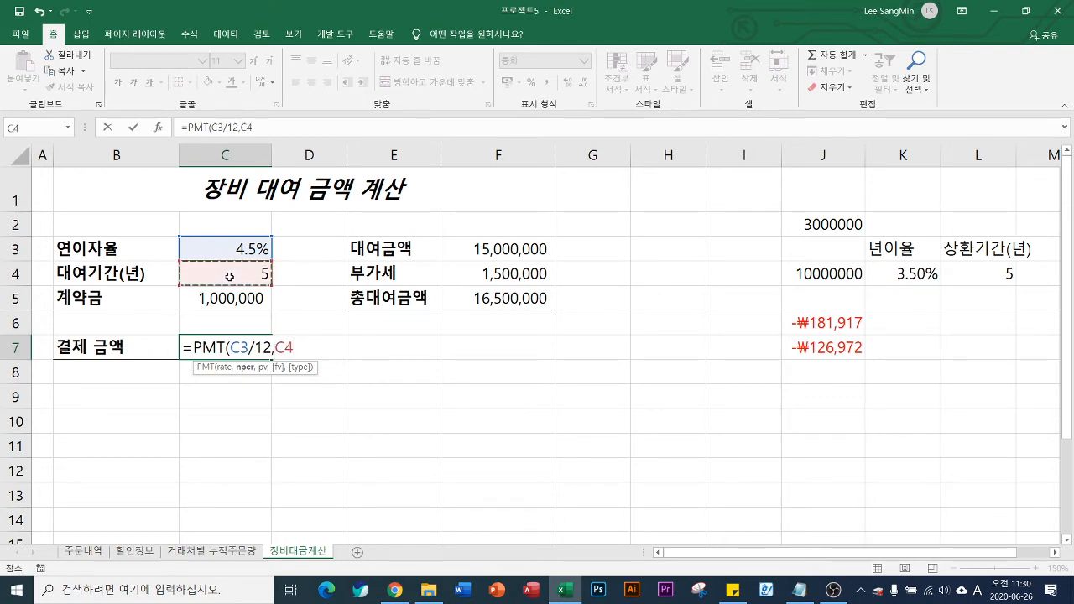
{"action": "type", "text": "*12,"}
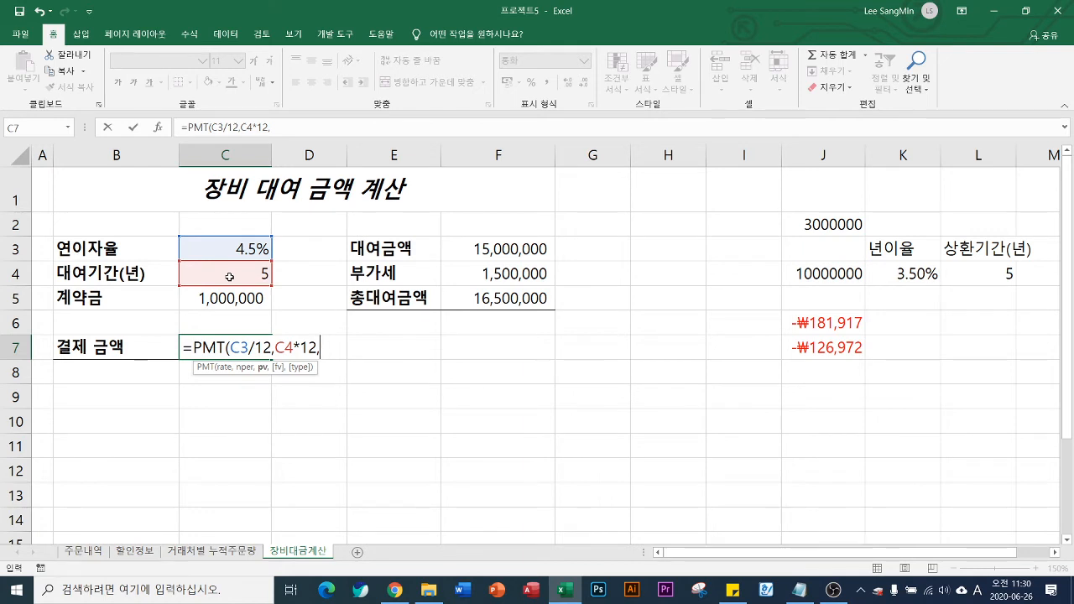
- Complete the C7 formula with F5-C5 as present value, future value left empty, and type 1 for payment at the period's start
{"action": "left_click", "coordinate": [474, 299]}
{"action": "type", "text": "-"}
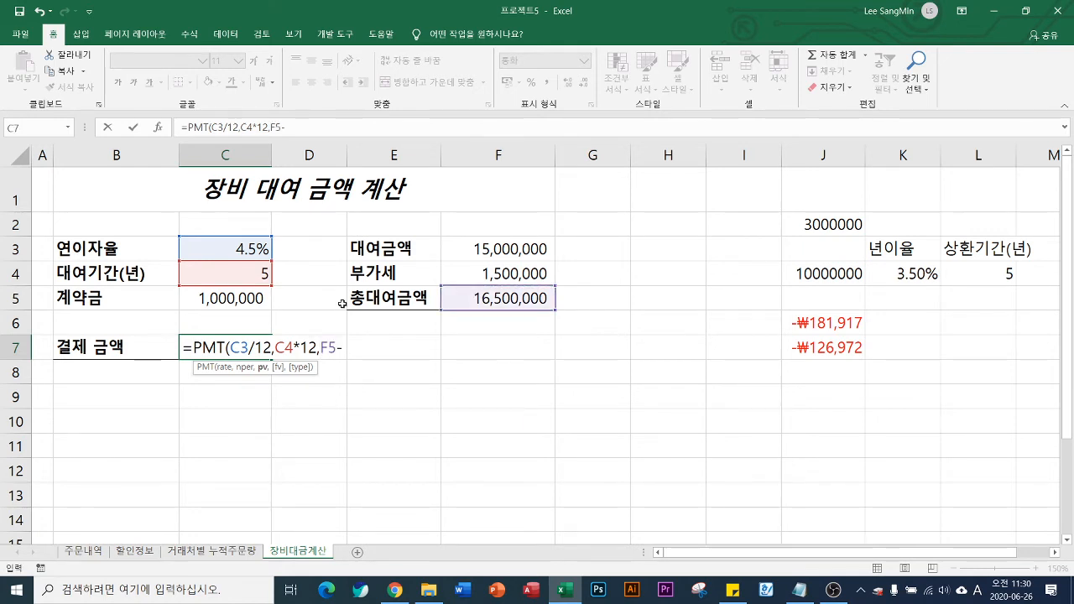
{"action": "left_click", "coordinate": [240, 298]}
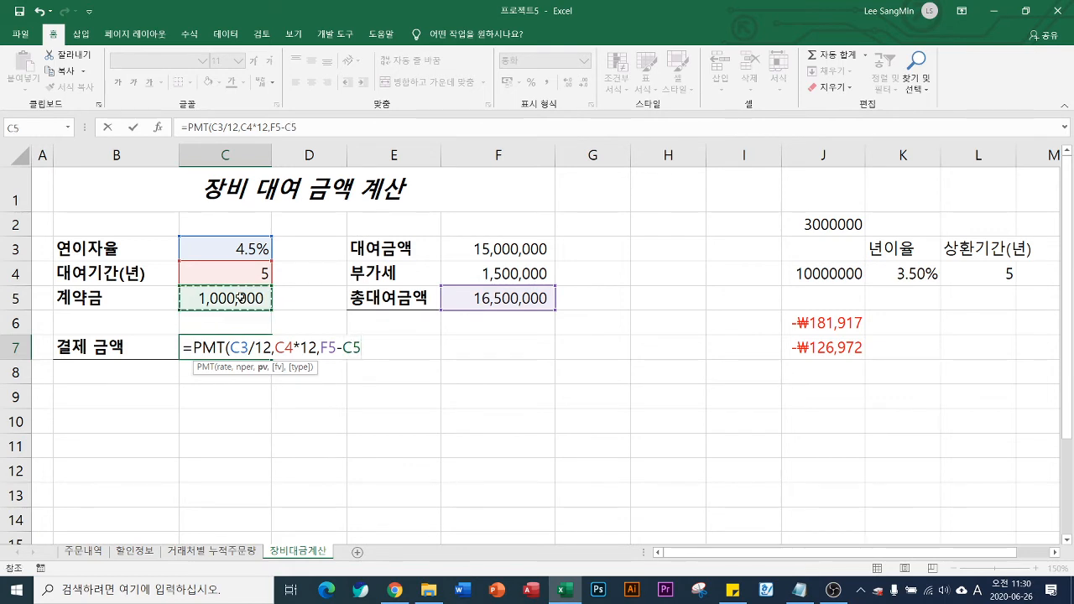
{"action": "type", "text": ","}
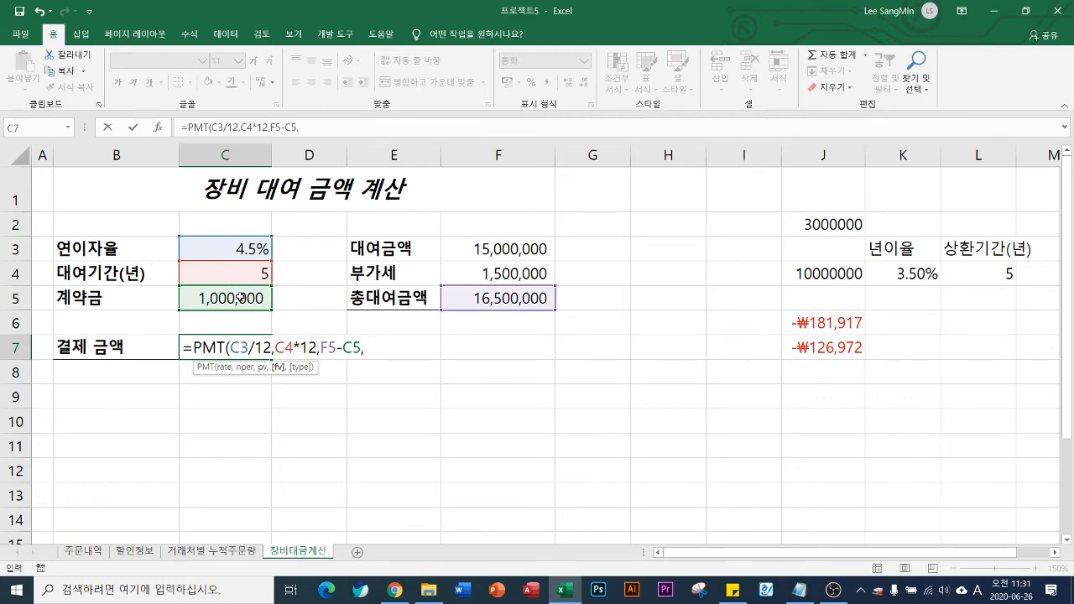
{"action": "type", "text": ","}
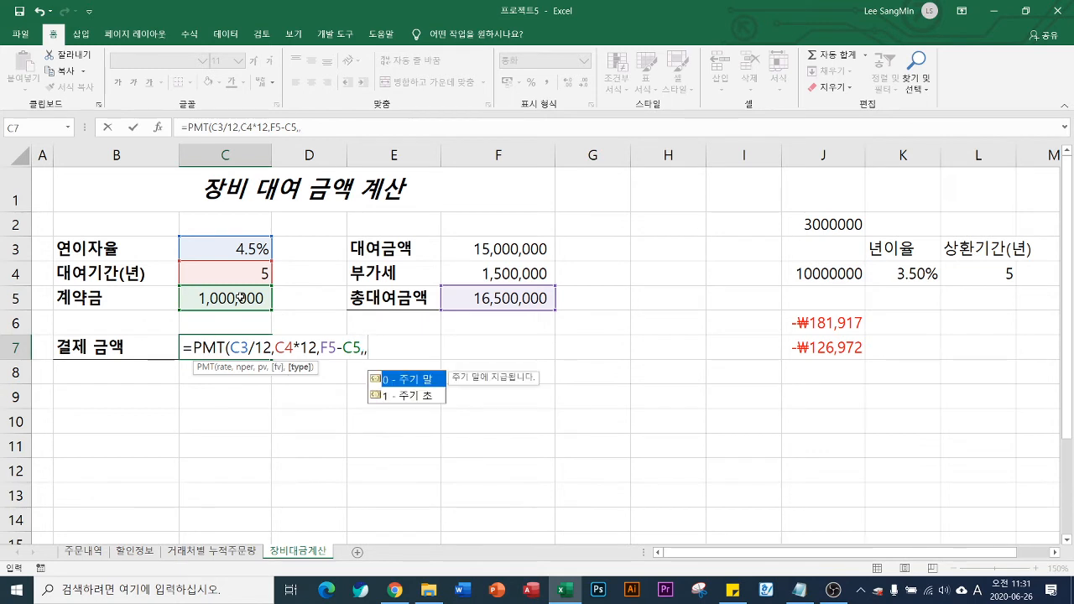
{"action": "type", "text": "1)"}
{"action": "key", "text": "Return"}
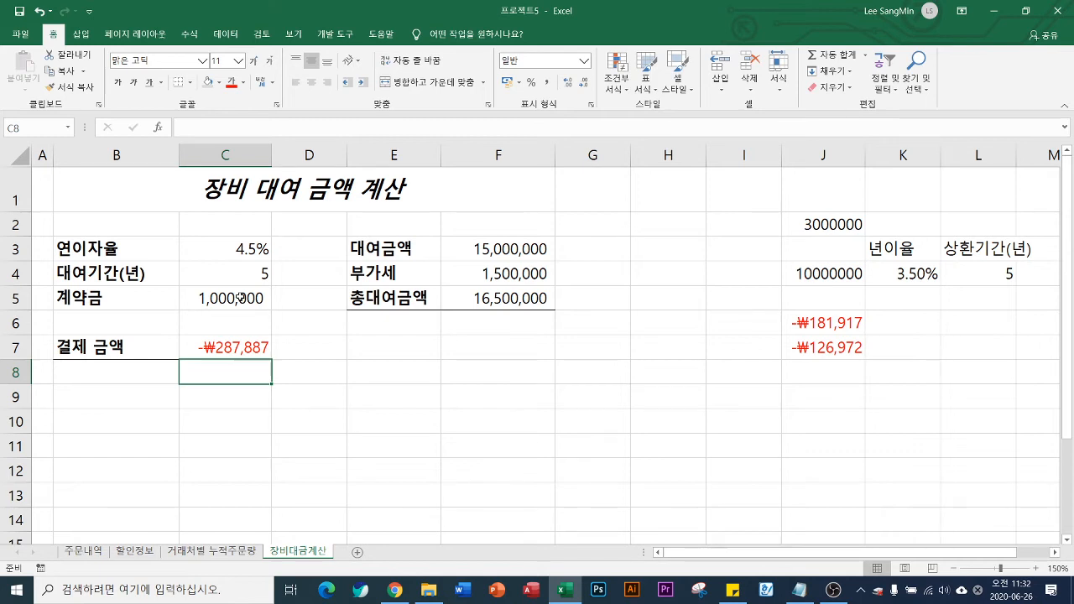
- Enter 1월 in C12, in the empty area below the payment calculation
{"action": "scroll", "coordinate": [239, 298], "scroll_direction": "down", "scroll_amount": 7}
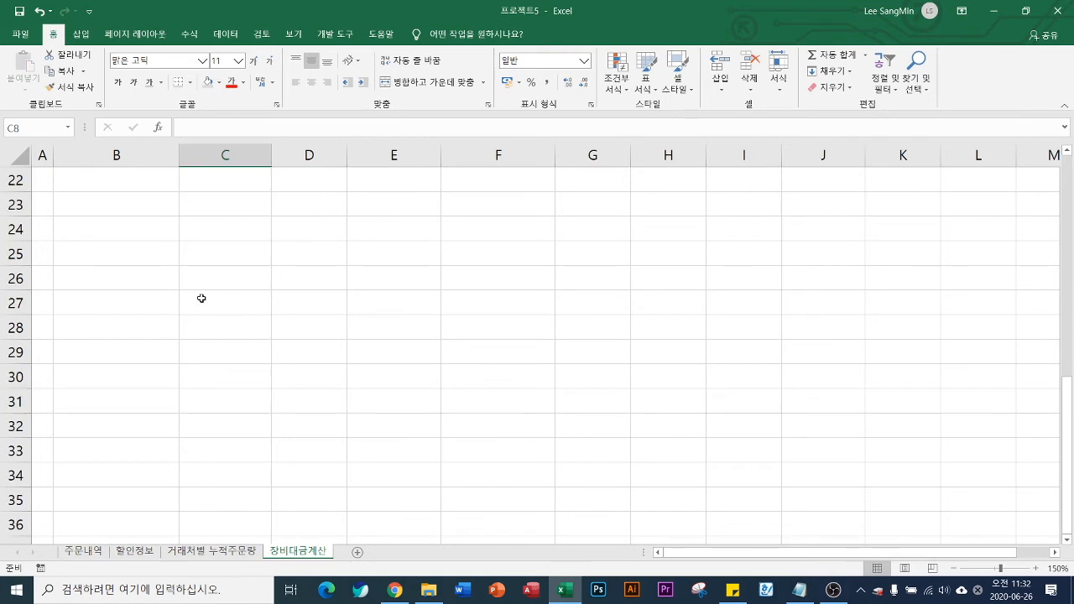
{"action": "scroll", "coordinate": [201, 297], "scroll_direction": "up", "scroll_amount": 2}
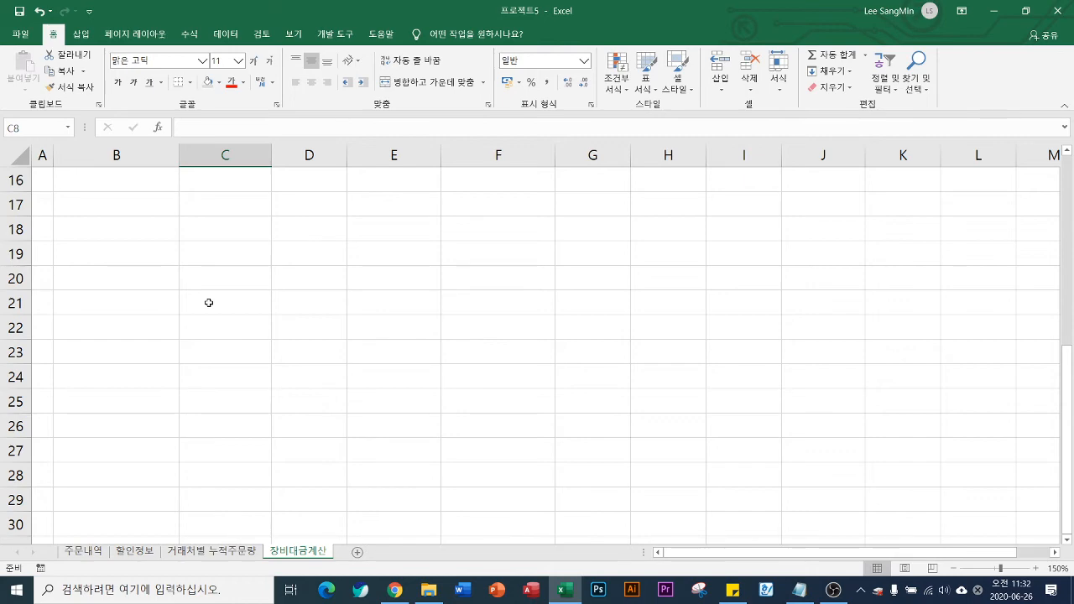
{"action": "scroll", "coordinate": [459, 310], "scroll_direction": "up", "scroll_amount": 5}
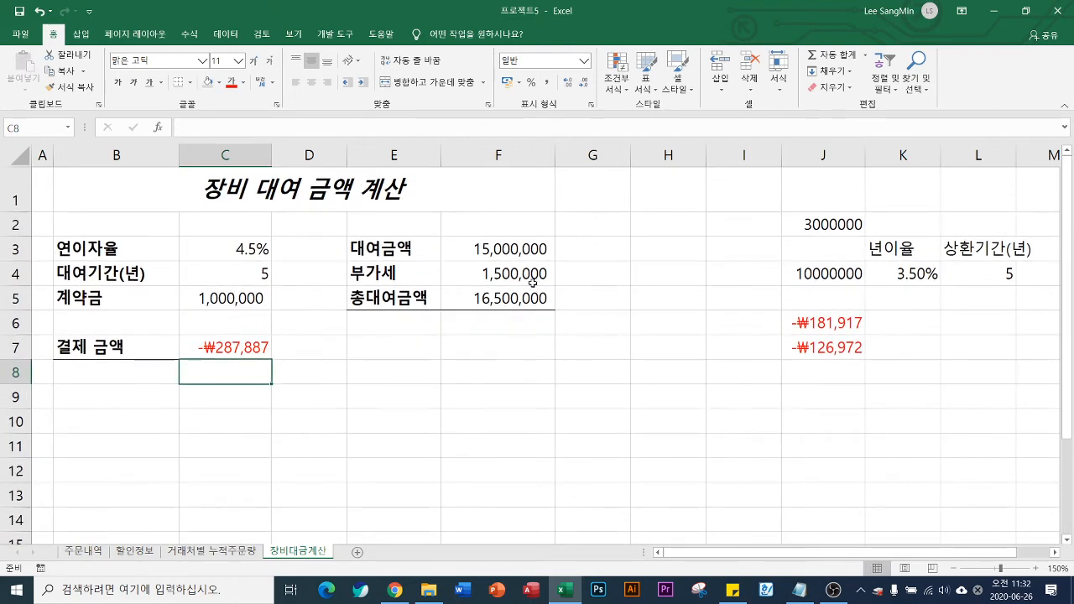
{"action": "scroll", "coordinate": [532, 284], "scroll_direction": "down", "scroll_amount": 3}
{"action": "left_click_drag", "start_coordinate": [224, 230], "coordinate": [232, 499]}
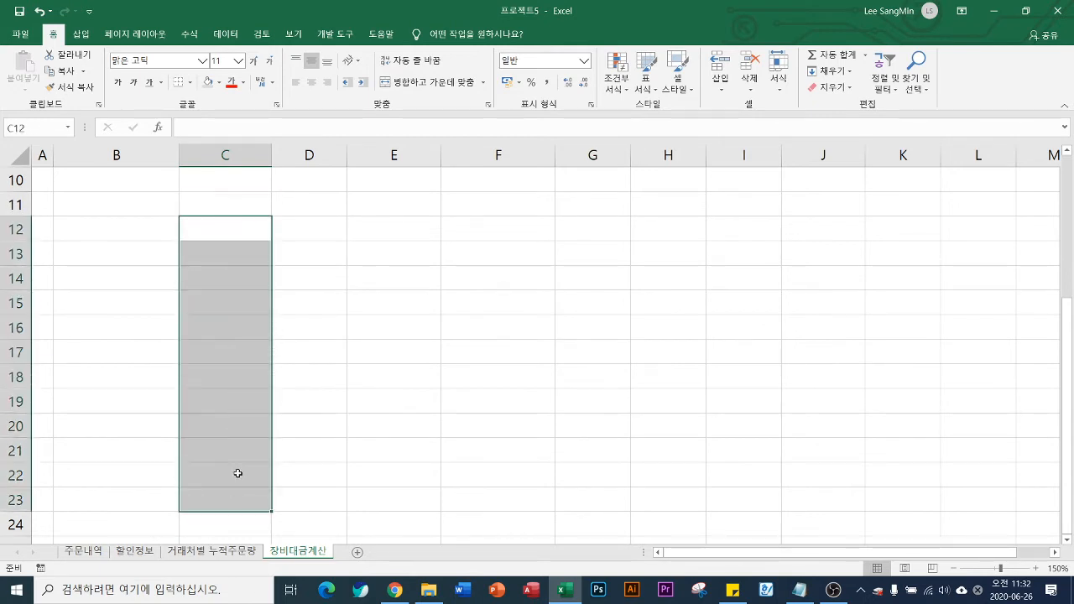
{"action": "left_click", "coordinate": [234, 230]}
{"action": "type", "text": "1dn"}
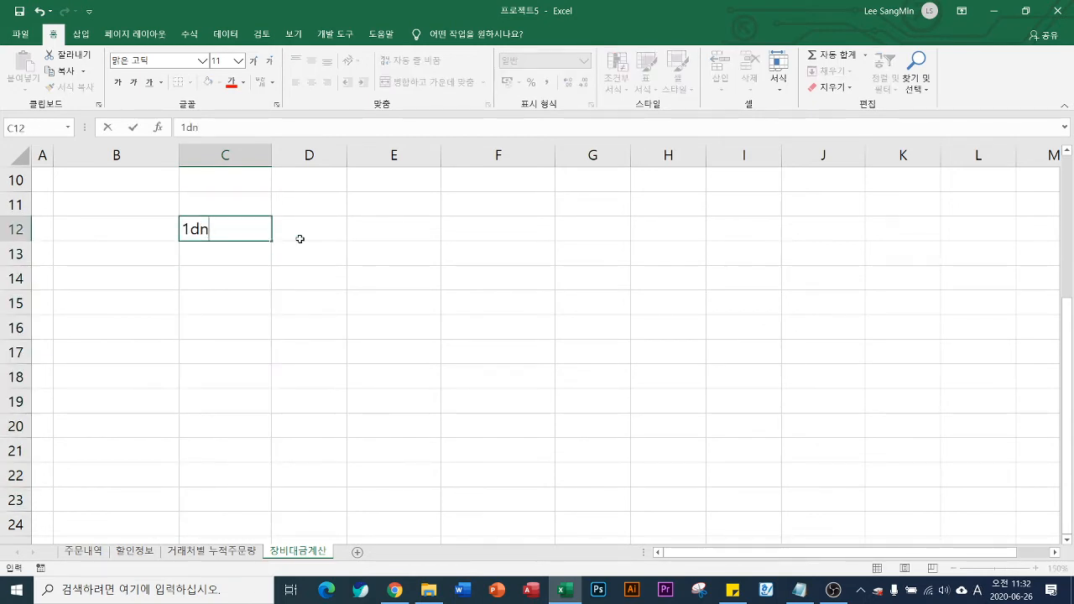
{"action": "key", "text": "BackSpace"}
{"action": "key", "text": "BackSpace"}
{"action": "key", "text": "Hangul"}
{"action": "type", "text": "월"}
{"action": "key", "text": "Return"}
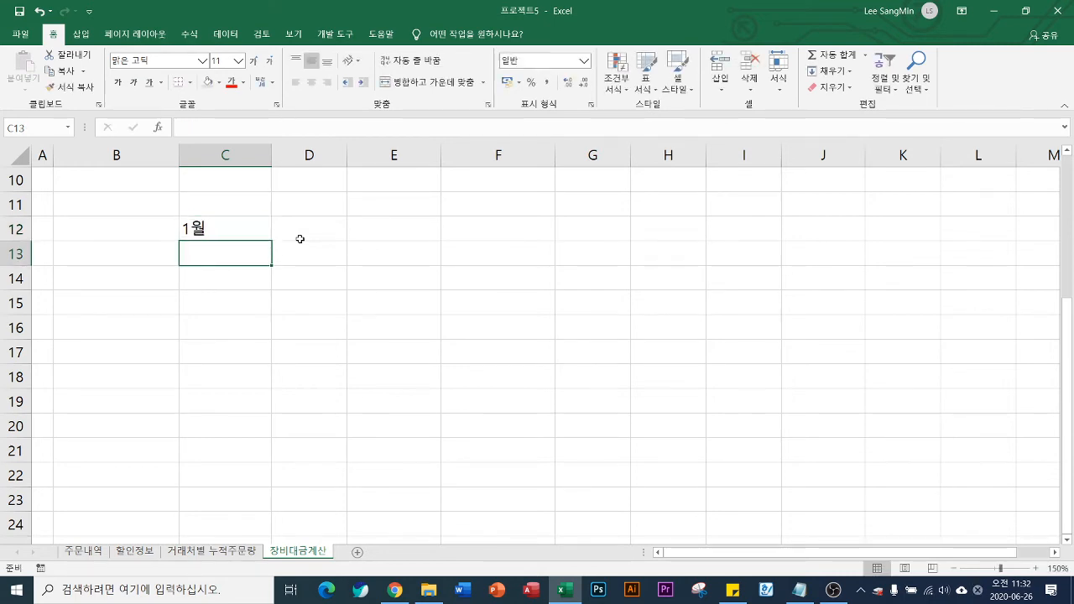
- Fill cells C15, C20 and C24 with yellow
{"action": "key", "text": "Down"}
{"action": "key", "text": "Down"}
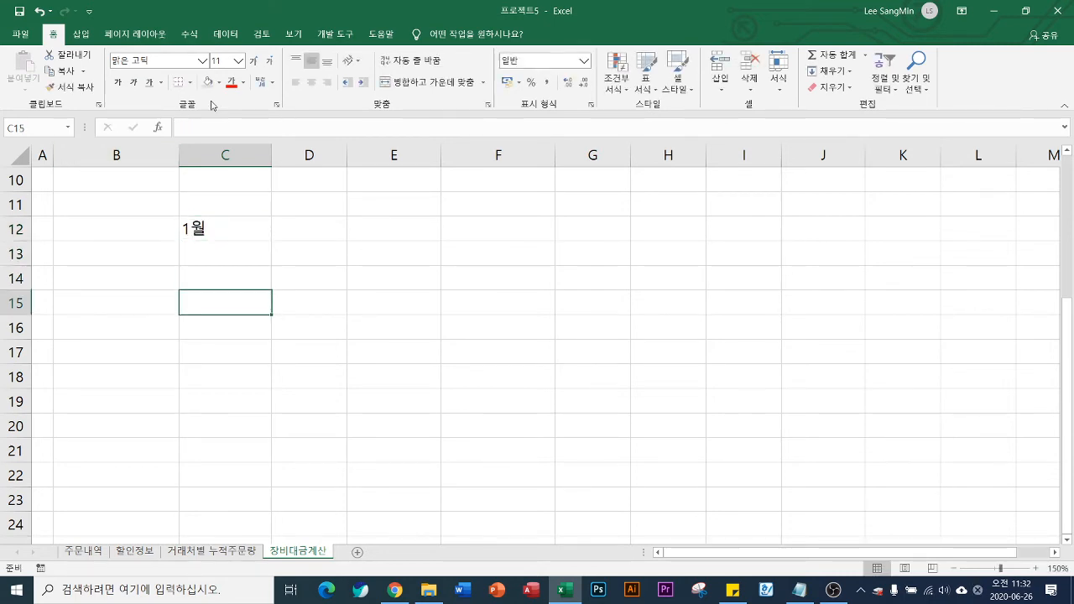
{"action": "left_click", "coordinate": [219, 82]}
{"action": "left_click", "coordinate": [238, 191]}
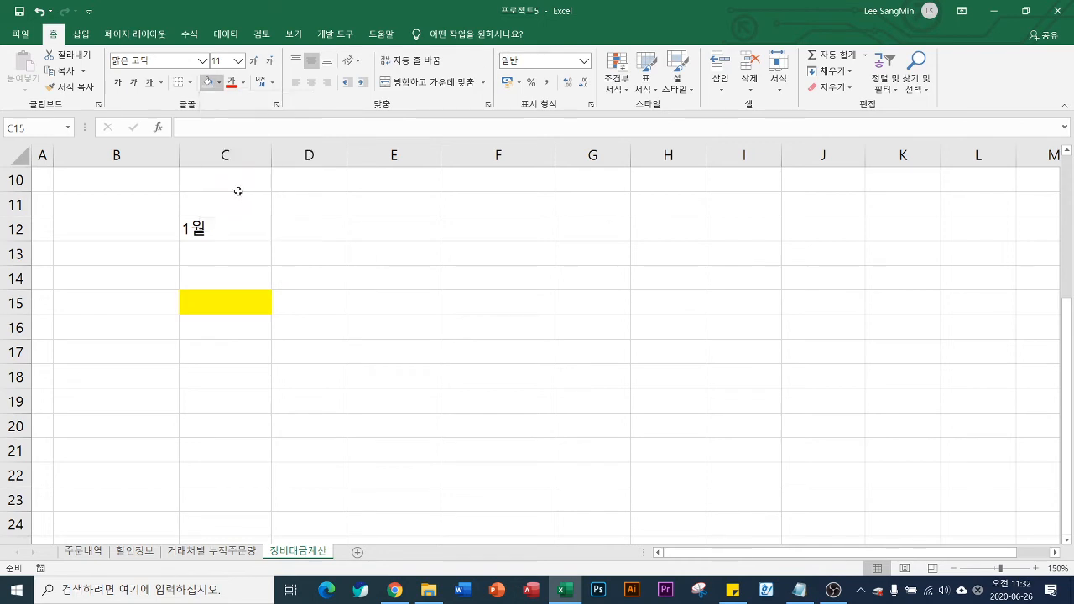
{"action": "left_click", "coordinate": [219, 415]}
{"action": "left_click", "coordinate": [207, 82]}
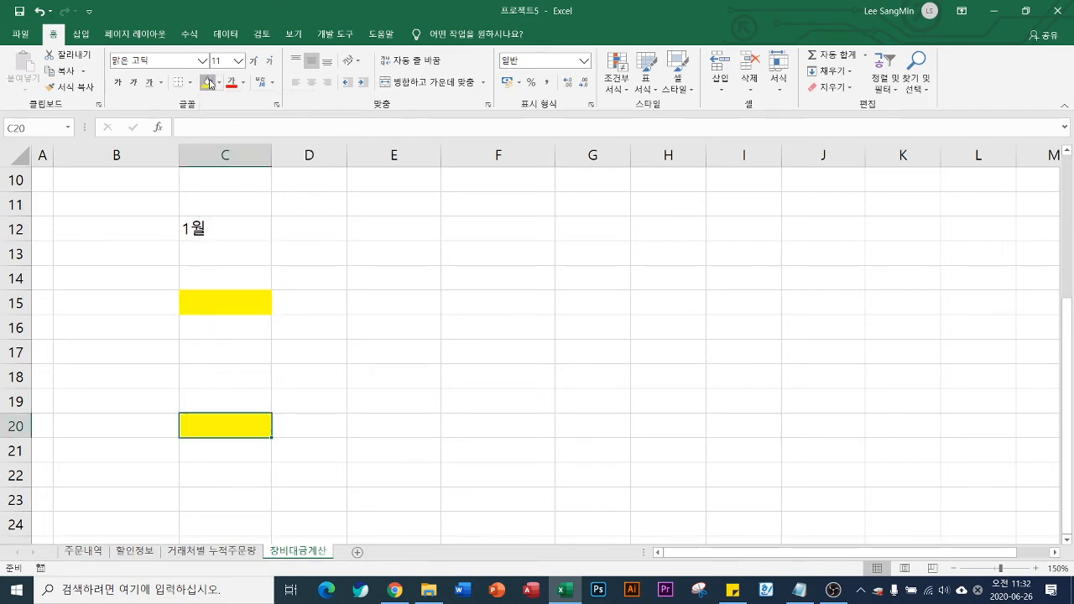
{"action": "scroll", "coordinate": [249, 380], "scroll_direction": "down", "scroll_amount": 2}
{"action": "left_click", "coordinate": [223, 385]}
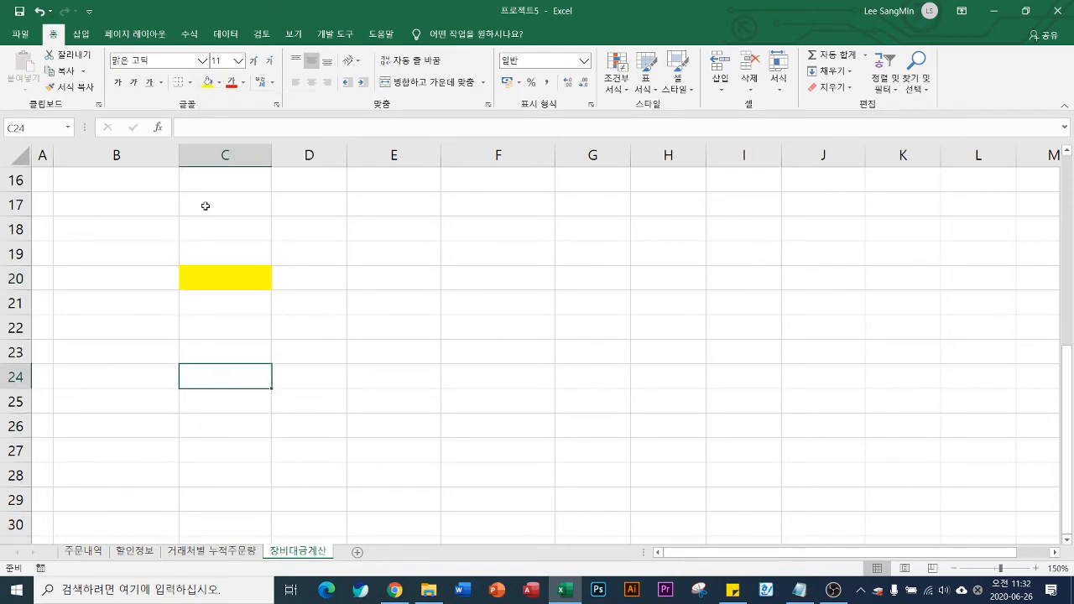
{"action": "left_click", "coordinate": [208, 83]}
- Try auto-filling C12 down to C24 as a month series, then as copied 1월 values, undoing each fill
{"action": "scroll", "coordinate": [352, 391], "scroll_direction": "up", "scroll_amount": 4}
{"action": "scroll", "coordinate": [350, 422], "scroll_direction": "down", "scroll_amount": 1}
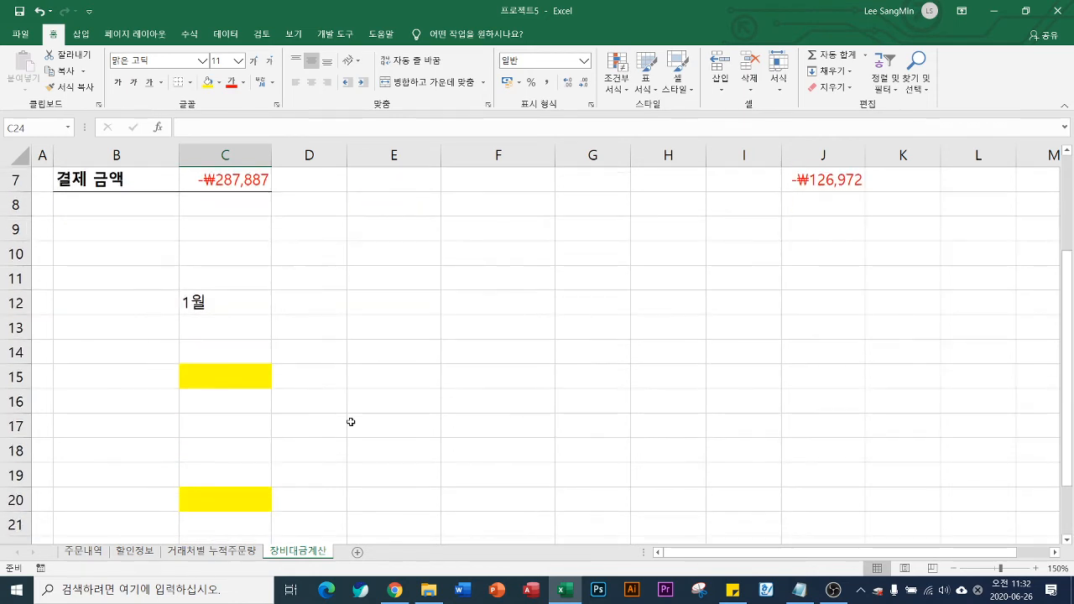
{"action": "scroll", "coordinate": [351, 422], "scroll_direction": "down", "scroll_amount": 1}
{"action": "left_click", "coordinate": [223, 229]}
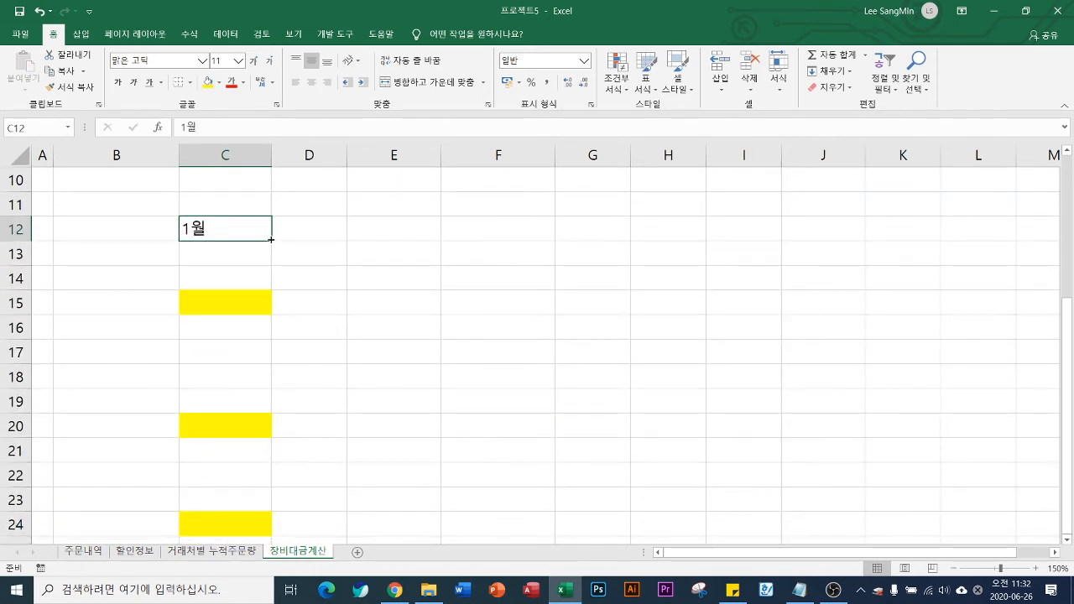
{"action": "left_click_drag", "start_coordinate": [271, 240], "coordinate": [267, 534]}
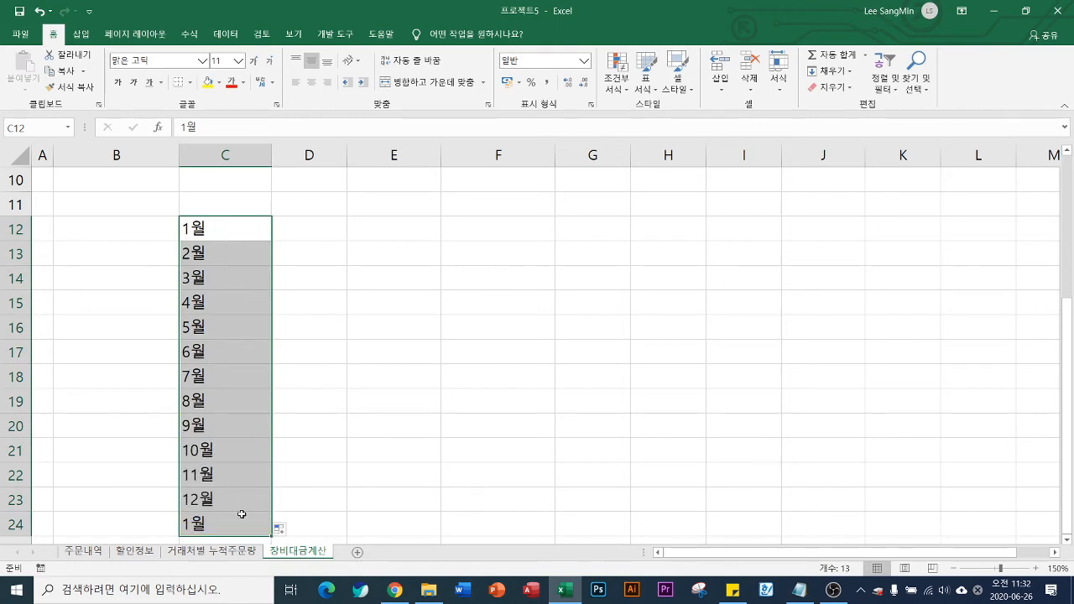
{"action": "key", "text": "ctrl+z"}
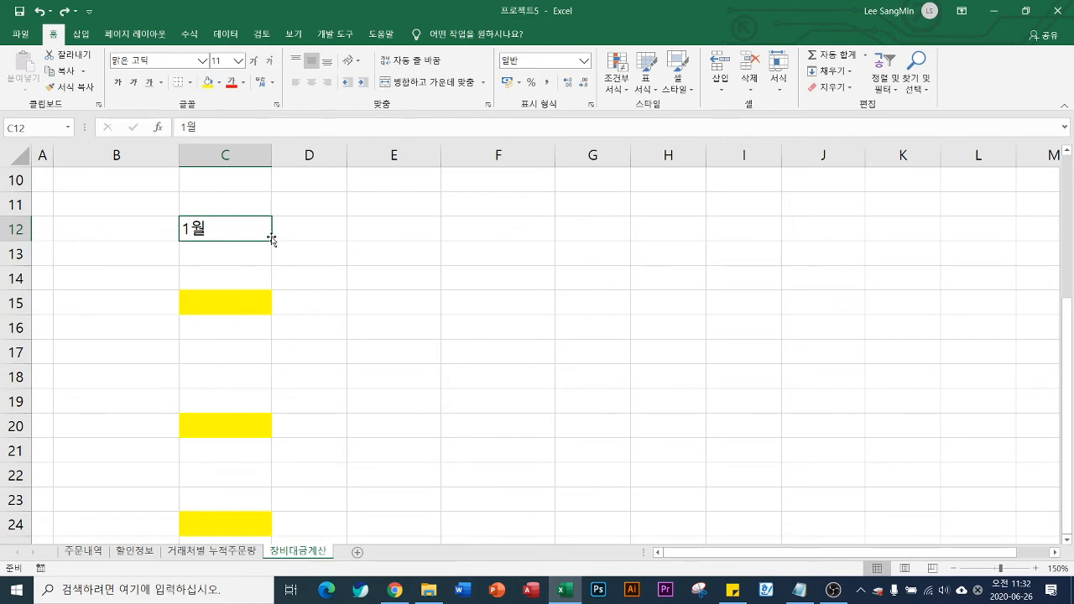
{"action": "left_click_drag", "start_coordinate": [270, 240], "coordinate": [274, 537]}
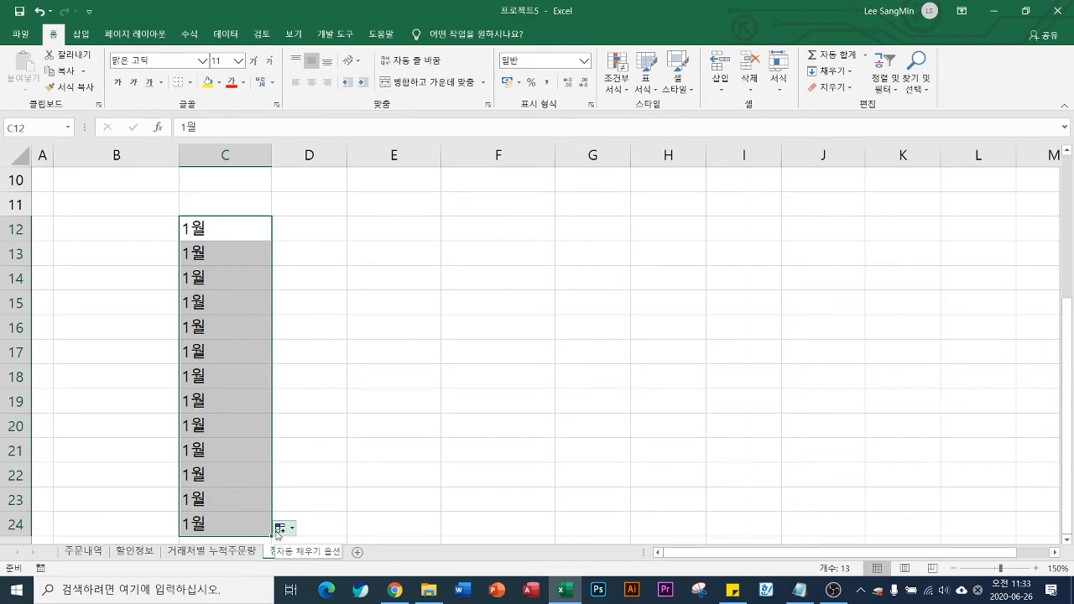
{"action": "key", "text": "ctrl+z"}
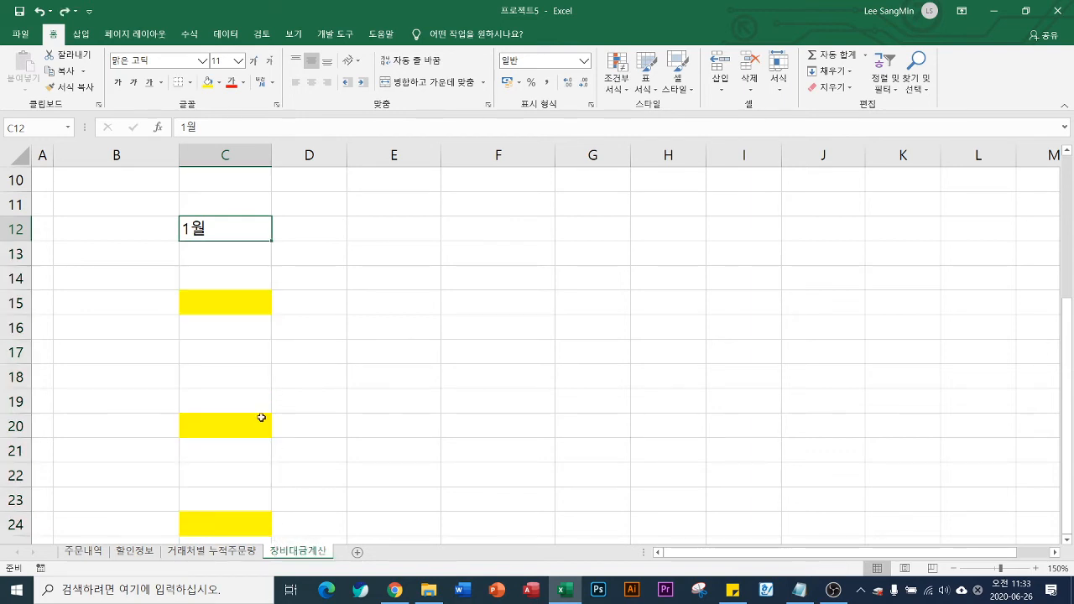
- Enter 1월 into the whole range C12:C24 at once from the C12 entry, without copying cell formatting
{"action": "left_click", "coordinate": [229, 305]}
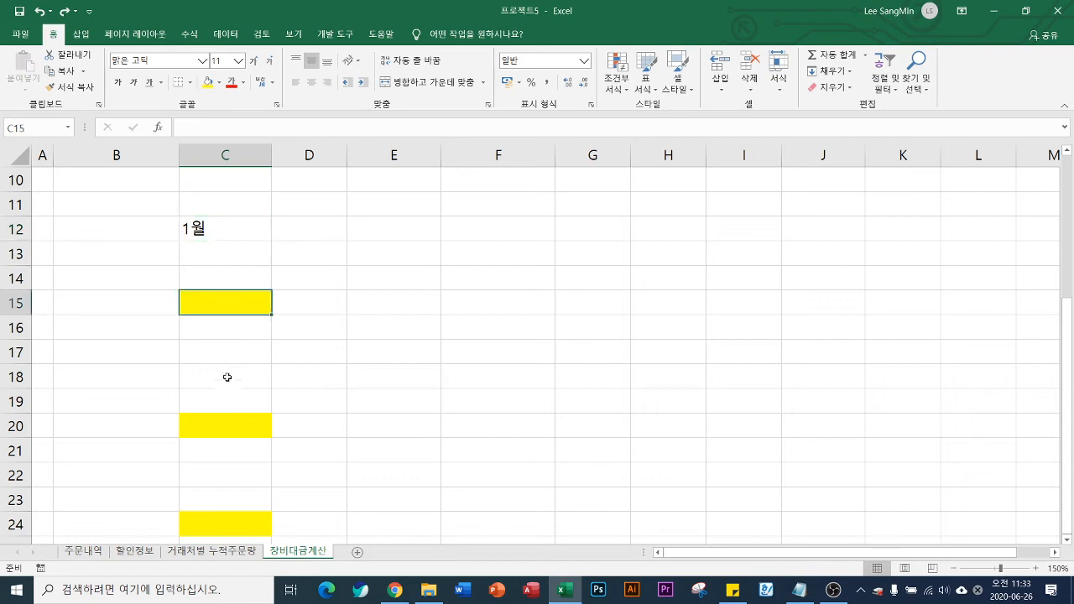
{"action": "left_click", "coordinate": [225, 425]}
{"action": "key", "text": "Down"}
{"action": "left_click", "coordinate": [220, 525]}
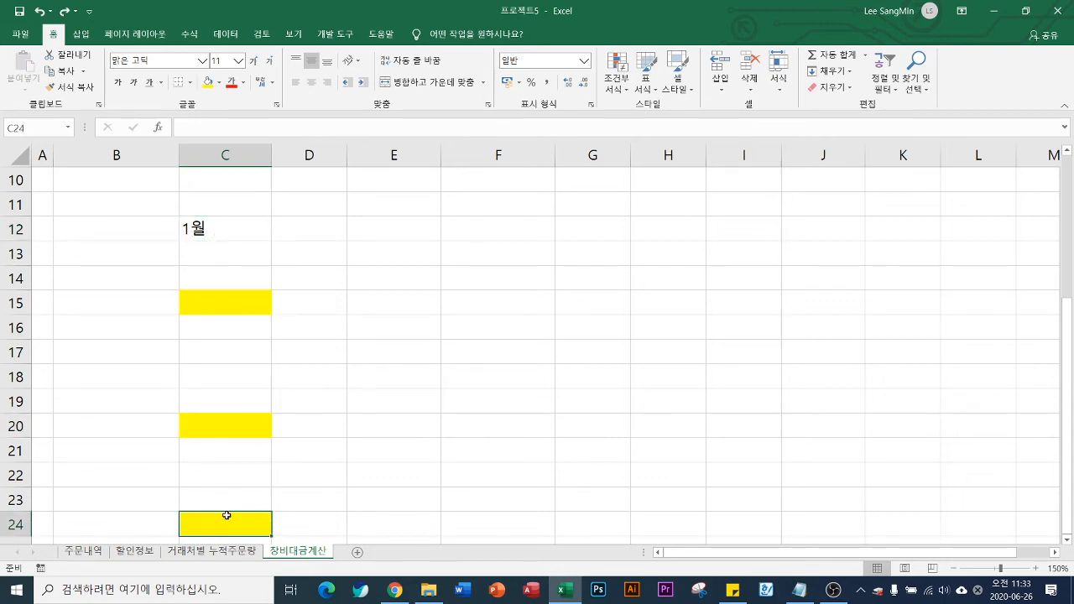
{"action": "left_click", "coordinate": [241, 231]}
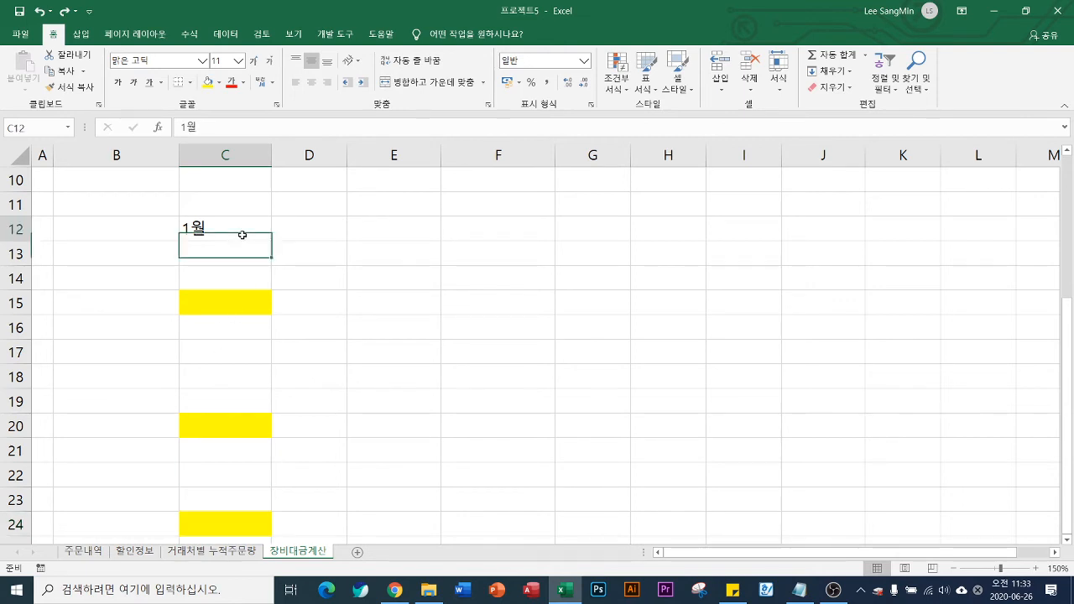
{"action": "left_click_drag", "start_coordinate": [242, 229], "coordinate": [219, 532]}
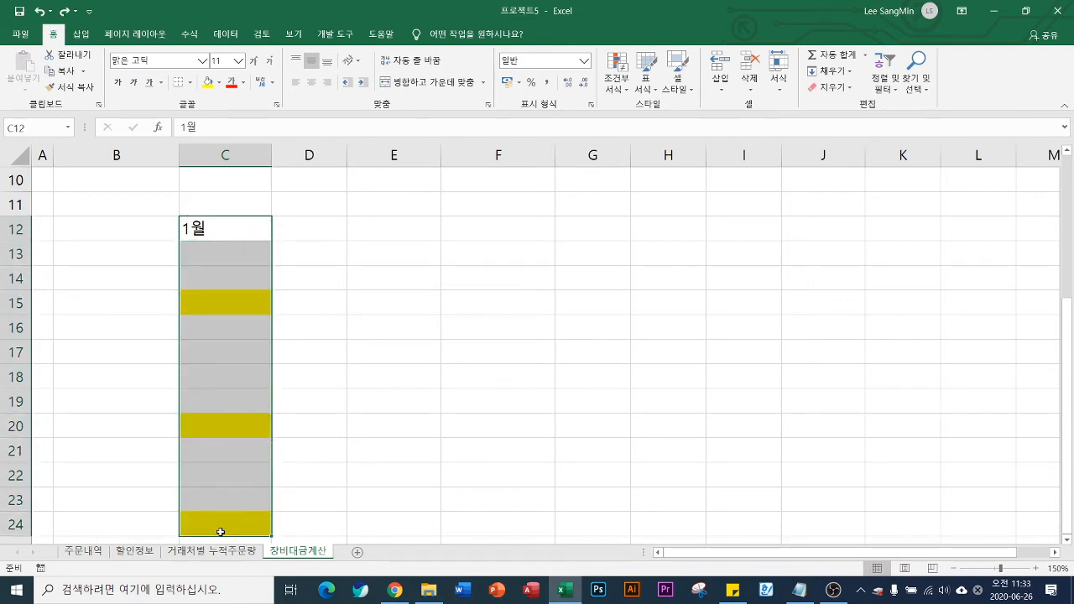
{"action": "left_click", "coordinate": [217, 126]}
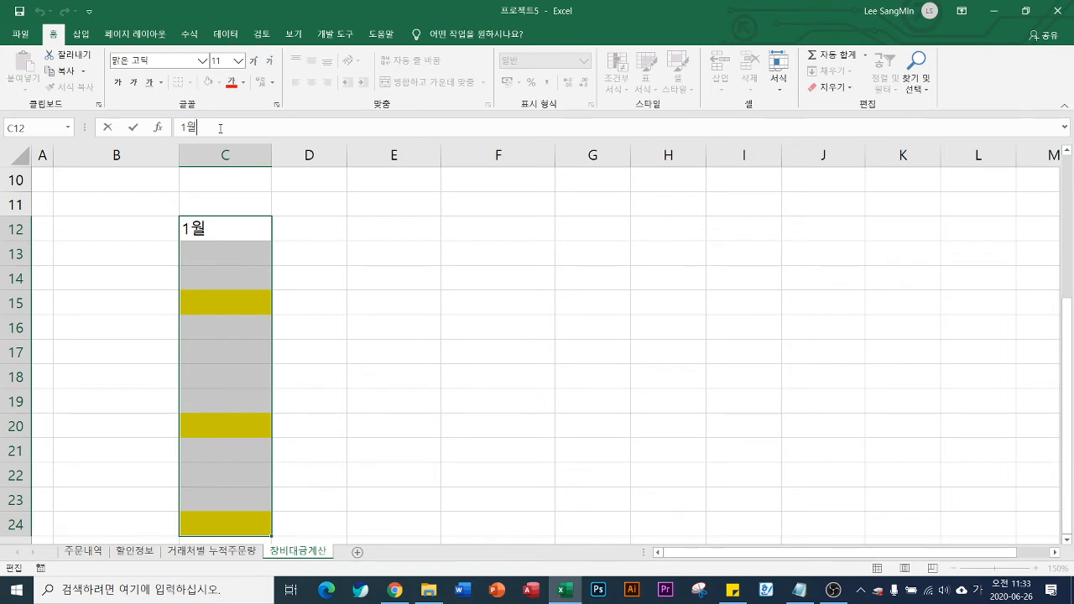
{"action": "key", "text": "ctrl+Return"}
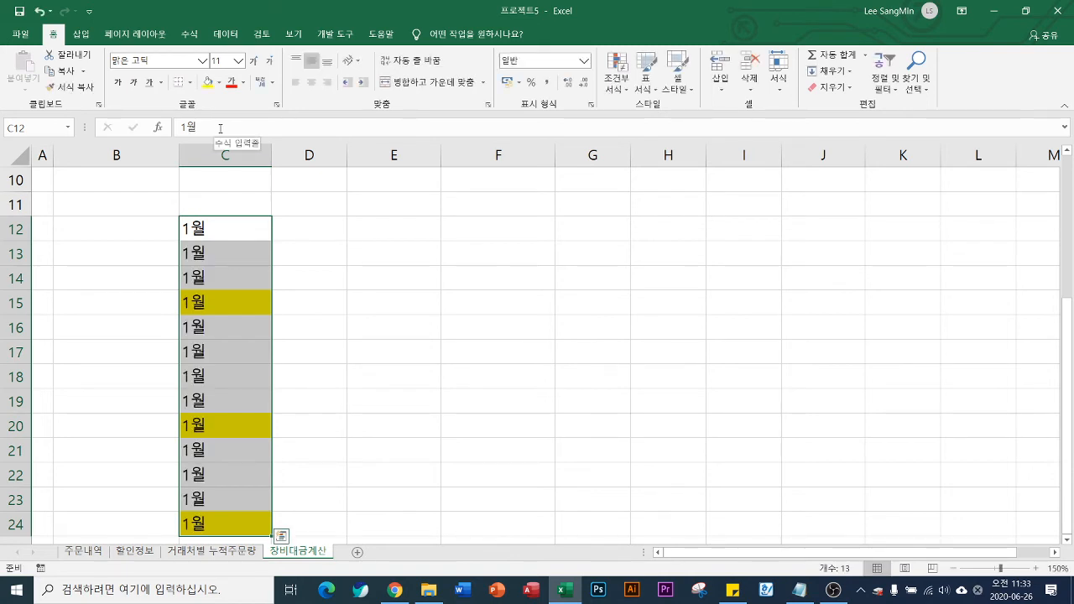
- Enter 12345 in cell E12, beside the filled 1월 column
{"action": "left_click", "coordinate": [220, 127]}
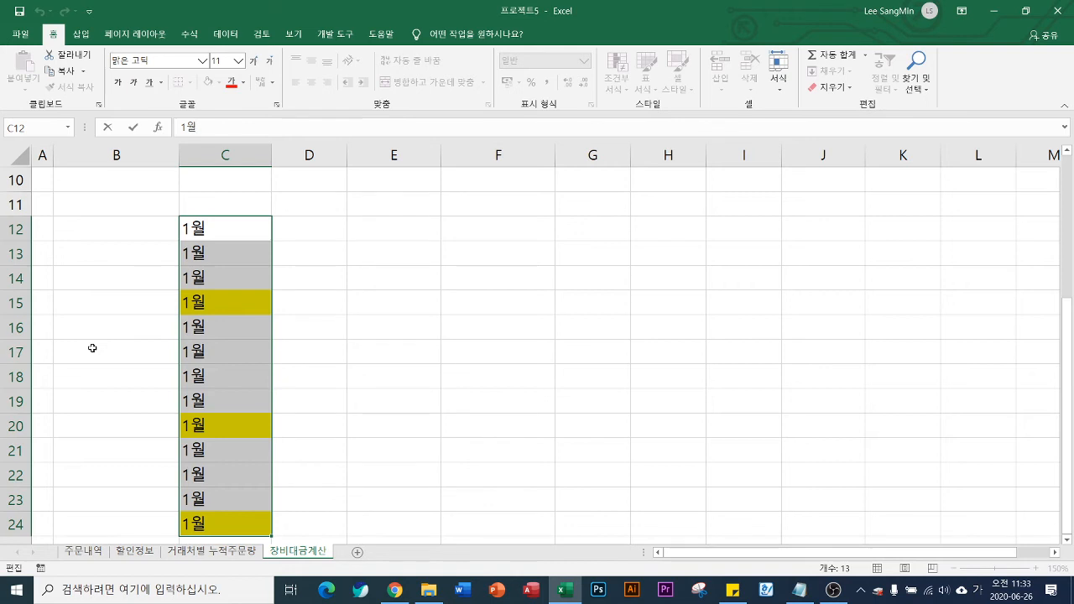
{"action": "left_click", "coordinate": [400, 232]}
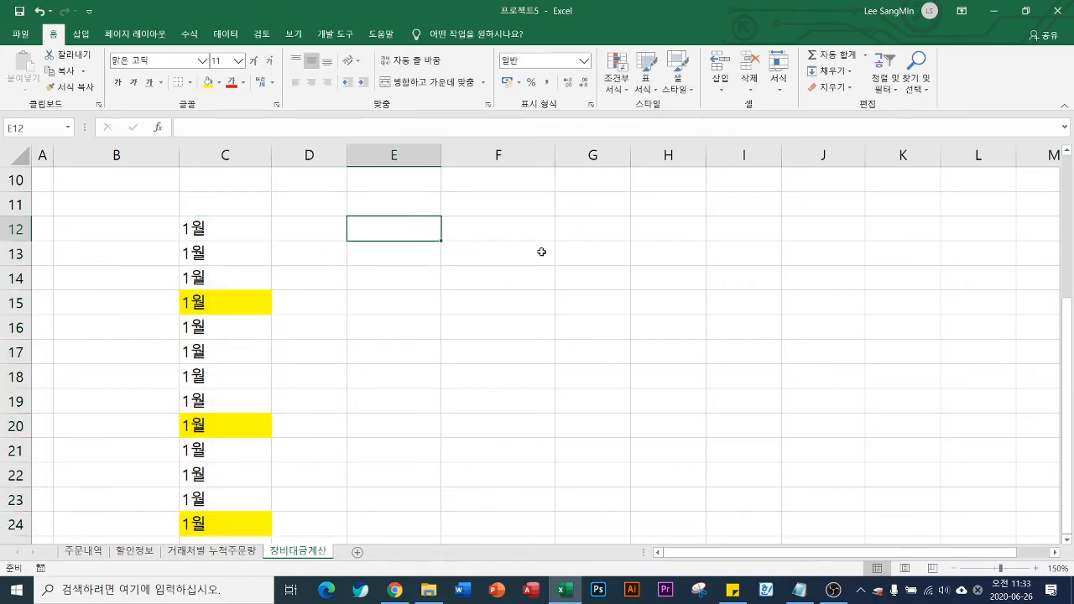
{"action": "type", "text": "12345"}
{"action": "key", "text": "Return"}
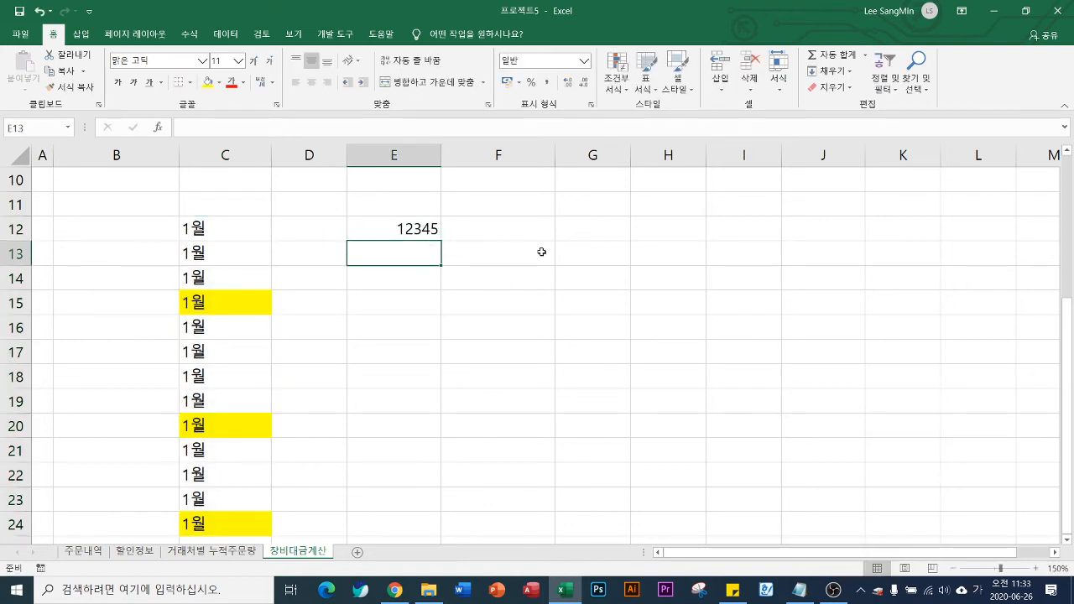
- Format E12 as 통화 with the € 유로(€ 123) symbol
{"action": "left_click", "coordinate": [404, 231]}
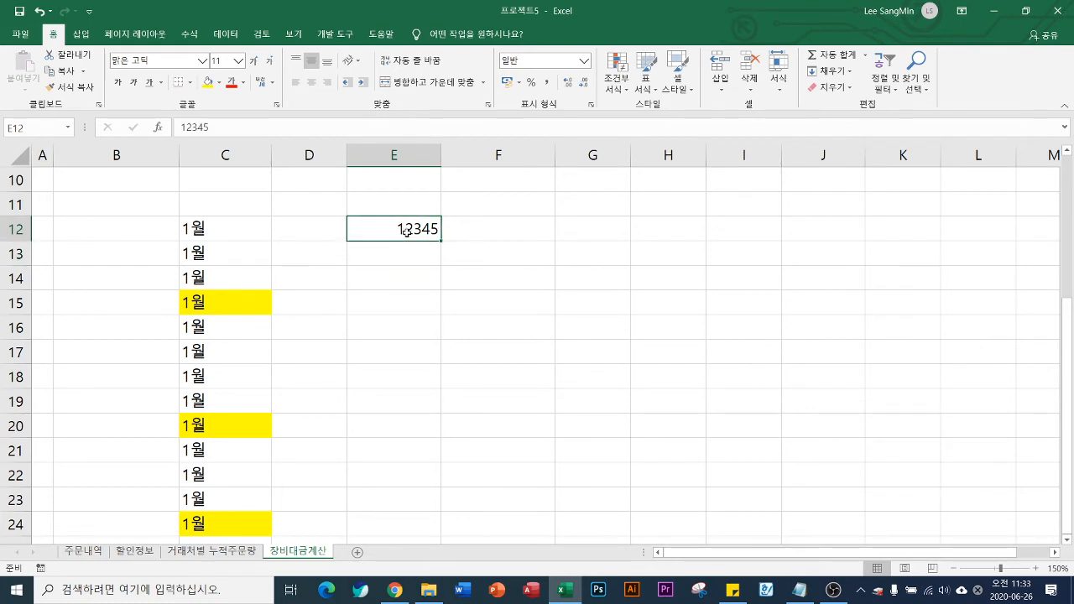
{"action": "key", "text": "ctrl+1"}
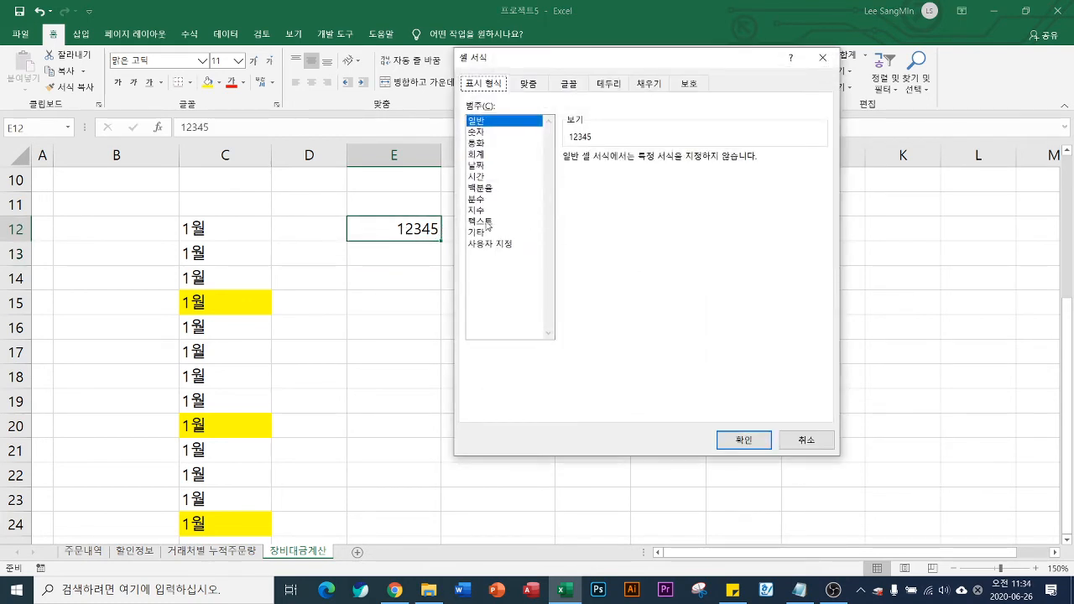
{"action": "left_click", "coordinate": [480, 144]}
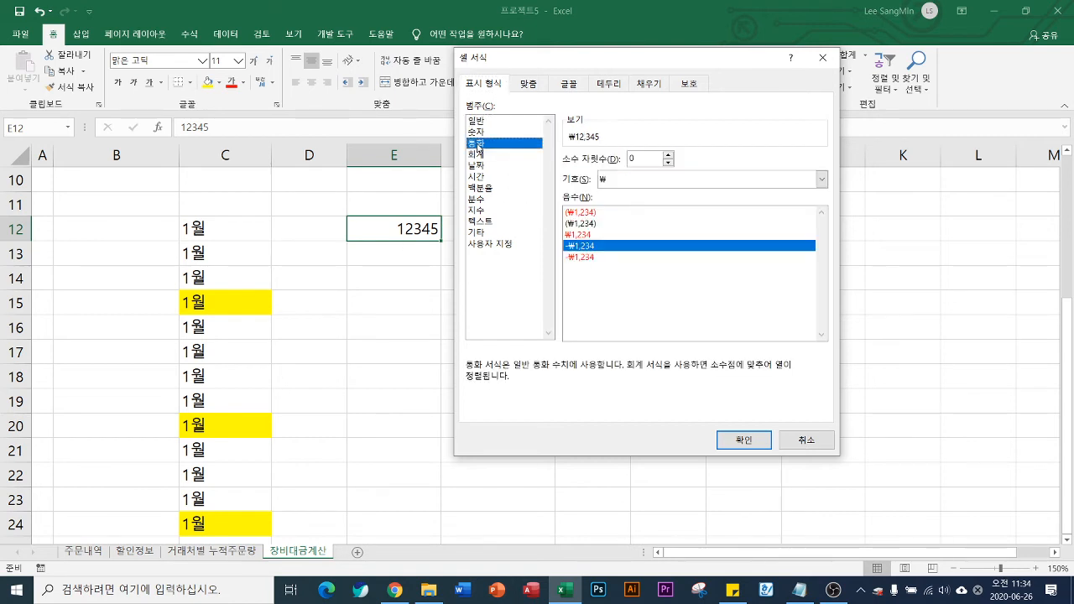
{"action": "left_click_drag", "start_coordinate": [654, 60], "coordinate": [803, 75]}
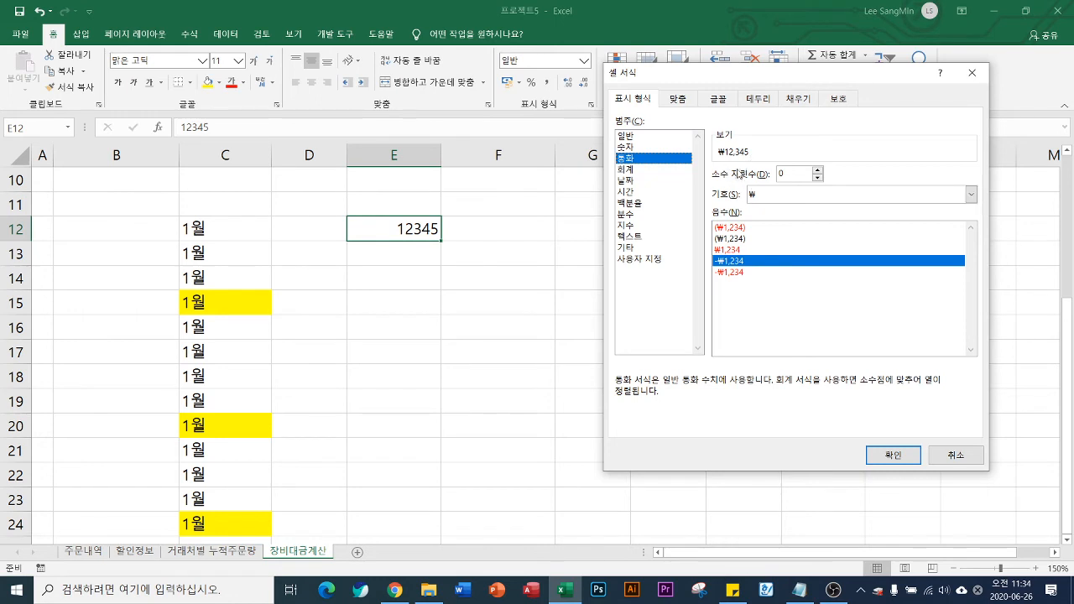
{"action": "left_click", "coordinate": [971, 199]}
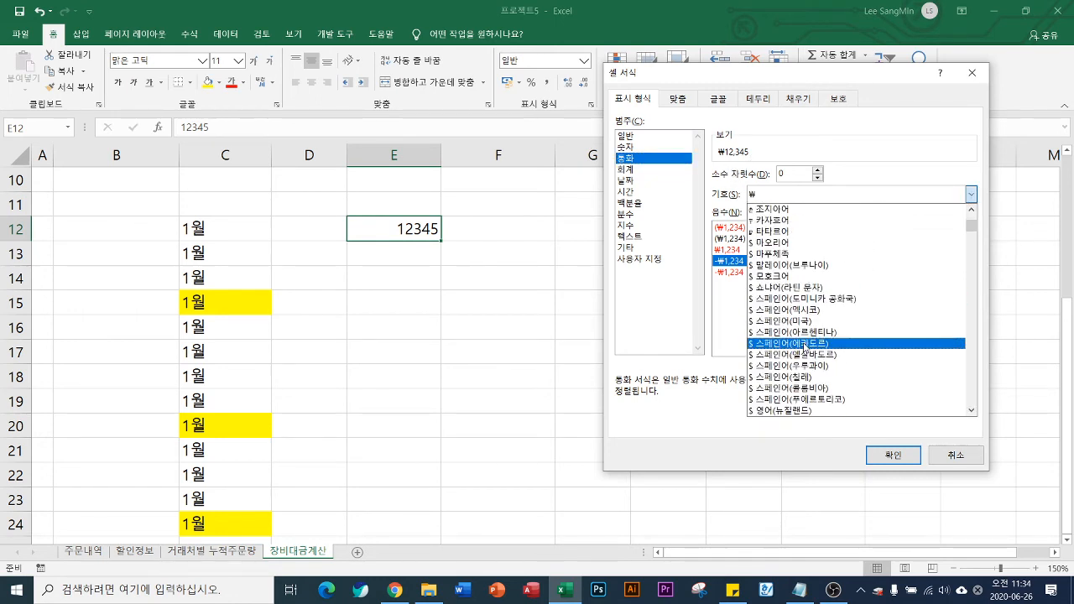
{"action": "scroll", "coordinate": [804, 346], "scroll_direction": "down", "scroll_amount": 6}
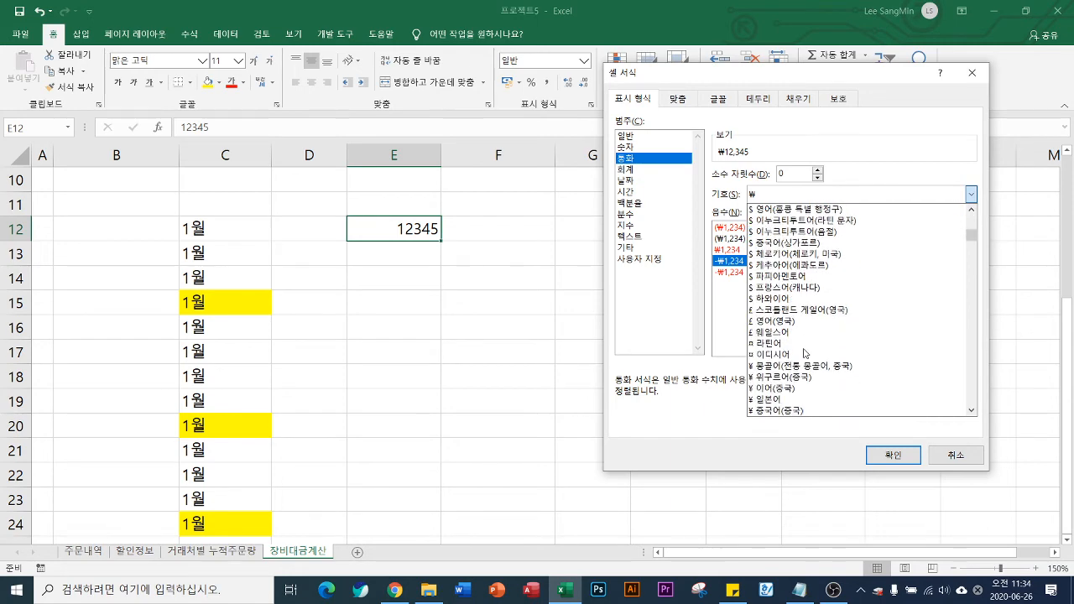
{"action": "scroll", "coordinate": [803, 352], "scroll_direction": "down", "scroll_amount": 6}
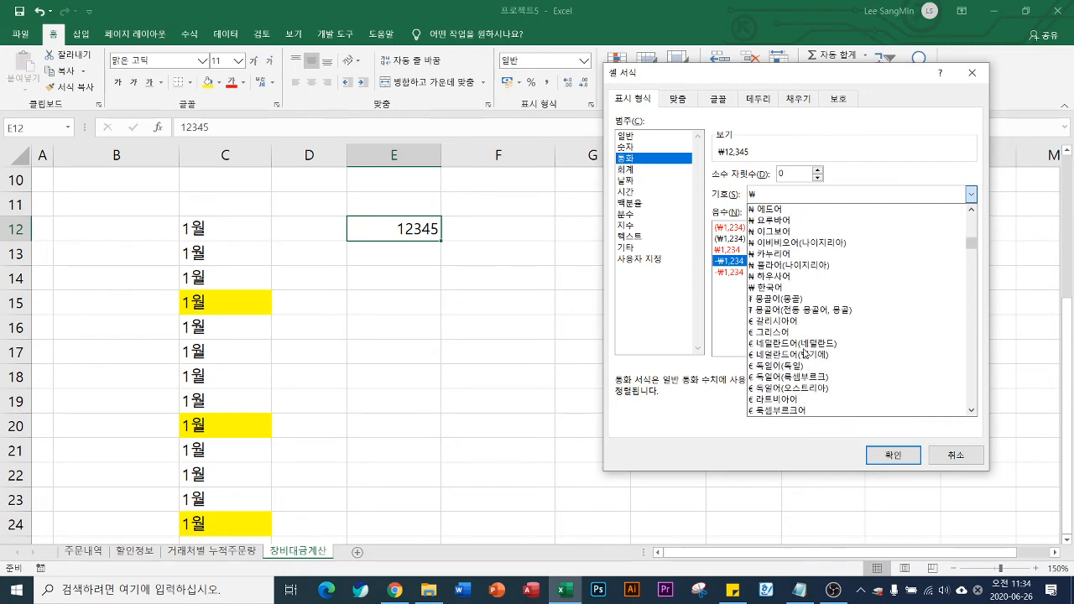
{"action": "scroll", "coordinate": [804, 353], "scroll_direction": "down", "scroll_amount": 6}
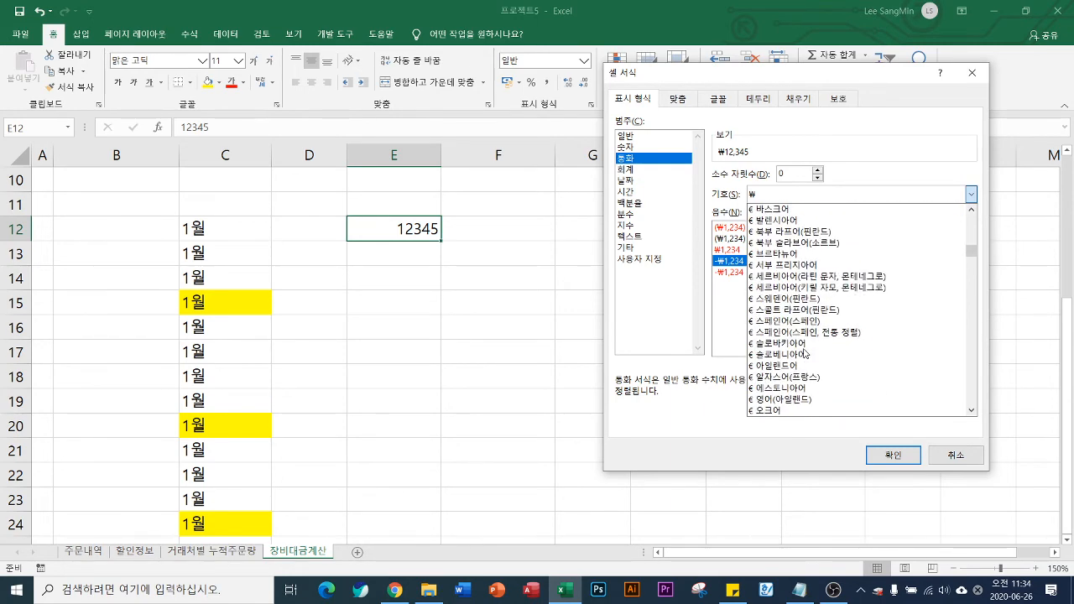
{"action": "scroll", "coordinate": [804, 352], "scroll_direction": "down", "scroll_amount": 3}
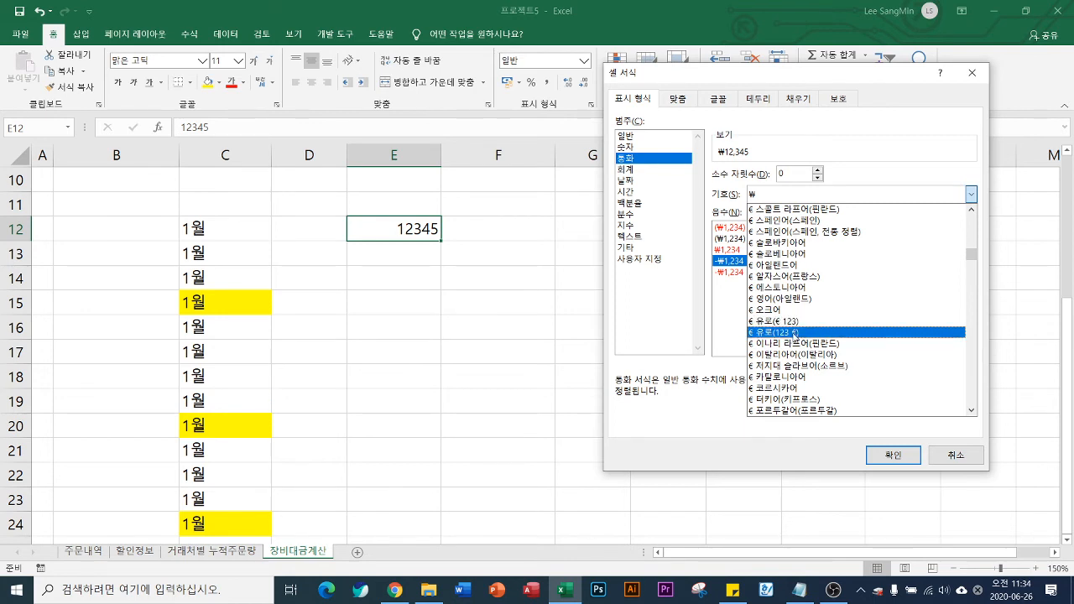
{"action": "left_click", "coordinate": [772, 322]}
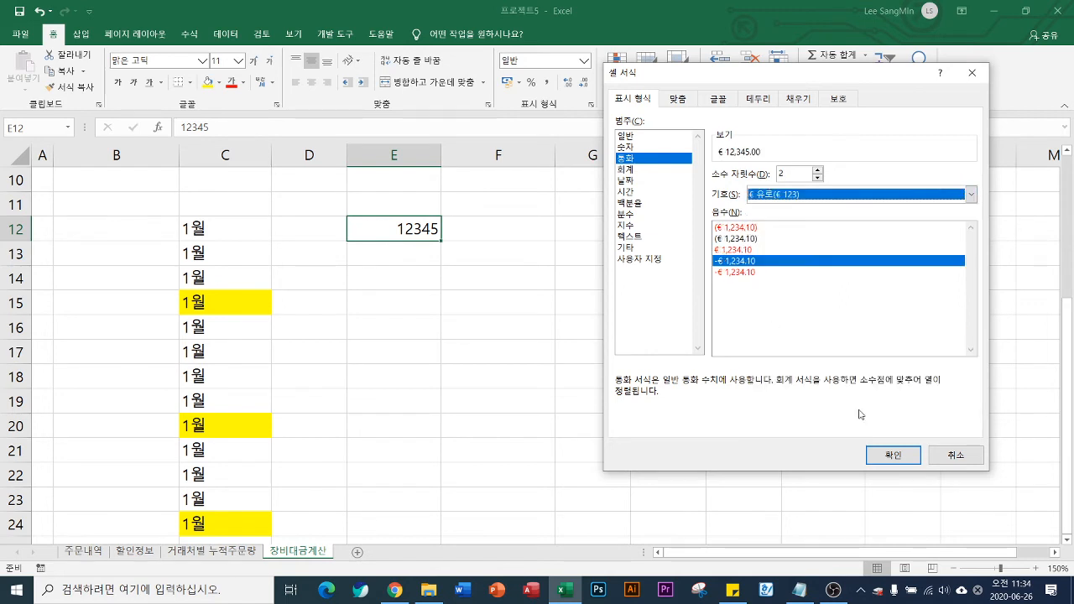
{"action": "left_click", "coordinate": [893, 455]}
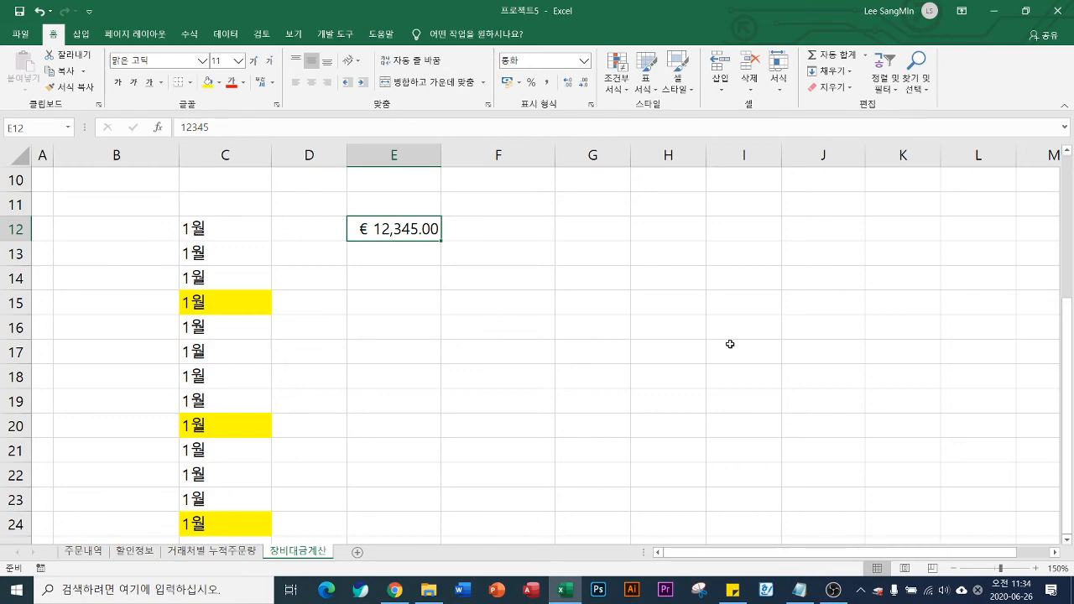
- On the 주문내역 sheet, format columns F and G from row 3 to the sheet's last row as 숫자 with 3 decimal places
{"action": "left_click", "coordinate": [89, 551]}
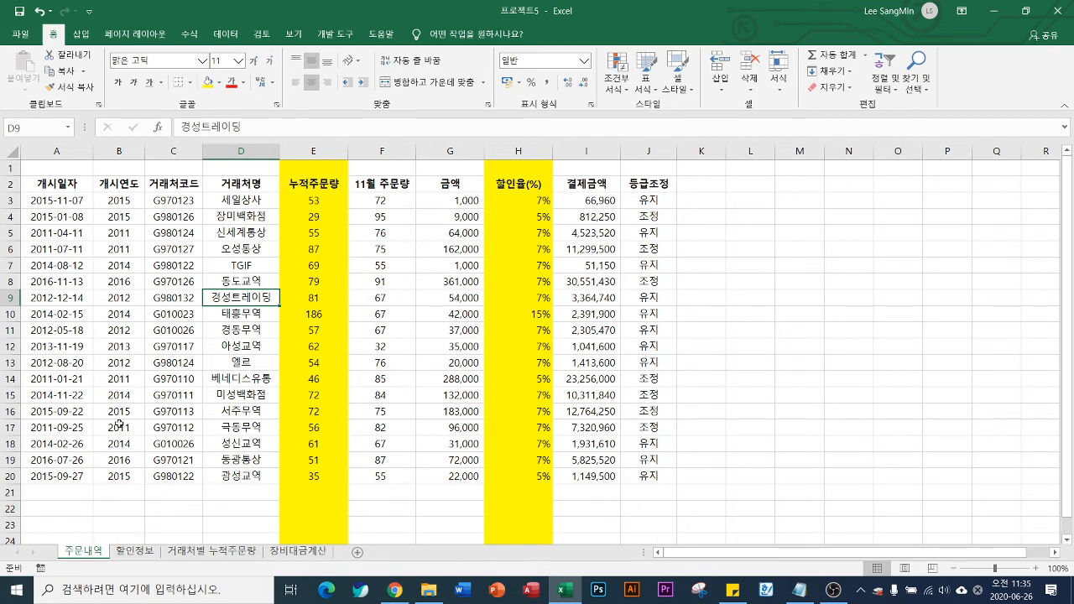
{"action": "left_click", "coordinate": [379, 199]}
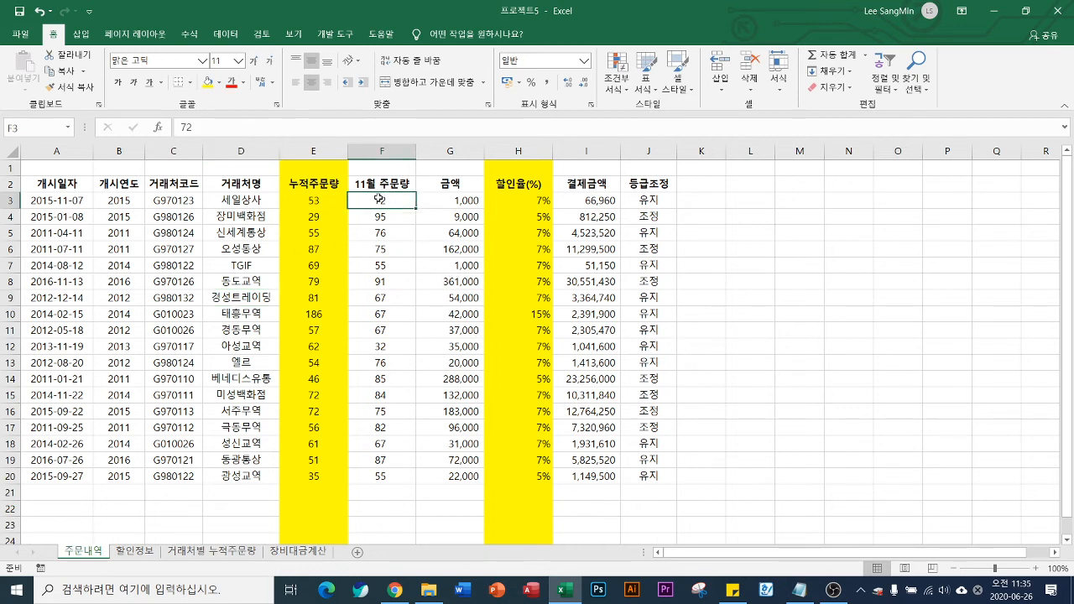
{"action": "left_click_drag", "start_coordinate": [385, 198], "coordinate": [466, 477]}
{"action": "left_click", "coordinate": [364, 204]}
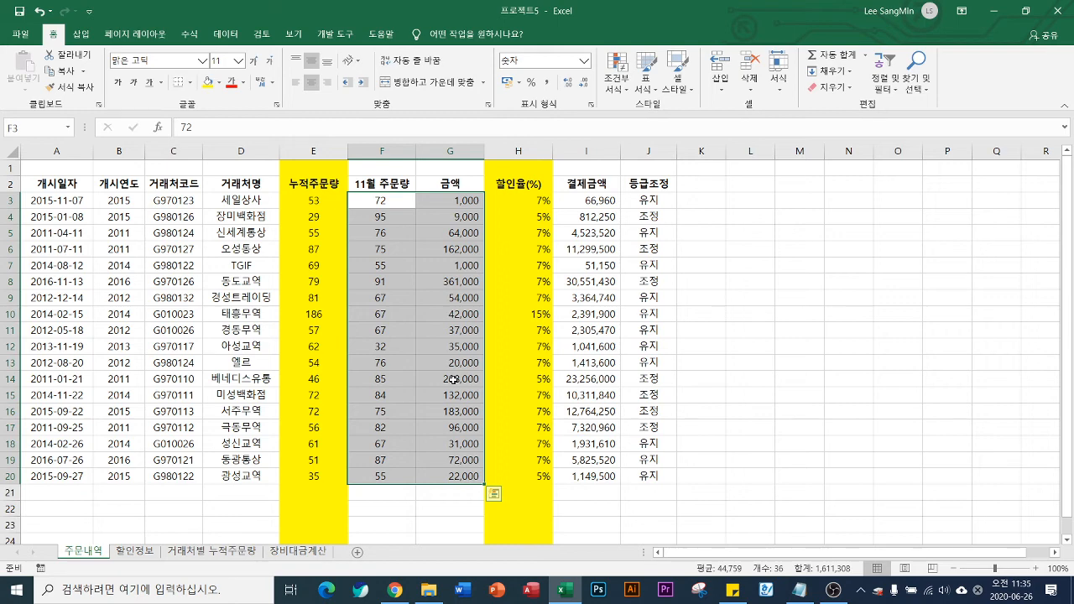
{"action": "key", "text": "ctrl+shift+Down"}
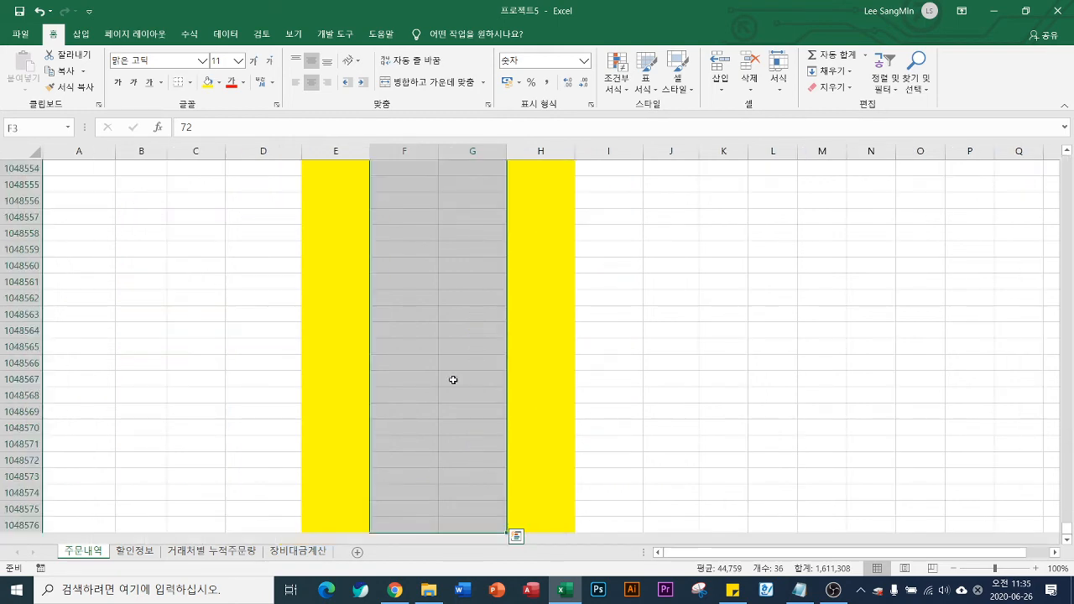
{"action": "scroll", "coordinate": [448, 379], "scroll_direction": "up", "scroll_amount": 15}
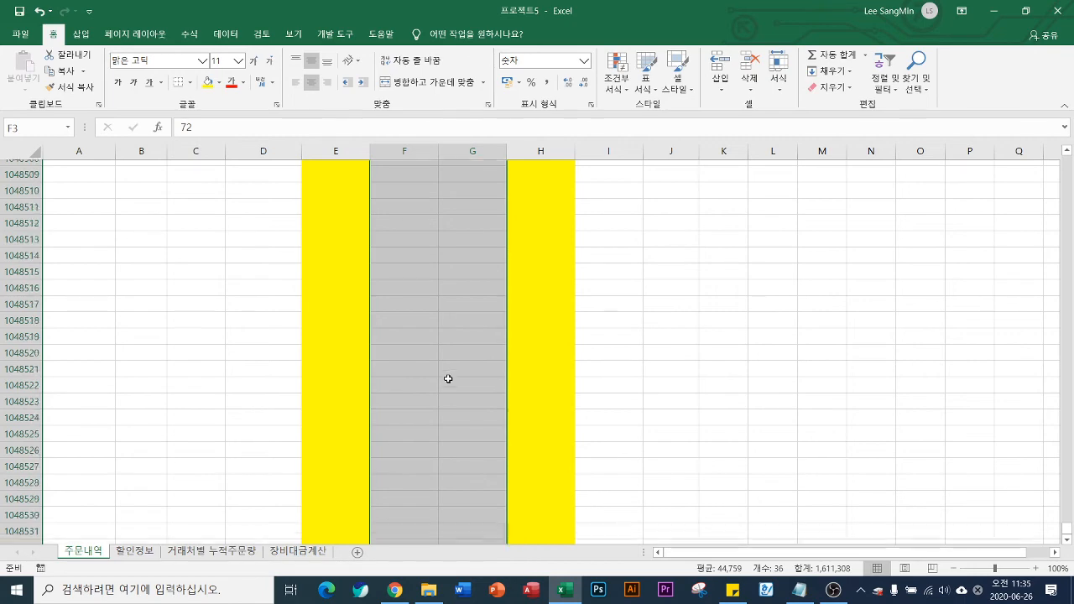
{"action": "scroll", "coordinate": [448, 379], "scroll_direction": "up", "scroll_amount": 6}
{"action": "left_click_drag", "start_coordinate": [1067, 526], "coordinate": [1066, 160]}
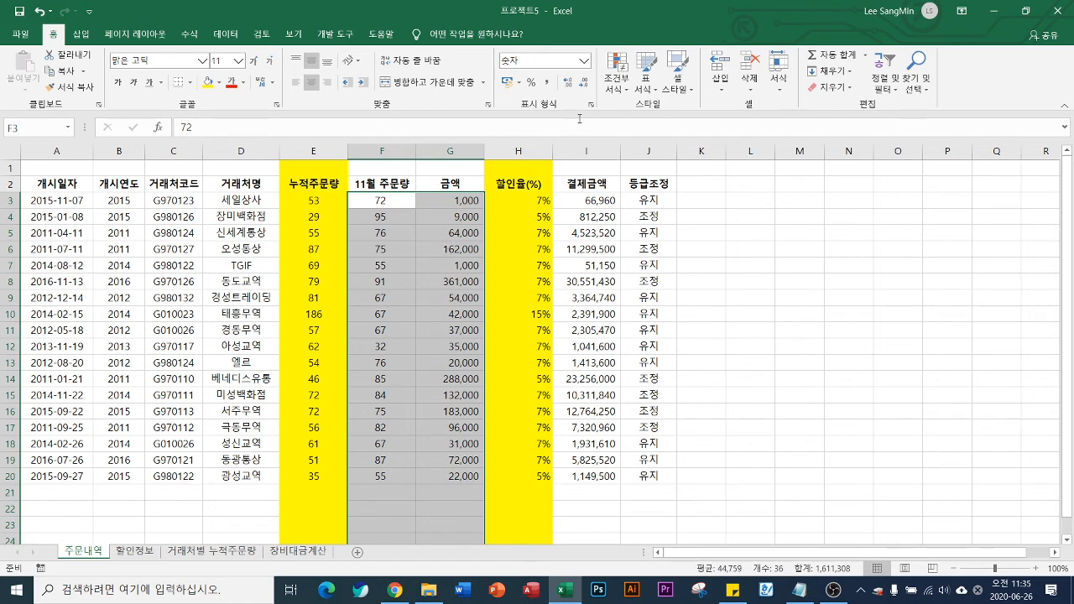
{"action": "key", "text": "ctrl+q"}
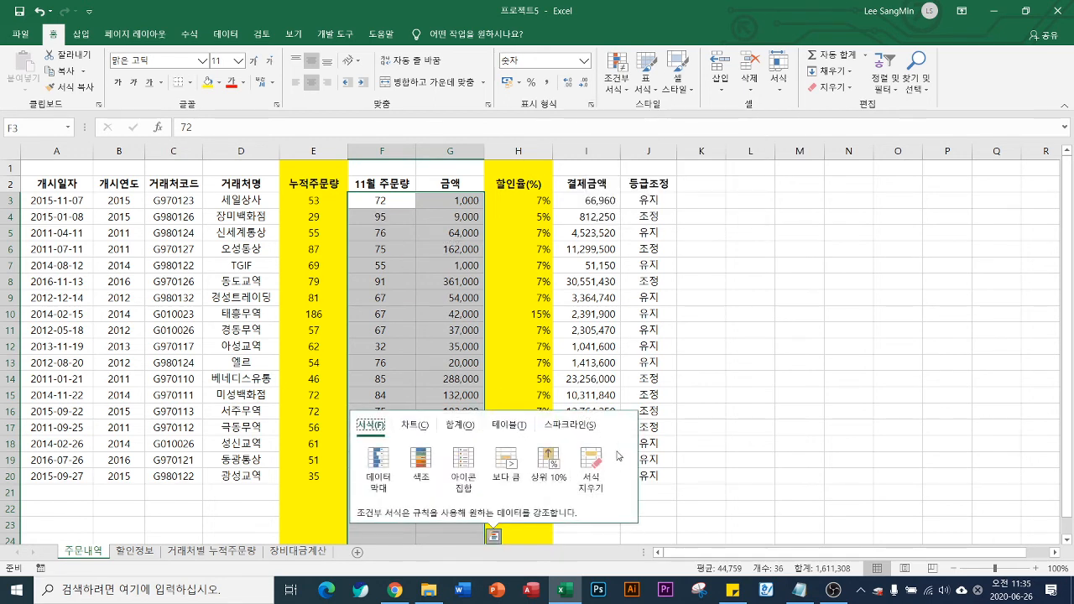
{"action": "key", "text": "Escape"}
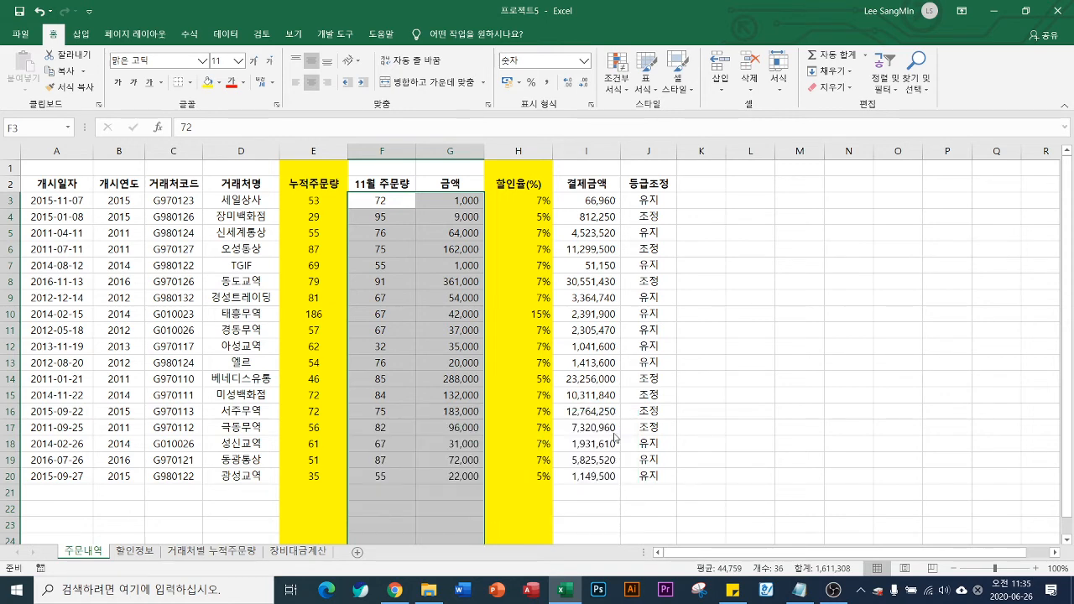
{"action": "key", "text": "ctrl+1"}
{"action": "left_click", "coordinate": [629, 147]}
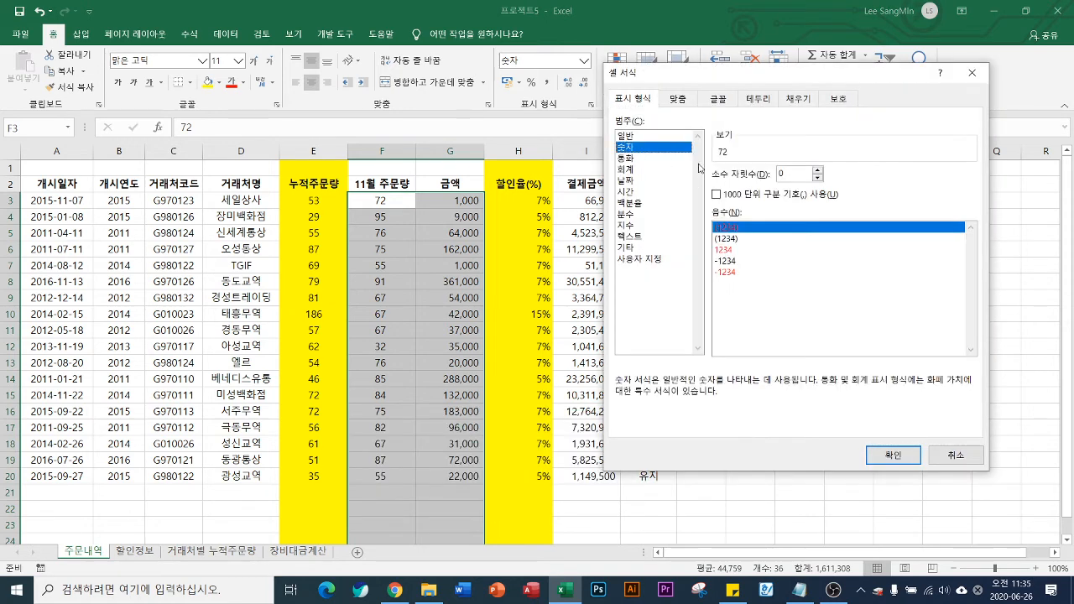
{"action": "left_click", "coordinate": [817, 170]}
{"action": "left_click", "coordinate": [818, 170]}
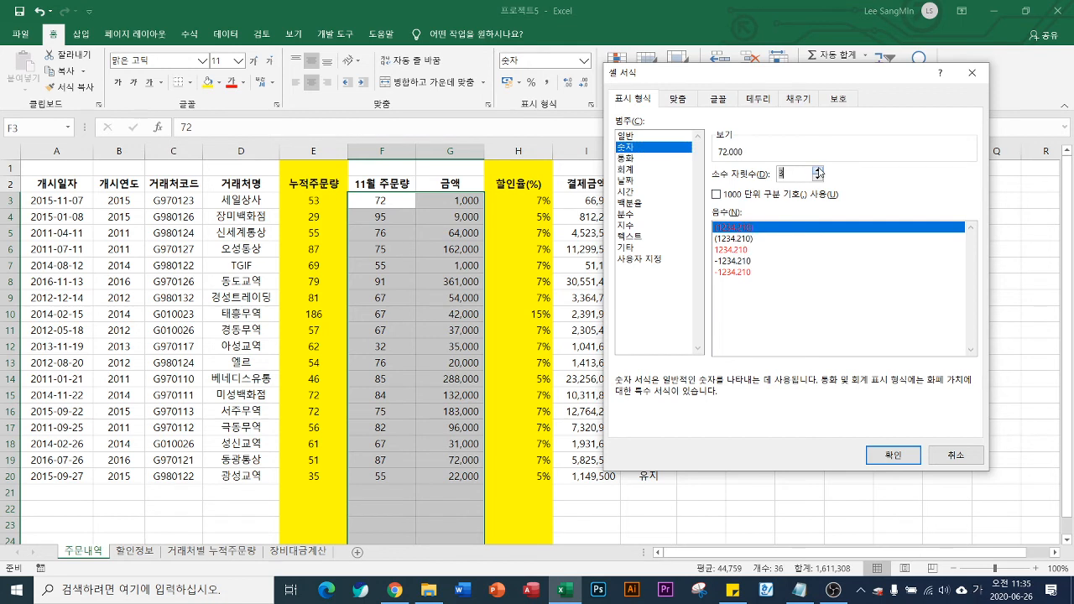
{"action": "left_click", "coordinate": [818, 170]}
{"action": "left_click", "coordinate": [818, 171]}
{"action": "left_click", "coordinate": [818, 171]}
{"action": "left_click", "coordinate": [818, 170]}
{"action": "left_click", "coordinate": [818, 170]}
{"action": "left_click", "coordinate": [817, 170]}
{"action": "left_click", "coordinate": [817, 177]}
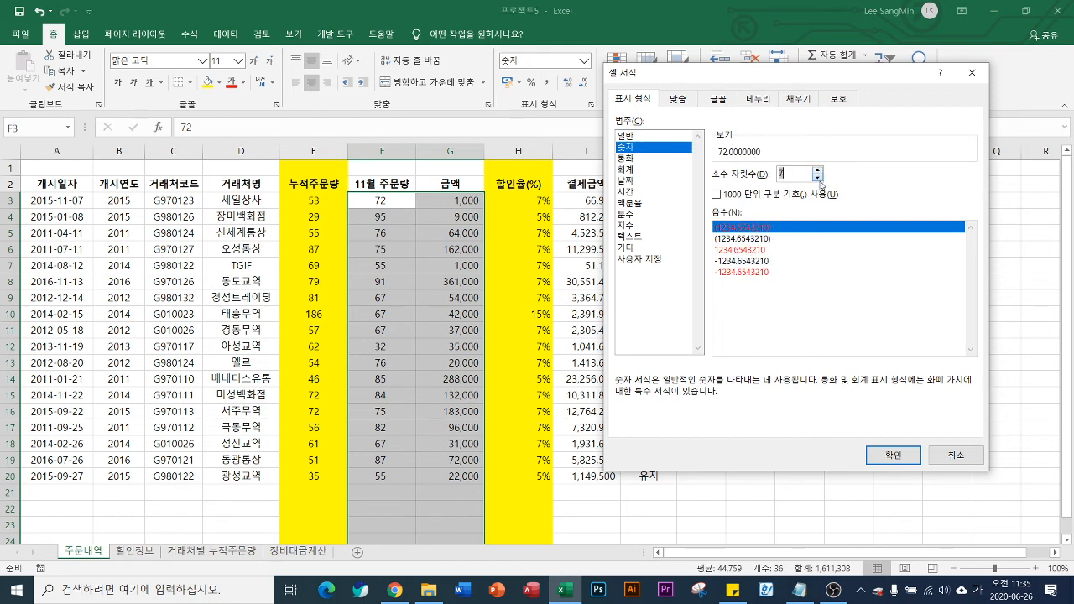
{"action": "left_click", "coordinate": [818, 177]}
{"action": "left_click", "coordinate": [818, 177]}
{"action": "left_click", "coordinate": [818, 177]}
{"action": "left_click", "coordinate": [818, 177]}
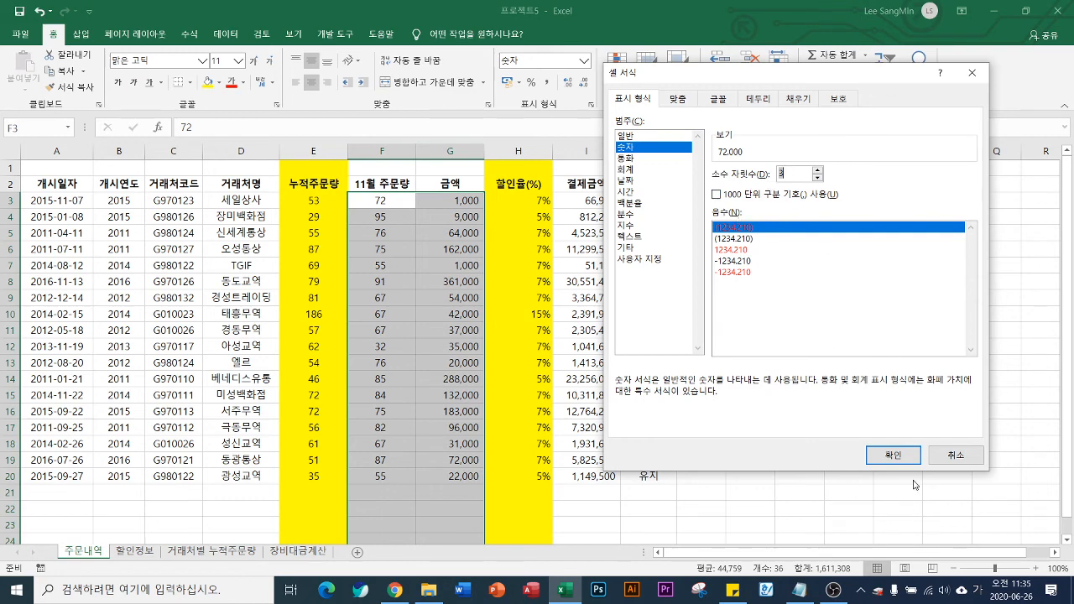
{"action": "left_click", "coordinate": [894, 453]}
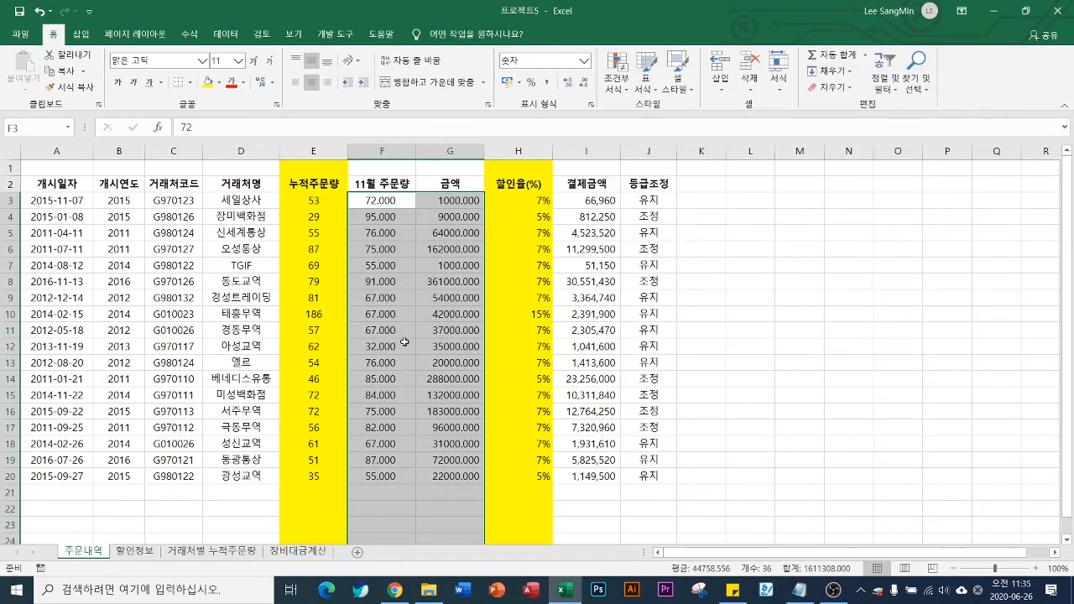
- Enter 1254 in F21, directly below the 11월 주문량 data
{"action": "left_click", "coordinate": [391, 490]}
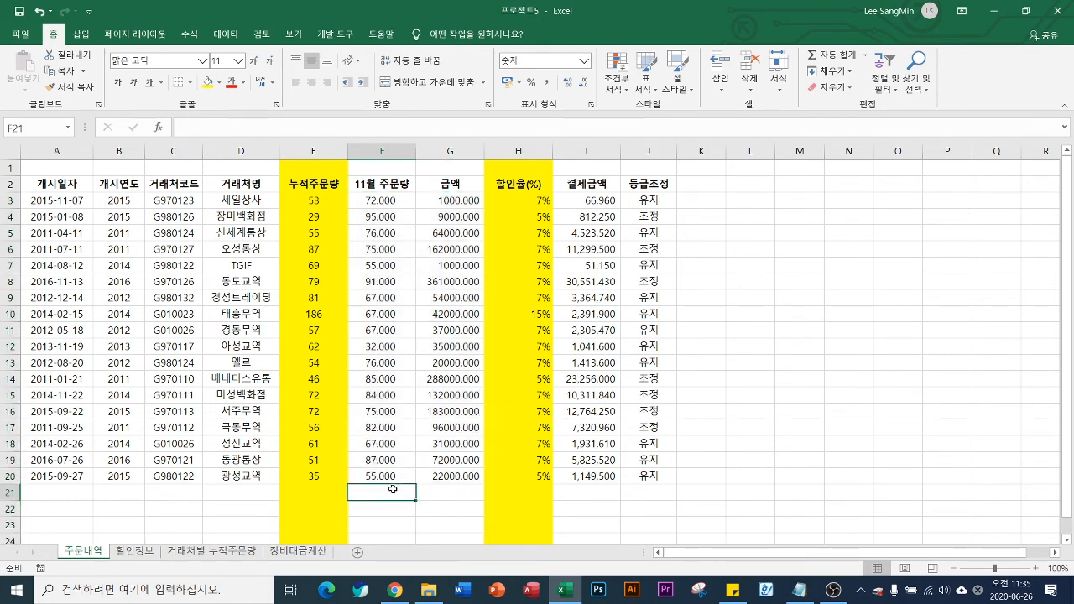
{"action": "type", "text": "1254"}
{"action": "key", "text": "Return"}
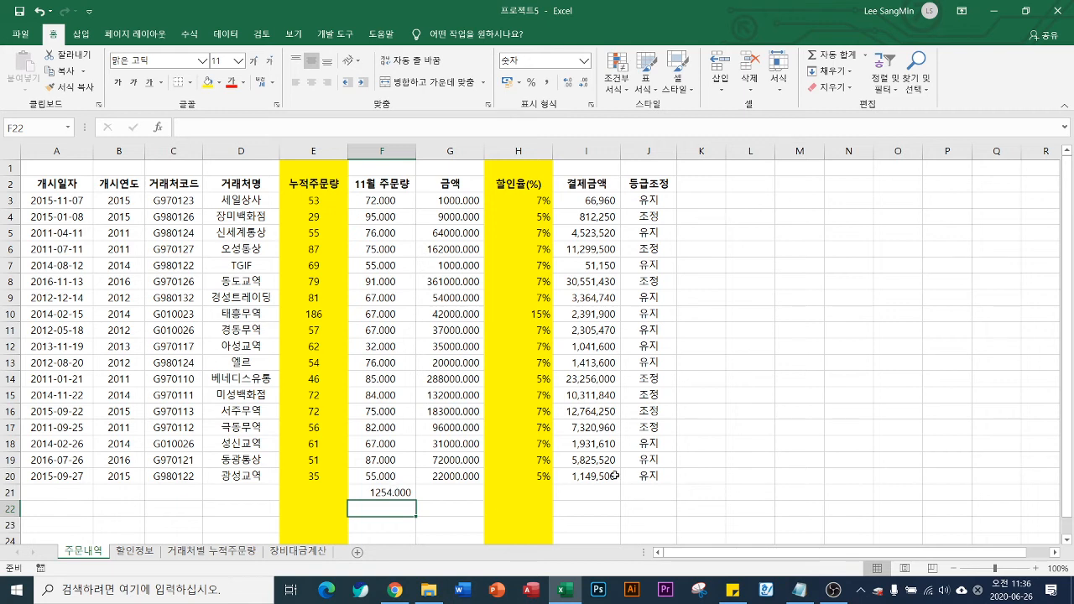
{"action": "left_click", "coordinate": [161, 510]}
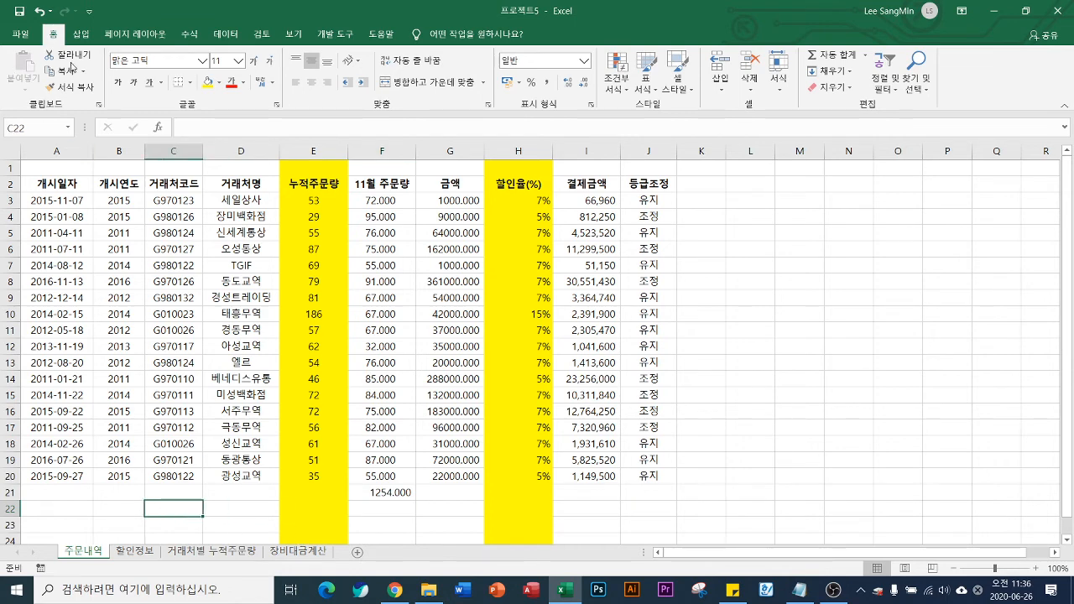
{"action": "left_click", "coordinate": [224, 34]}
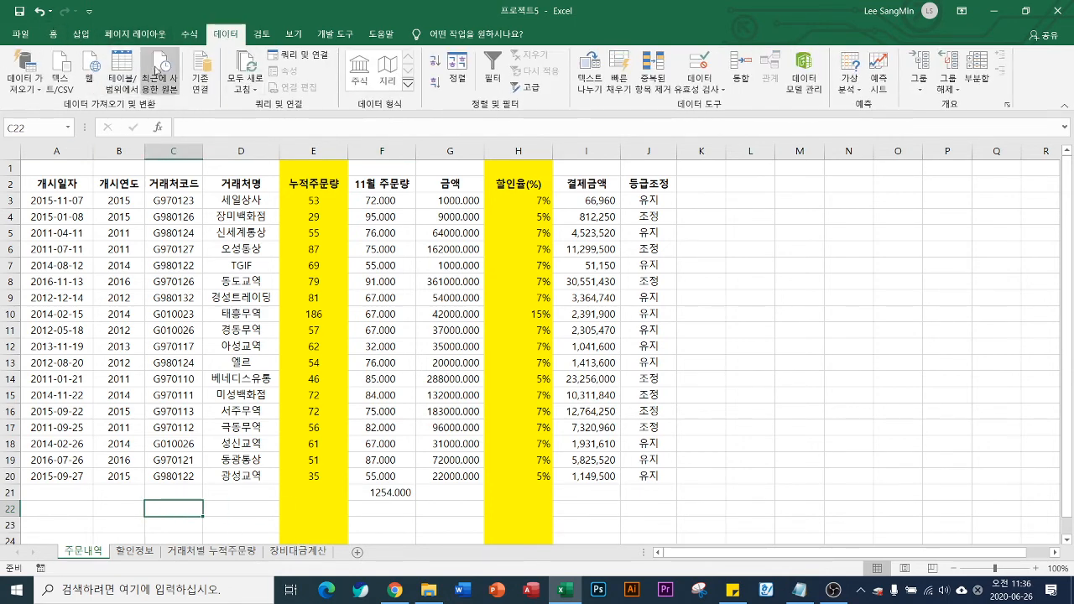
{"action": "left_click", "coordinate": [38, 94]}
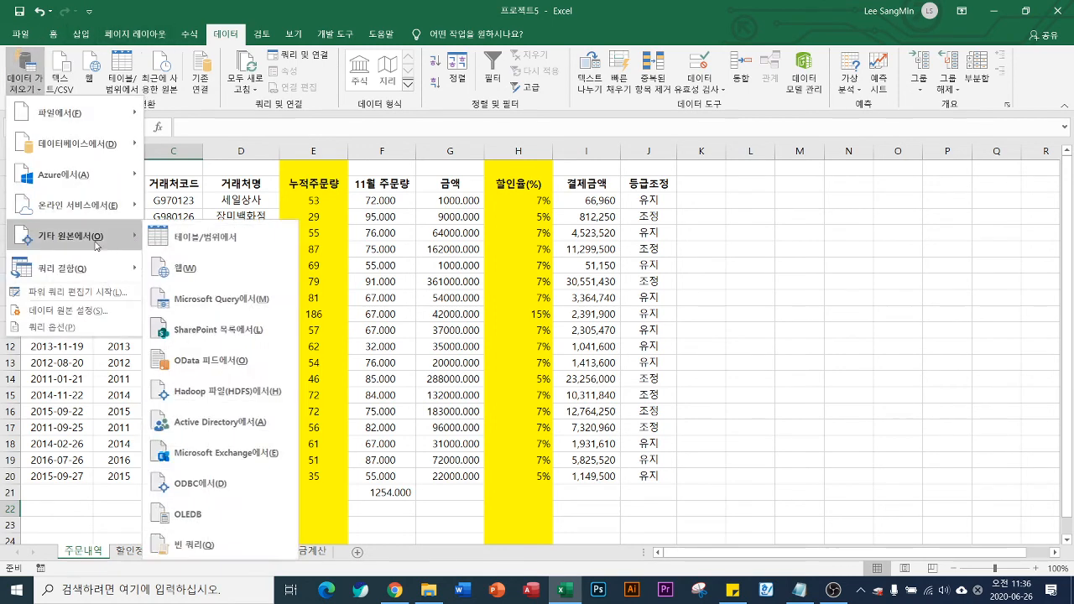
{"action": "mouse_move", "coordinate": [90, 242]}
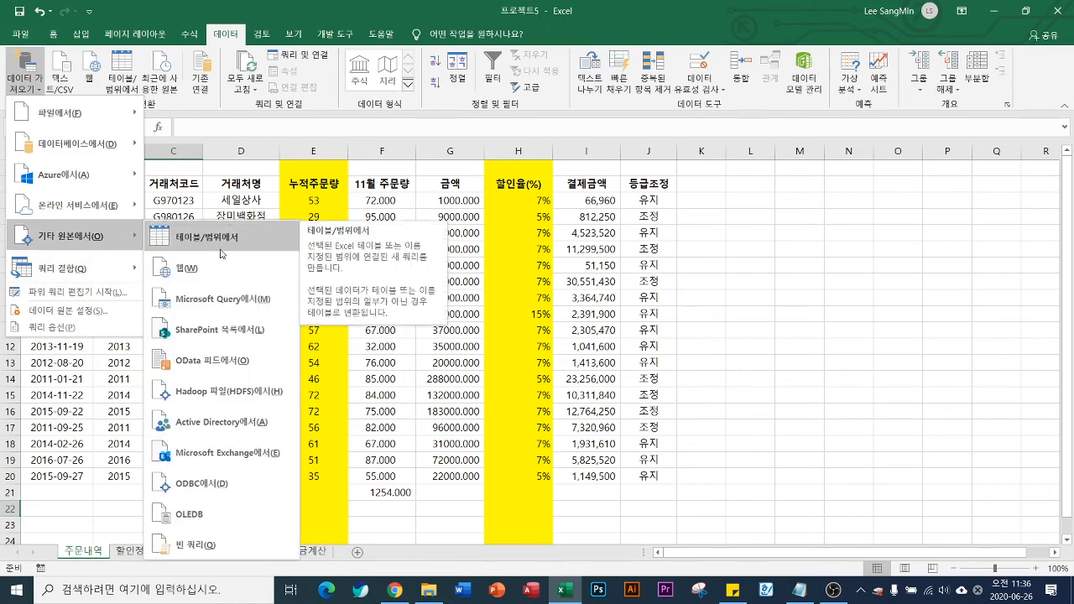
{"action": "mouse_move", "coordinate": [62, 122]}
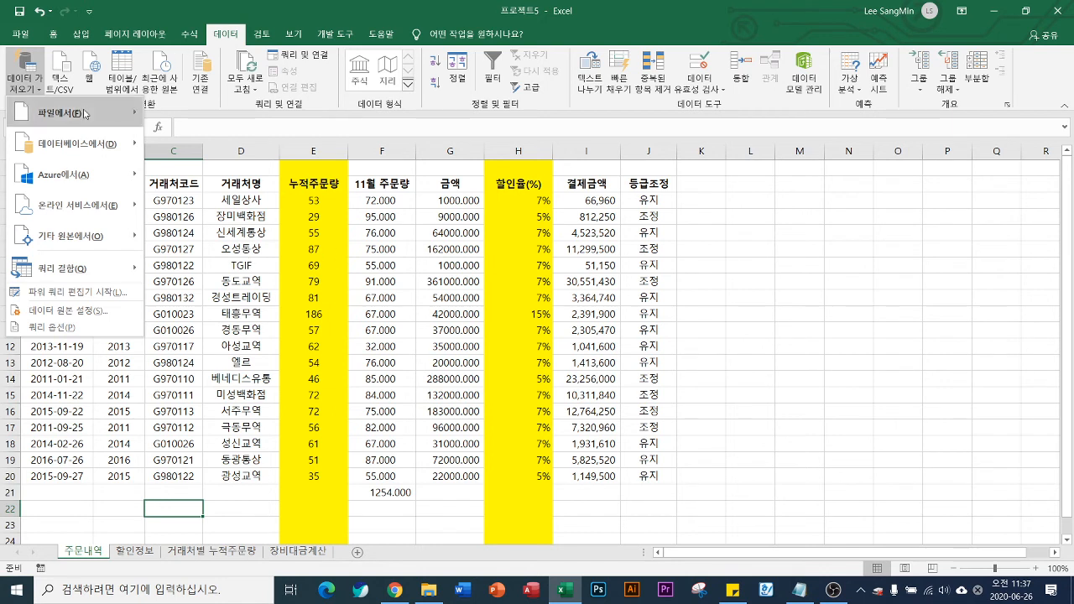
{"action": "mouse_move", "coordinate": [66, 123]}
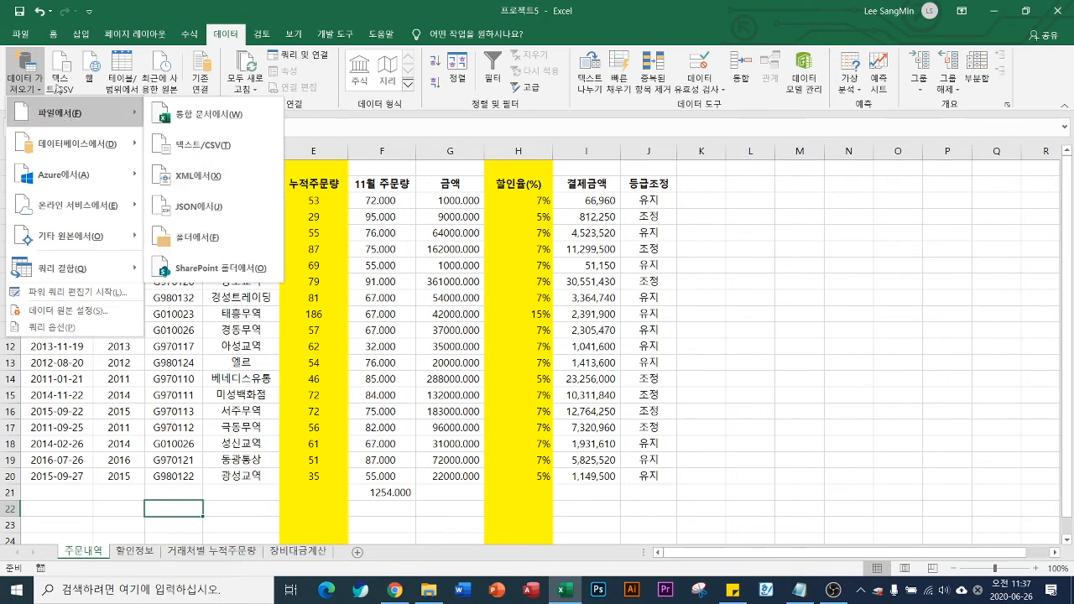
{"action": "left_click", "coordinate": [209, 117]}
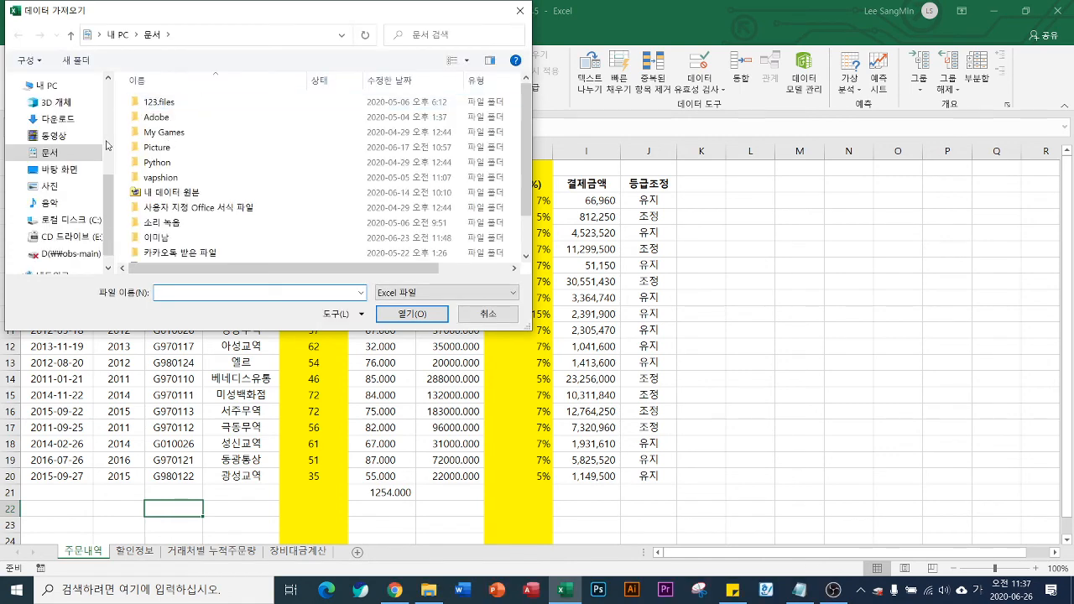
{"action": "left_click", "coordinate": [60, 170]}
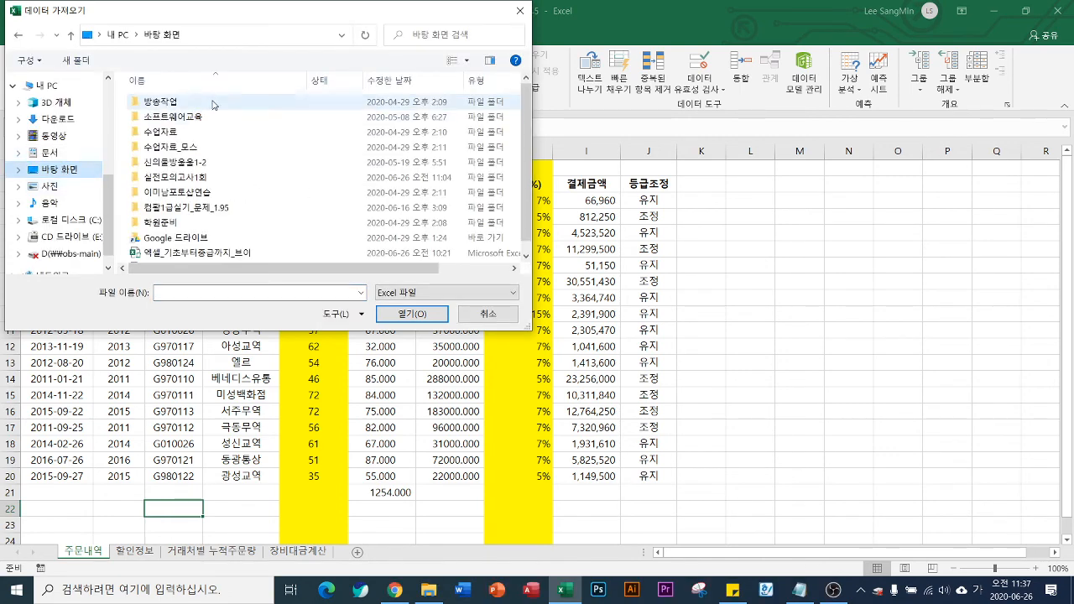
{"action": "double_click", "coordinate": [187, 178]}
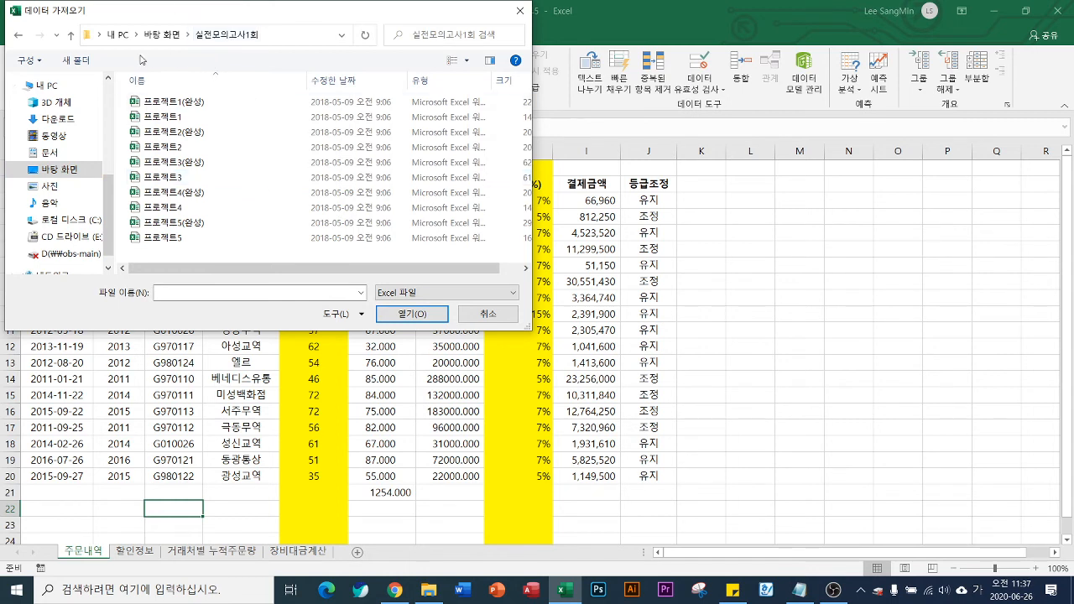
{"action": "left_click", "coordinate": [164, 39]}
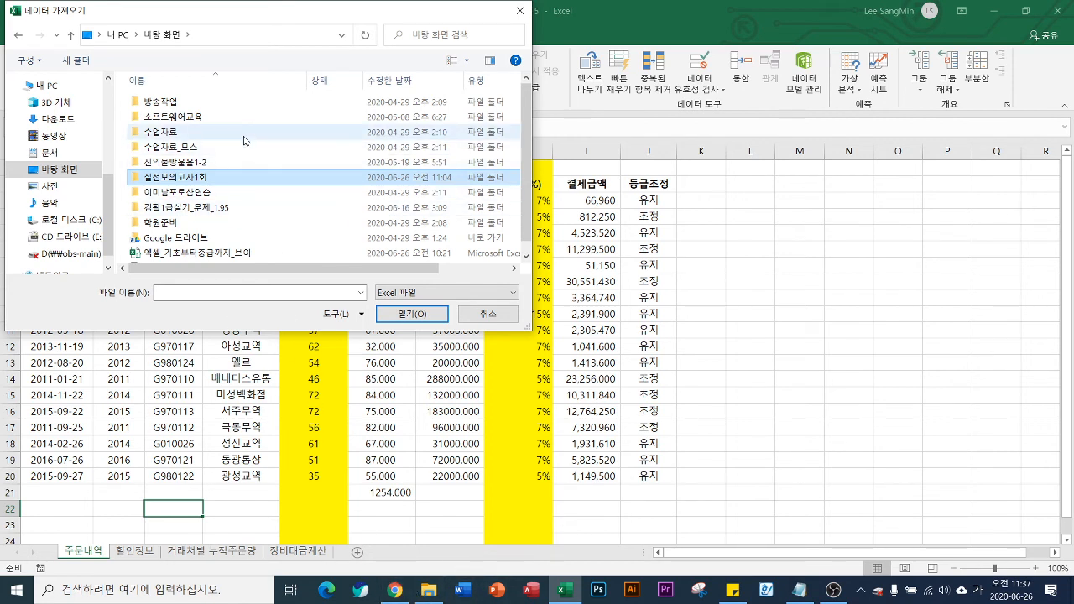
{"action": "double_click", "coordinate": [183, 178]}
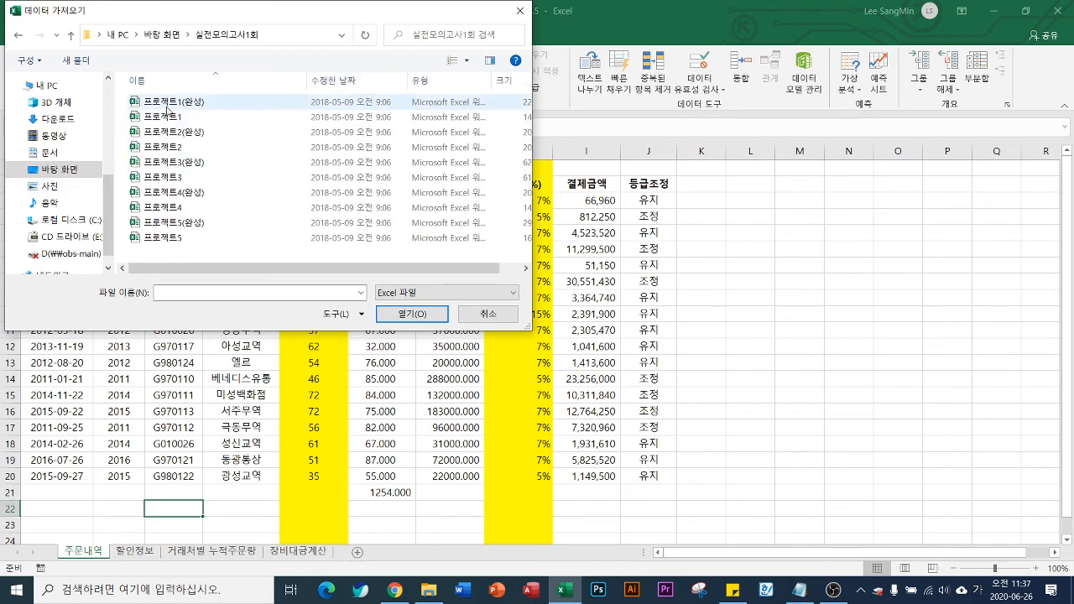
{"action": "left_click", "coordinate": [488, 314]}
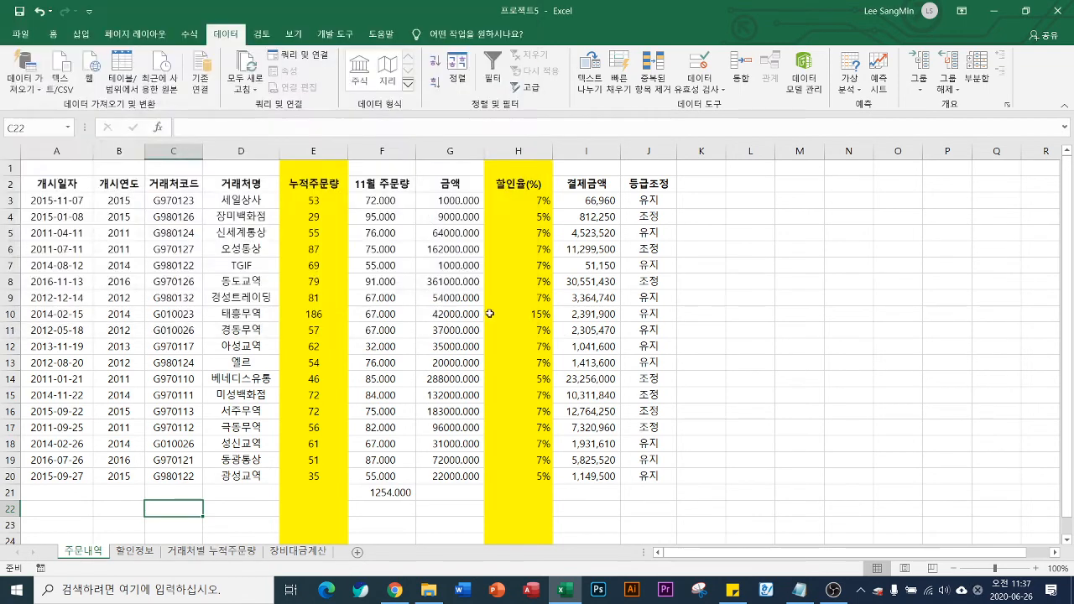
- Switch to File Explorer and check the contents of the 실전모의고사2회 archive on the 바탕 화면
{"action": "right_click", "coordinate": [427, 595]}
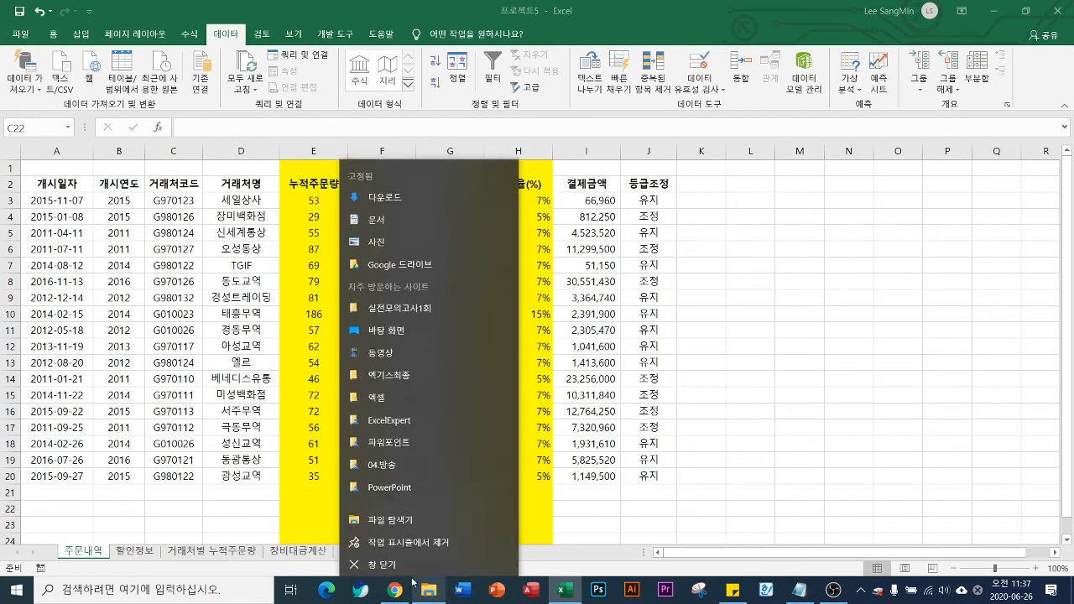
{"action": "left_click", "coordinate": [785, 401]}
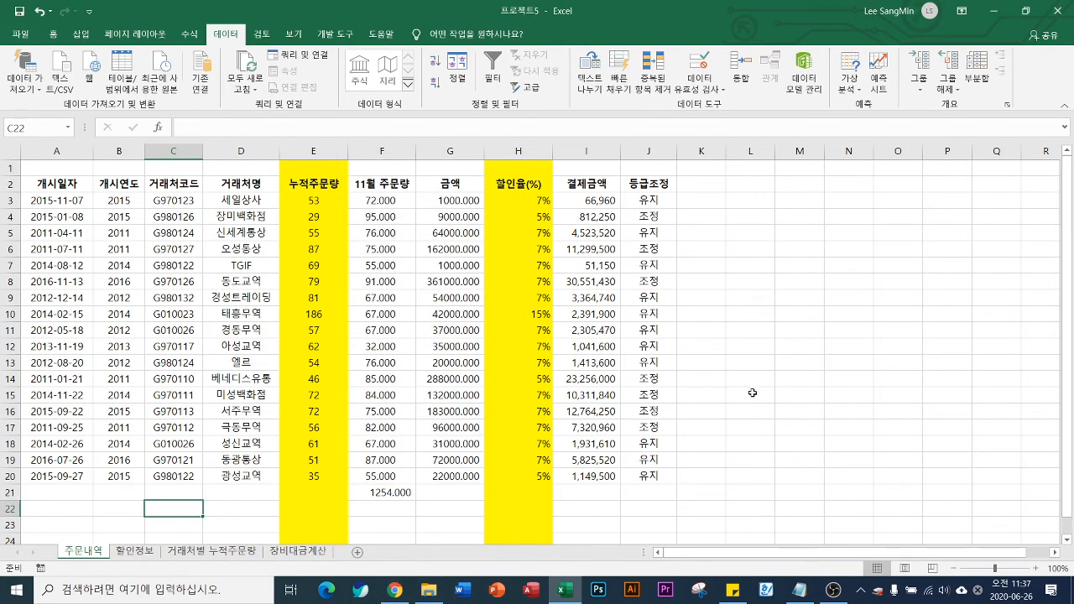
{"action": "key", "text": "super+e"}
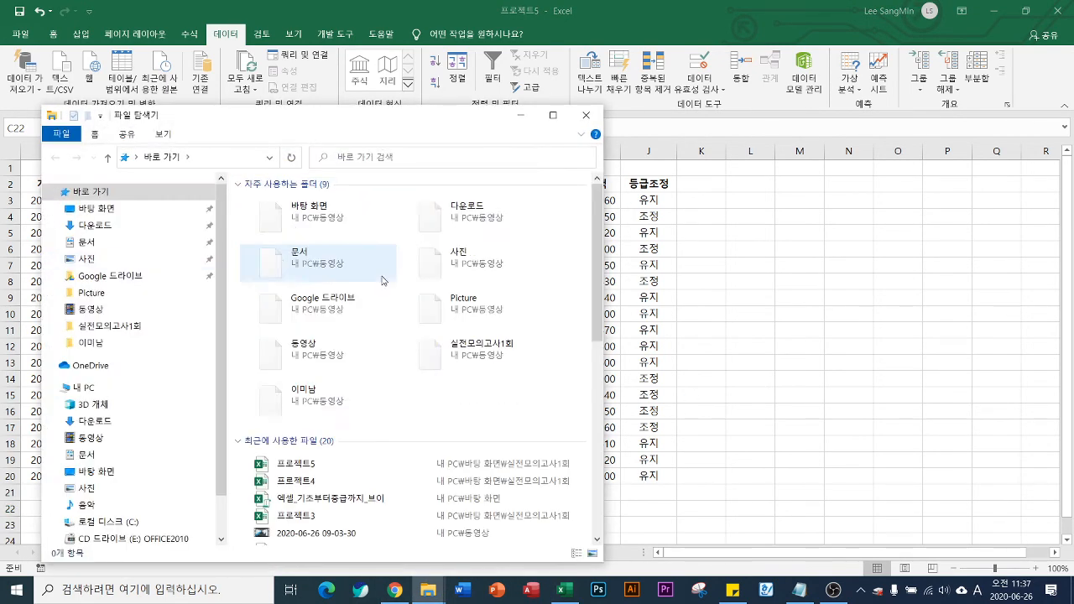
{"action": "scroll", "coordinate": [120, 364], "scroll_direction": "down", "scroll_amount": 1}
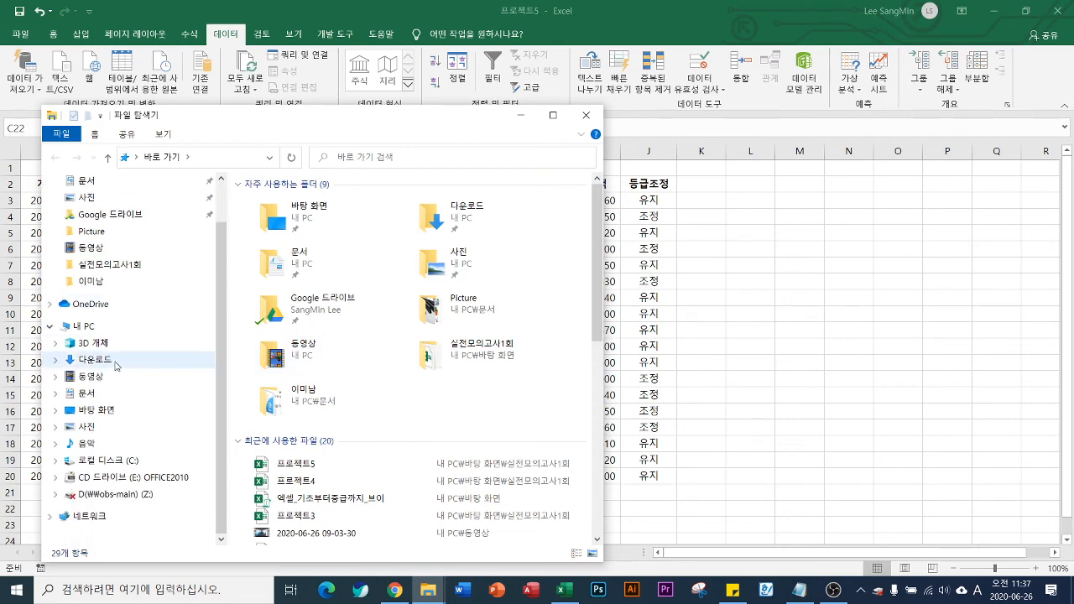
{"action": "scroll", "coordinate": [117, 230], "scroll_direction": "up", "scroll_amount": 1}
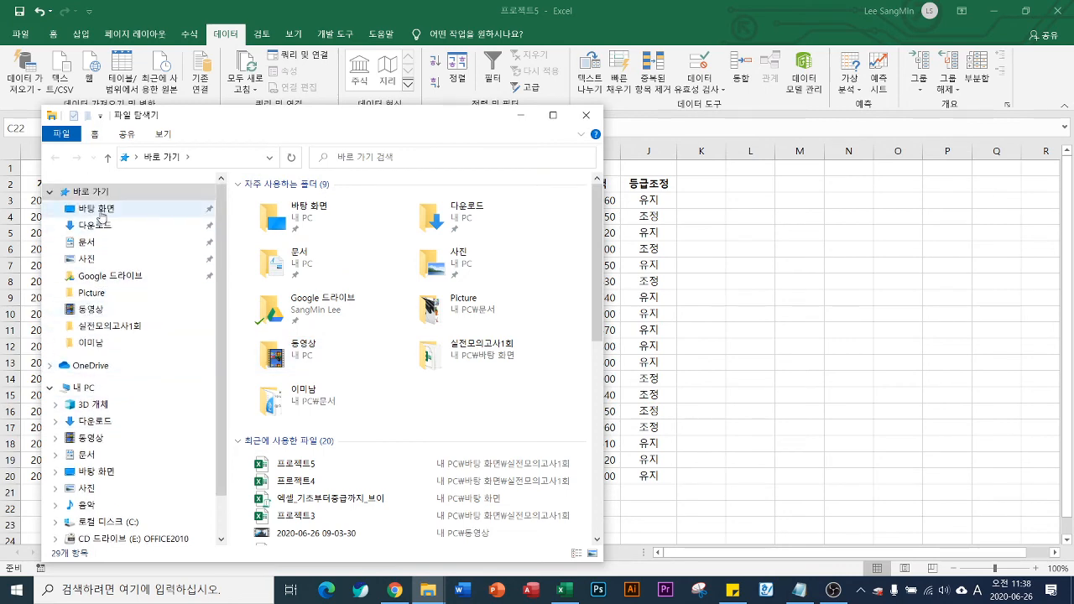
{"action": "left_click", "coordinate": [96, 208]}
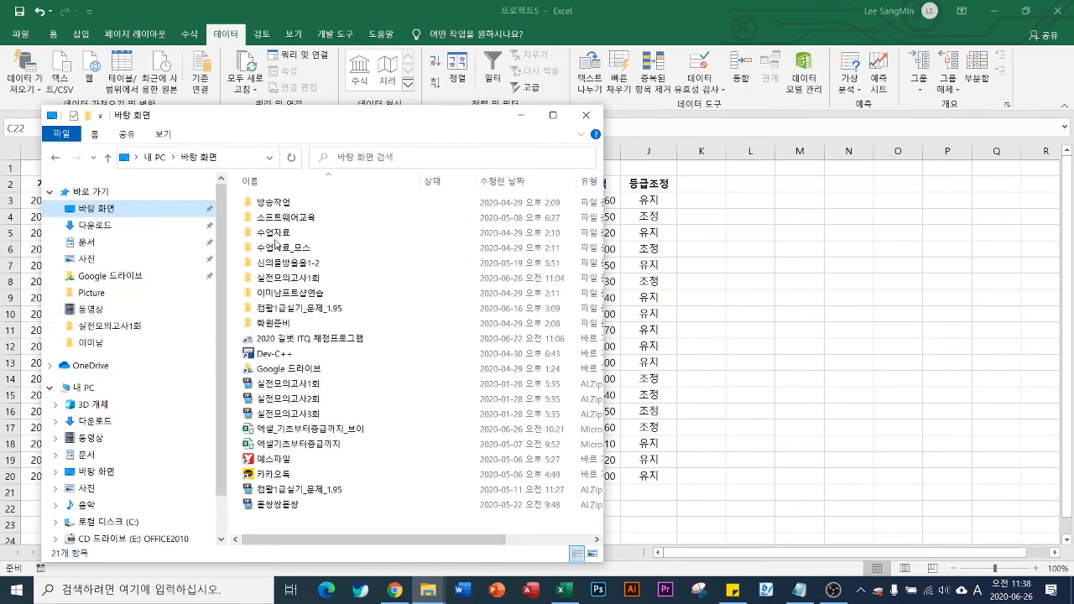
{"action": "left_click", "coordinate": [303, 401]}
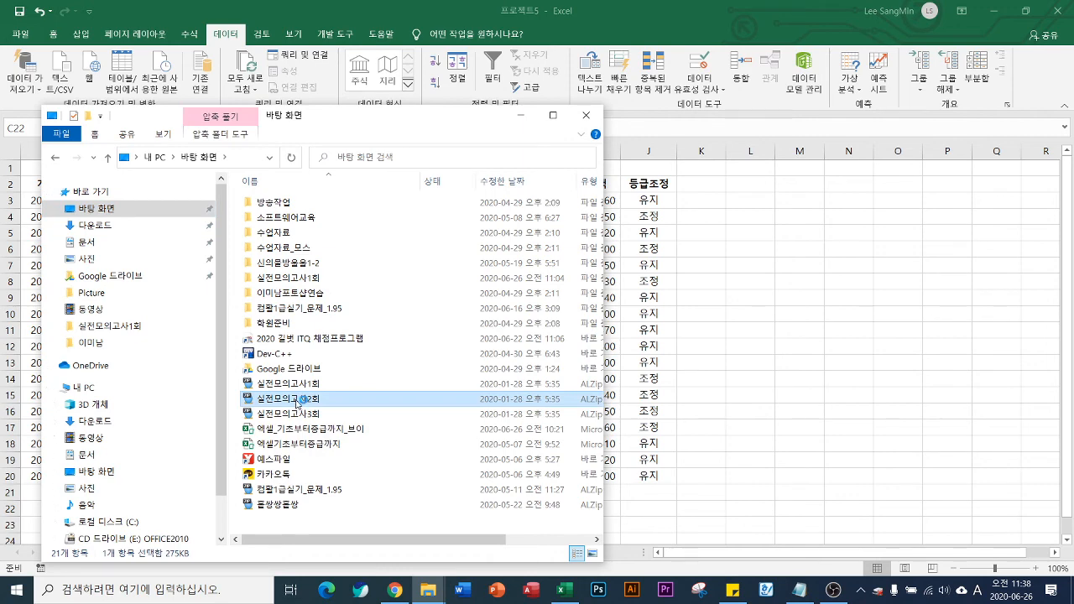
{"action": "double_click", "coordinate": [300, 401]}
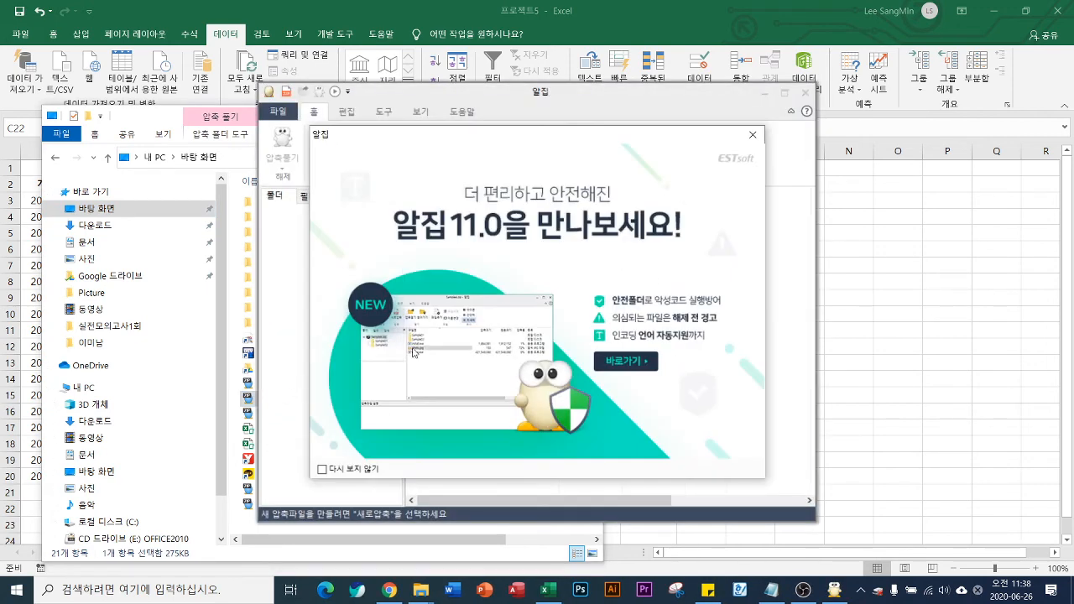
{"action": "left_click", "coordinate": [753, 134]}
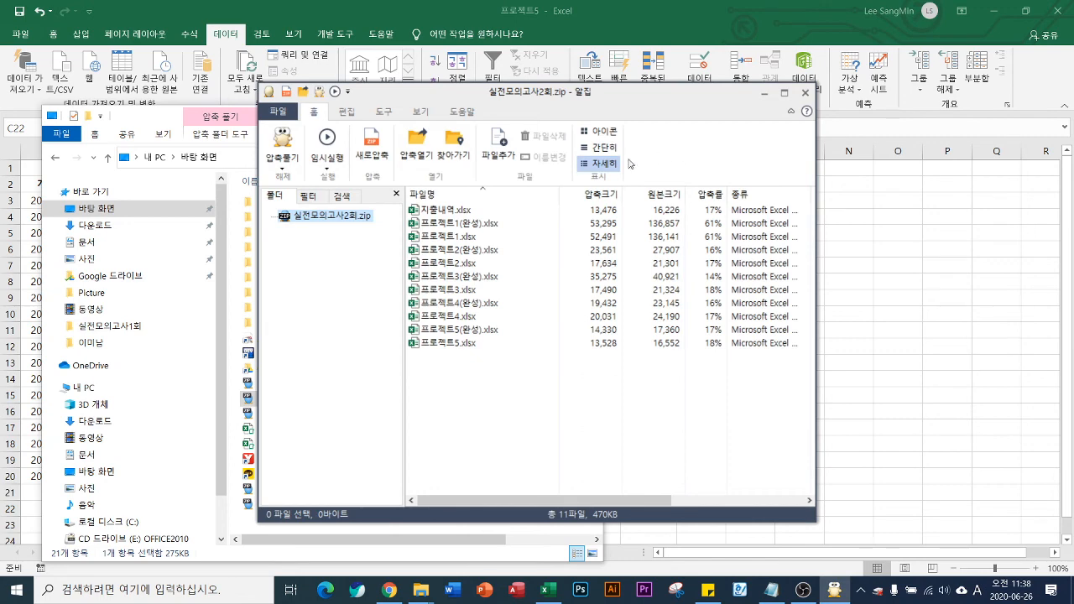
{"action": "left_click", "coordinate": [804, 92]}
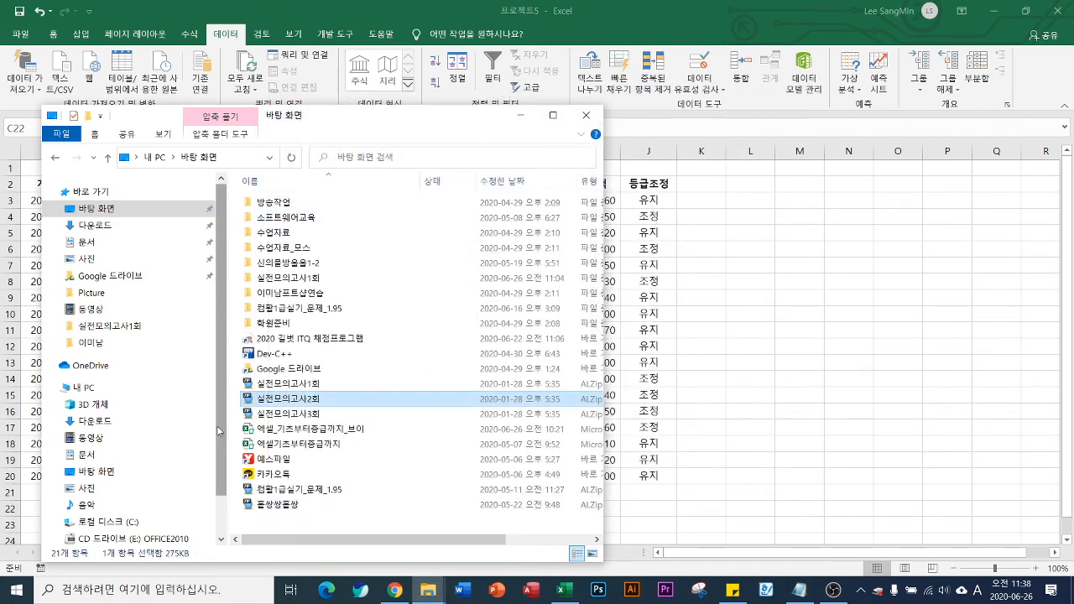
- Extract the 실전모의고사2회 archive into its own folder on the 바탕 화면 and return to the Excel workbook
{"action": "right_click", "coordinate": [293, 400]}
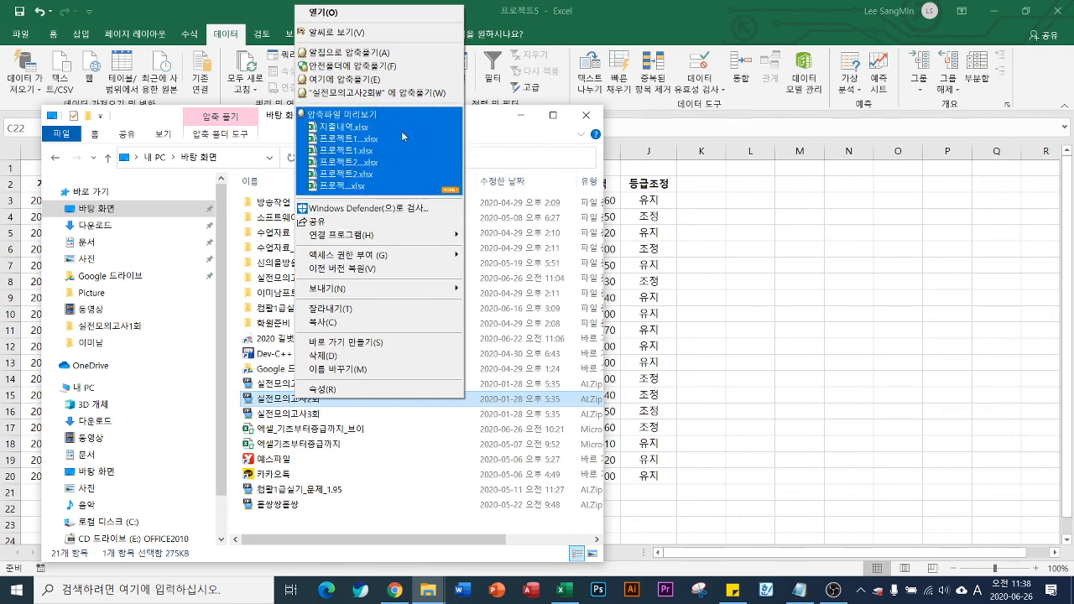
{"action": "left_click", "coordinate": [388, 94]}
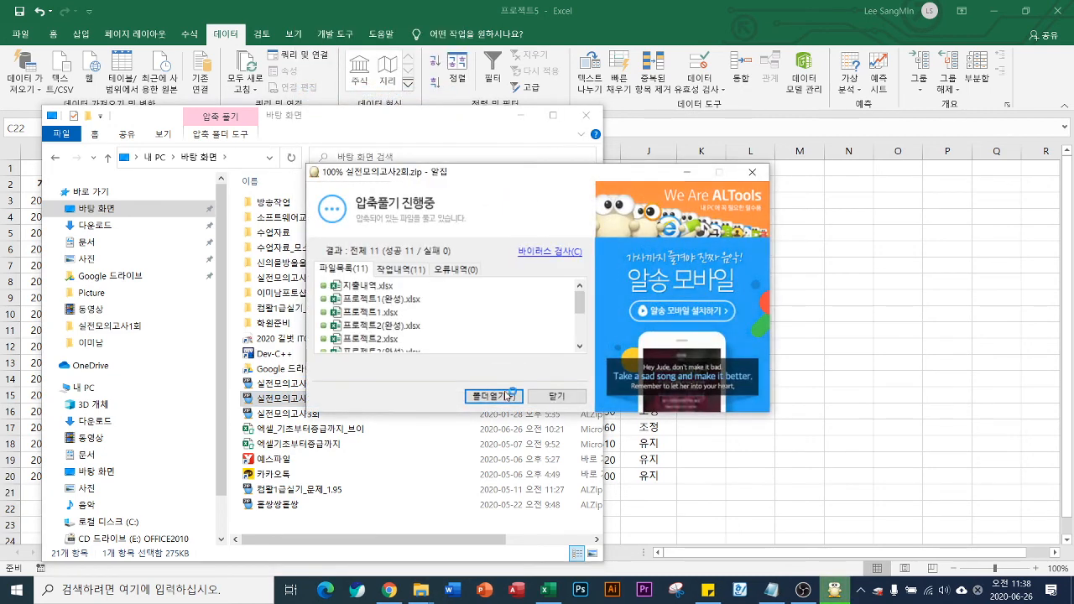
{"action": "left_click", "coordinate": [556, 396]}
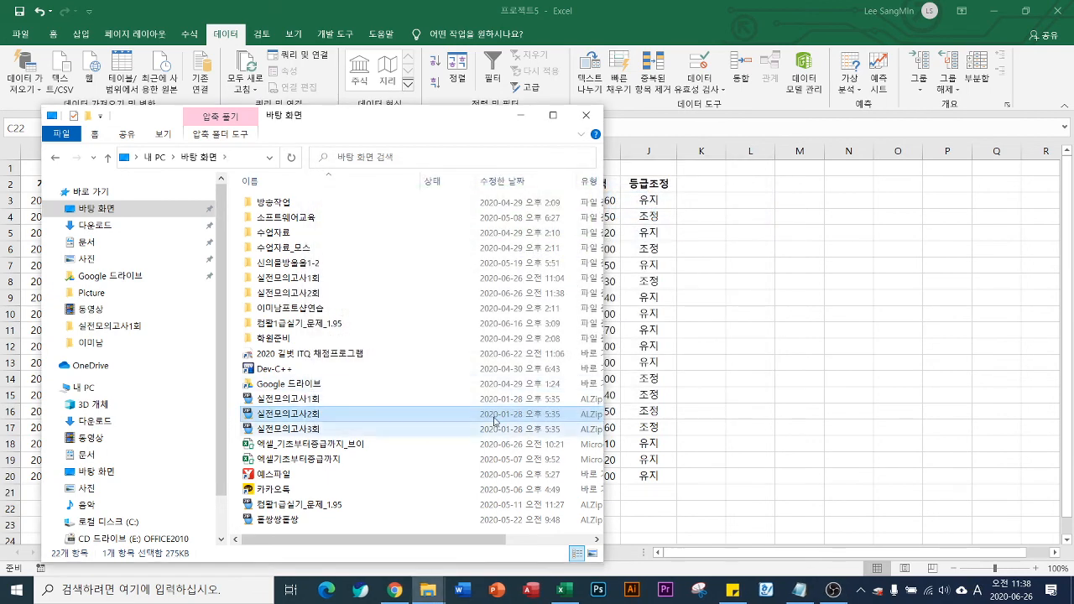
{"action": "left_click", "coordinate": [633, 21]}
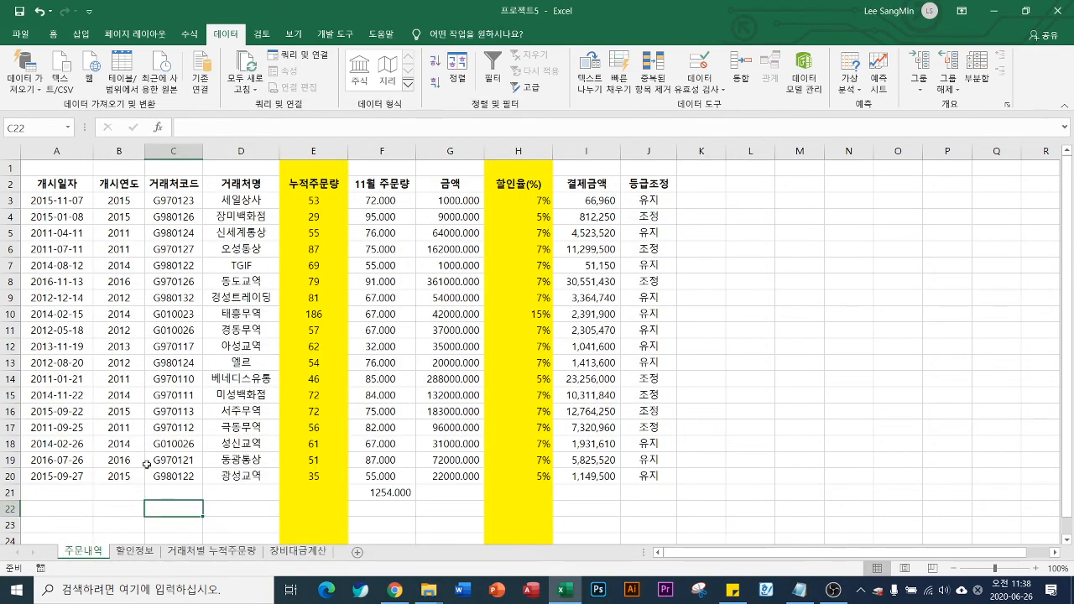
- Import the 지출내역 workbook from the 실전모의고사2회 folder on the 바탕 화면 and open its 지출내역 sheet for data transformation
{"action": "mouse_move", "coordinate": [427, 589]}
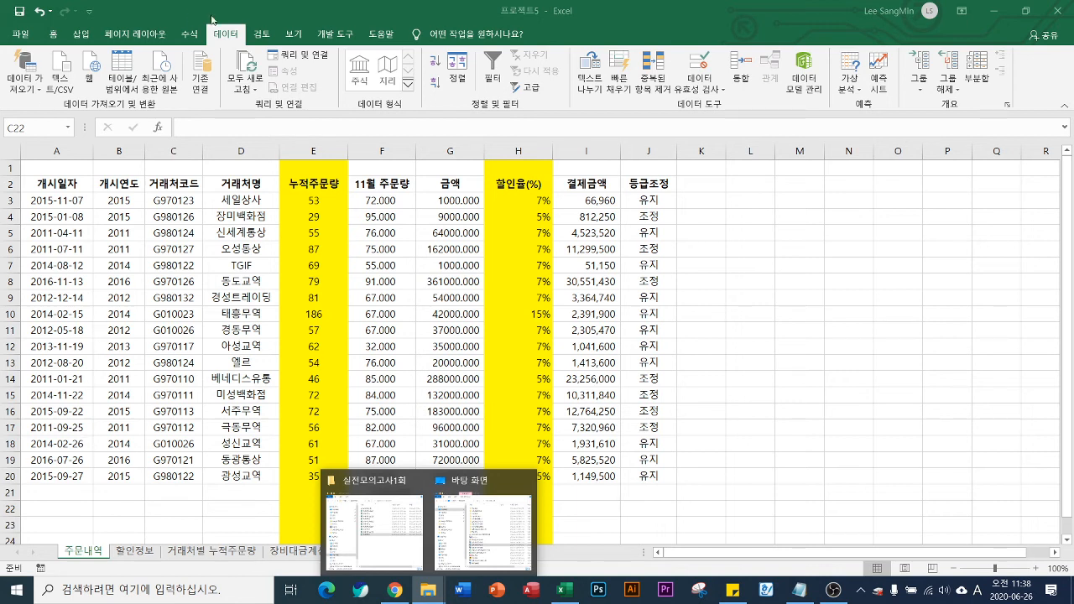
{"action": "left_click", "coordinate": [24, 80]}
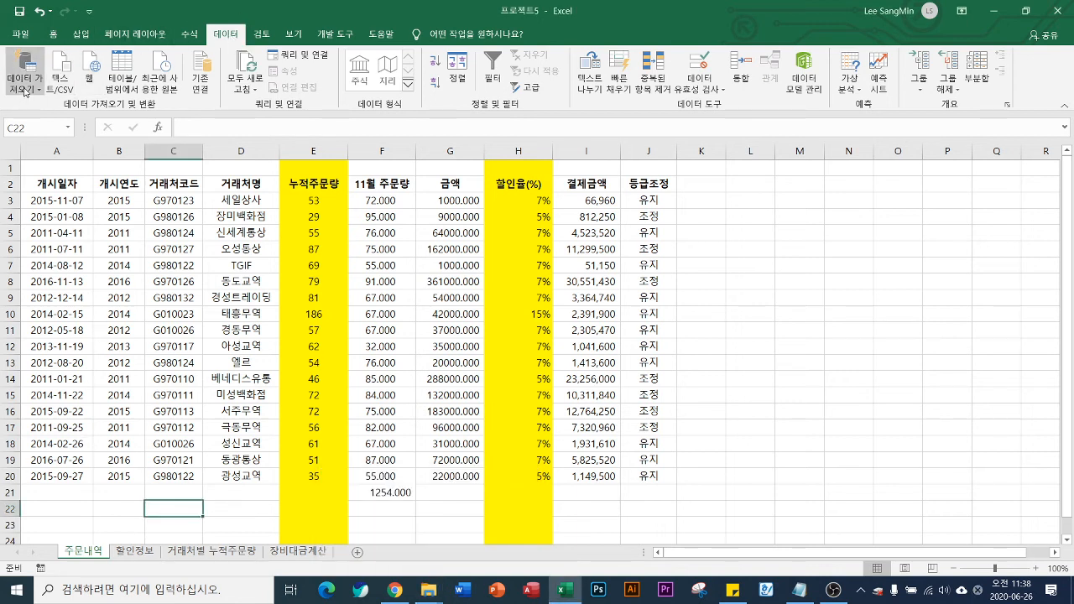
{"action": "mouse_move", "coordinate": [81, 120]}
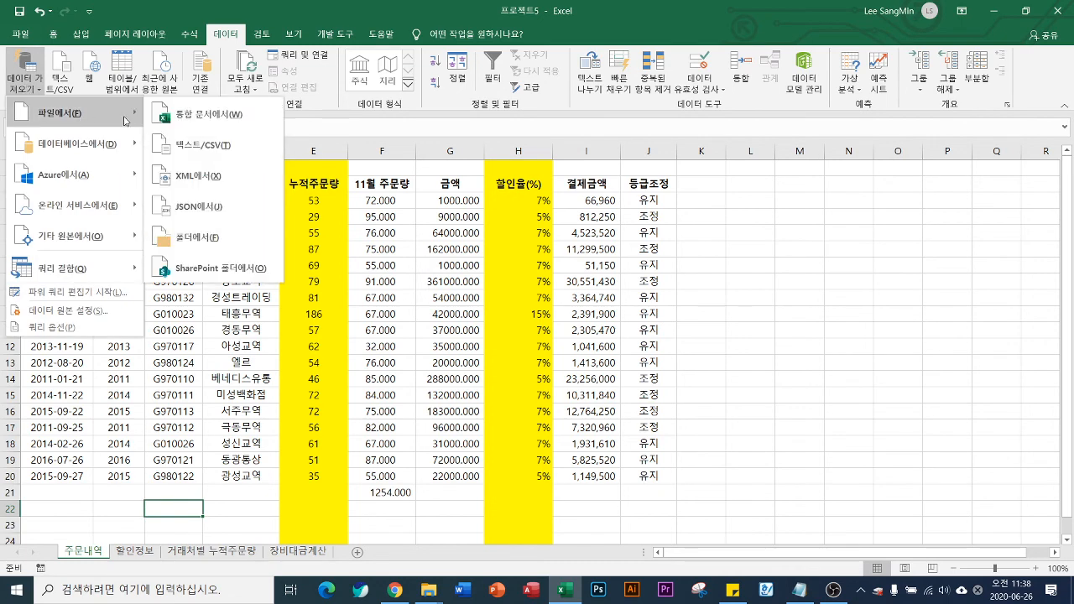
{"action": "left_click", "coordinate": [210, 114]}
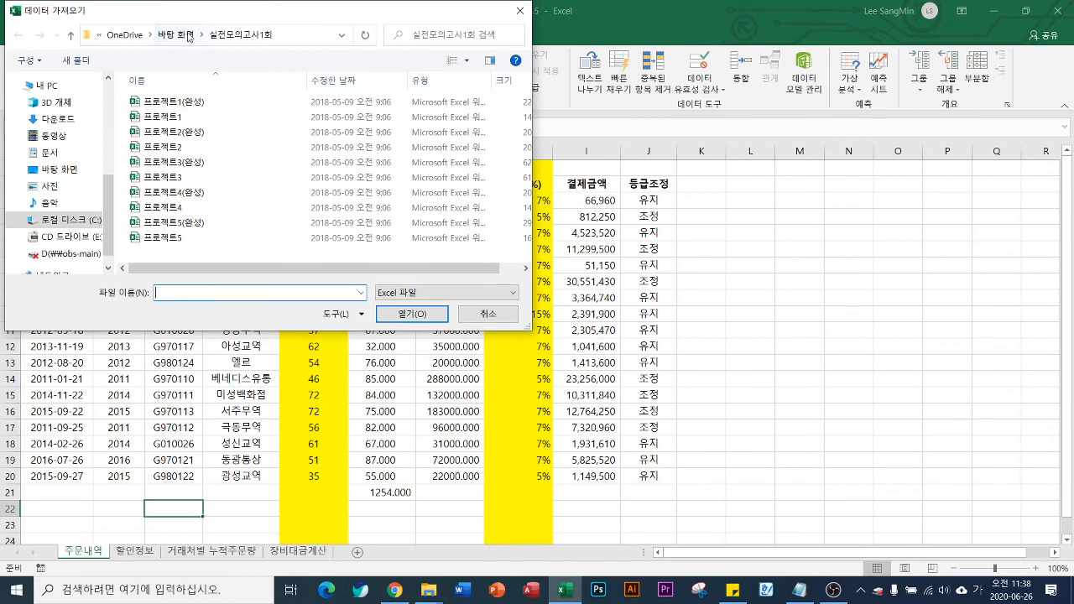
{"action": "left_click", "coordinate": [178, 35]}
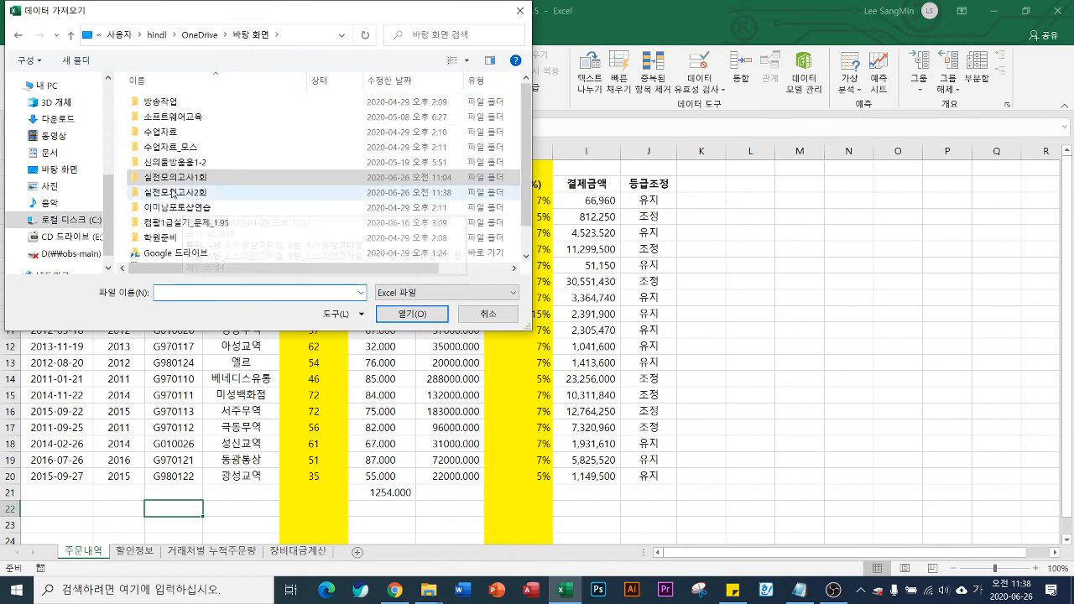
{"action": "double_click", "coordinate": [186, 192]}
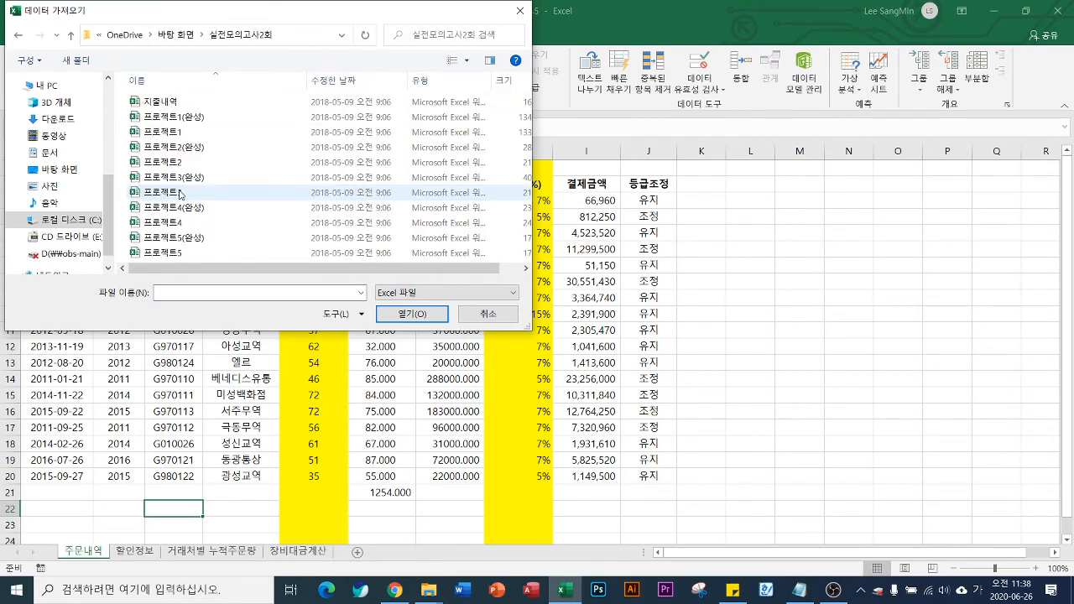
{"action": "left_click", "coordinate": [167, 103]}
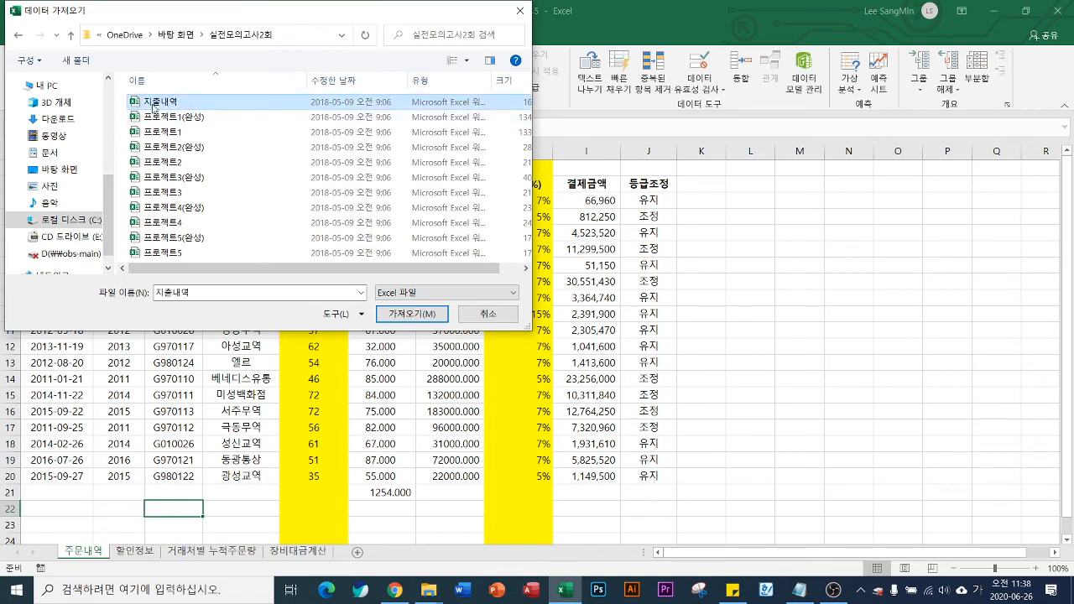
{"action": "left_click", "coordinate": [406, 315]}
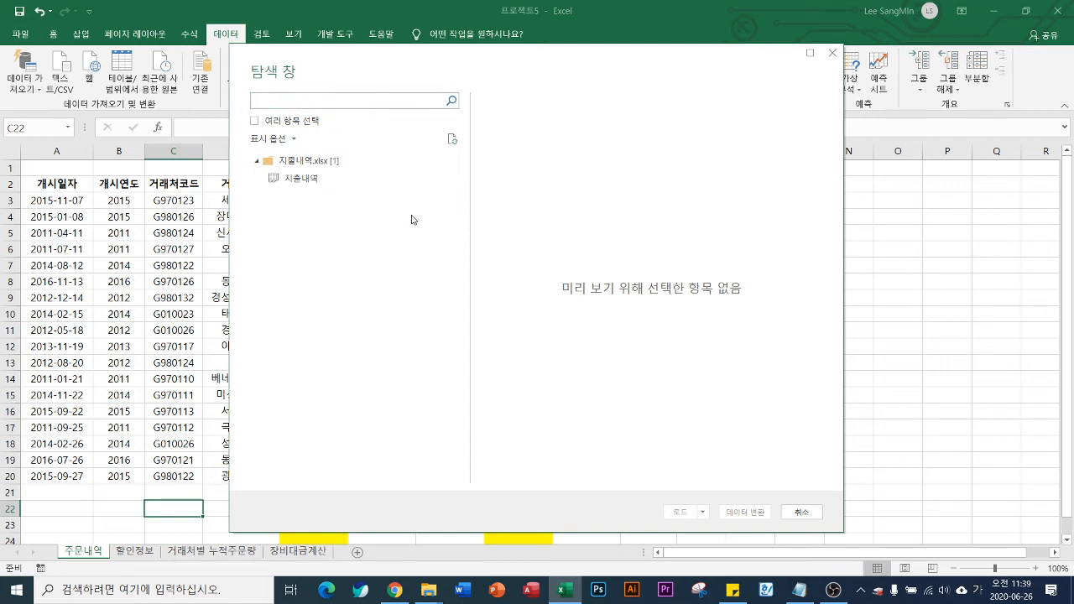
{"action": "left_click", "coordinate": [301, 179]}
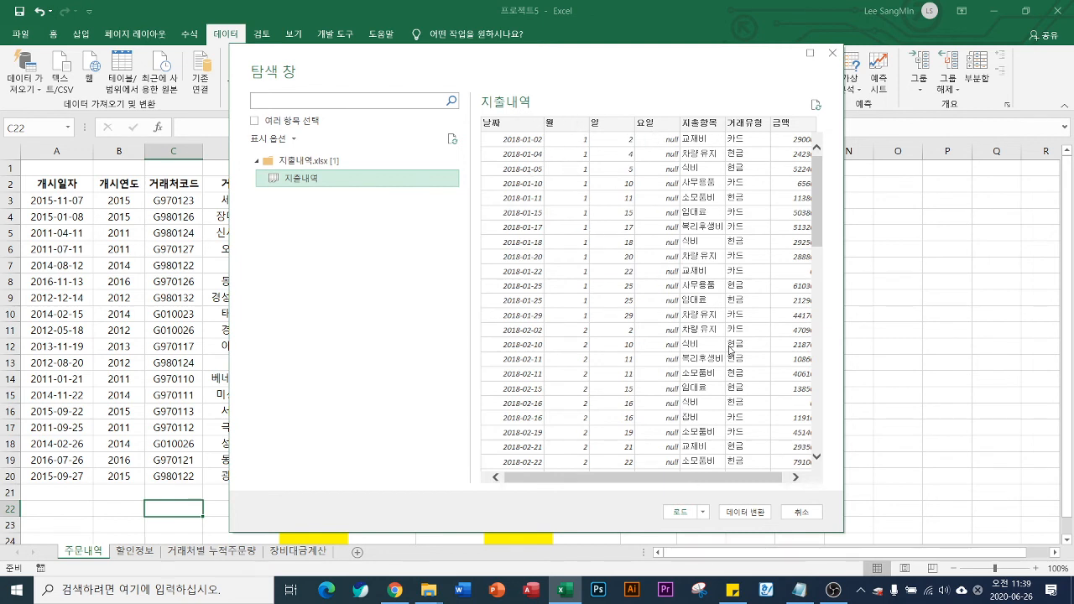
{"action": "left_click", "coordinate": [742, 514]}
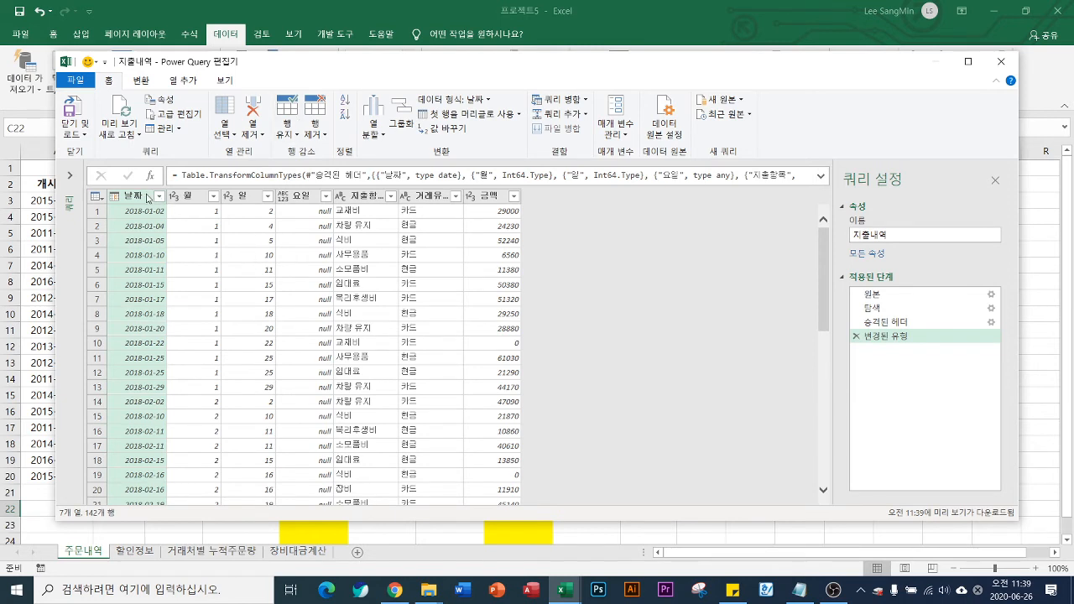
- Remove the 날짜, 월 and 일 columns from the 지출내역 query
{"action": "left_click", "coordinate": [253, 127]}
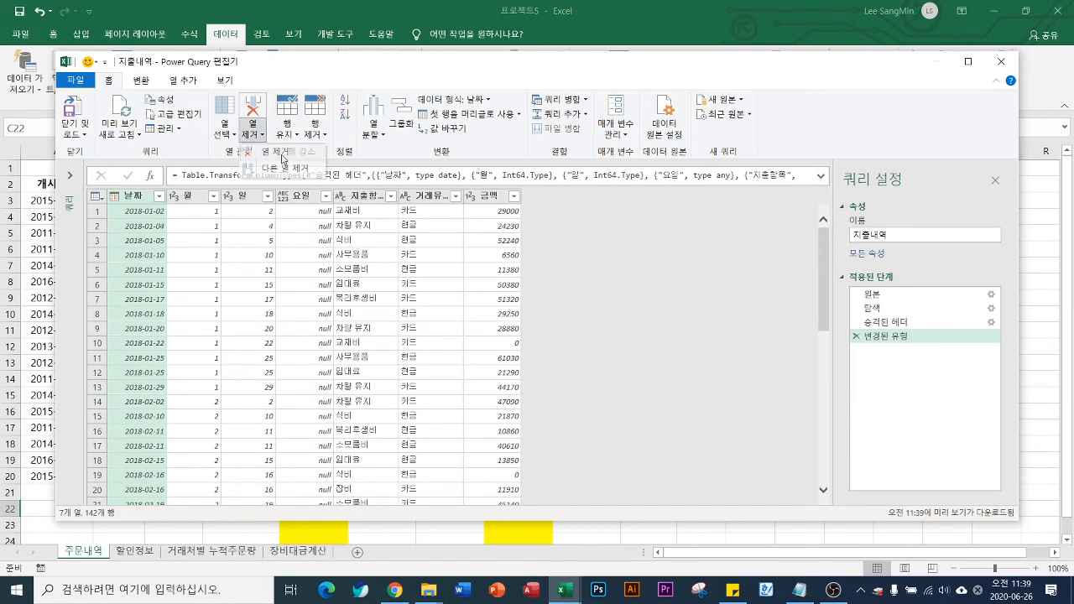
{"action": "left_click", "coordinate": [280, 152]}
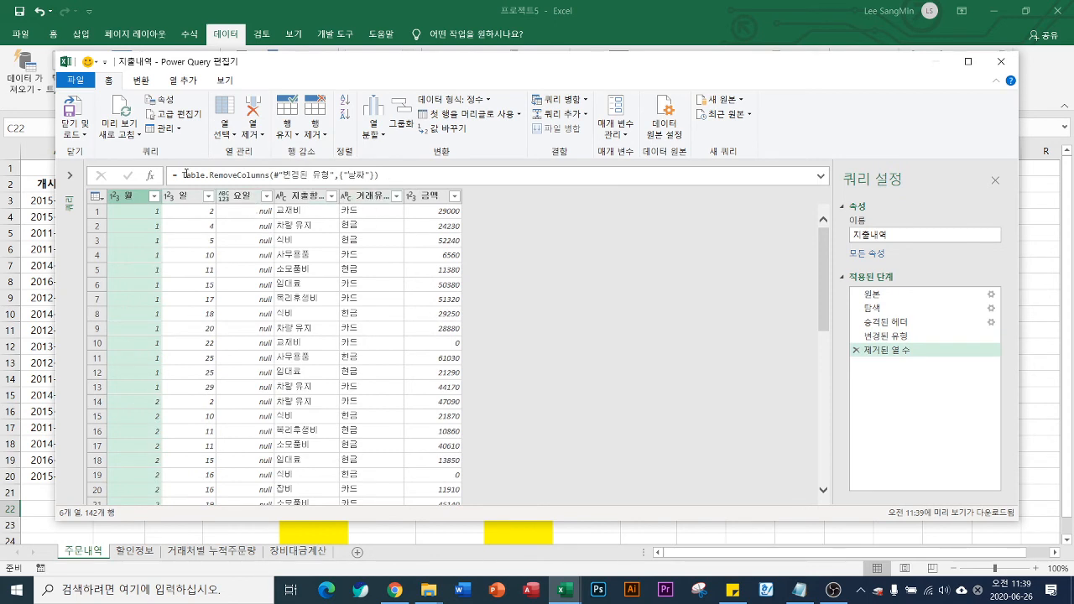
{"action": "left_click", "coordinate": [252, 130]}
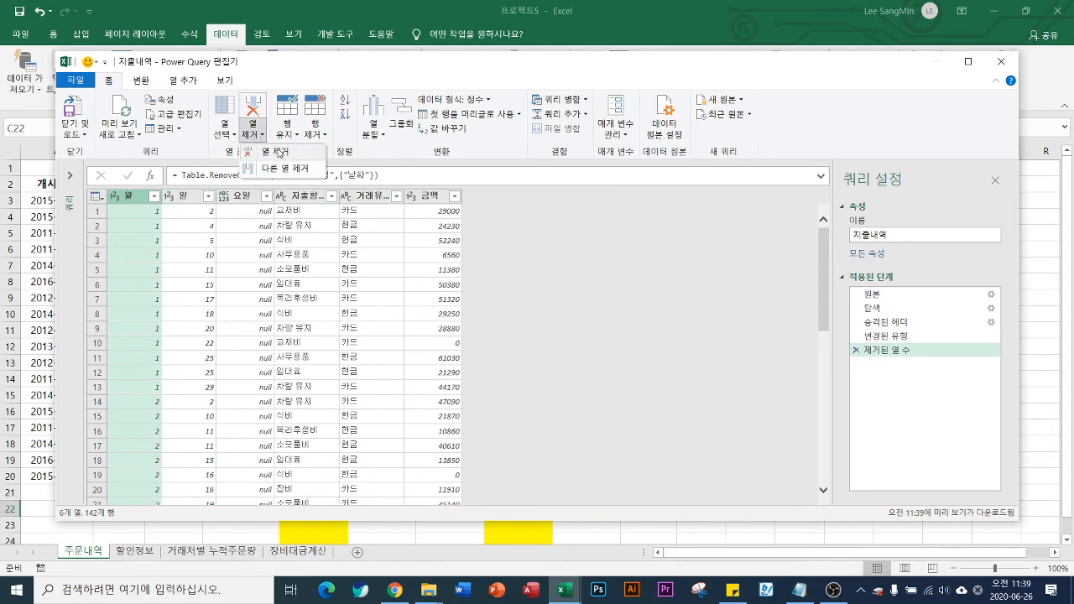
{"action": "left_click", "coordinate": [280, 151]}
{"action": "left_click", "coordinate": [252, 127]}
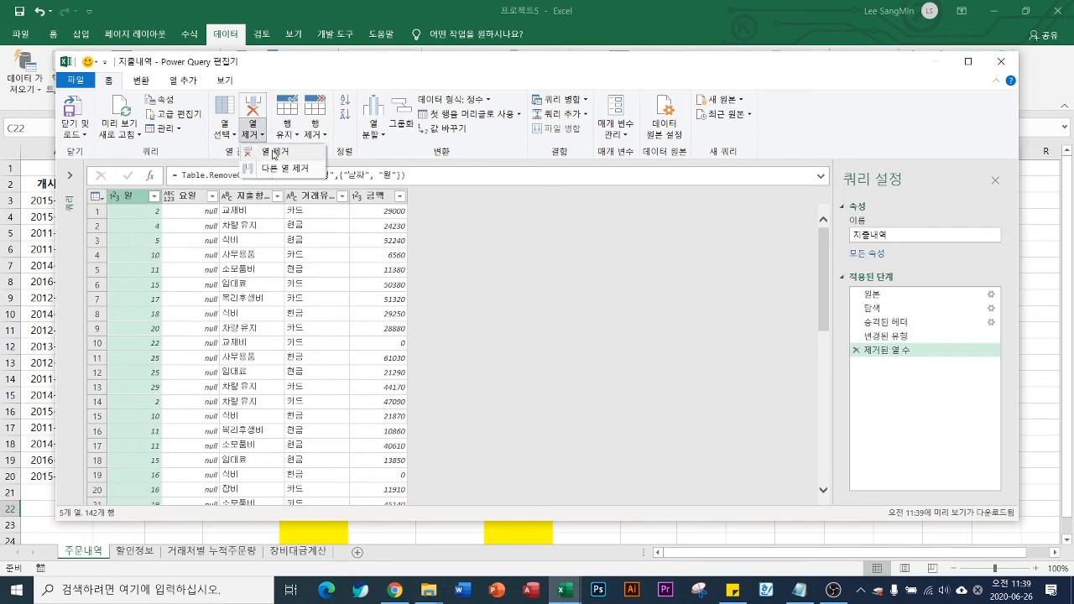
{"action": "left_click", "coordinate": [276, 151]}
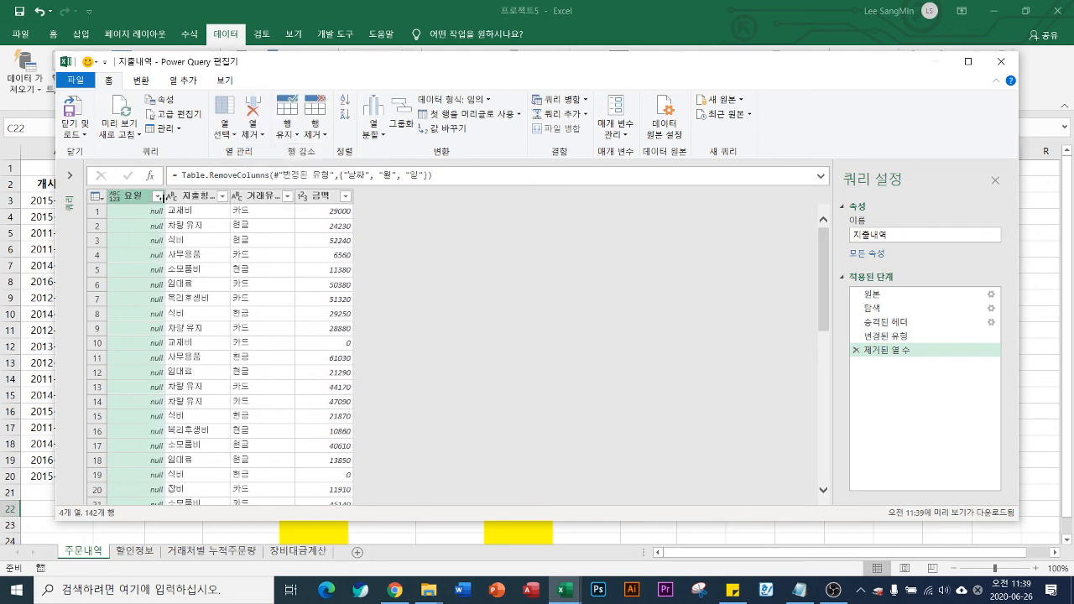
- Remove the 금액 and 요일 columns from the query, keeping only the expense item and transaction type columns
{"action": "left_click", "coordinate": [202, 197]}
{"action": "left_click", "coordinate": [269, 197]}
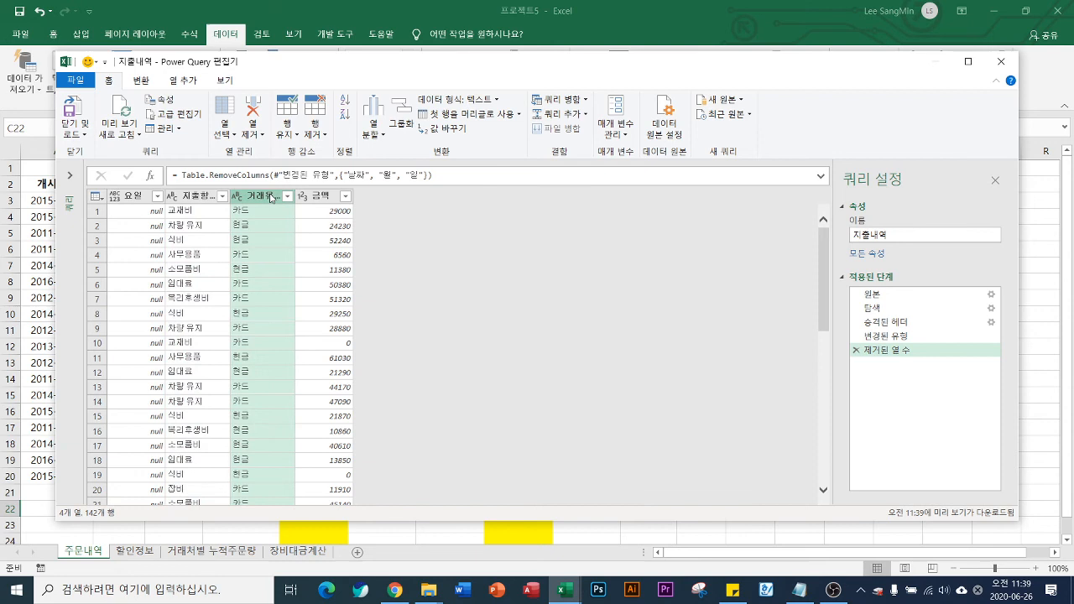
{"action": "left_click", "coordinate": [320, 198]}
{"action": "left_click", "coordinate": [249, 143]}
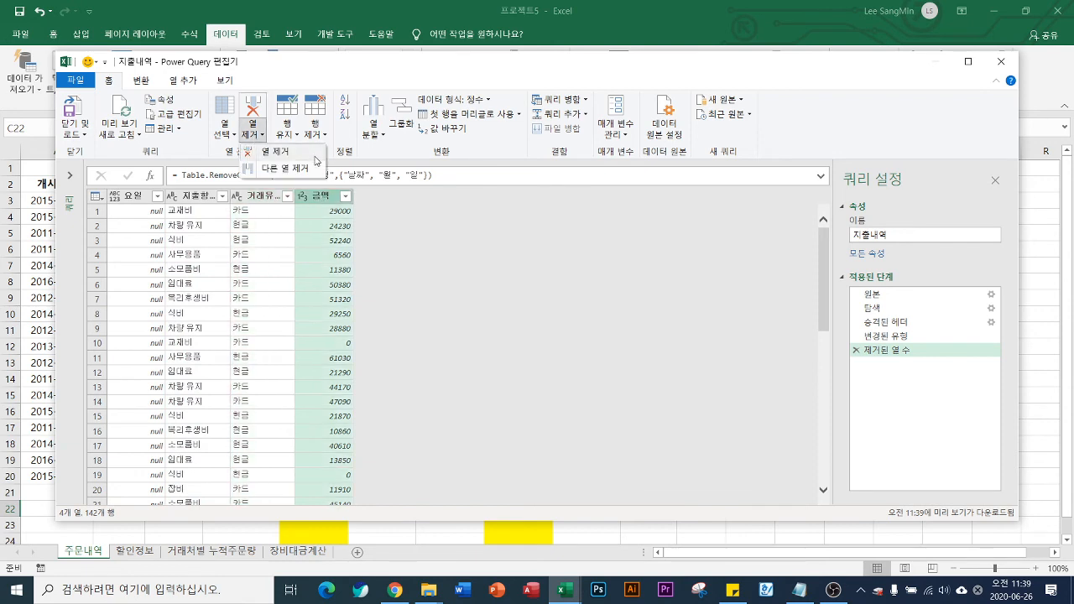
{"action": "left_click", "coordinate": [276, 151]}
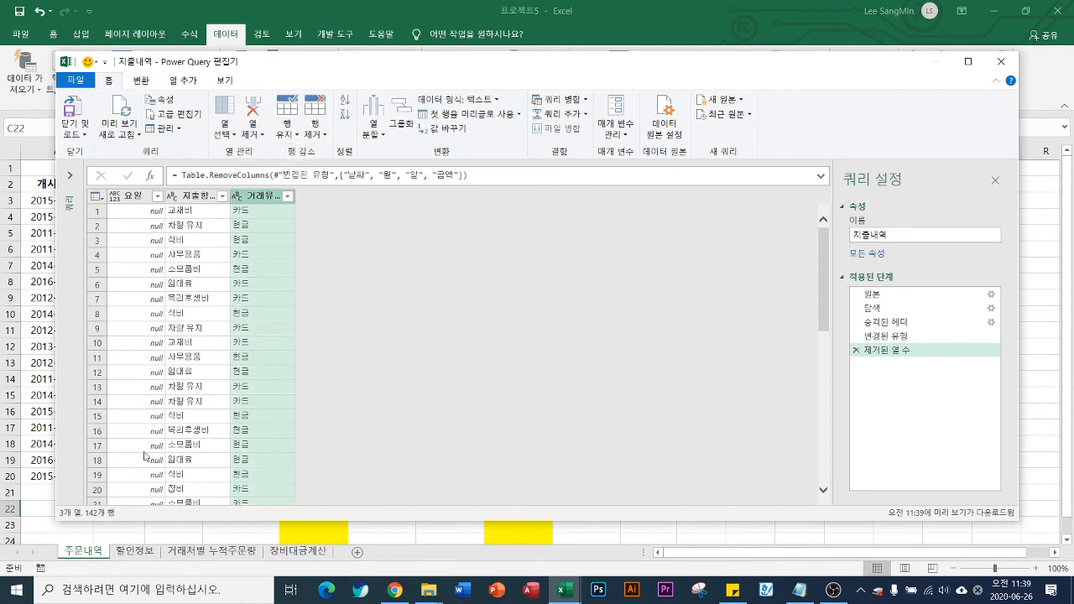
{"action": "left_click", "coordinate": [127, 197]}
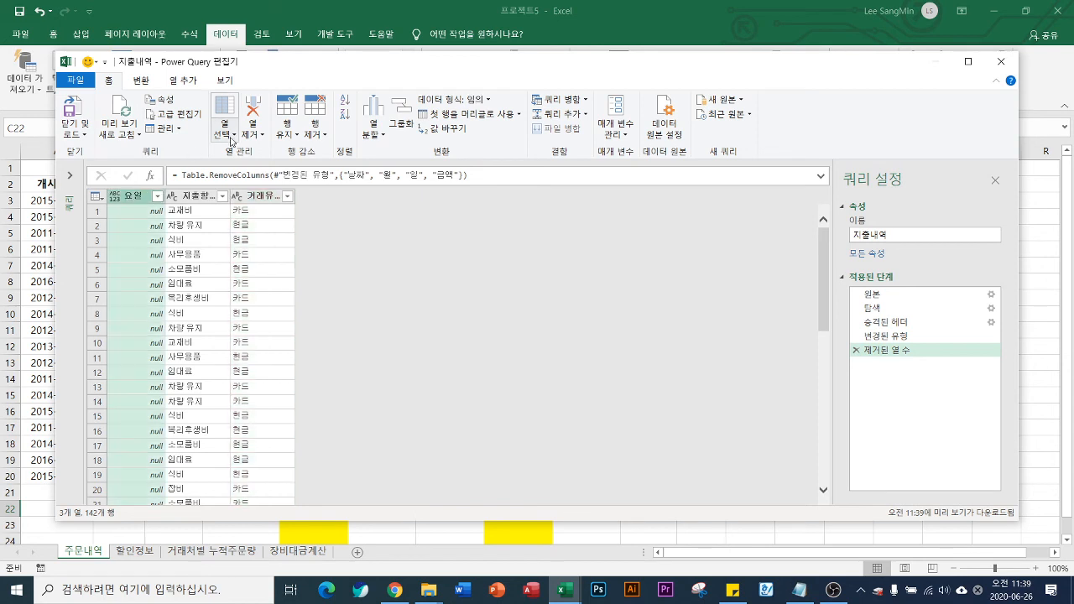
{"action": "left_click", "coordinate": [253, 133]}
{"action": "left_click", "coordinate": [286, 154]}
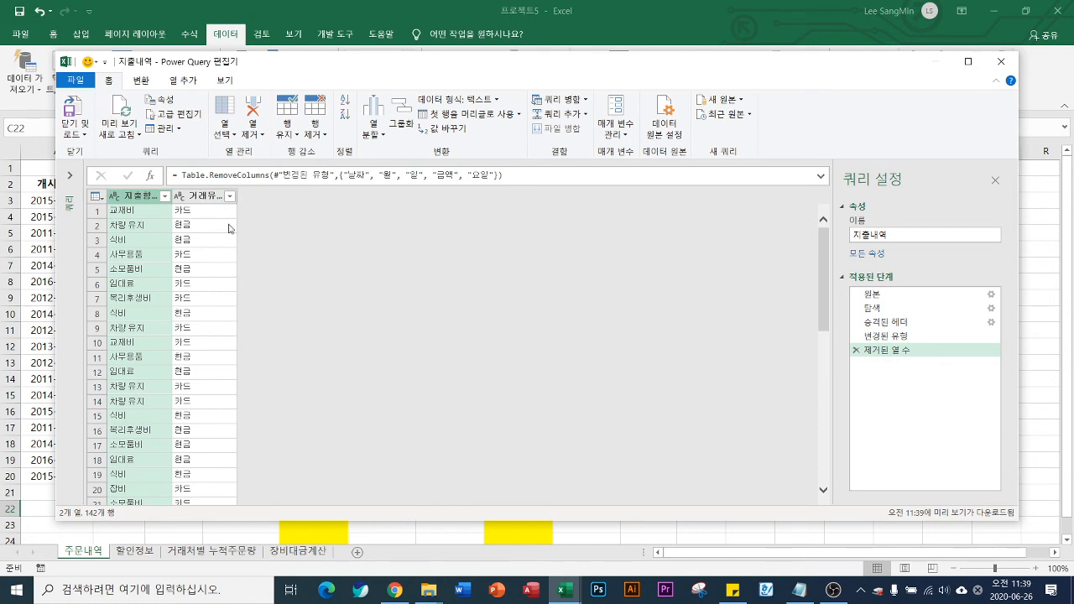
- Close the query editor and load the result as a table (표) into the existing 장비대금계산 worksheet at cell B30
{"action": "left_click", "coordinate": [76, 135]}
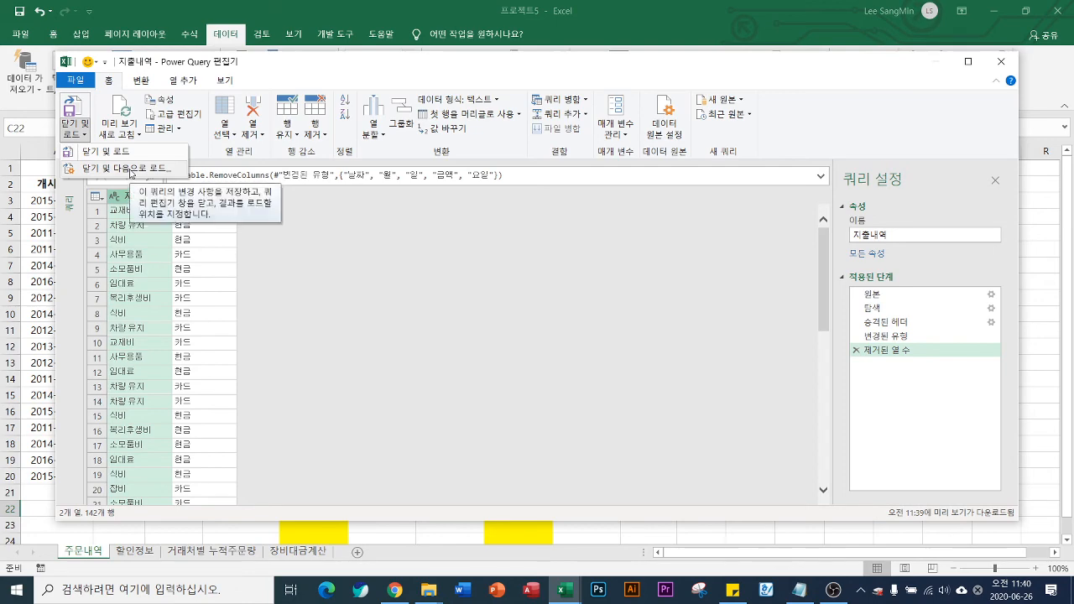
{"action": "left_click", "coordinate": [134, 171]}
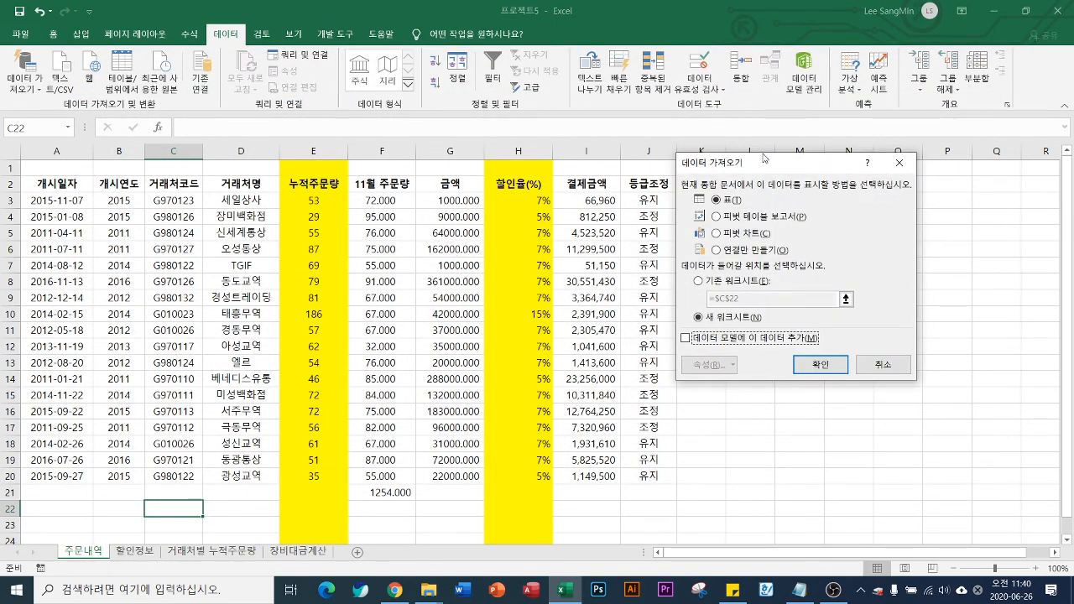
{"action": "left_click_drag", "start_coordinate": [778, 167], "coordinate": [374, 93]}
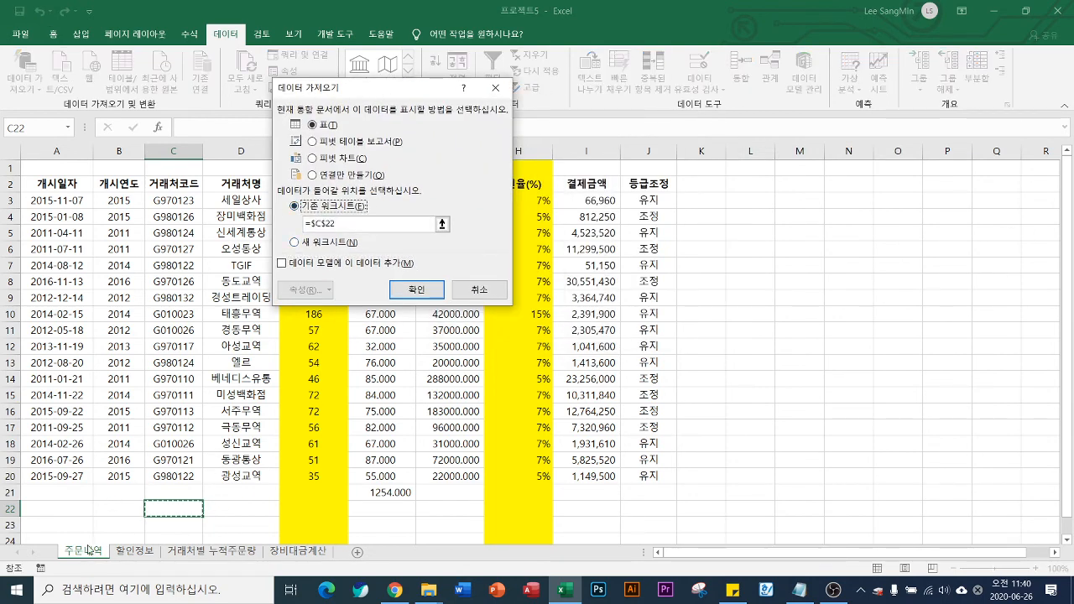
{"action": "left_click", "coordinate": [298, 554]}
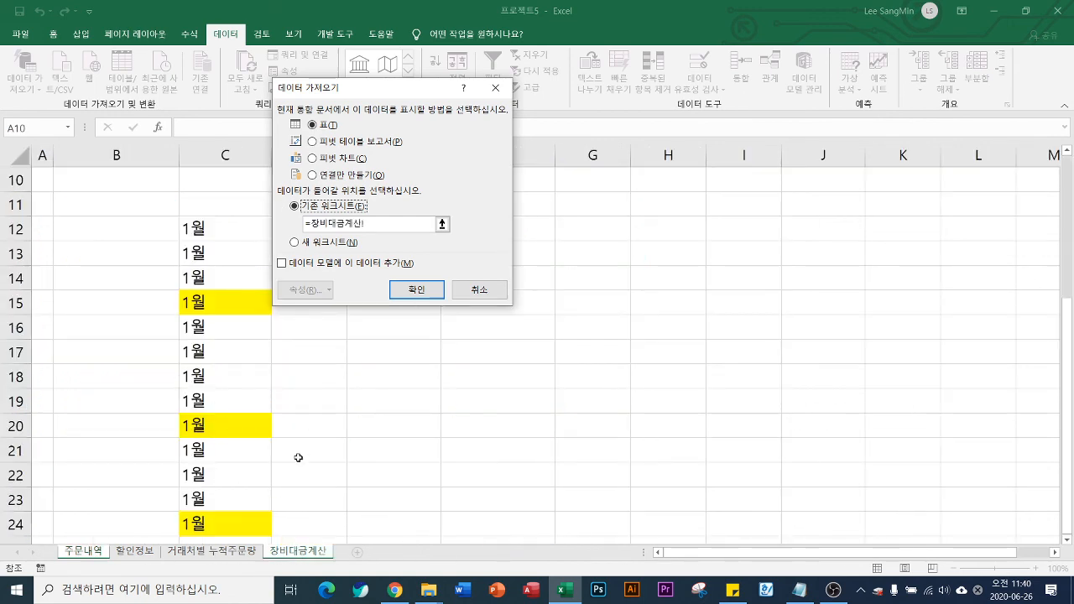
{"action": "left_click_drag", "start_coordinate": [379, 95], "coordinate": [689, 179]}
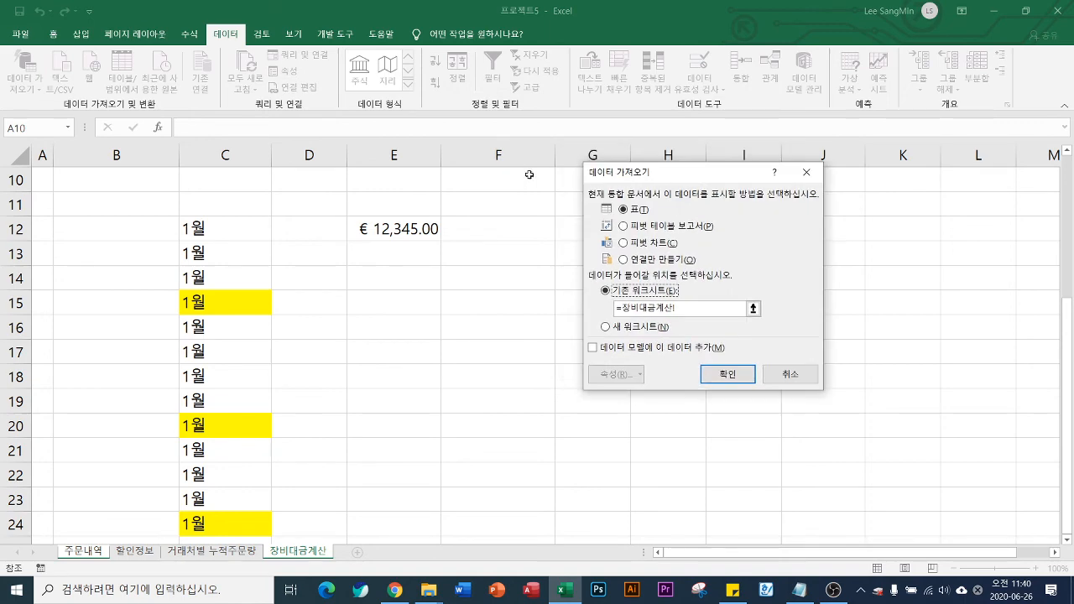
{"action": "scroll", "coordinate": [156, 271], "scroll_direction": "up", "scroll_amount": 3}
{"action": "scroll", "coordinate": [154, 279], "scroll_direction": "down", "scroll_amount": 4}
{"action": "scroll", "coordinate": [153, 278], "scroll_direction": "down", "scroll_amount": 3}
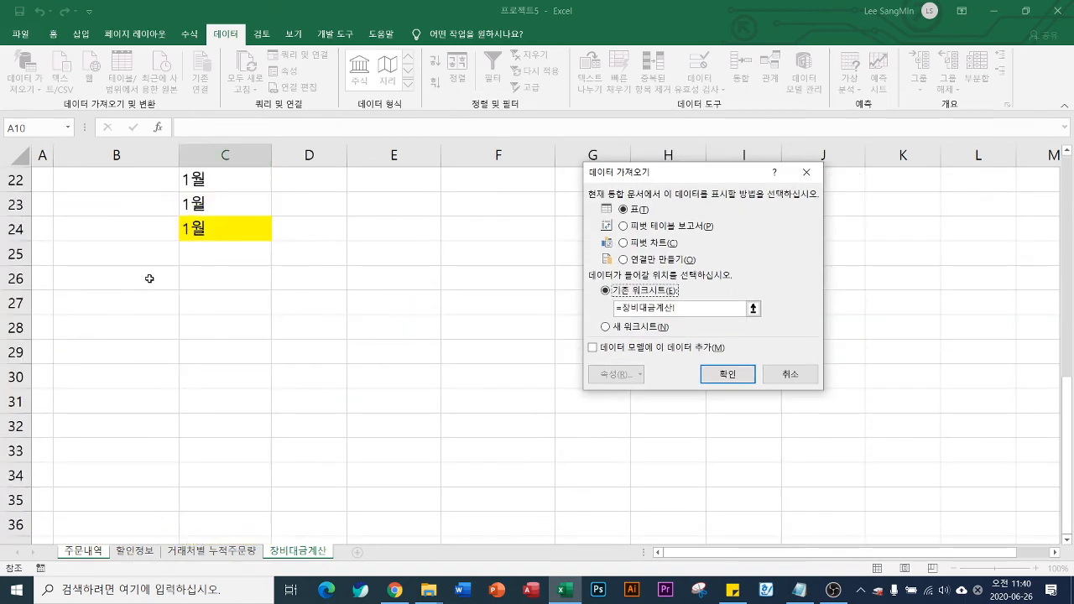
{"action": "left_click", "coordinate": [109, 374]}
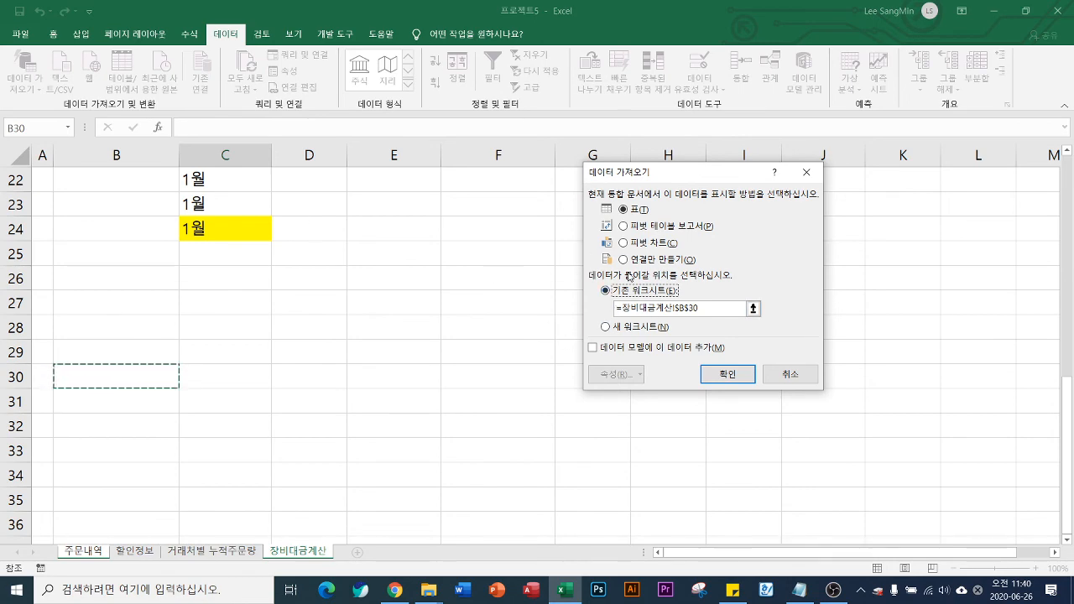
{"action": "left_click", "coordinate": [728, 374]}
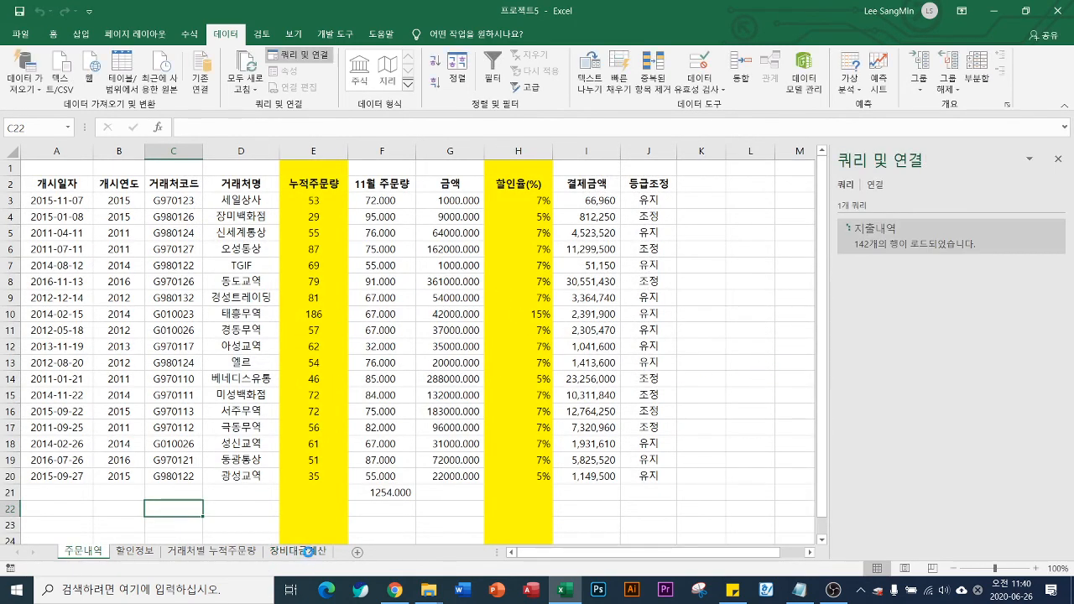
- Check the imported expense table and the content above it on the 장비대금계산 sheet
{"action": "left_click", "coordinate": [308, 551]}
{"action": "scroll", "coordinate": [209, 409], "scroll_direction": "down", "scroll_amount": 8}
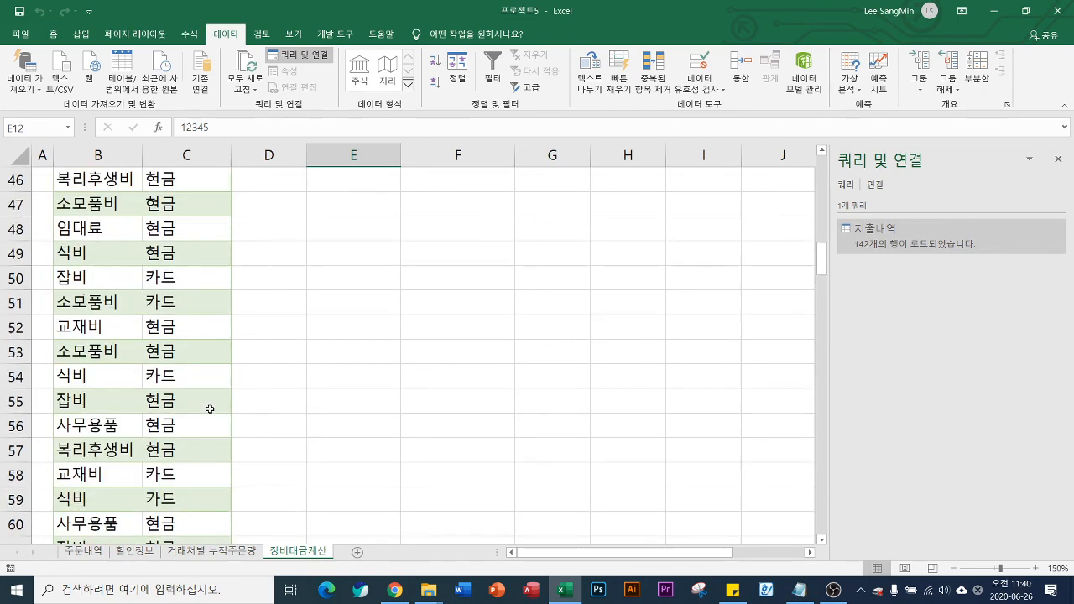
{"action": "scroll", "coordinate": [210, 408], "scroll_direction": "down", "scroll_amount": 11}
{"action": "scroll", "coordinate": [218, 355], "scroll_direction": "up", "scroll_amount": 16}
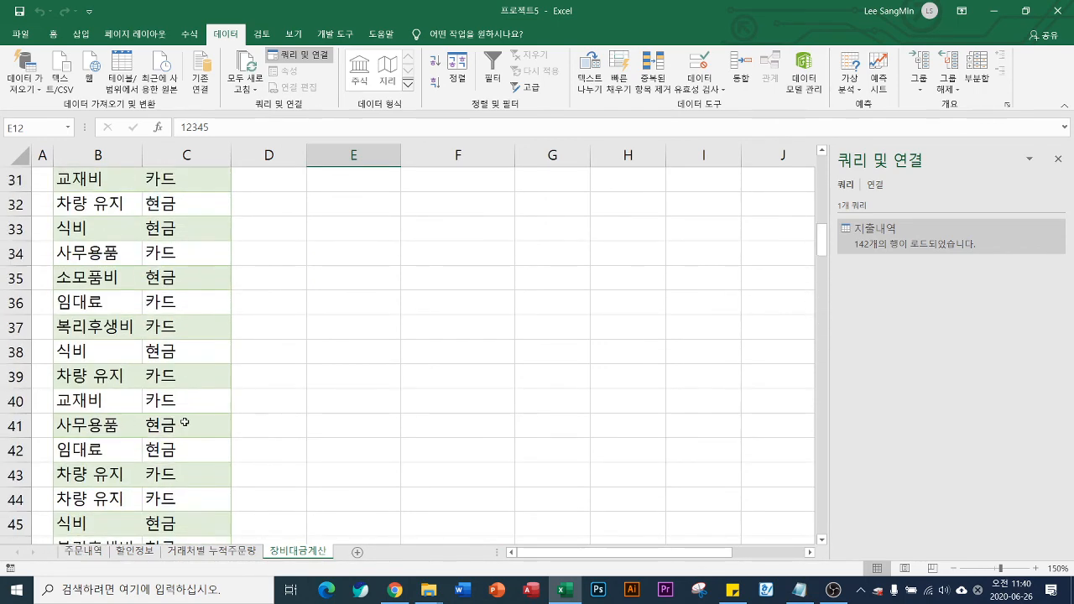
{"action": "scroll", "coordinate": [185, 423], "scroll_direction": "up", "scroll_amount": 6}
{"action": "scroll", "coordinate": [216, 420], "scroll_direction": "down", "scroll_amount": 6}
{"action": "scroll", "coordinate": [122, 409], "scroll_direction": "up", "scroll_amount": 9}
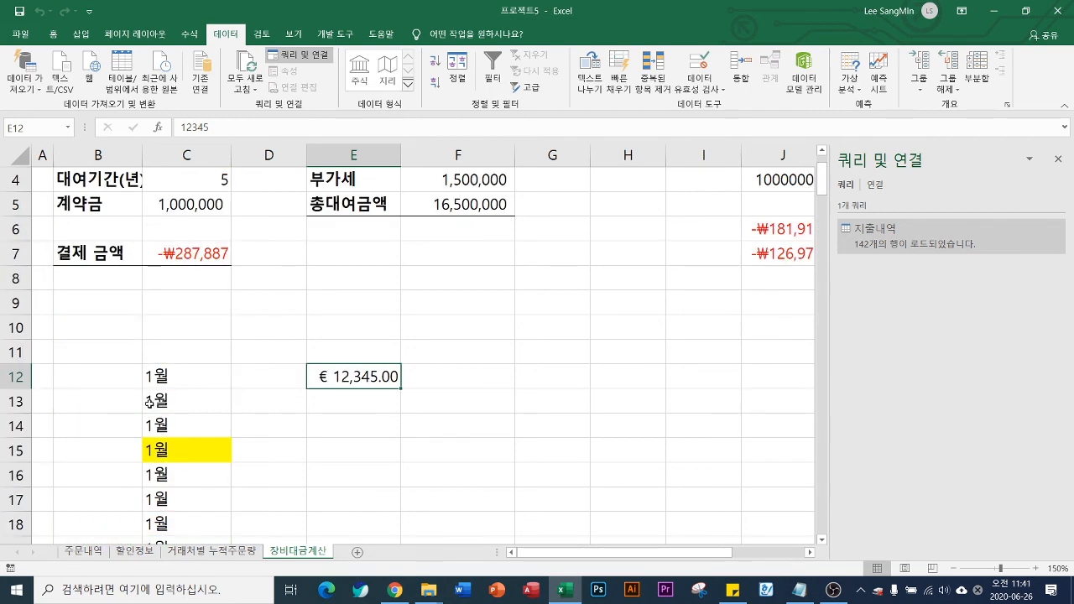
{"action": "scroll", "coordinate": [203, 468], "scroll_direction": "up", "scroll_amount": 1}
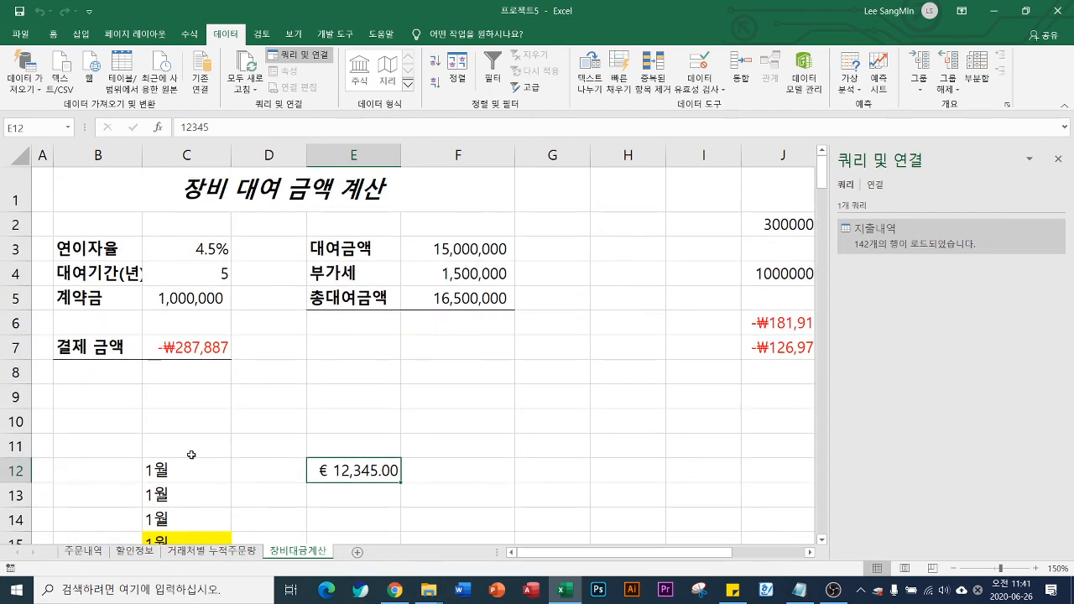
- Return to the 주문내역 sheet and inspect the 결제금액 formula in cell I3
{"action": "left_click", "coordinate": [214, 552]}
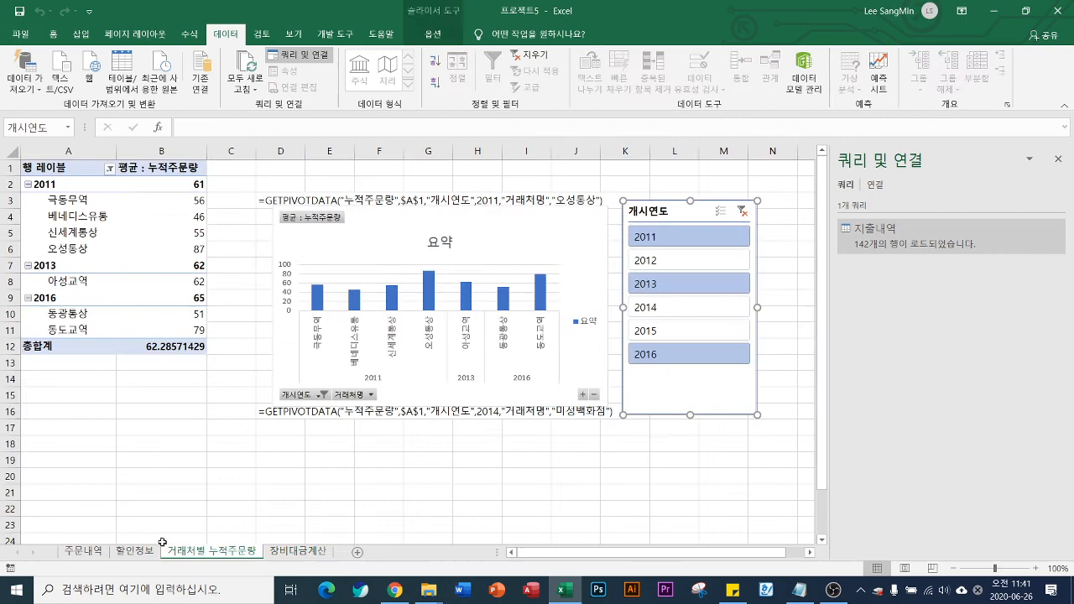
{"action": "left_click", "coordinate": [118, 558]}
{"action": "left_click", "coordinate": [92, 553]}
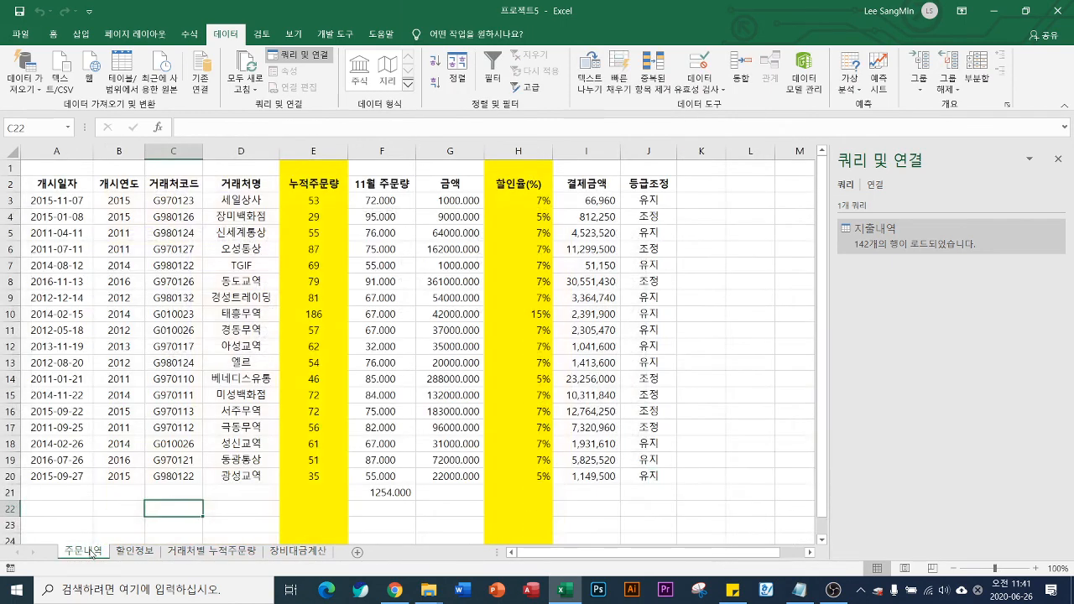
{"action": "left_click", "coordinate": [595, 199]}
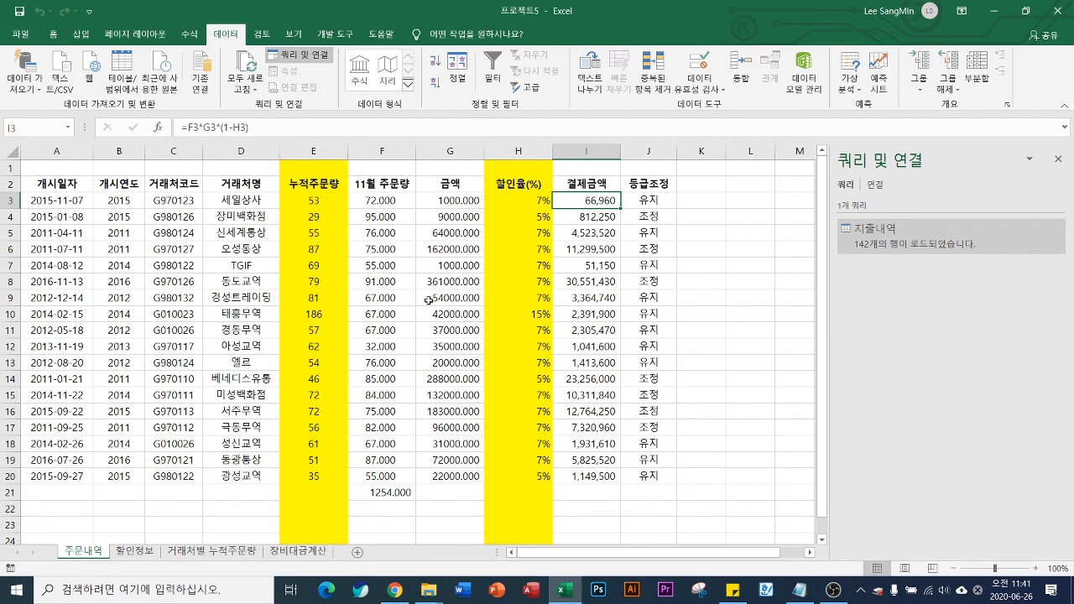
- Try the macro security setting that disables all macros except digitally signed ones, and cancel the Trust Center changes
{"action": "mouse_move", "coordinate": [403, 593]}
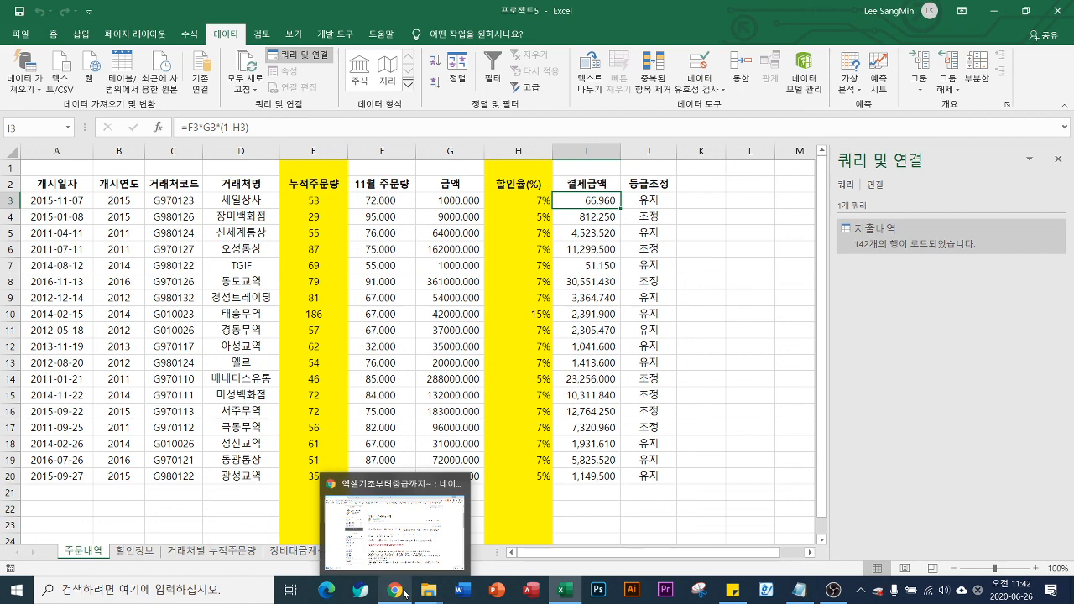
{"action": "left_click", "coordinate": [338, 37]}
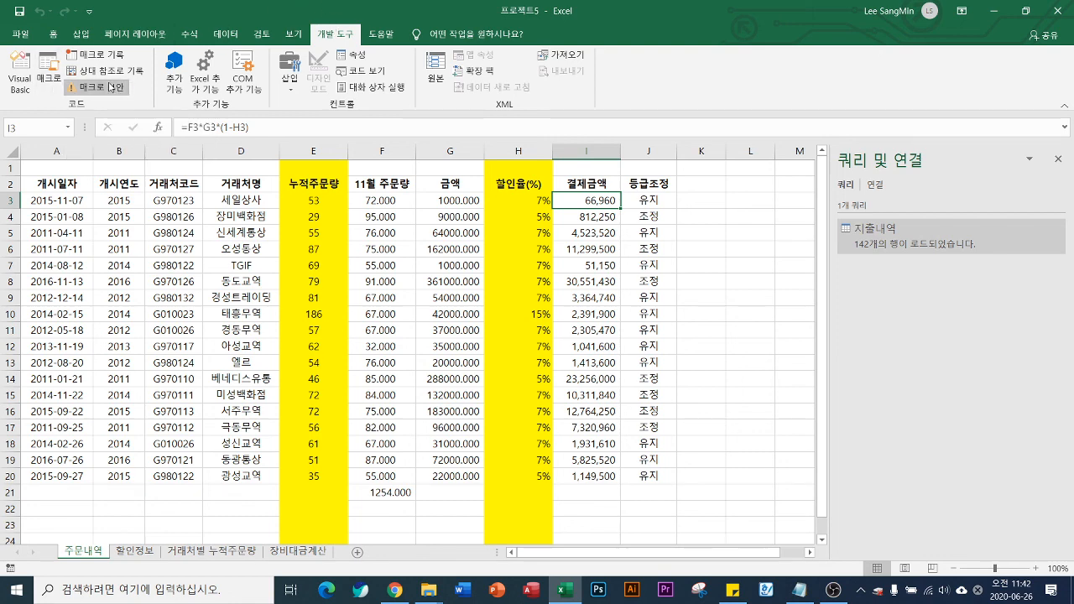
{"action": "left_click", "coordinate": [109, 88]}
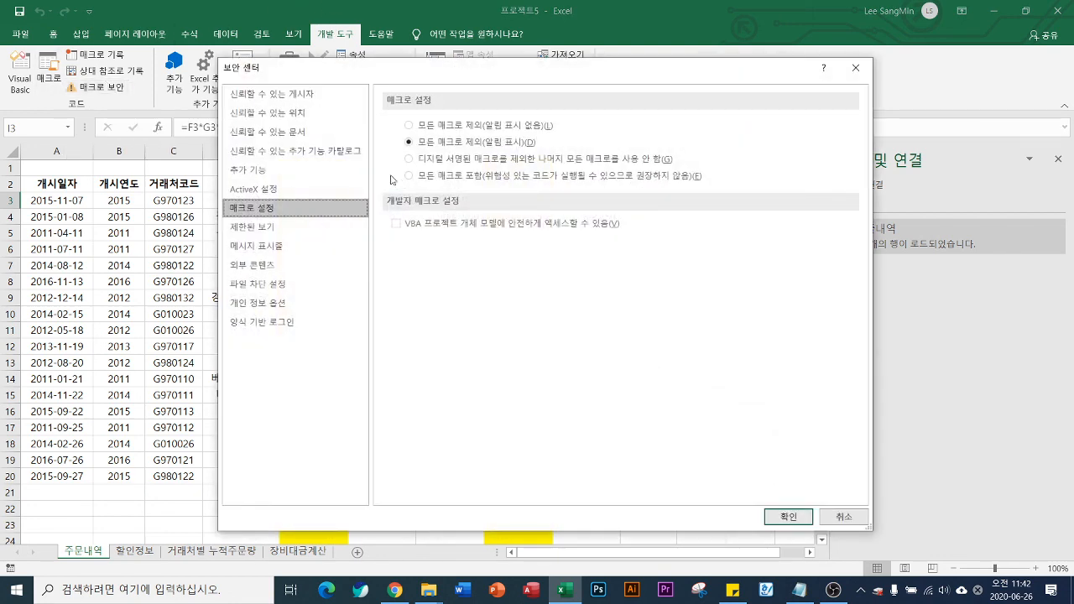
{"action": "left_click", "coordinate": [402, 163]}
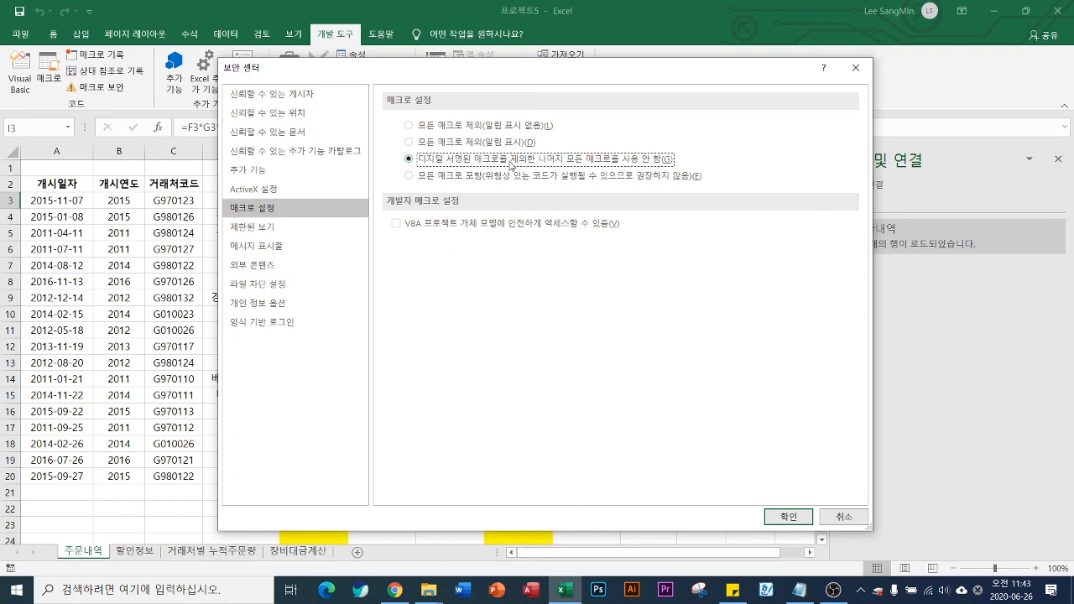
{"action": "left_click", "coordinate": [856, 516]}
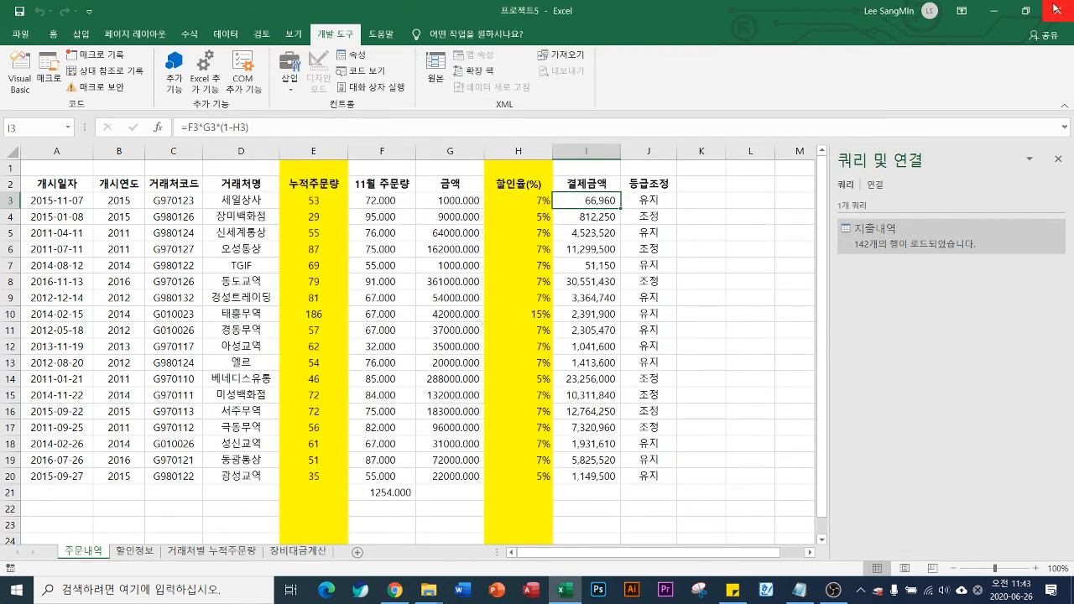
{"action": "scroll", "coordinate": [492, 403], "scroll_direction": "down", "scroll_amount": 10}
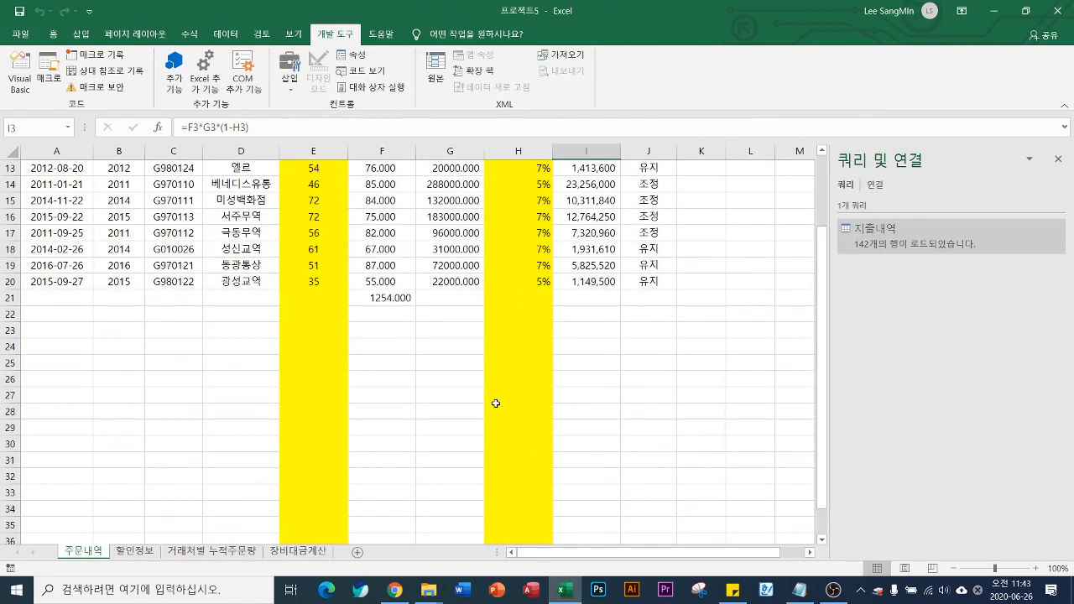
{"action": "scroll", "coordinate": [495, 444], "scroll_direction": "up", "scroll_amount": 7}
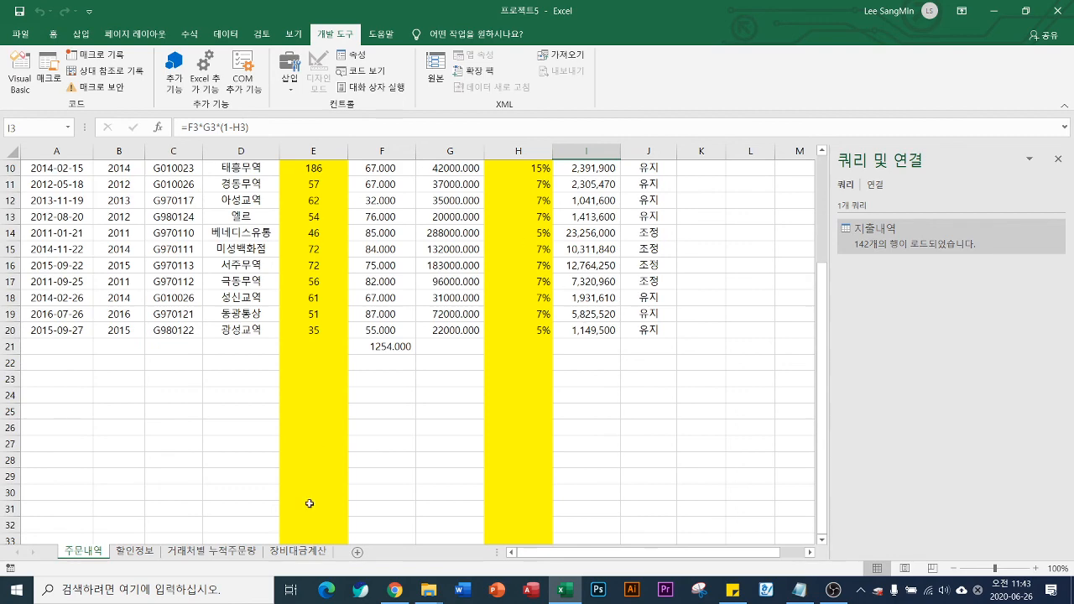
- Switch to Chrome, open YouTube in a new tab, and go to the signed-in account's own channel page
{"action": "left_click", "coordinate": [391, 590]}
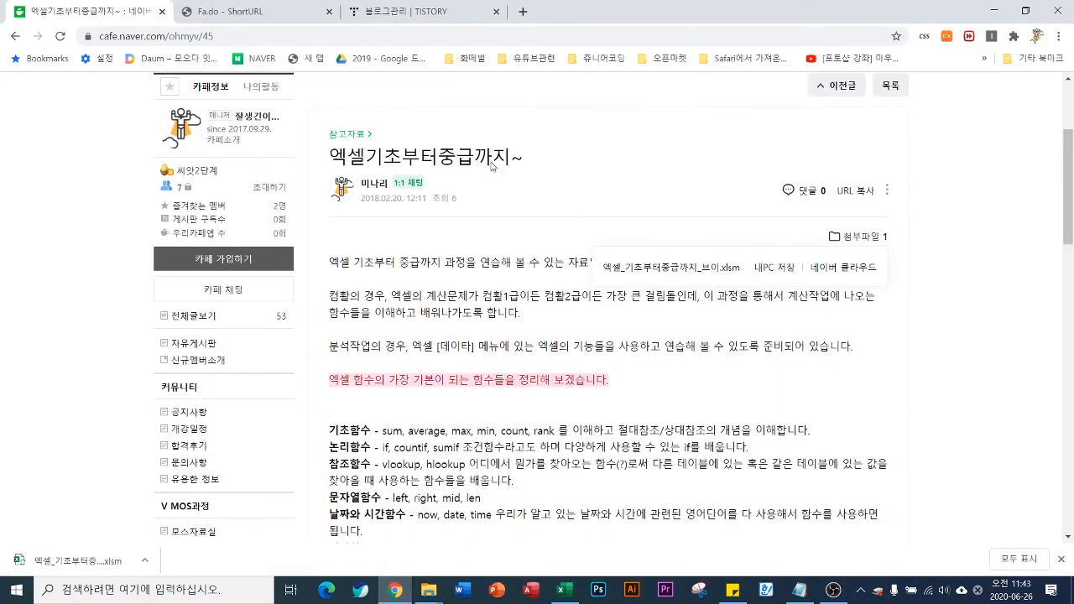
{"action": "left_click", "coordinate": [522, 12]}
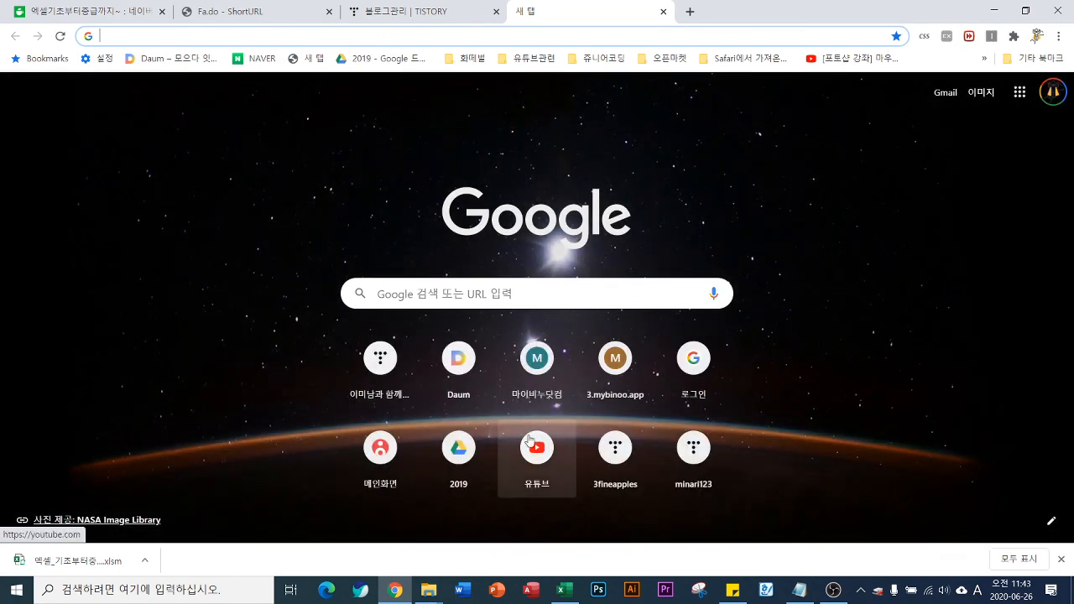
{"action": "left_click", "coordinate": [537, 451]}
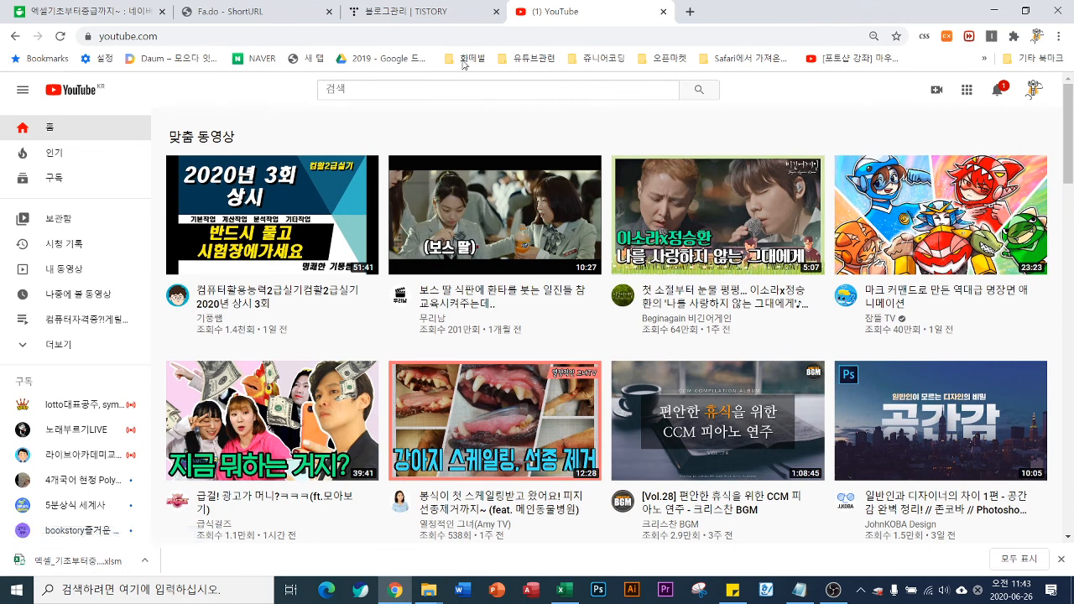
{"action": "left_click", "coordinate": [1034, 89]}
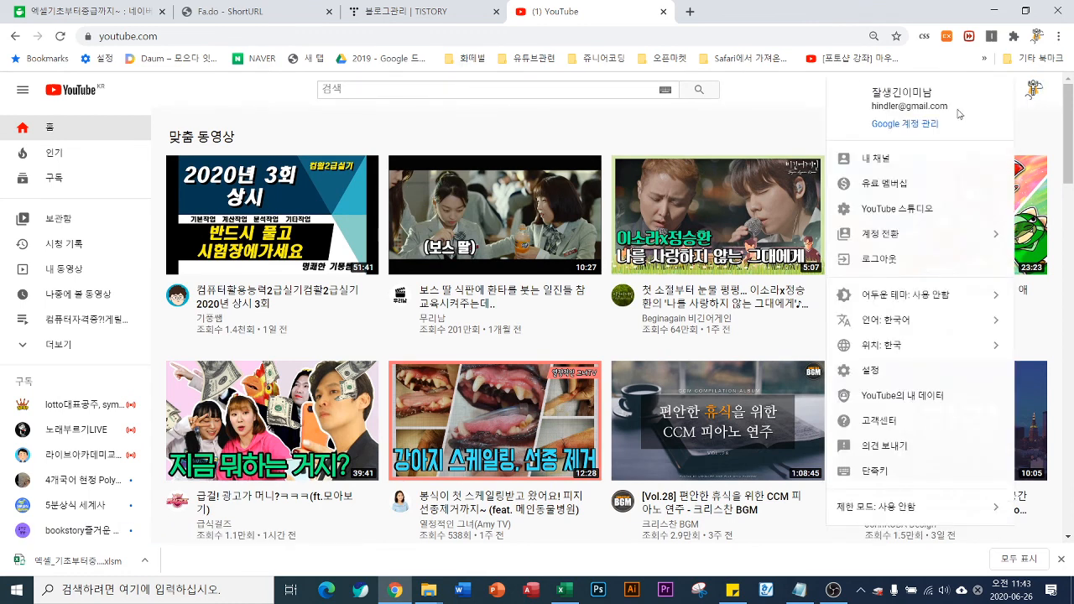
{"action": "left_click", "coordinate": [883, 167]}
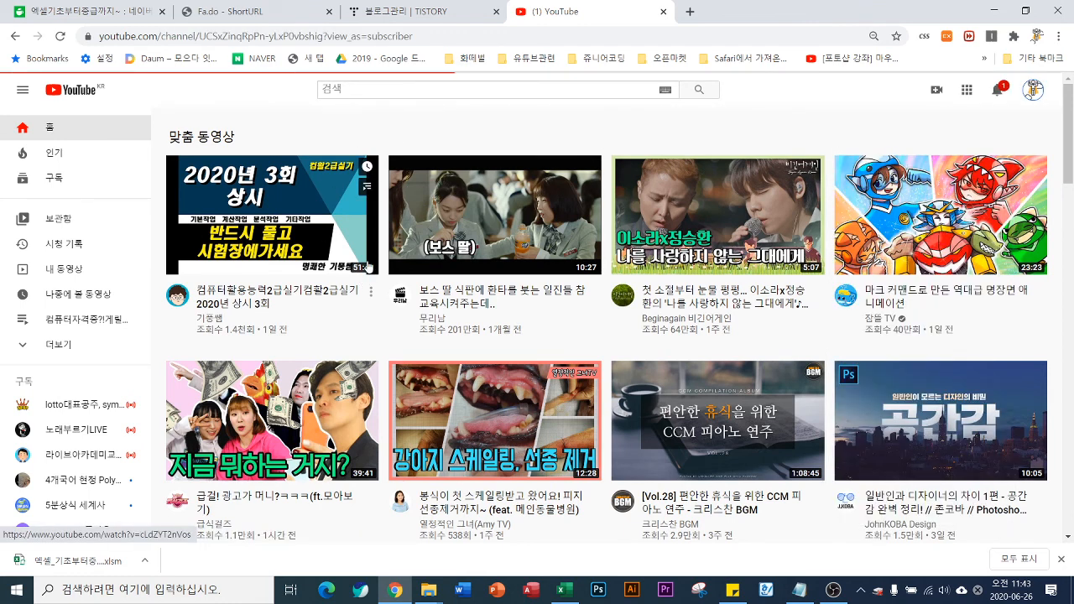
- Find the 자격증공부(MOS2016엑기스편) playlist on the channel page and open it
{"action": "scroll", "coordinate": [414, 352], "scroll_direction": "down", "scroll_amount": 6}
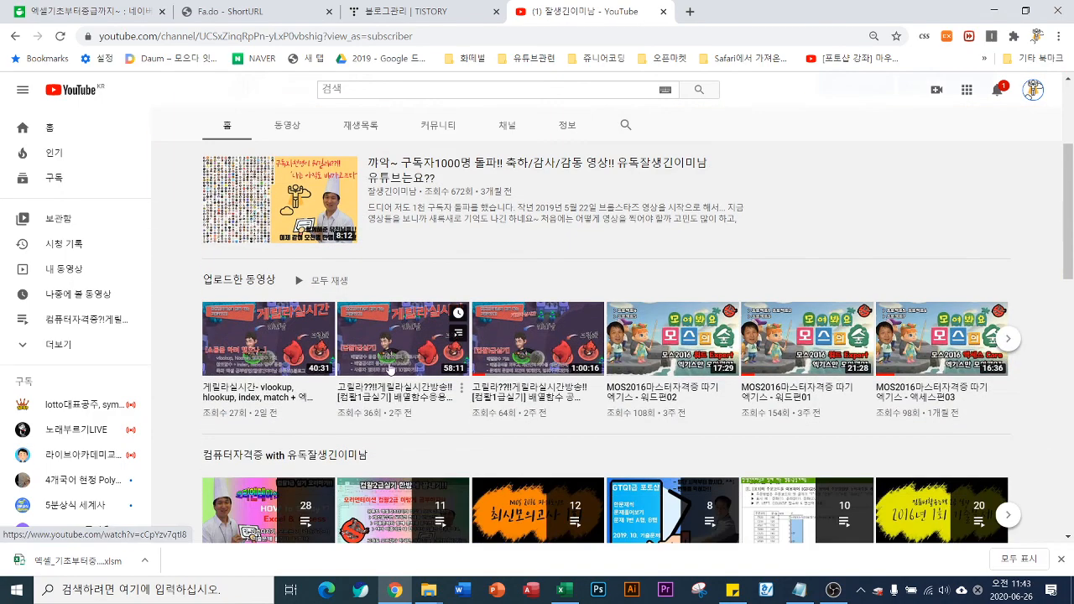
{"action": "scroll", "coordinate": [414, 343], "scroll_direction": "up", "scroll_amount": 2}
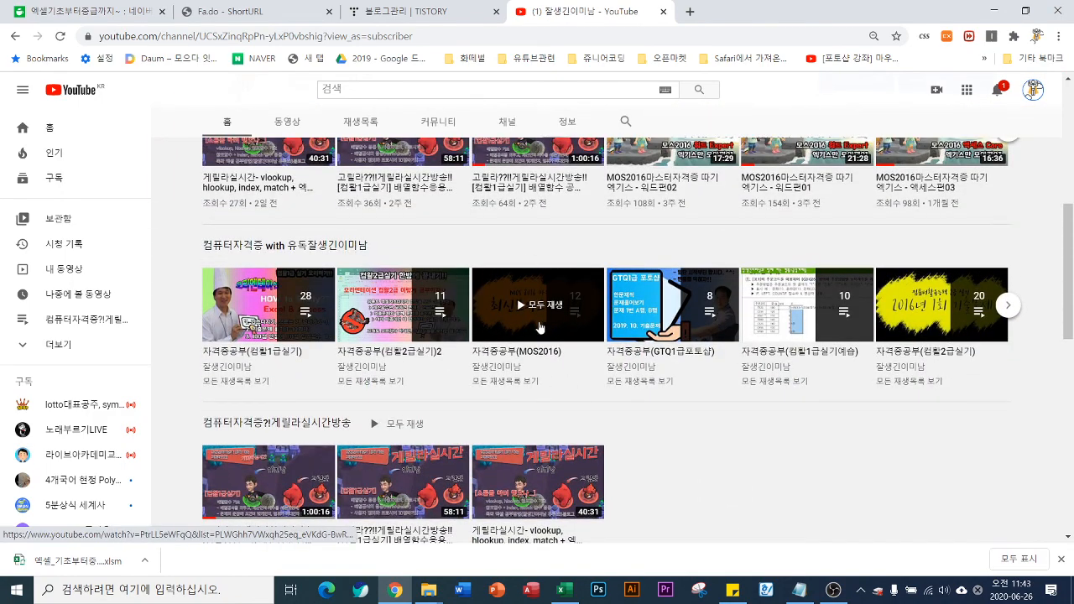
{"action": "scroll", "coordinate": [476, 349], "scroll_direction": "down", "scroll_amount": 5}
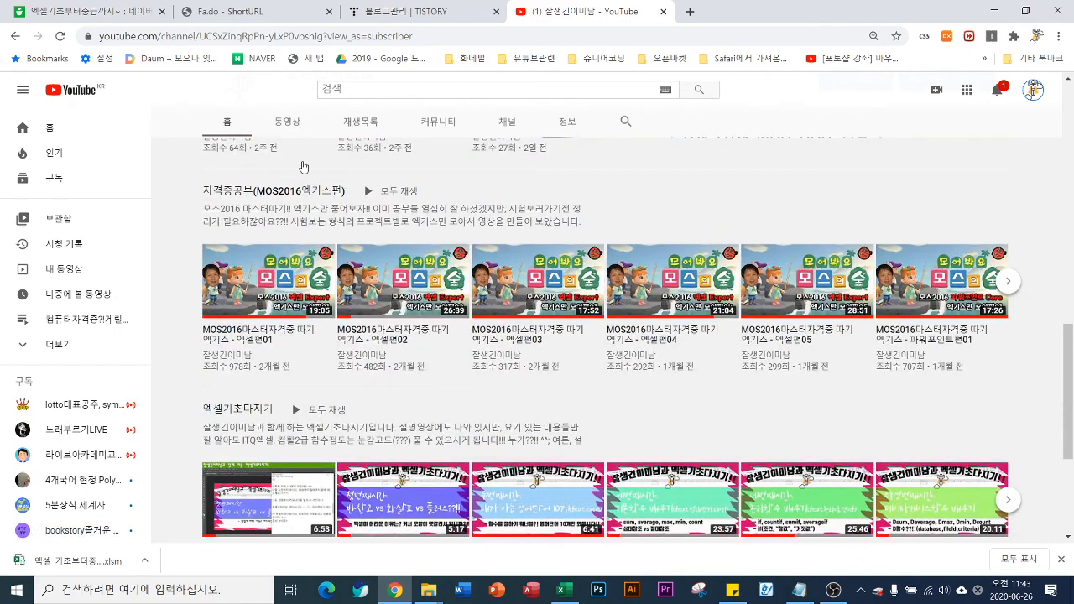
{"action": "left_click", "coordinate": [240, 192]}
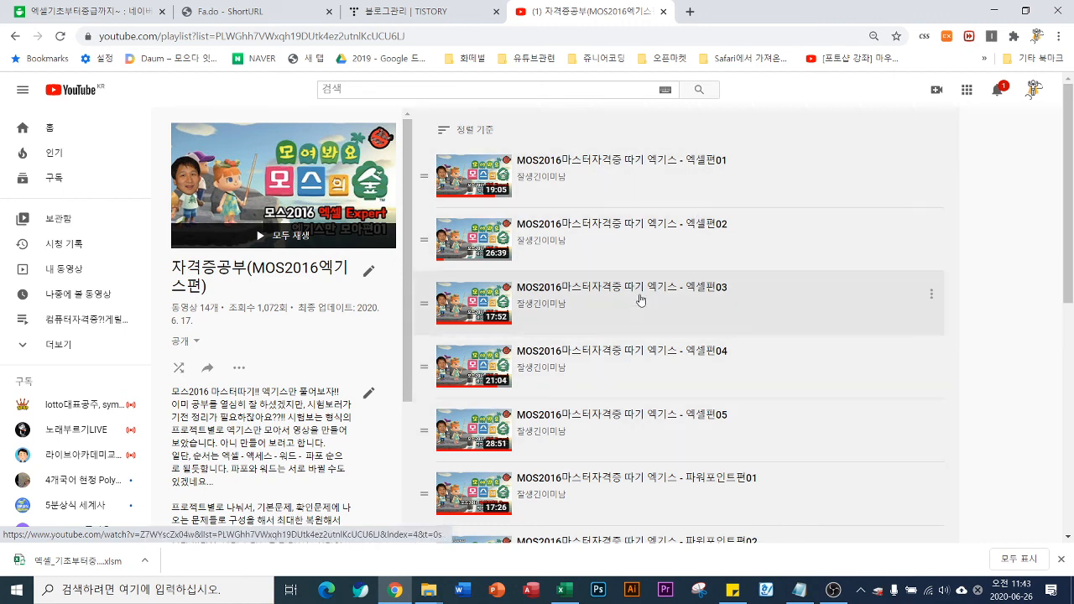
- Return to the Naver cafe post 엑셀기초부터중급까지~ and open the 모스자료실 board under MOS과정
{"action": "left_click", "coordinate": [80, 14]}
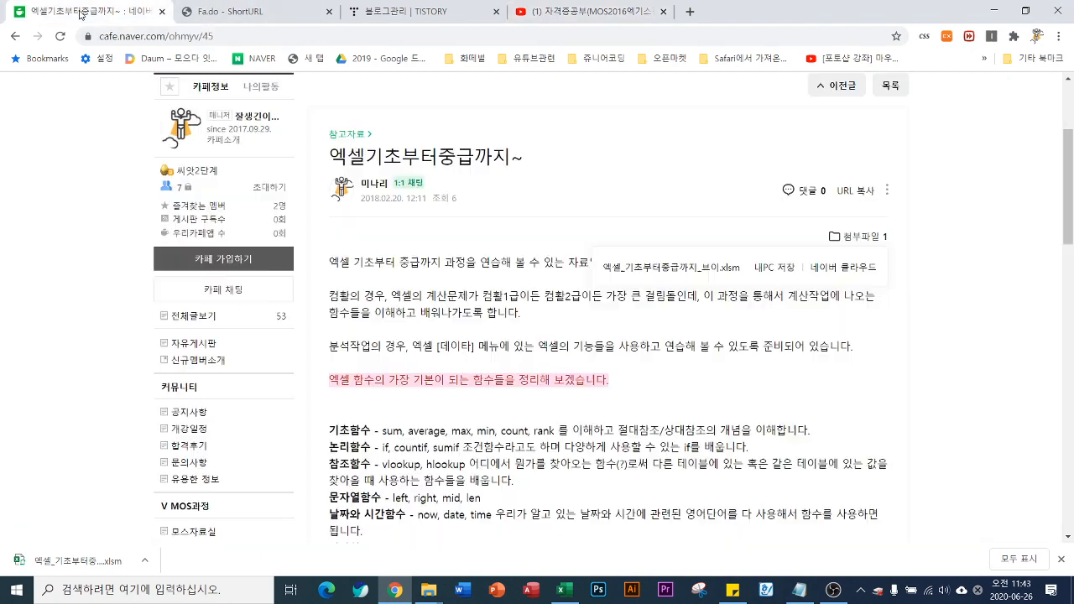
{"action": "scroll", "coordinate": [371, 257], "scroll_direction": "down", "scroll_amount": 3}
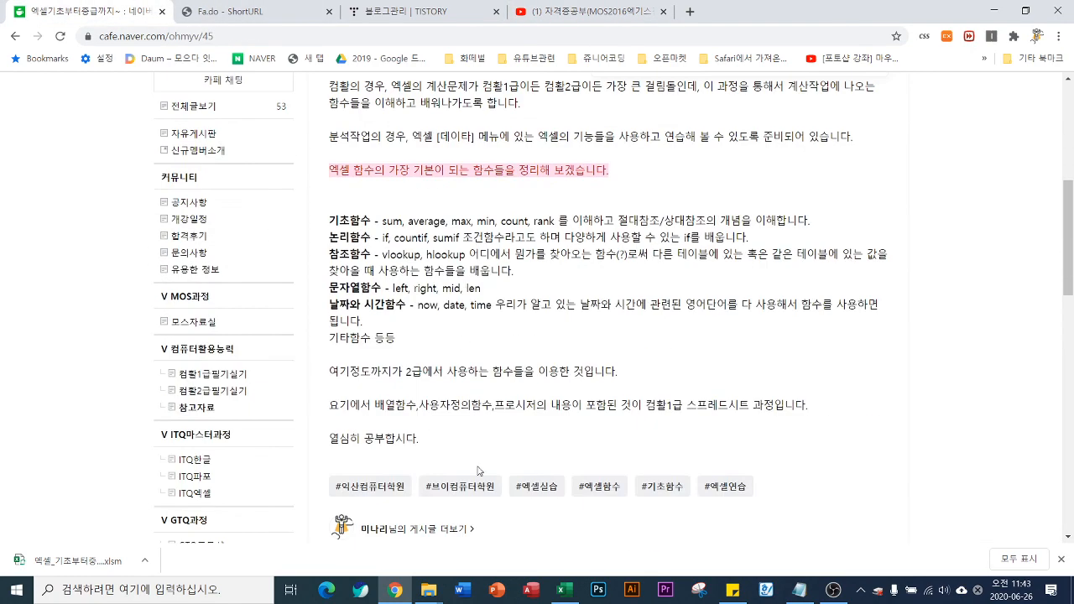
{"action": "left_click", "coordinate": [798, 590]}
{"action": "left_click_drag", "start_coordinate": [214, 95], "coordinate": [34, 88]}
{"action": "left_click", "coordinate": [339, 526]}
{"action": "scroll", "coordinate": [229, 403], "scroll_direction": "down", "scroll_amount": 2}
{"action": "scroll", "coordinate": [239, 483], "scroll_direction": "down", "scroll_amount": 1}
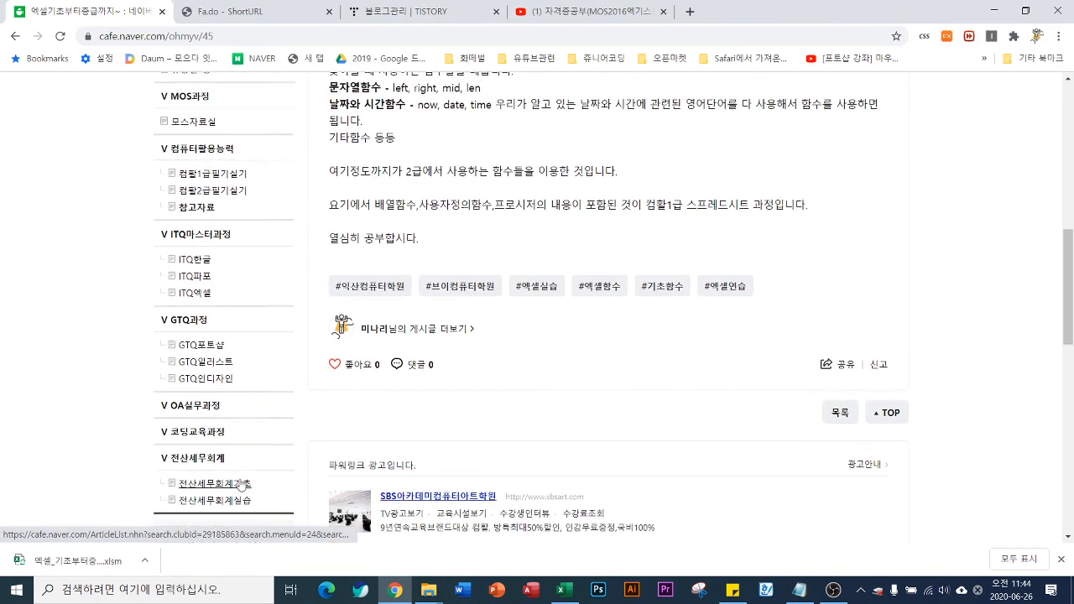
{"action": "left_click", "coordinate": [176, 180]}
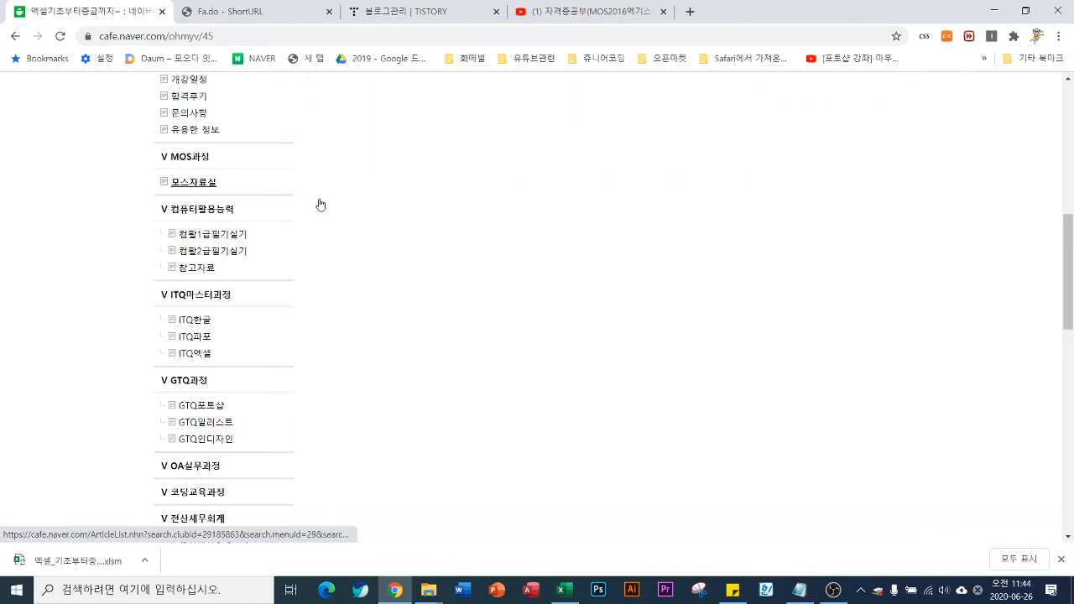